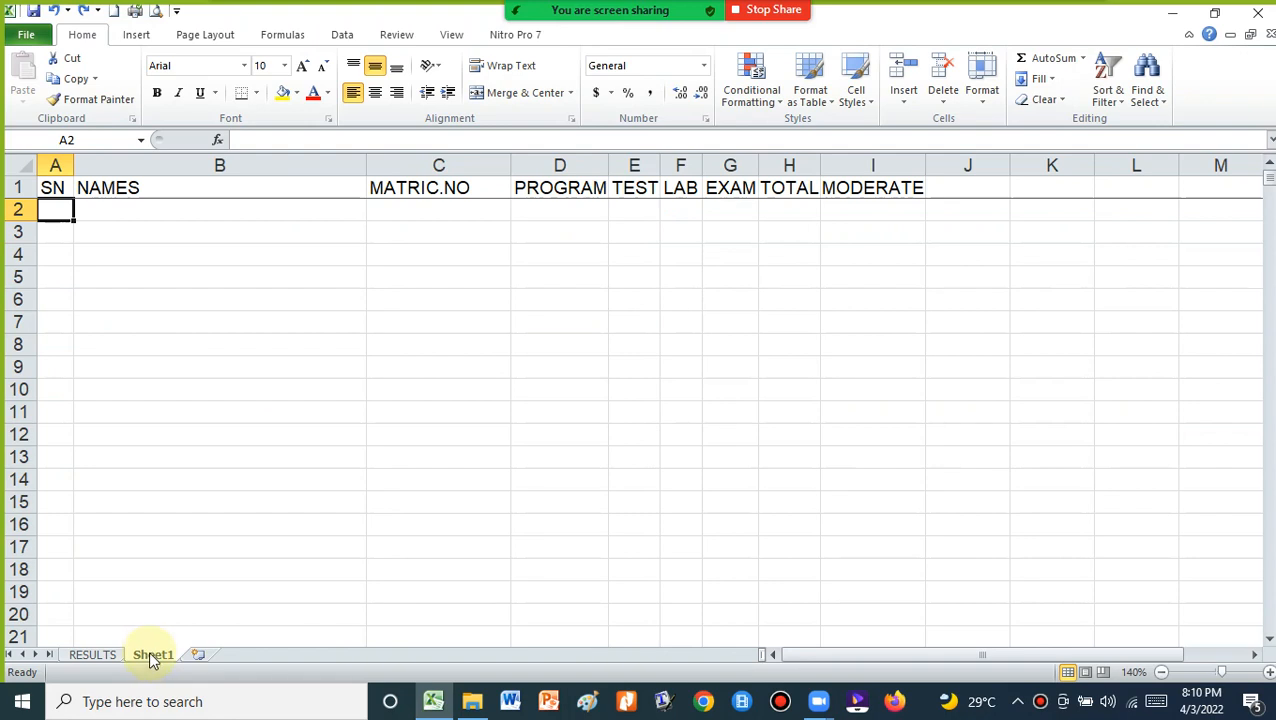
Show the RESULTS grade report and scroll through its 1–40 student rows, then back to the top
left_click(89, 653)
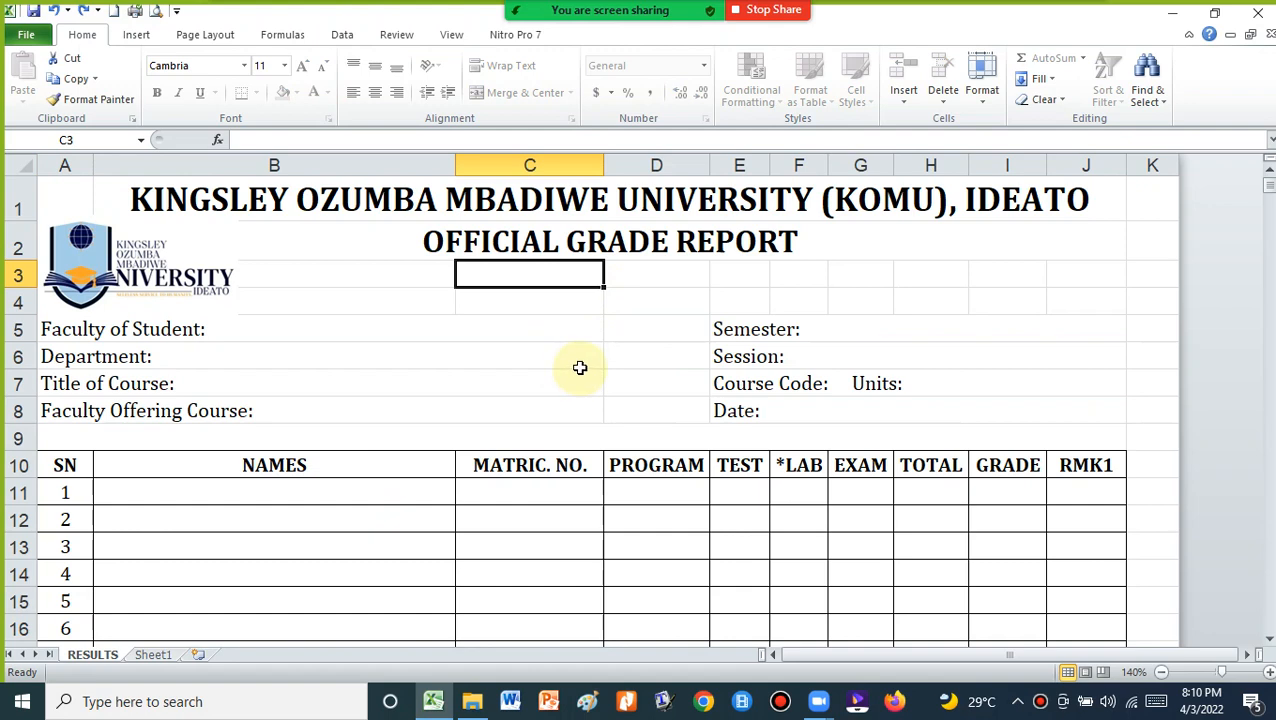
scroll(580, 368, "down", 7)
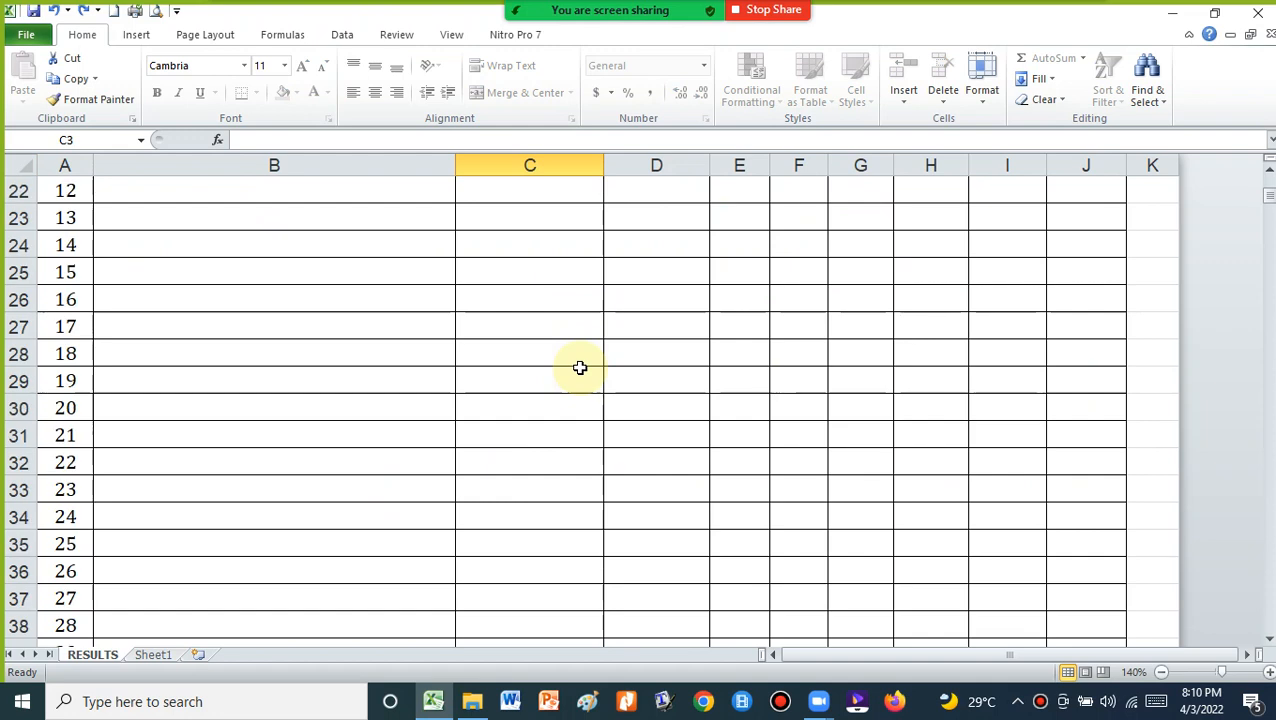
scroll(580, 368, "down", 5)
scroll(580, 368, "down", 4)
scroll(580, 368, "up", 8)
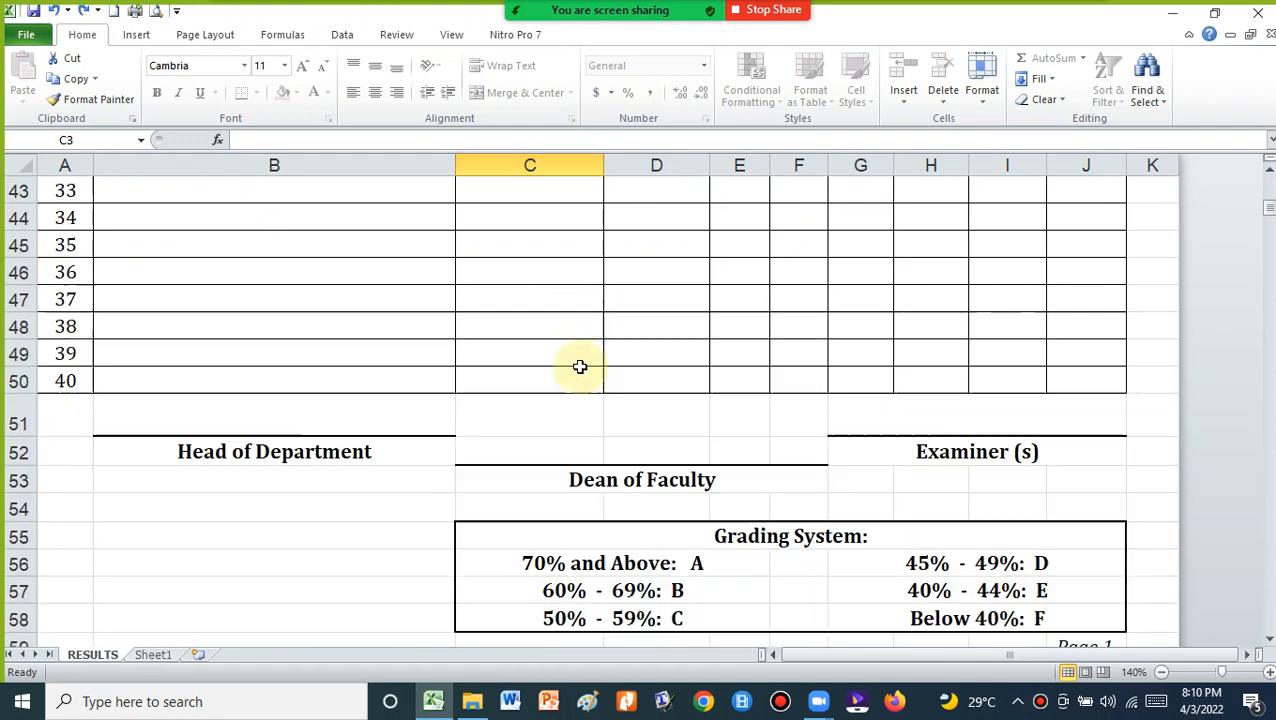
scroll(580, 367, "up", 8)
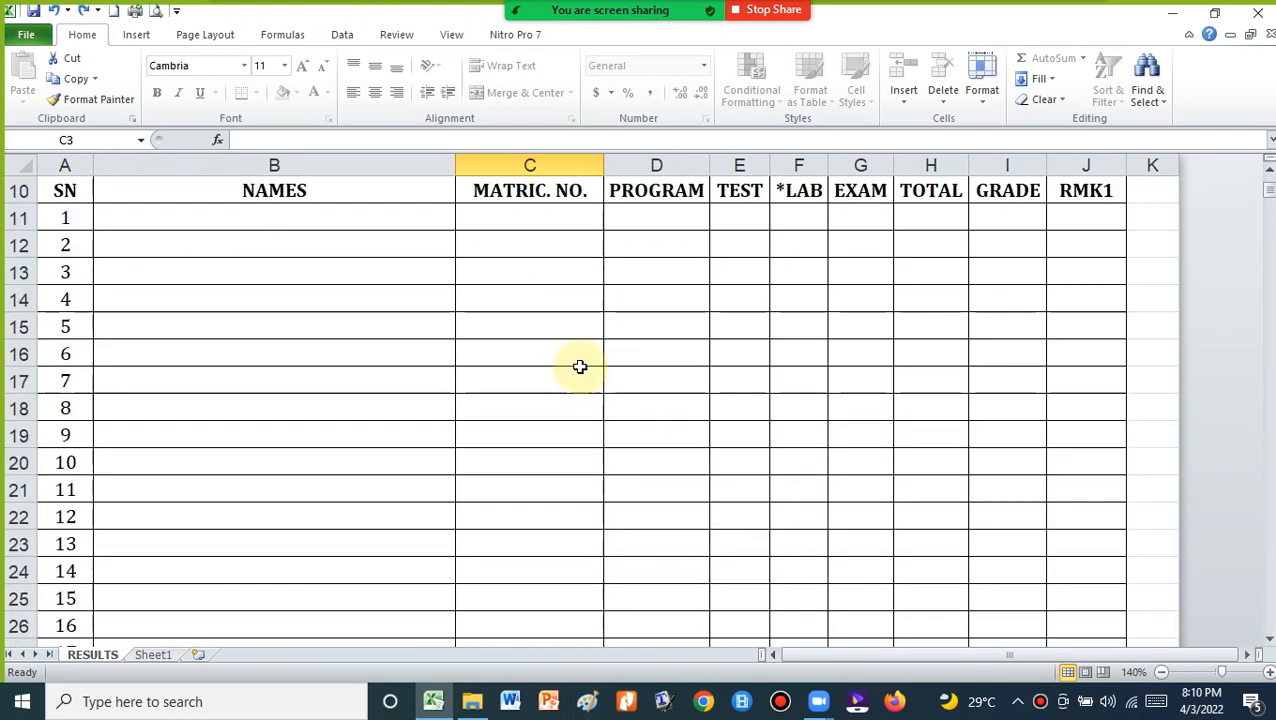
scroll(580, 367, "down", 4)
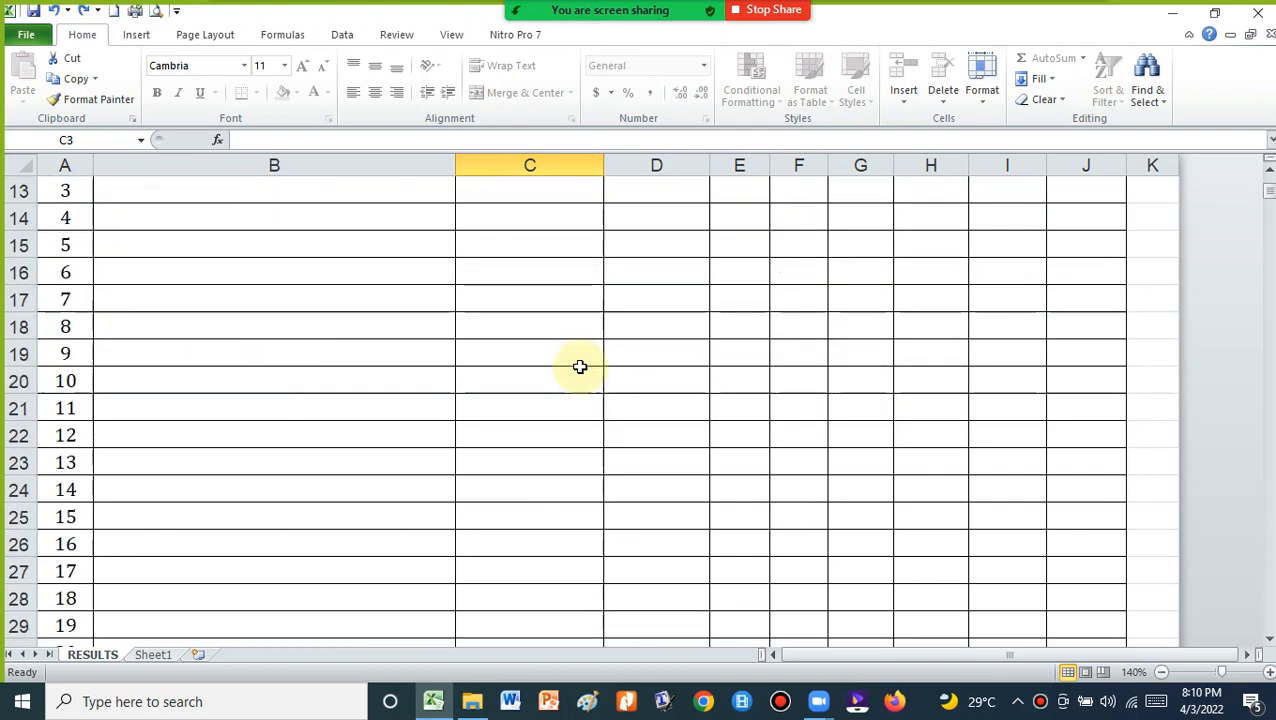
scroll(580, 367, "up", 4)
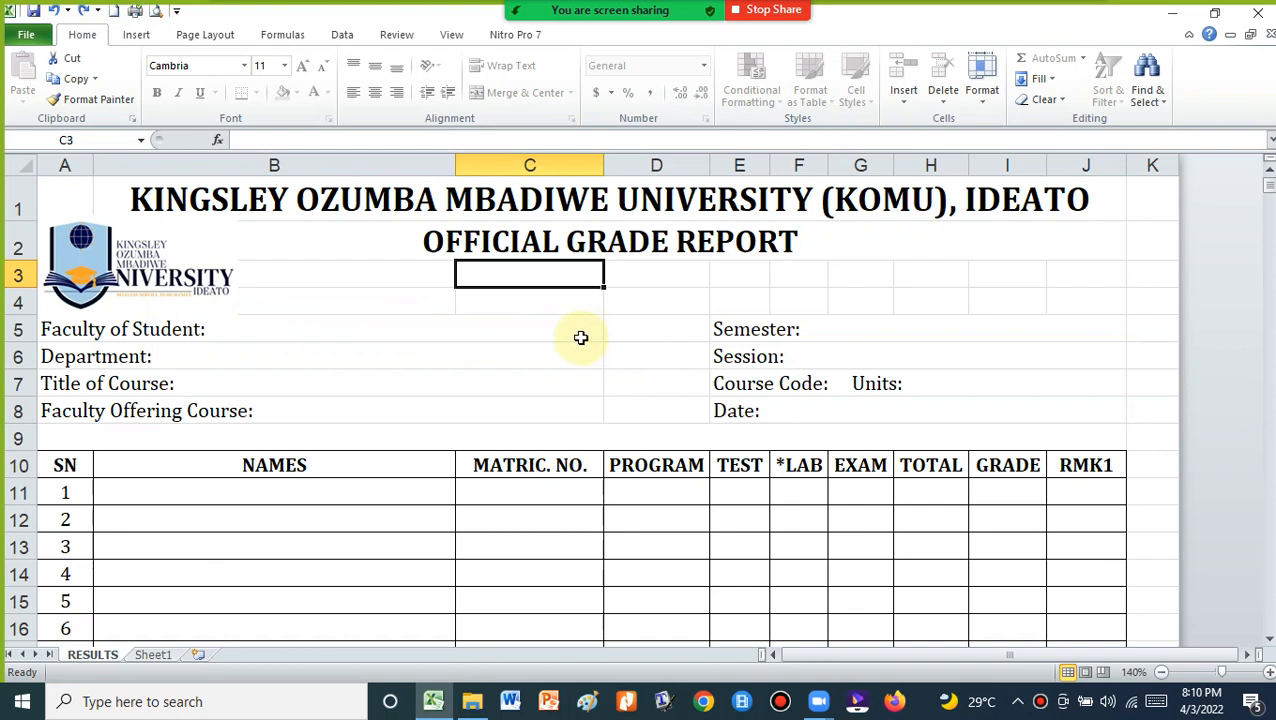
left_click(155, 325)
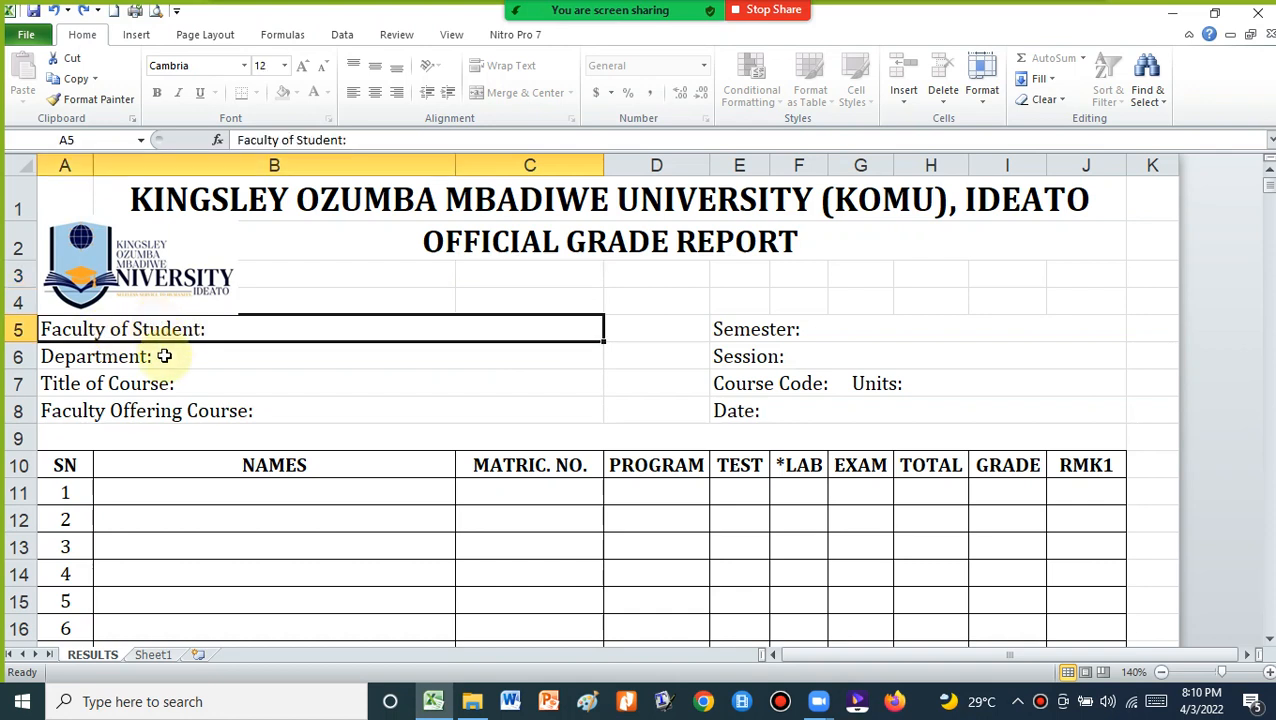
left_click(104, 357)
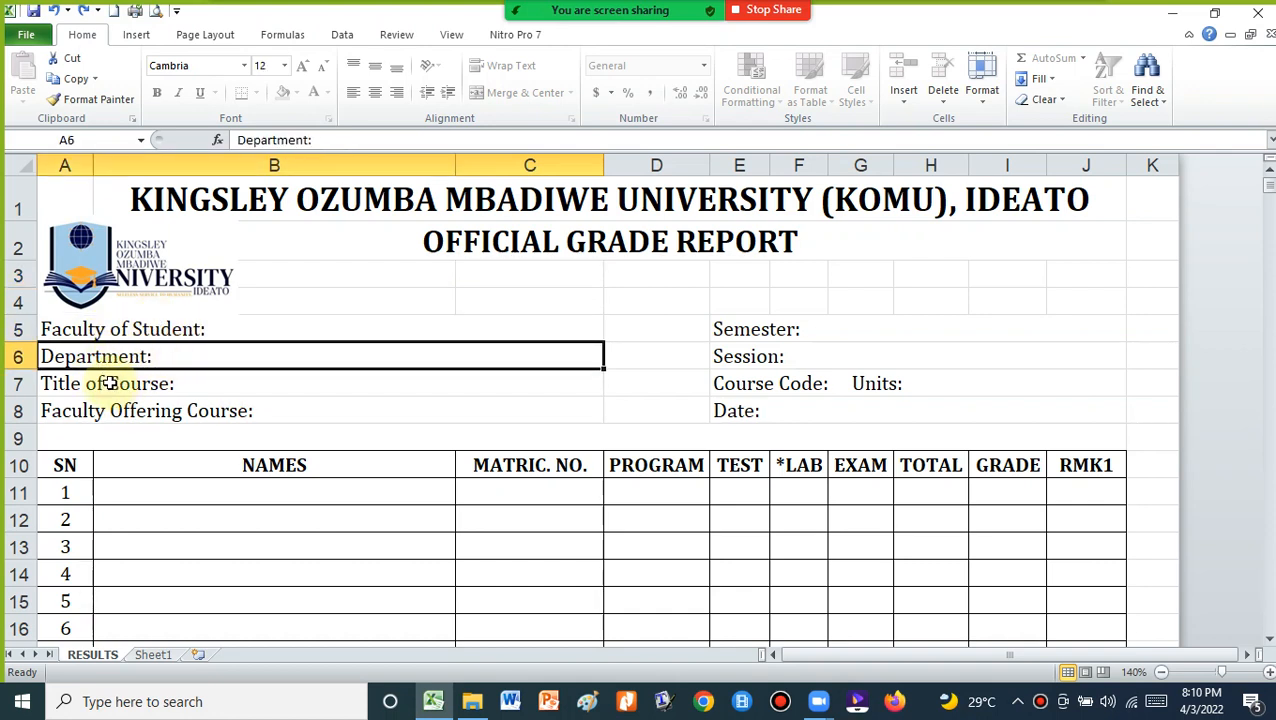
left_click(100, 386)
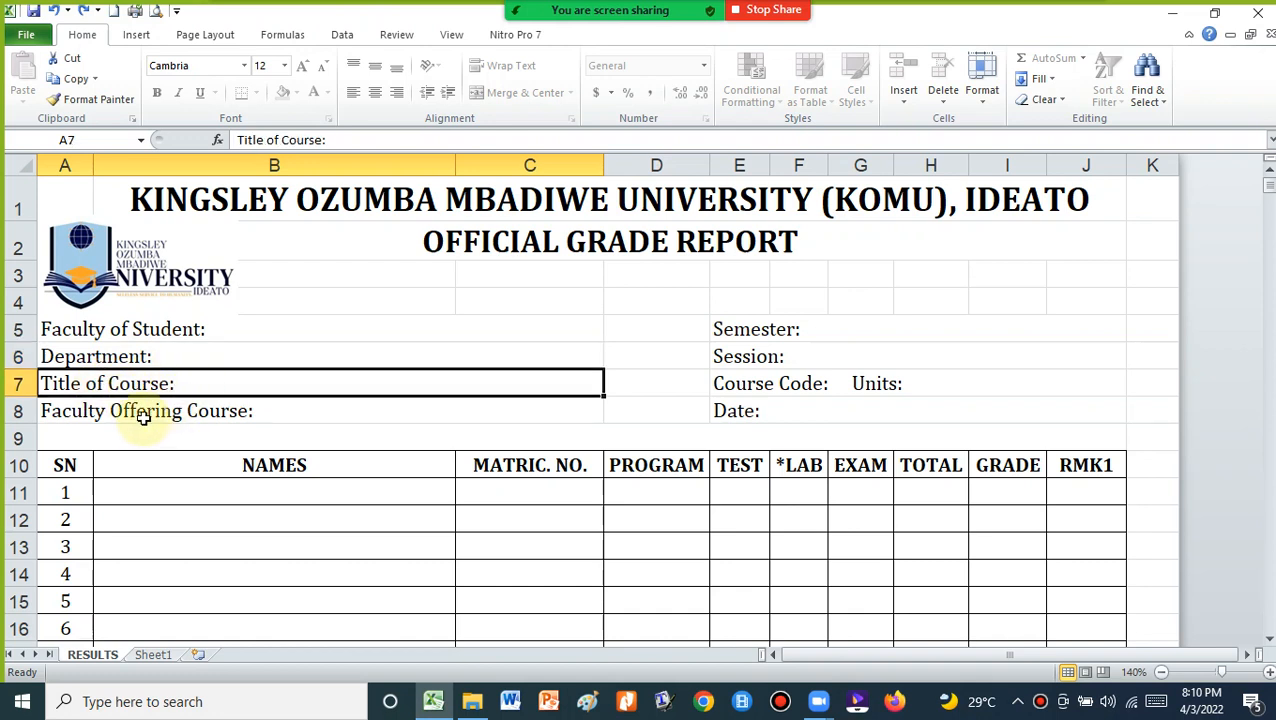
left_click(108, 411)
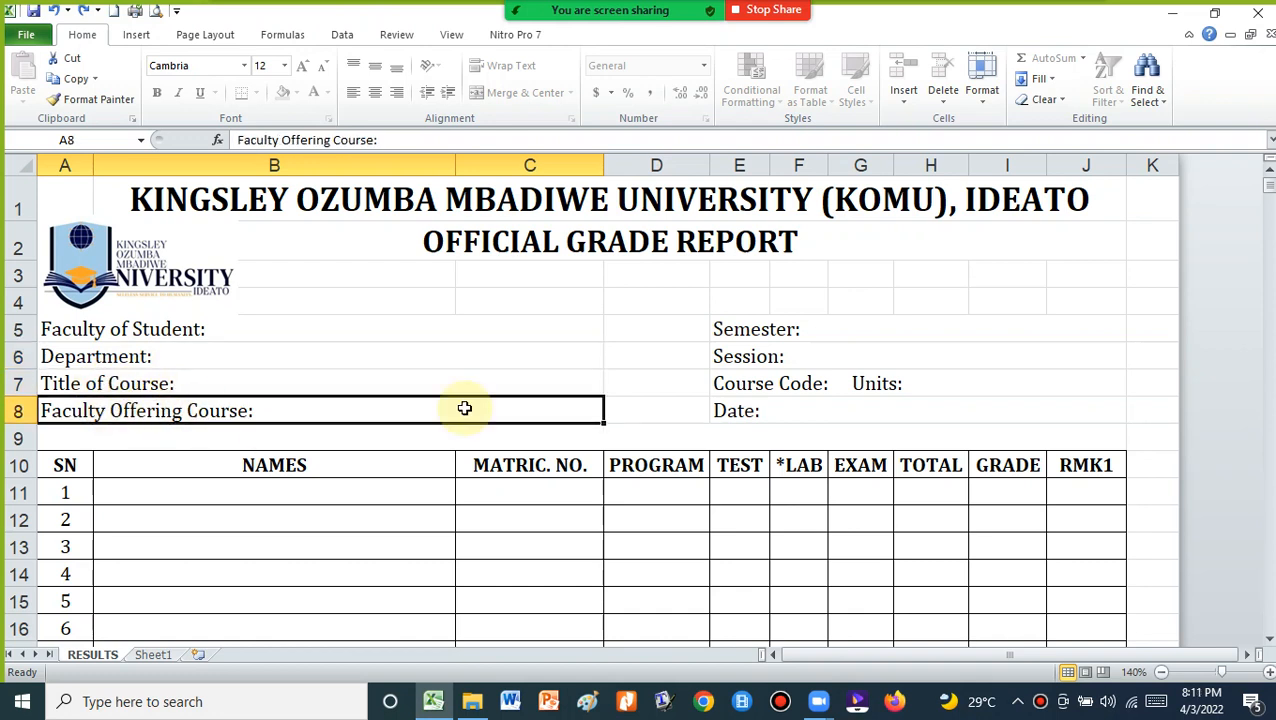
left_click(790, 330)
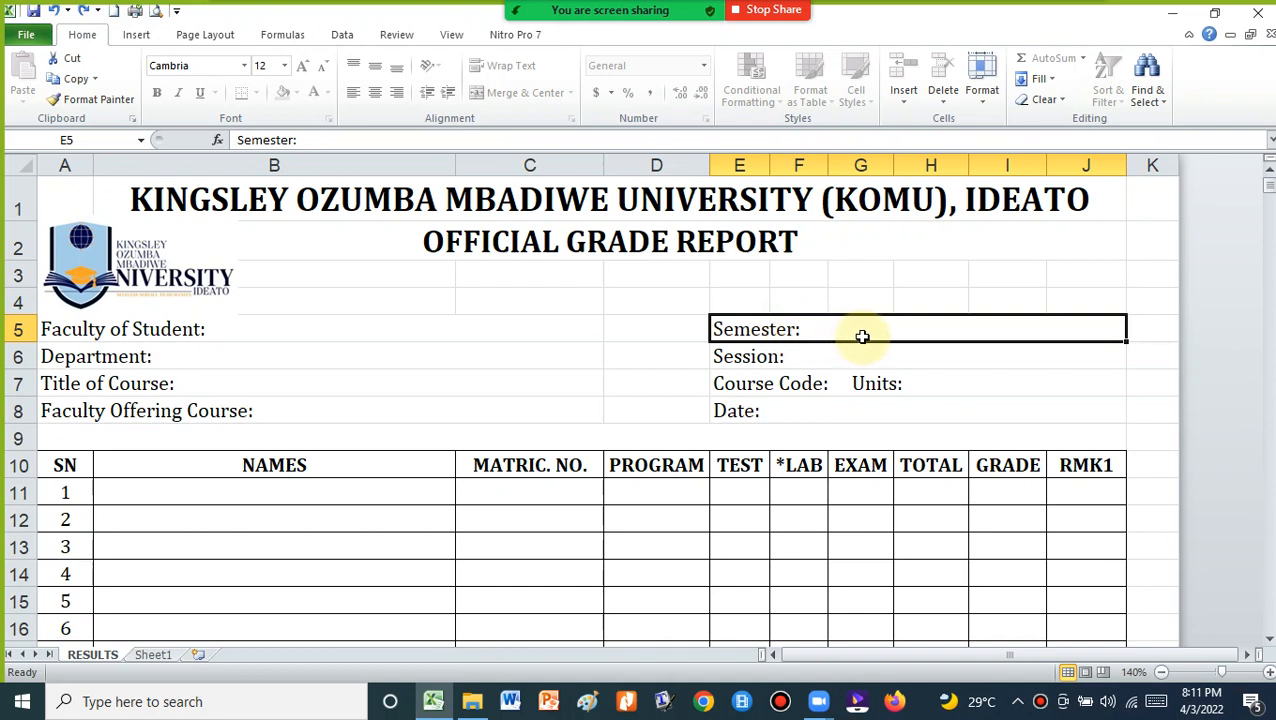
left_click(757, 357)
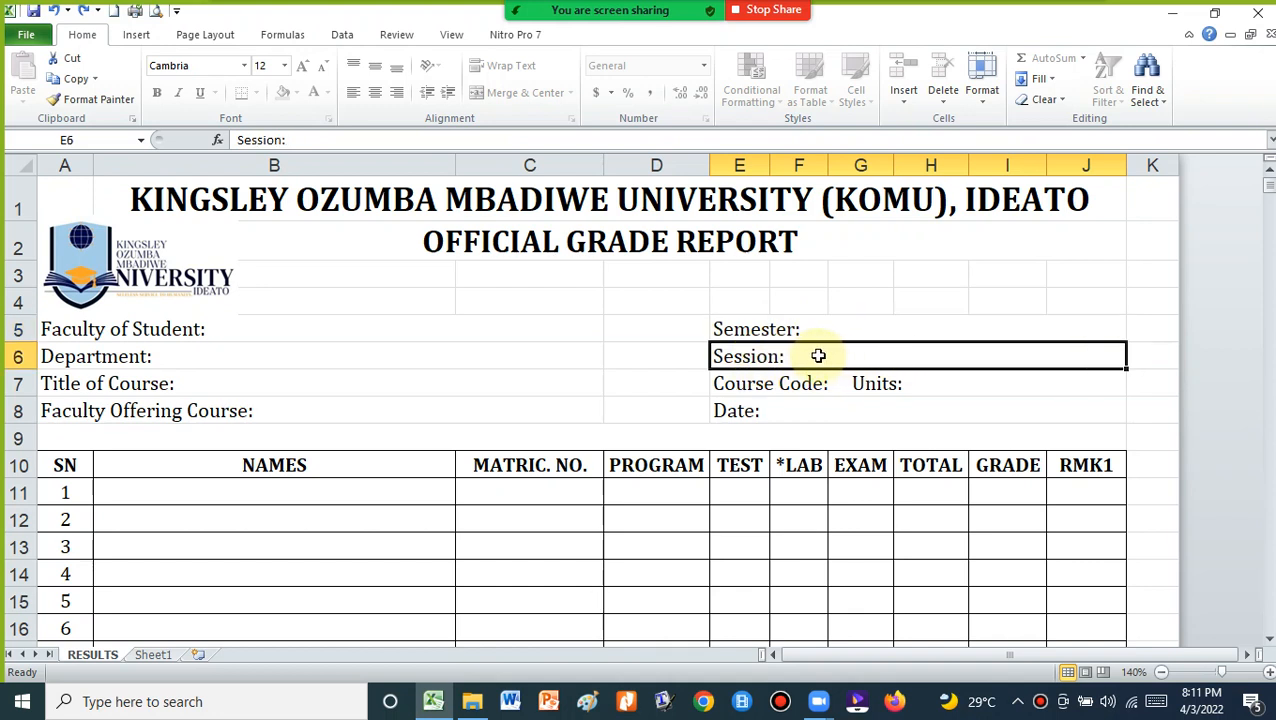
left_click(760, 384)
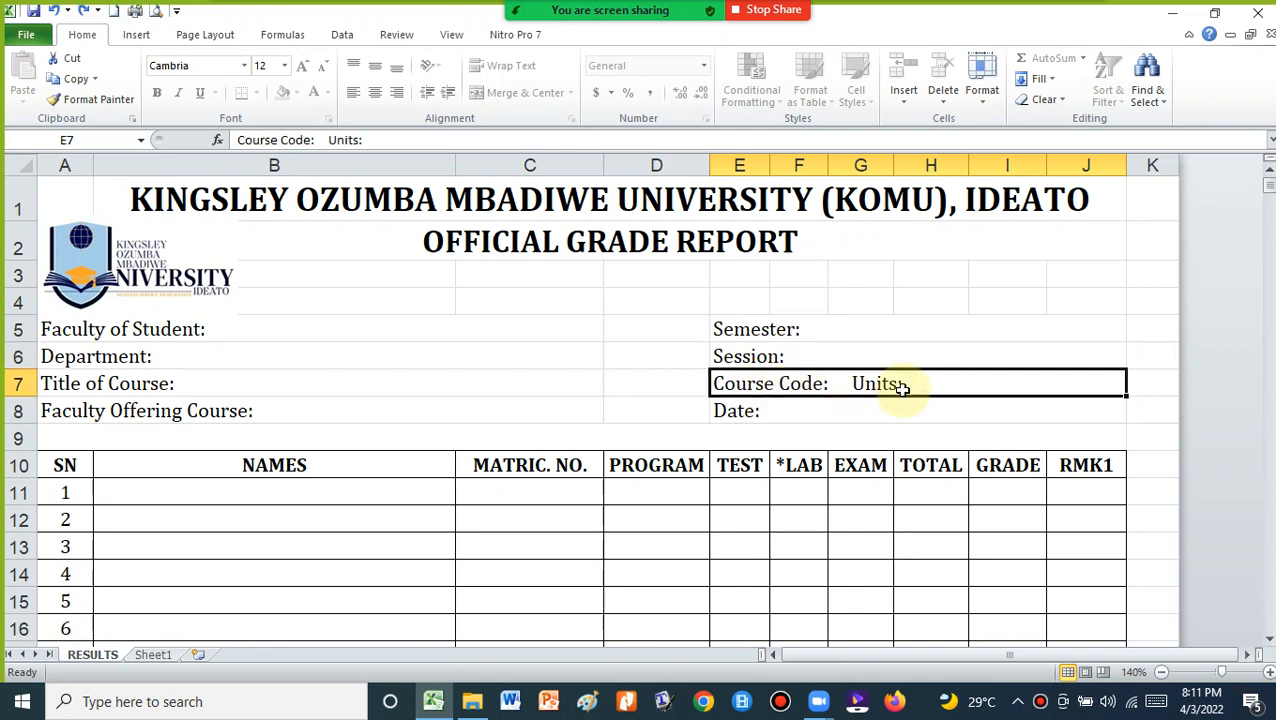
left_click(764, 410)
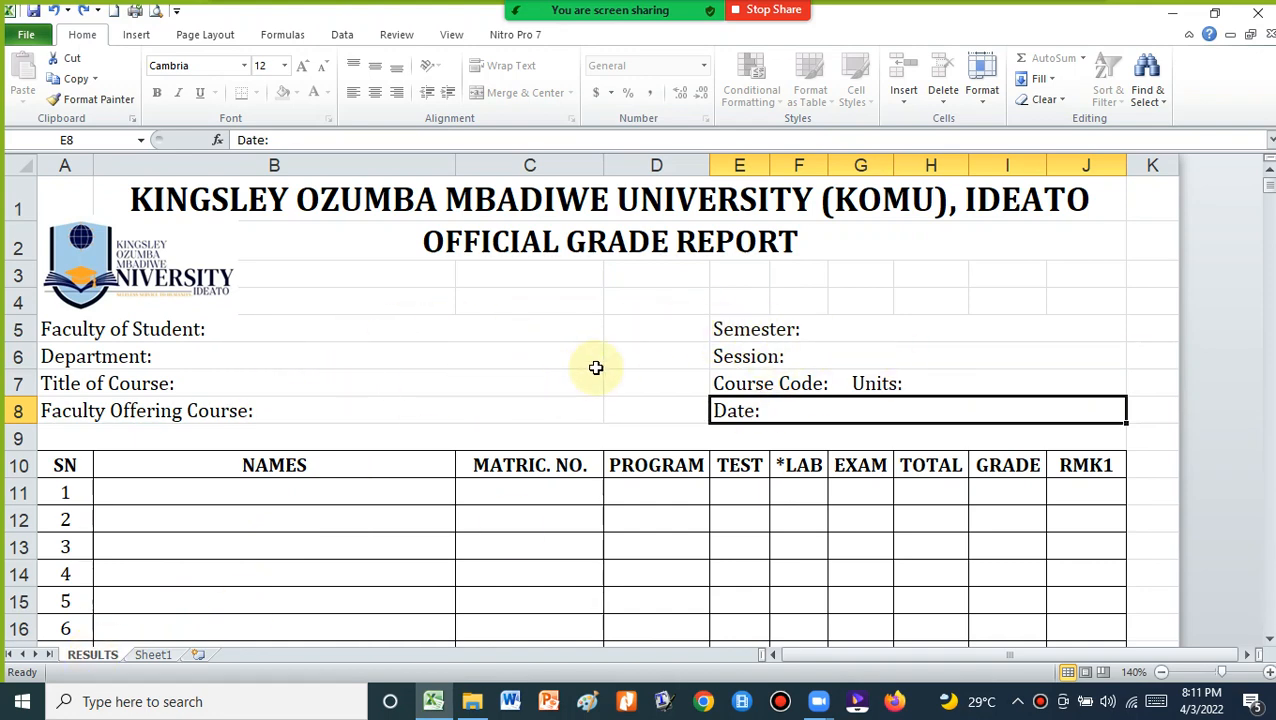
scroll(655, 353, "down", 14)
scroll(656, 354, "down", 5)
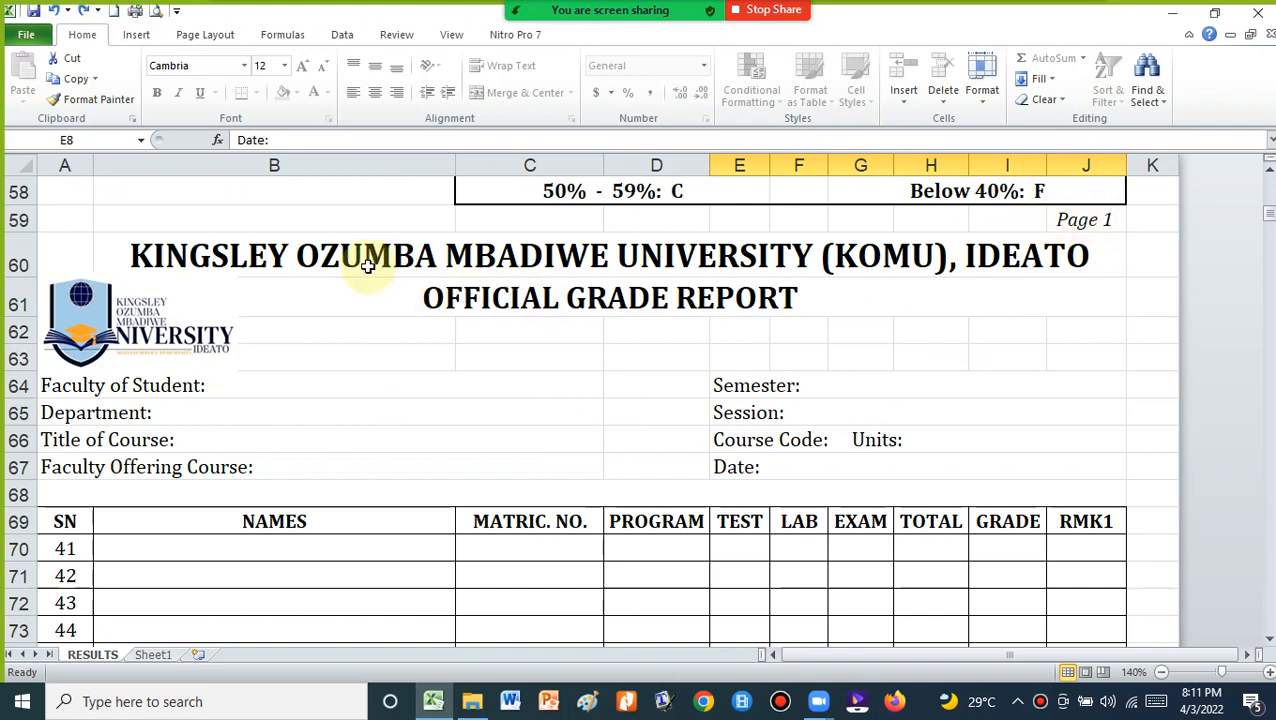
scroll(369, 298, "down", 15)
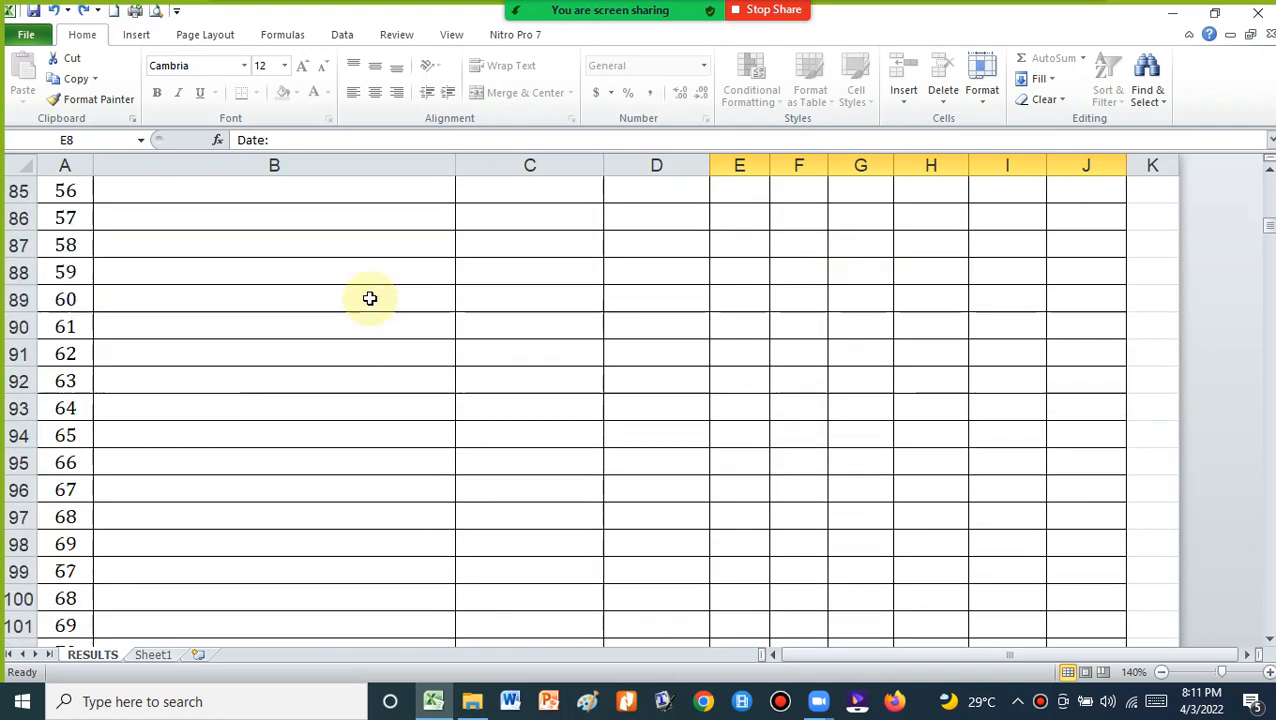
scroll(369, 298, "down", 3)
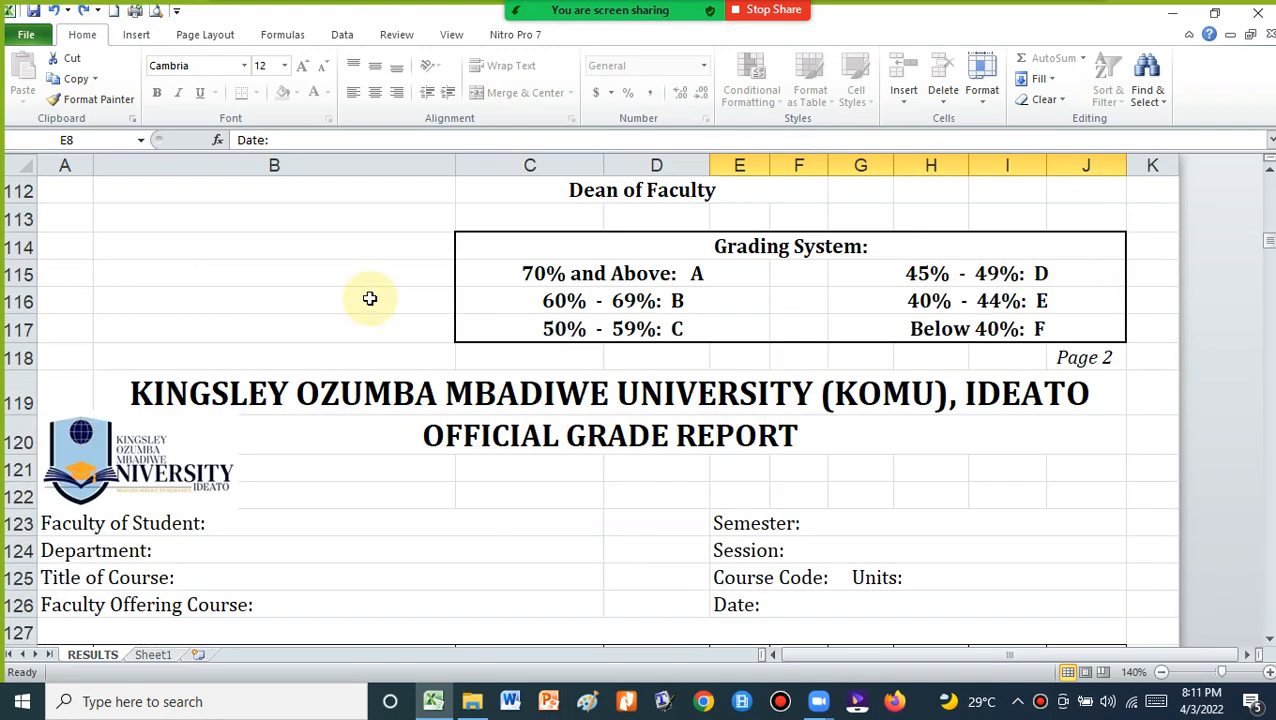
left_click(1078, 362)
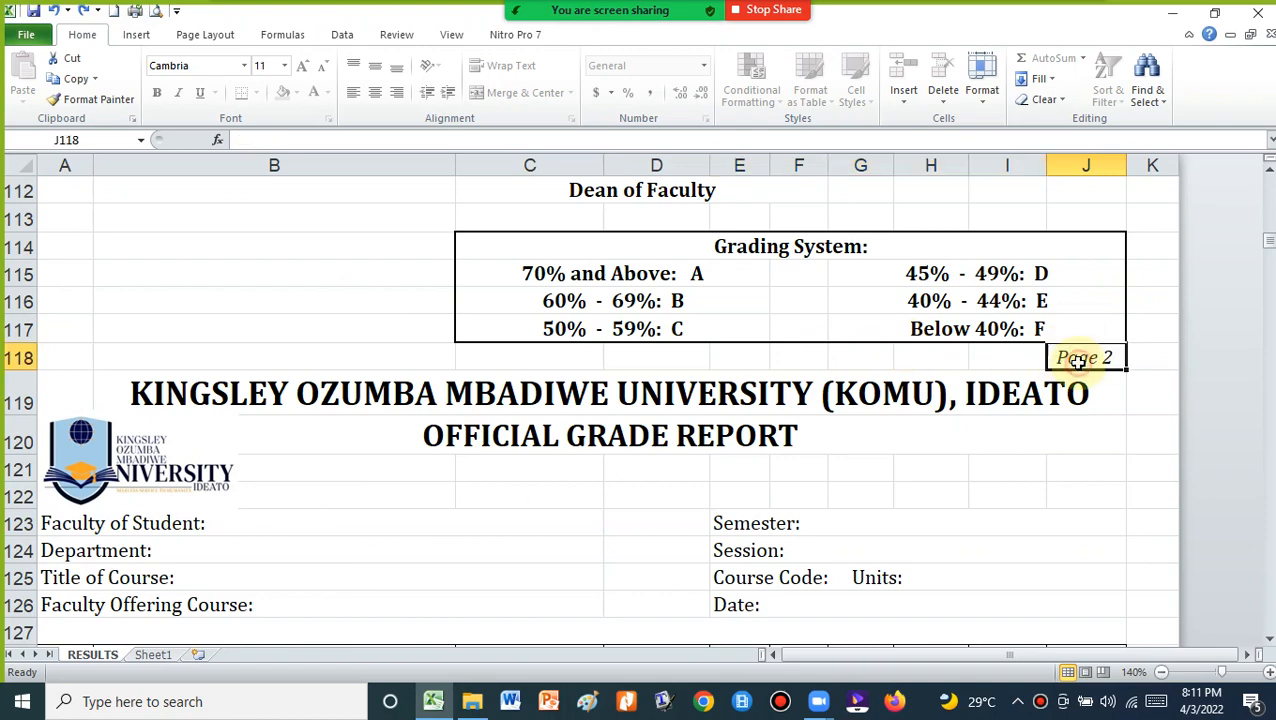
left_click(521, 397)
scroll(512, 403, "down", 18)
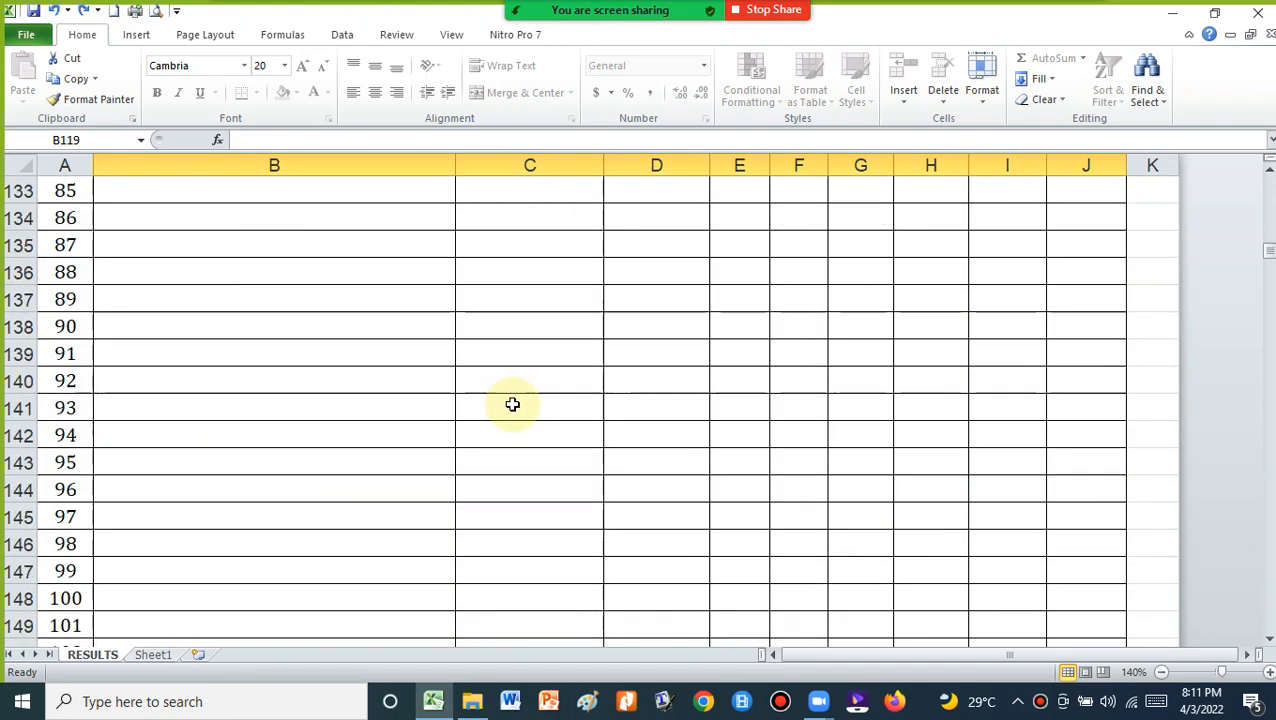
left_click(1090, 510)
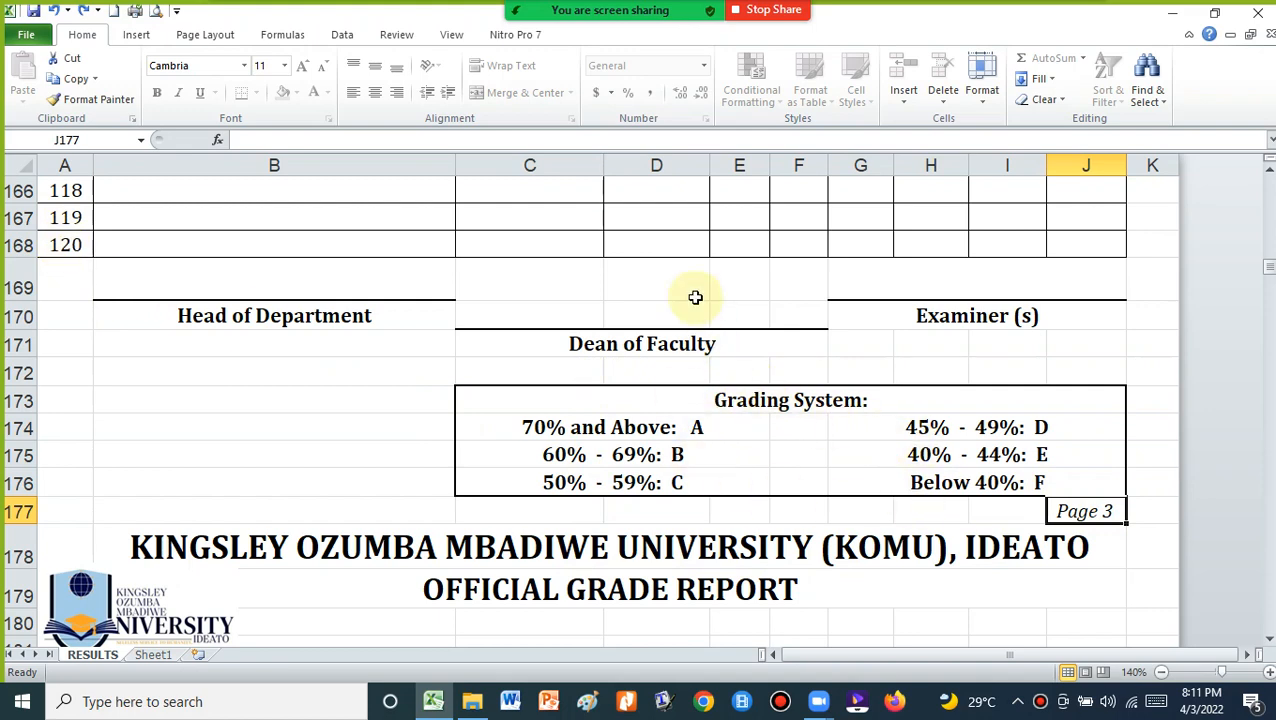
scroll(699, 306, "up", 15)
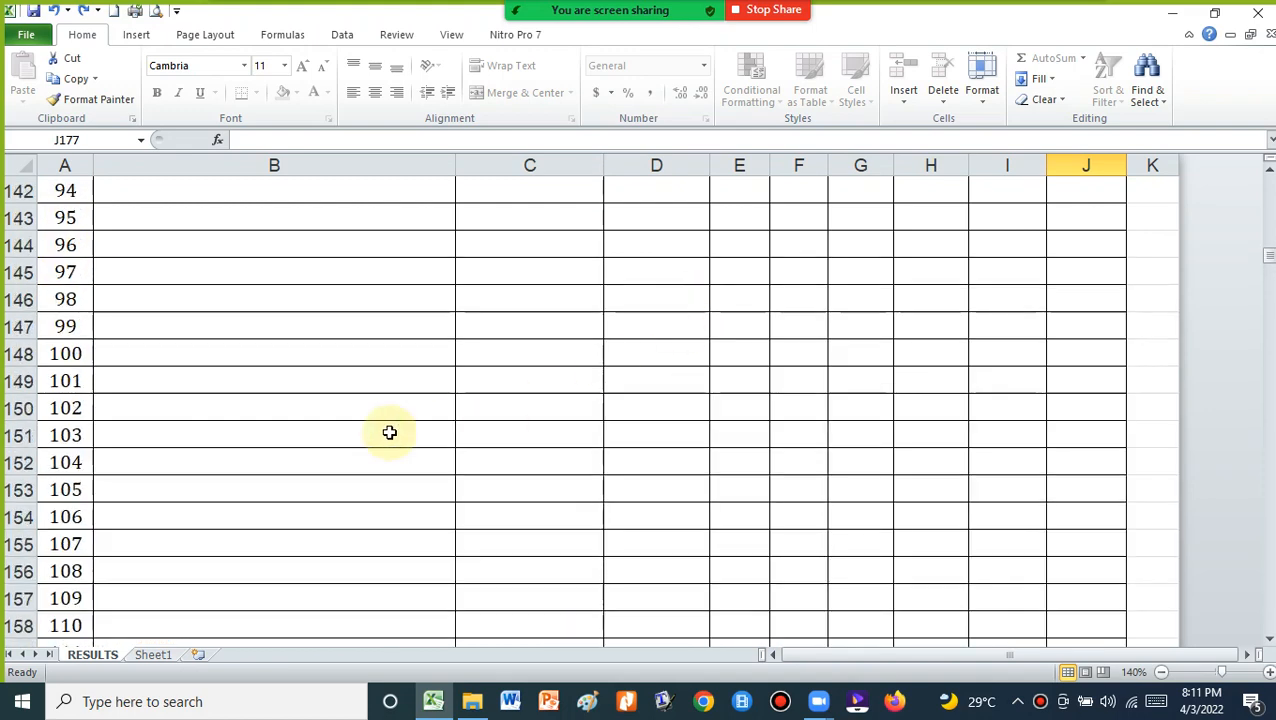
scroll(80, 455, "up", 20)
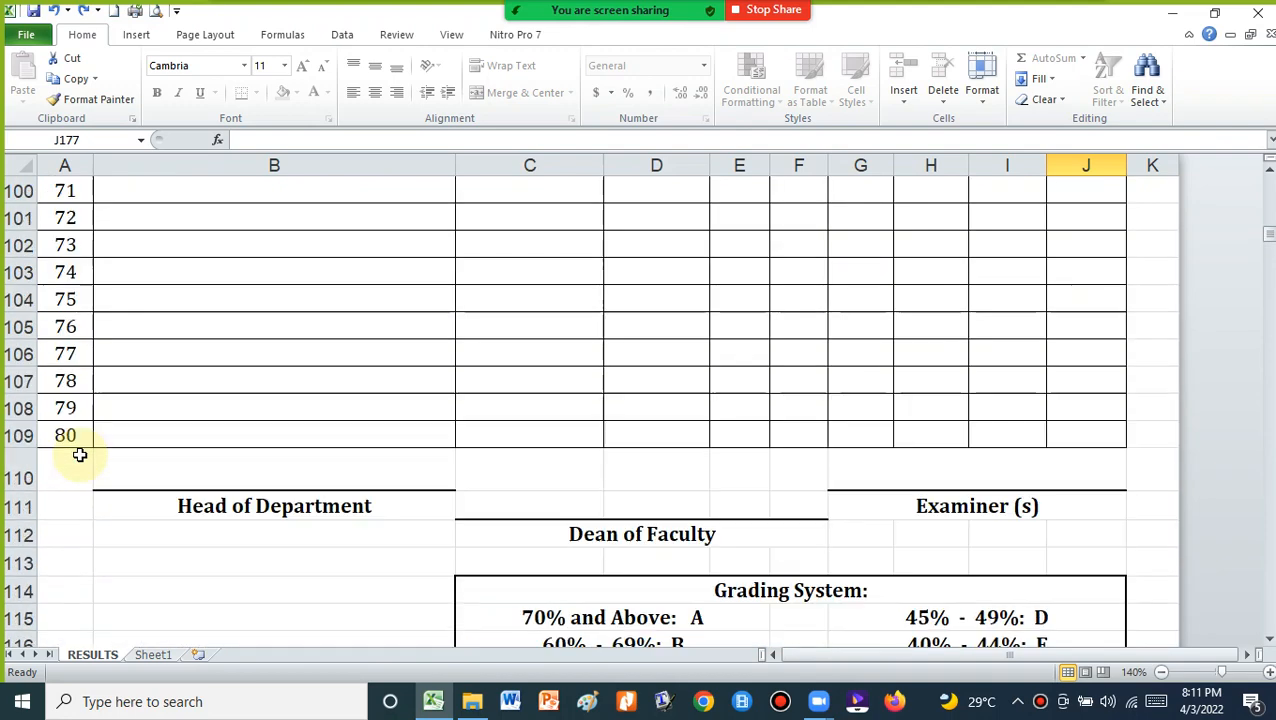
scroll(80, 455, "up", 18)
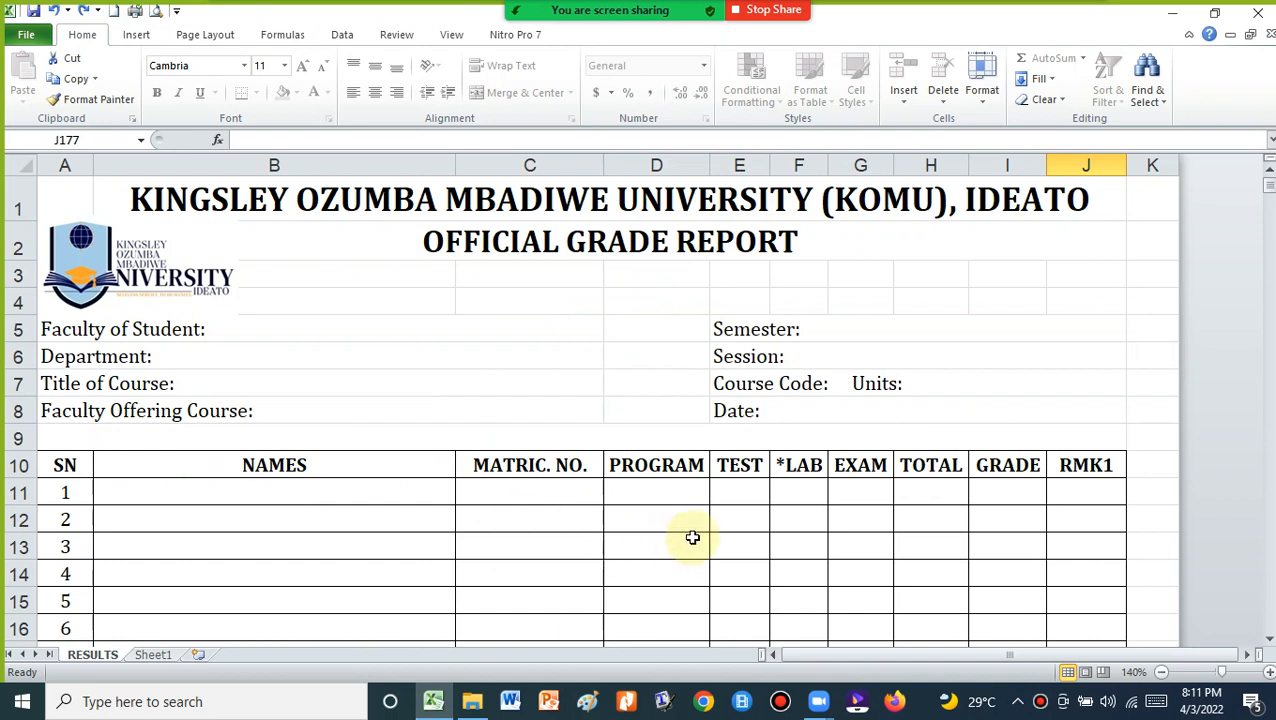
Inspect the report's Faculty of Student, Department, Title of Course and Faculty Offering Course fields
left_click(305, 330)
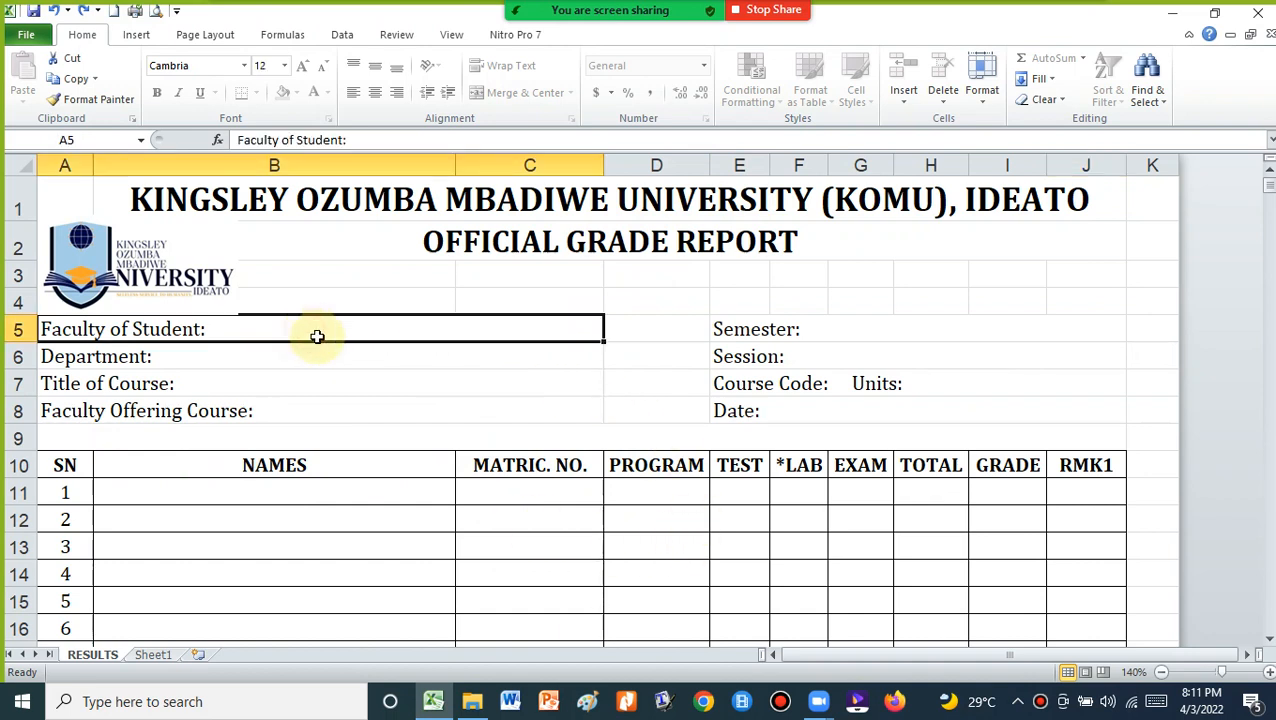
left_click(324, 362)
left_click(318, 377)
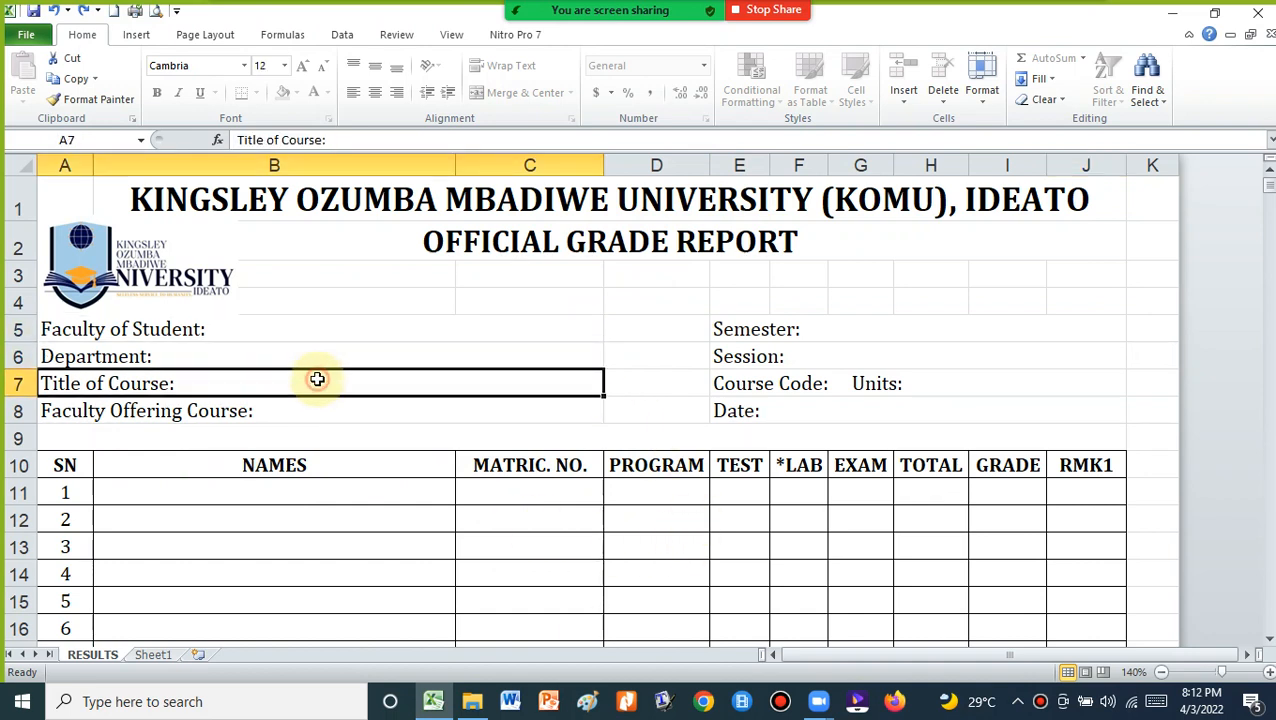
left_click(342, 412)
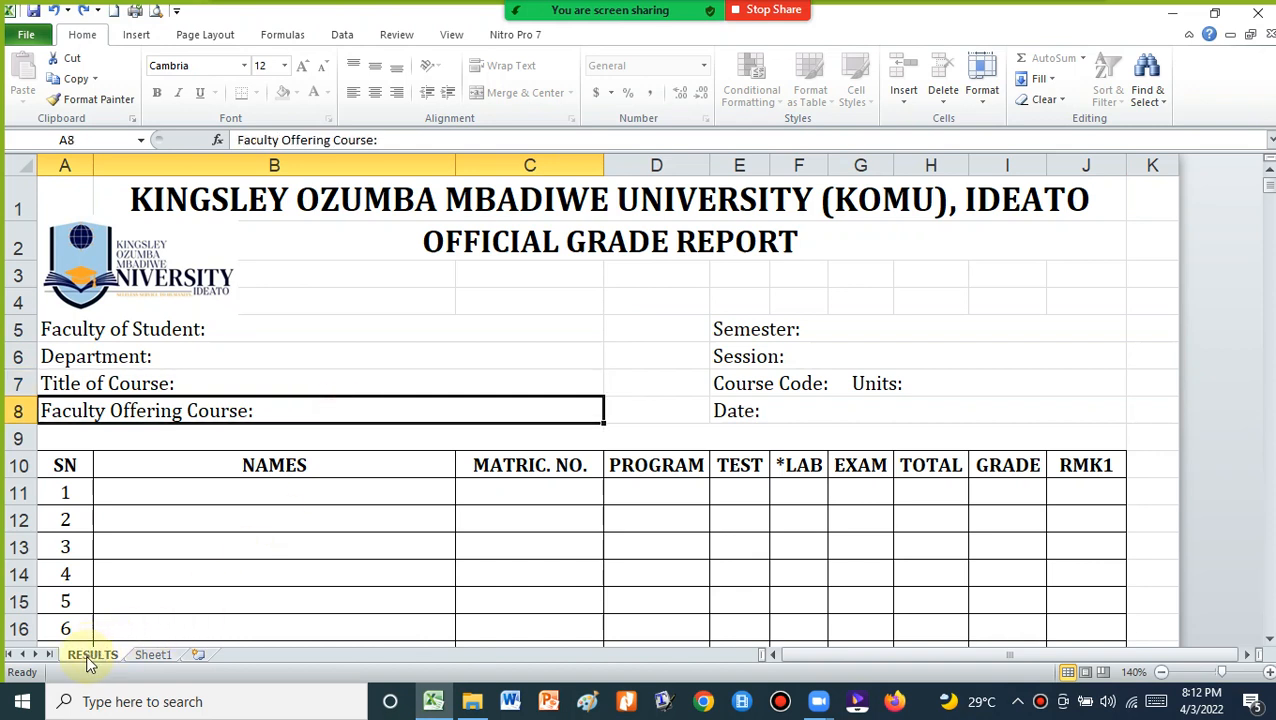
Check Sheet1's NAMES, MATRIC.NO, PROGRAM, TEST, LAB and EXAM columns, then return to RESULTS
left_click(152, 654)
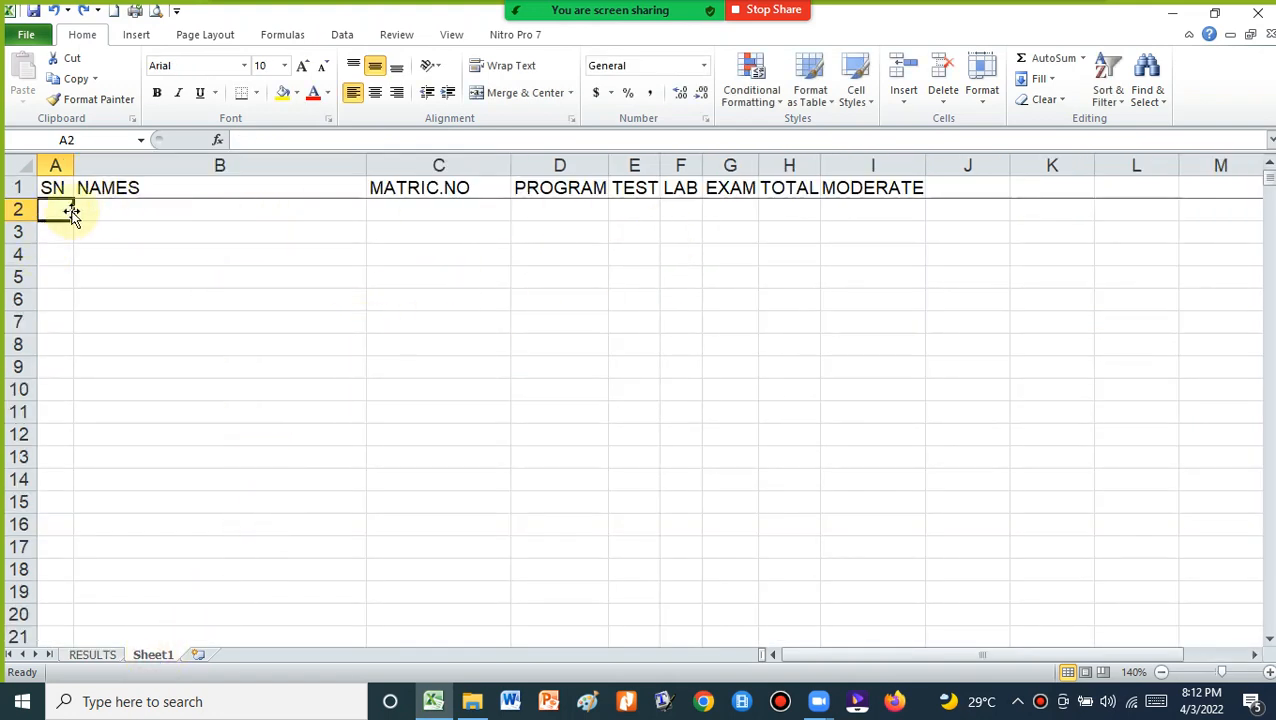
left_click(148, 211)
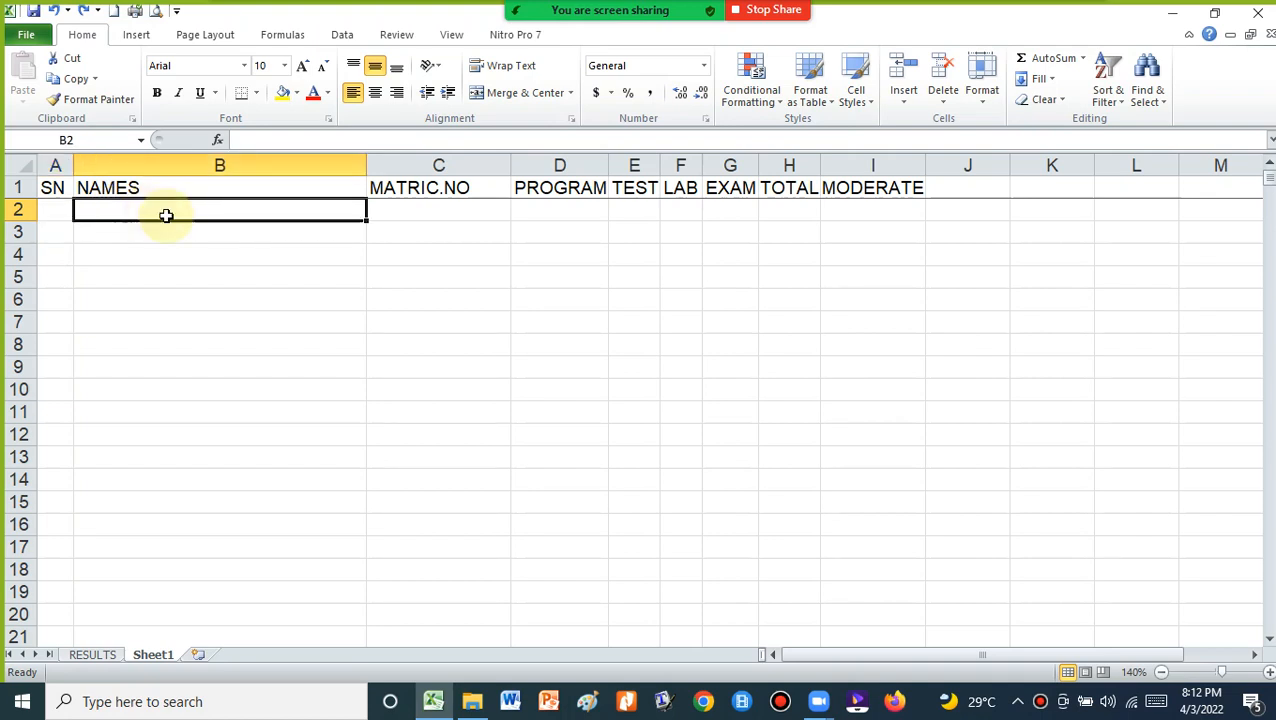
left_click(424, 213)
left_click(552, 211)
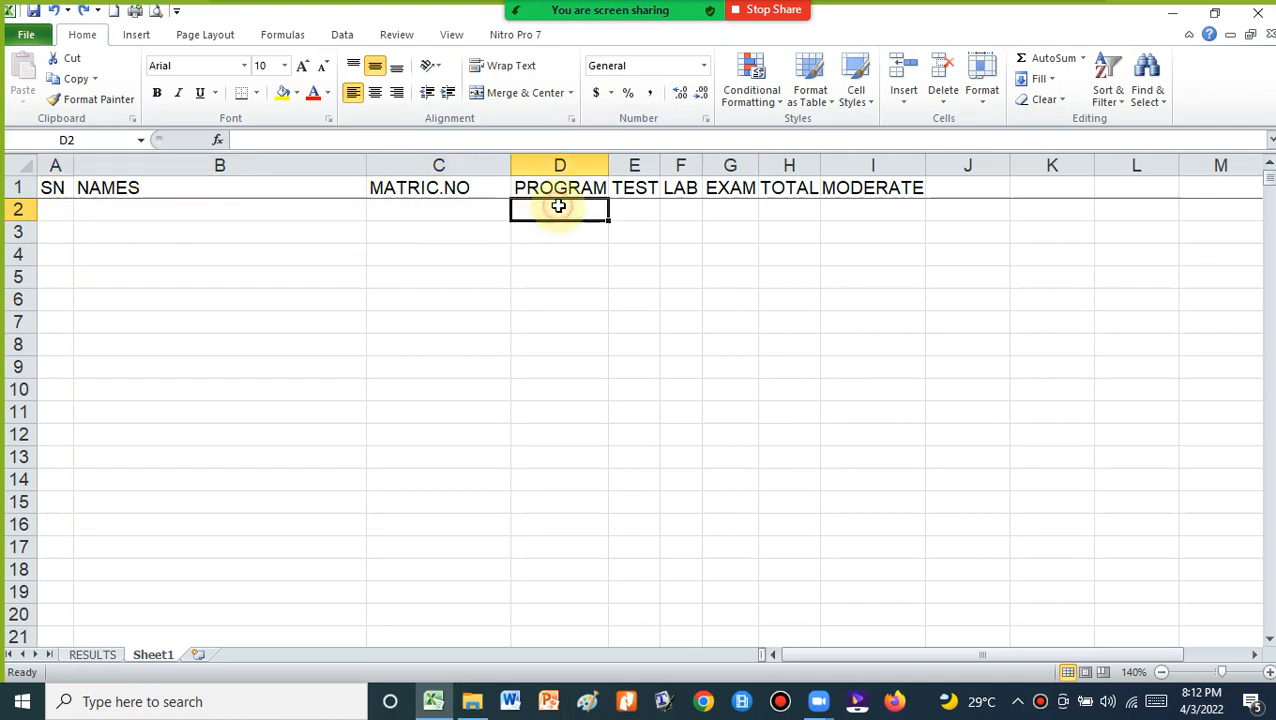
left_click(646, 209)
left_click(690, 212)
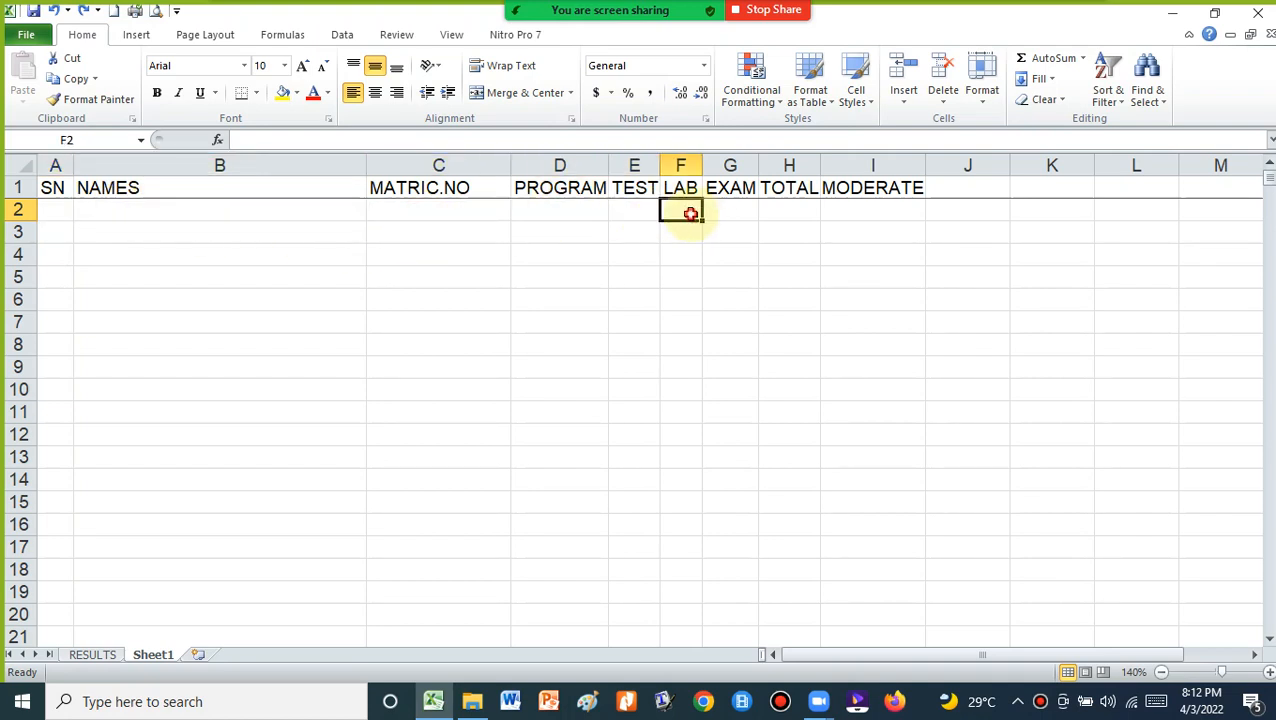
left_click(733, 209)
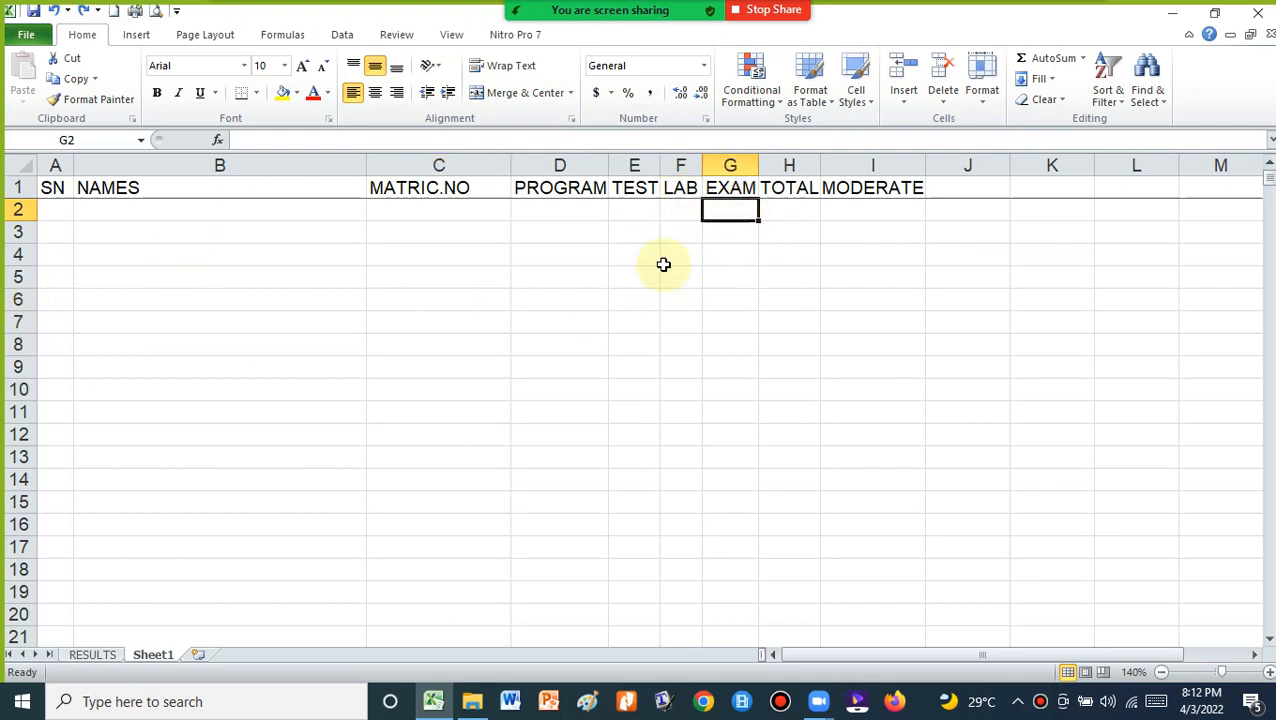
left_click(92, 655)
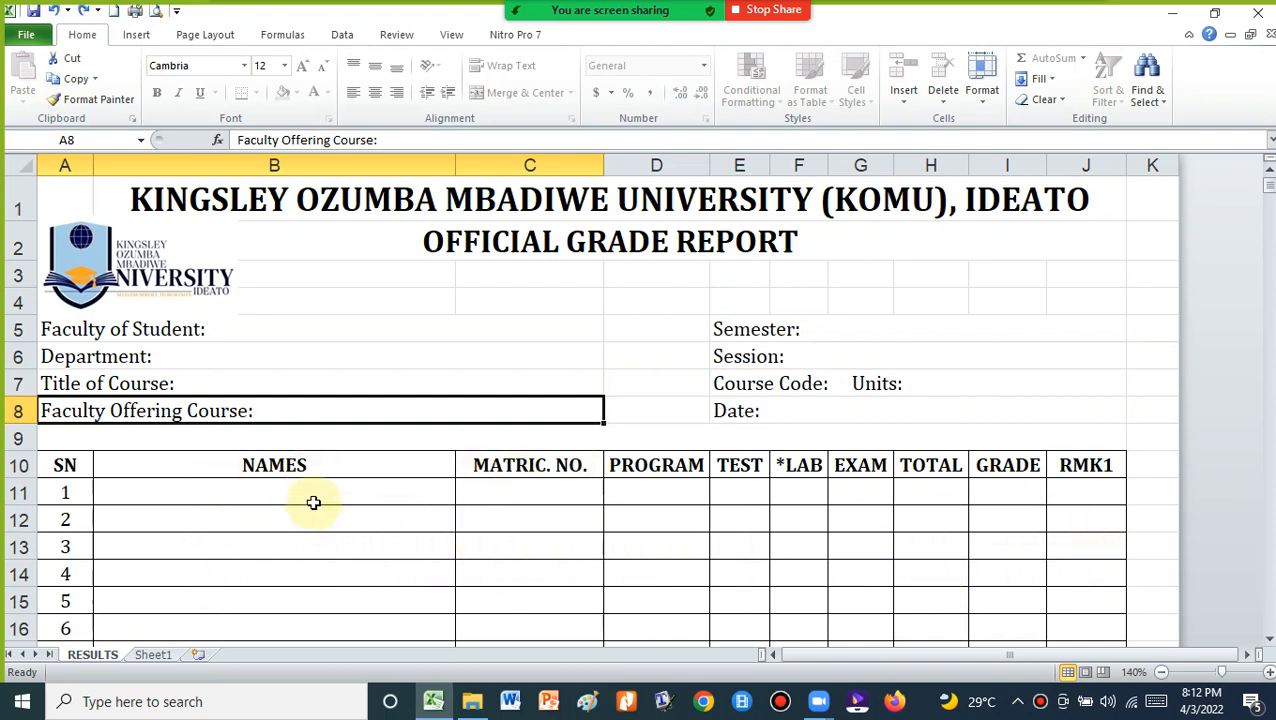
Try editing the first name cell B11 and dismiss the protected-cell warning
left_click(260, 493)
double_click(260, 493)
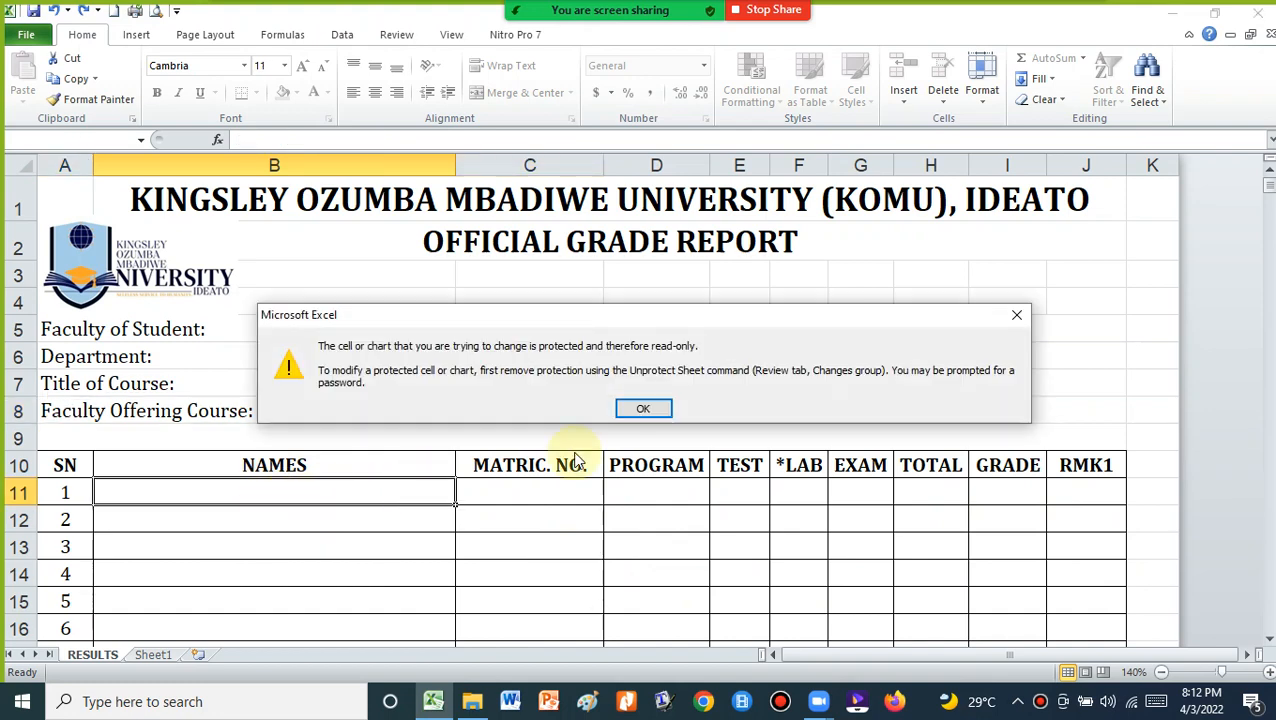
left_click(642, 410)
Try editing matric cell C11, dismiss the protection warning, and go back to Sheet1
left_click(518, 553)
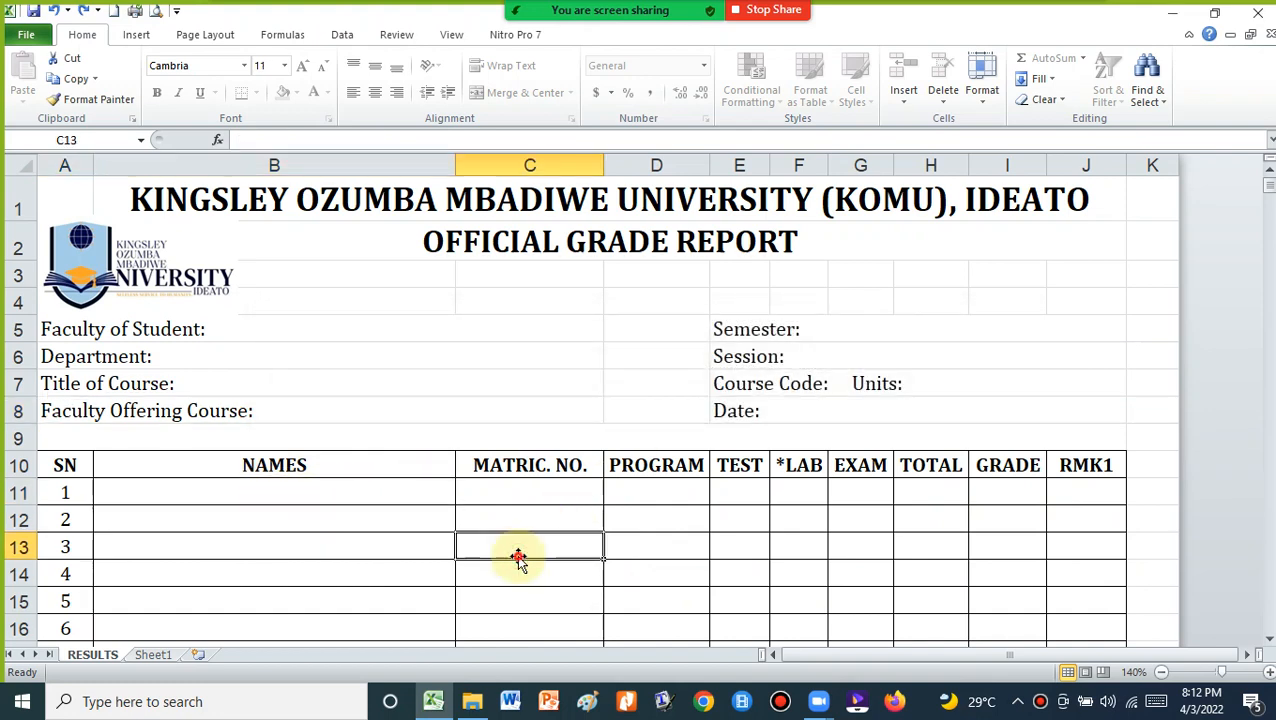
key("ctrl+Down")
left_click(555, 326)
scroll(555, 325, "up", 14)
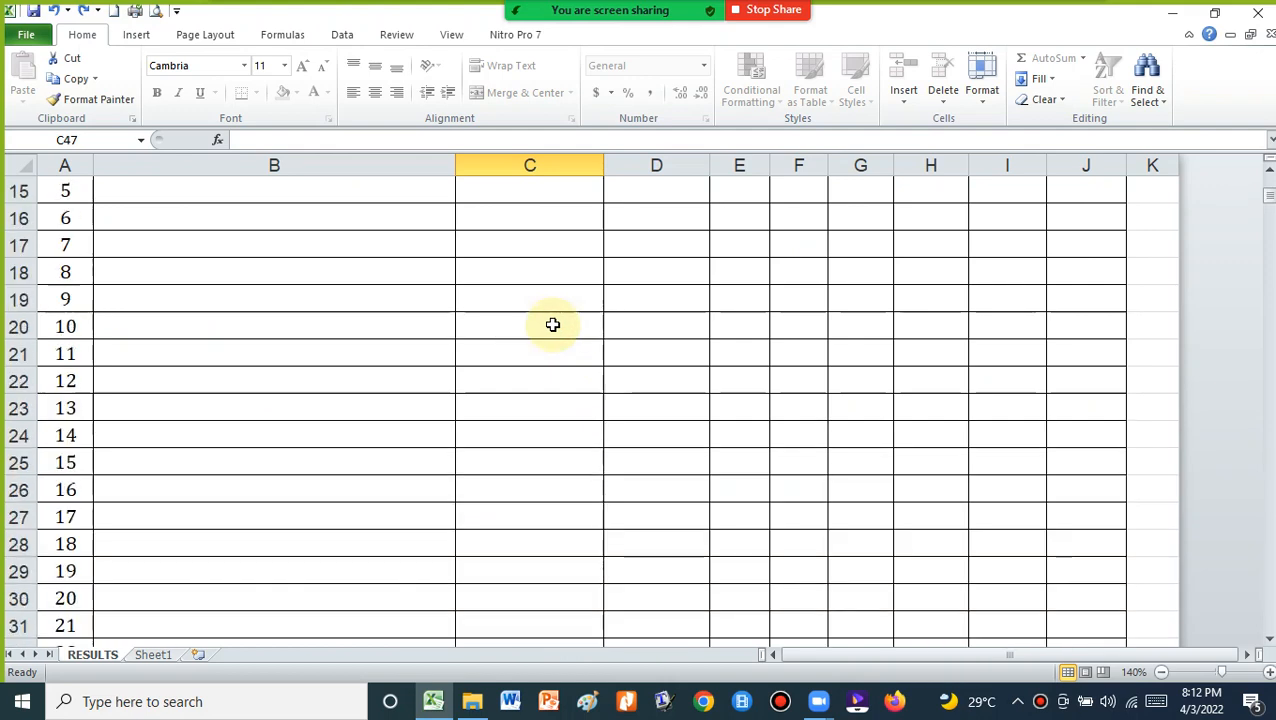
double_click(521, 493)
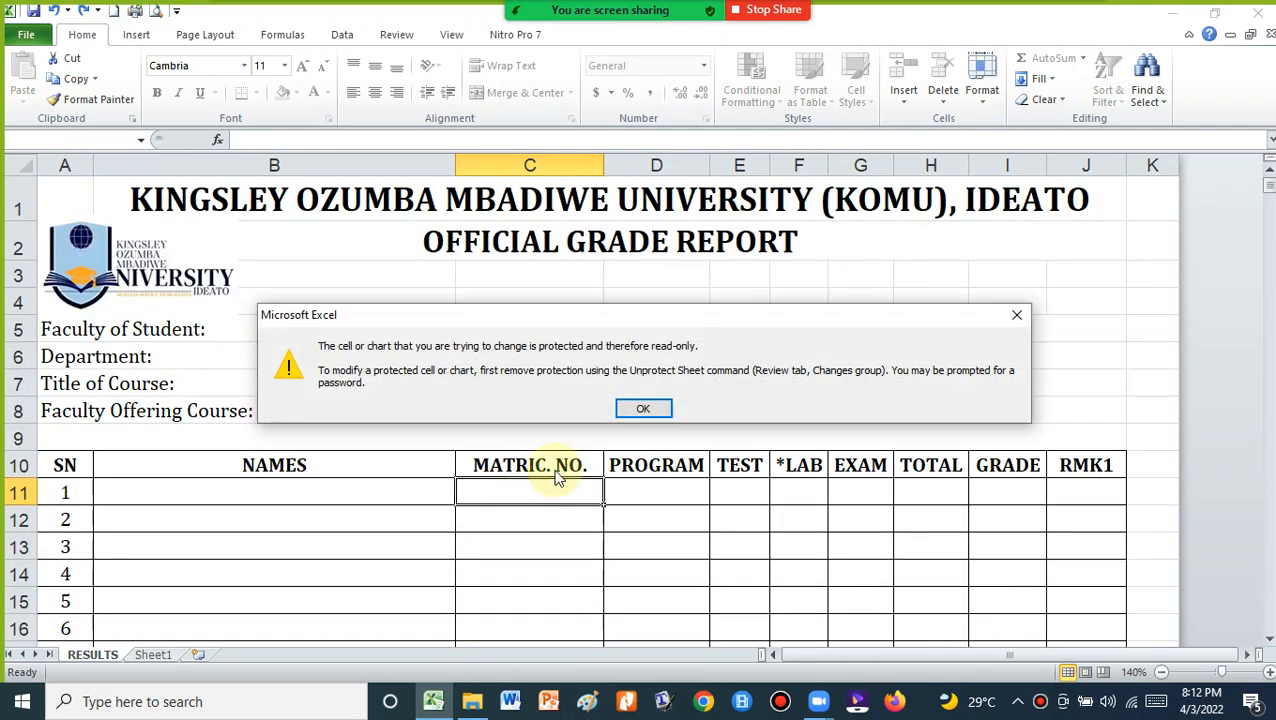
left_click(638, 410)
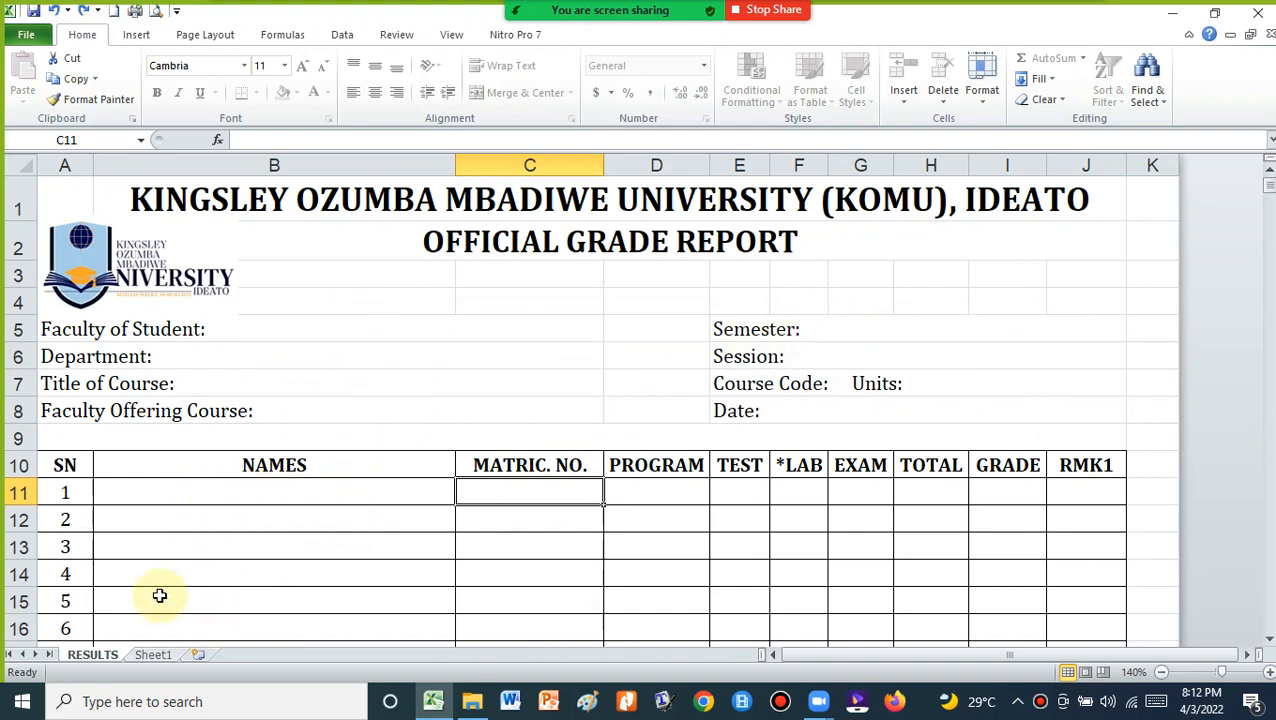
left_click(155, 655)
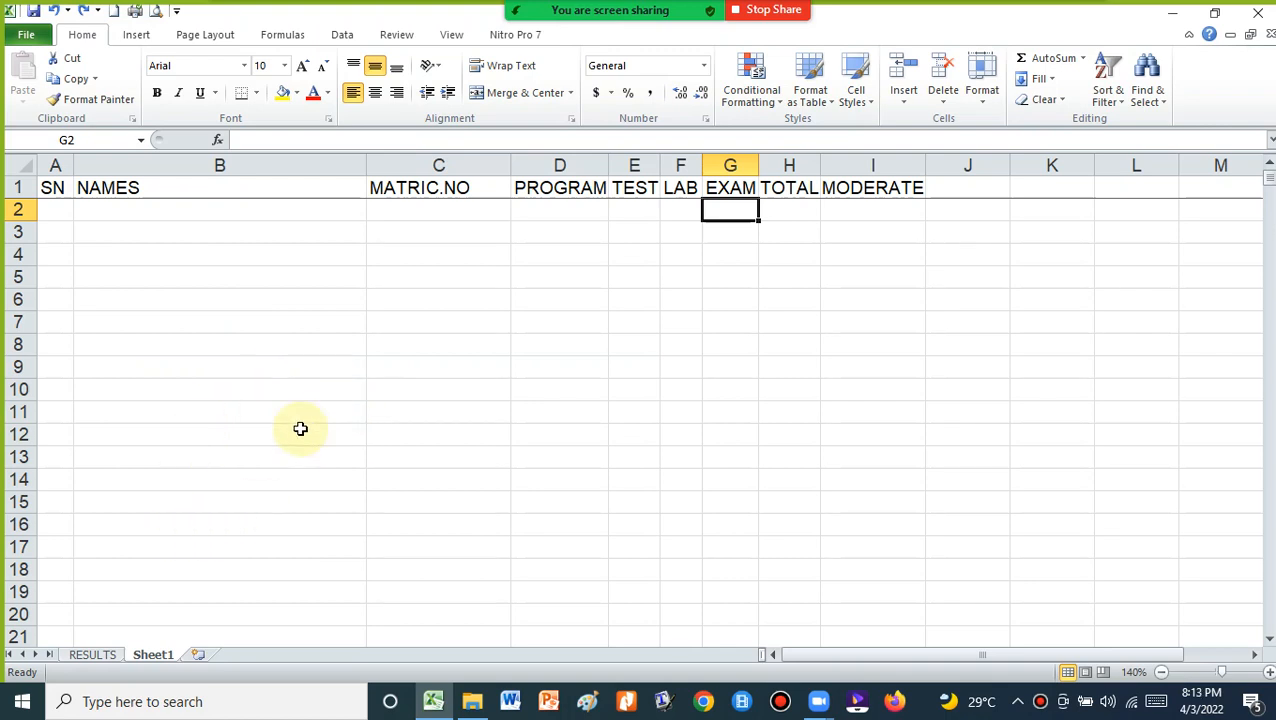
Compare Sheet1's first NAMES entry with the report's Faculty of Student line, ending on RESULTS
left_click(107, 213)
left_click(90, 655)
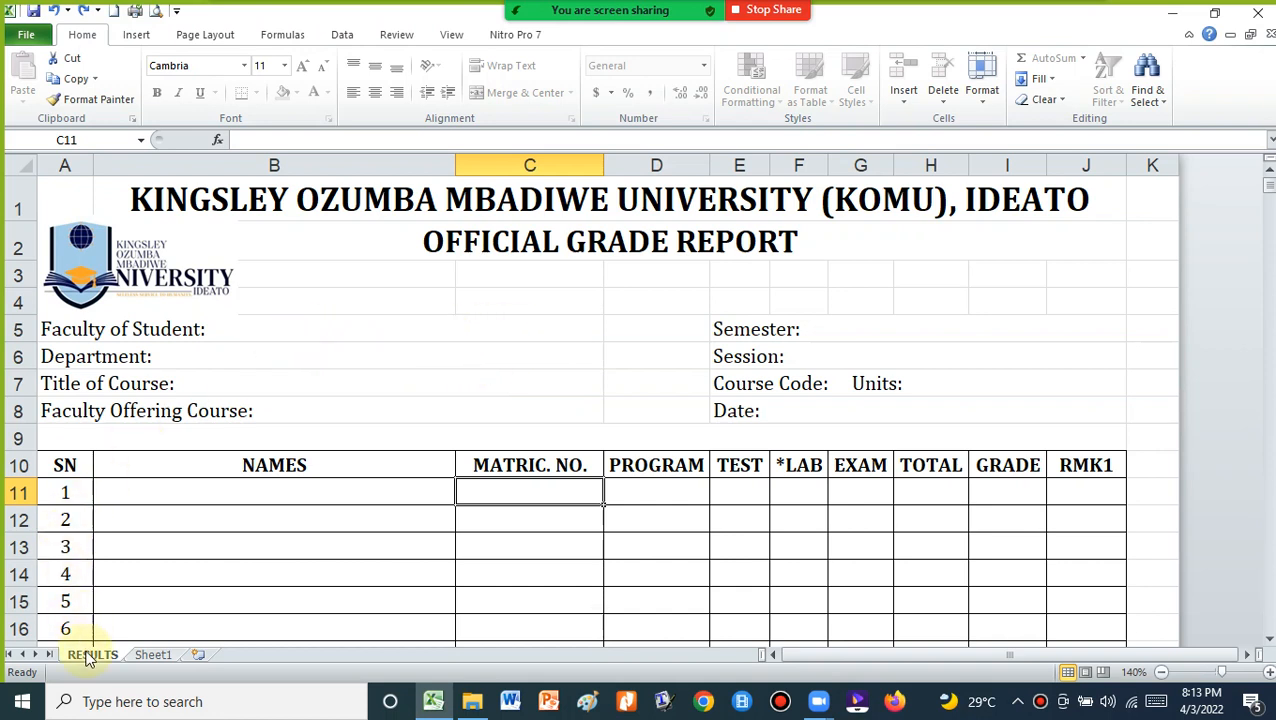
left_click(435, 321)
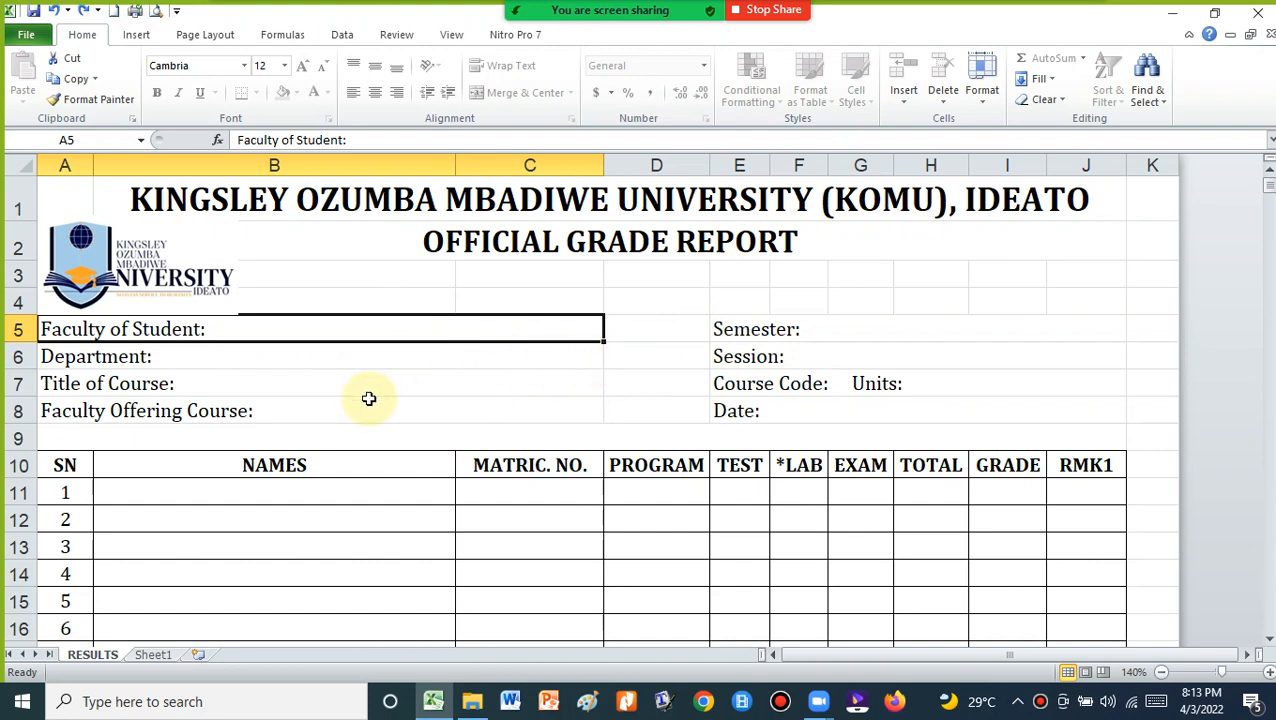
left_click(152, 654)
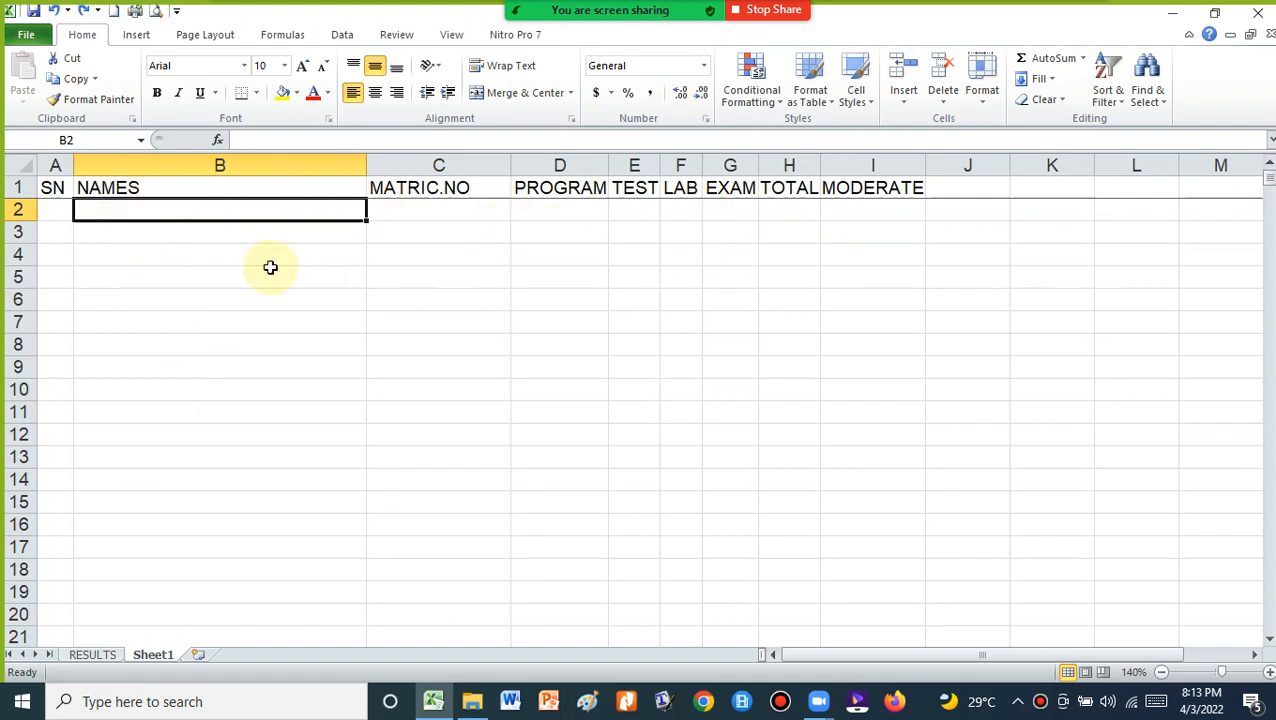
left_click(100, 658)
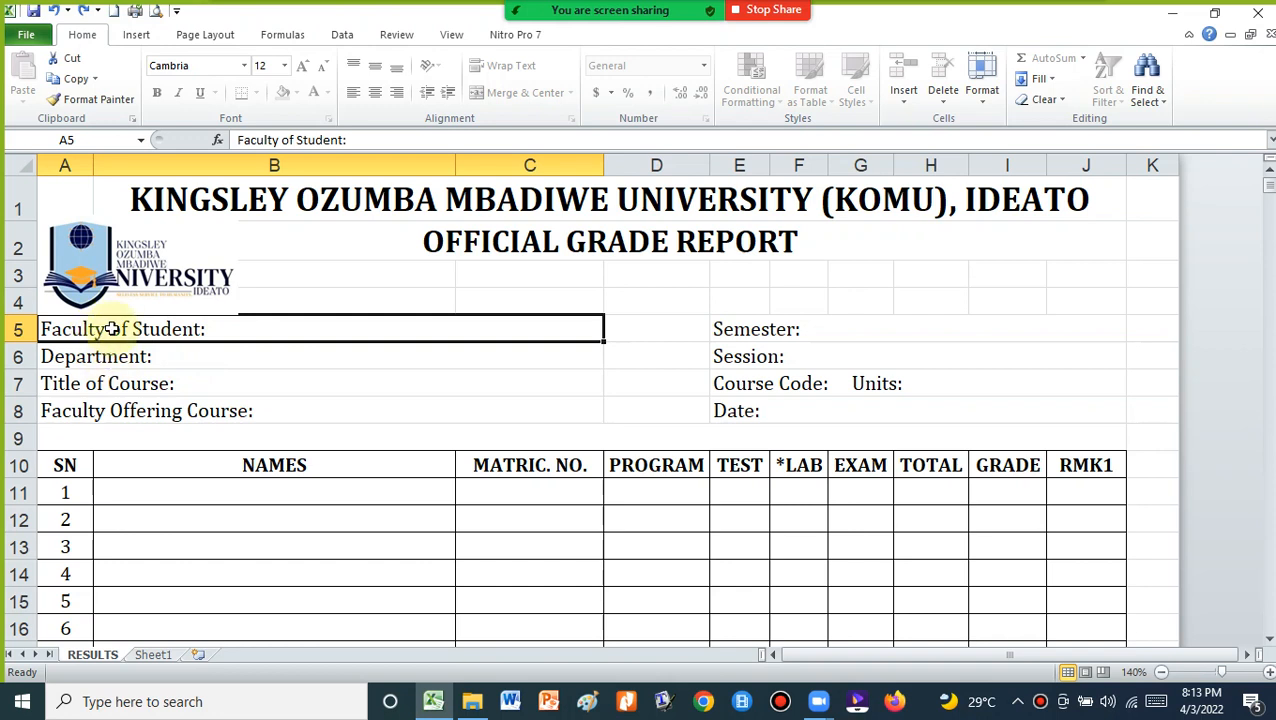
left_click(332, 364)
left_click(307, 333)
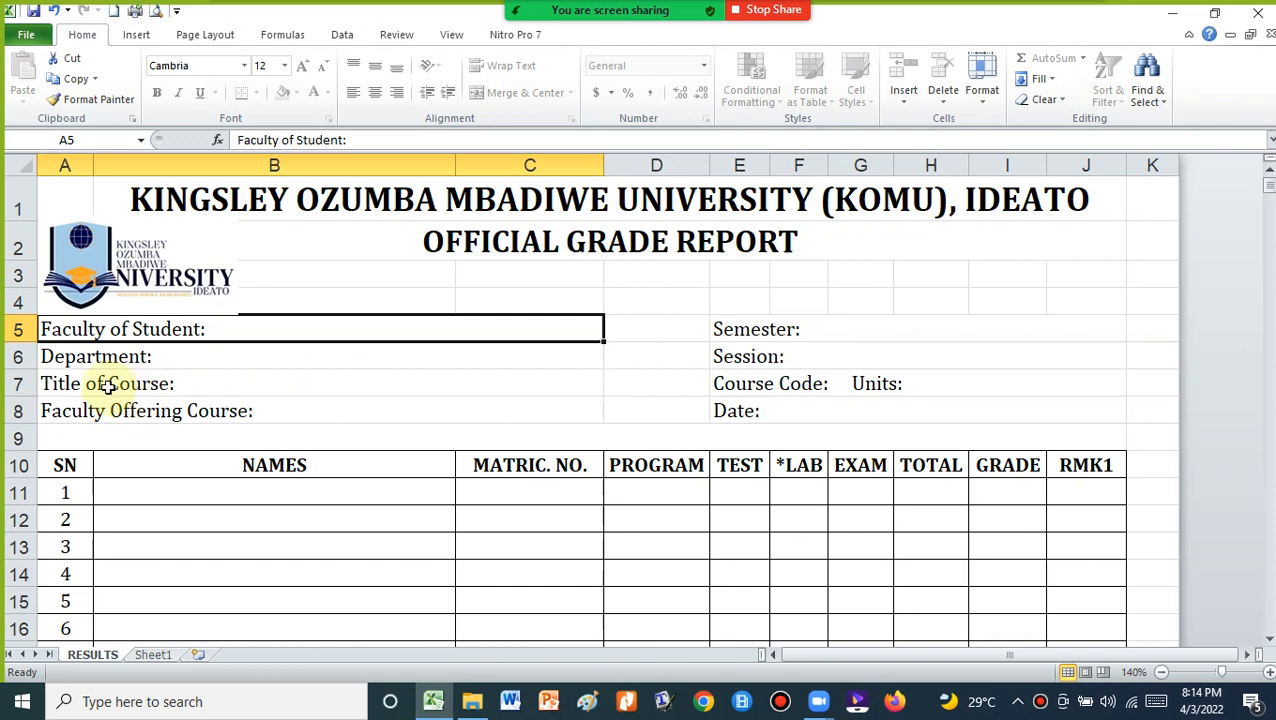
left_click(189, 355)
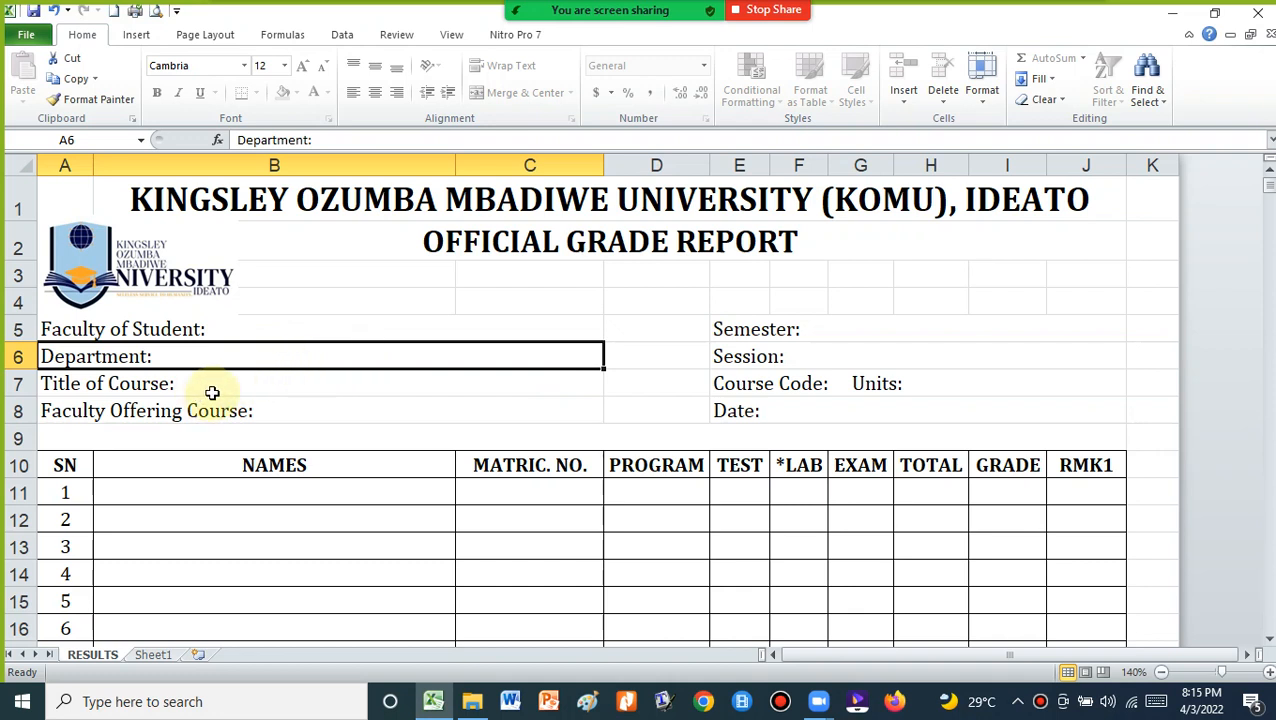
Enter faculty SOCIAL/MANAGEMENT SCIENCES and department ECONOMICS in the report header
double_click(304, 329)
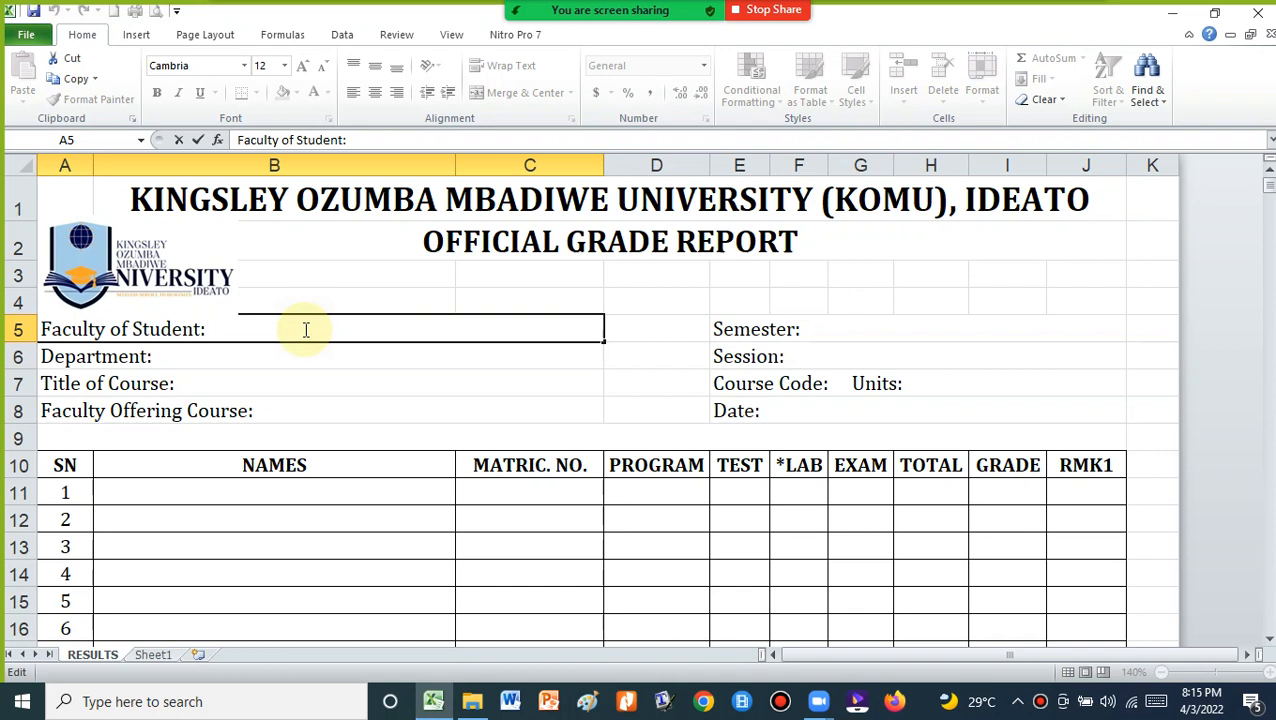
type("SOCIAL")
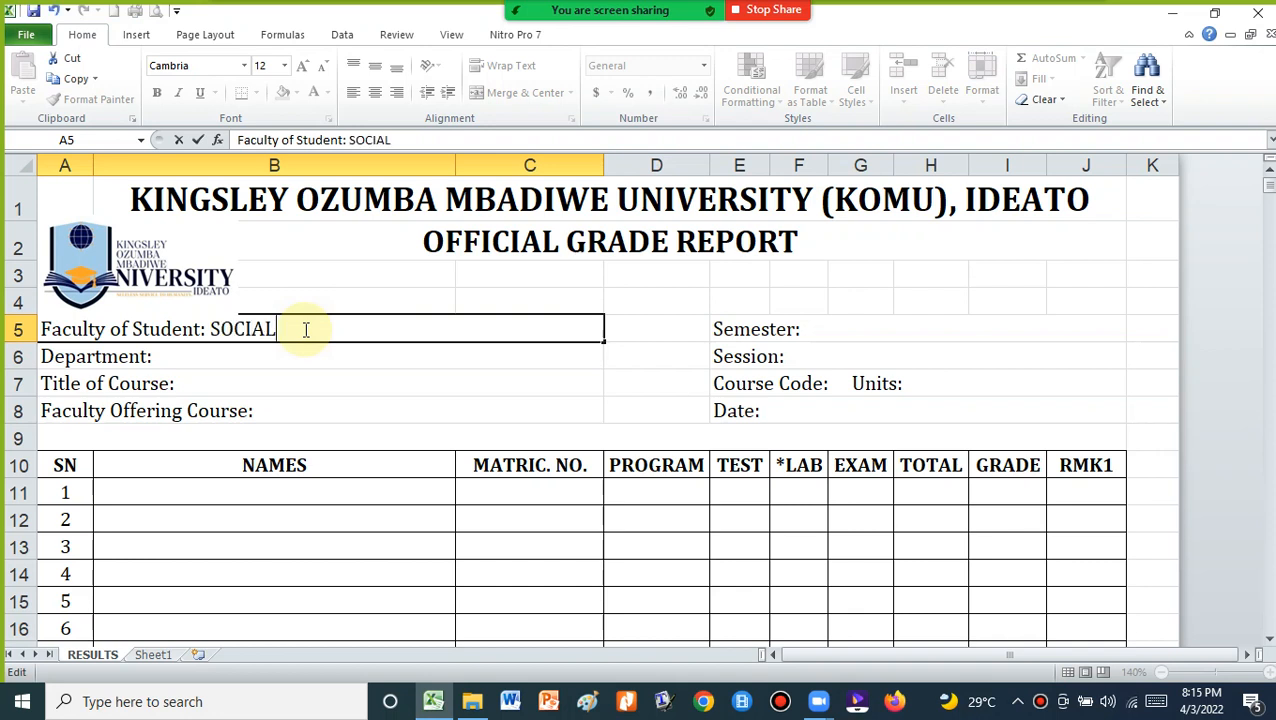
type("/MANAGEMENT")
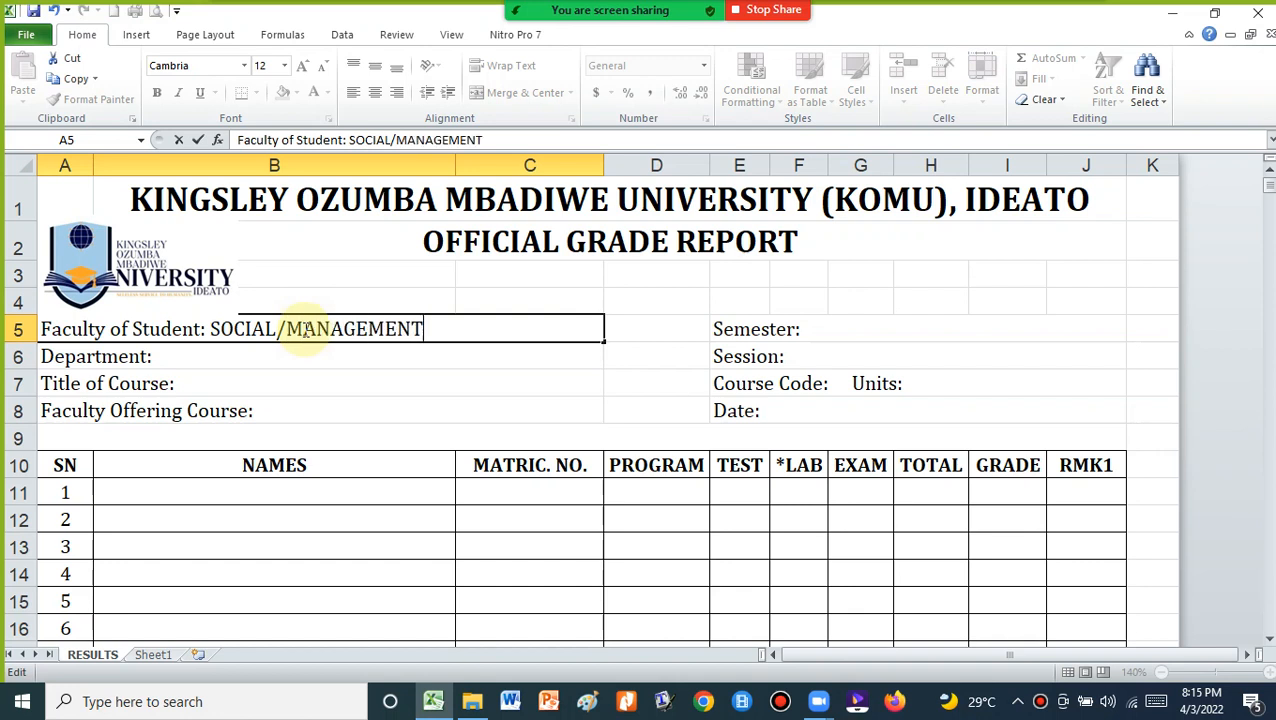
type(" SCIENCES")
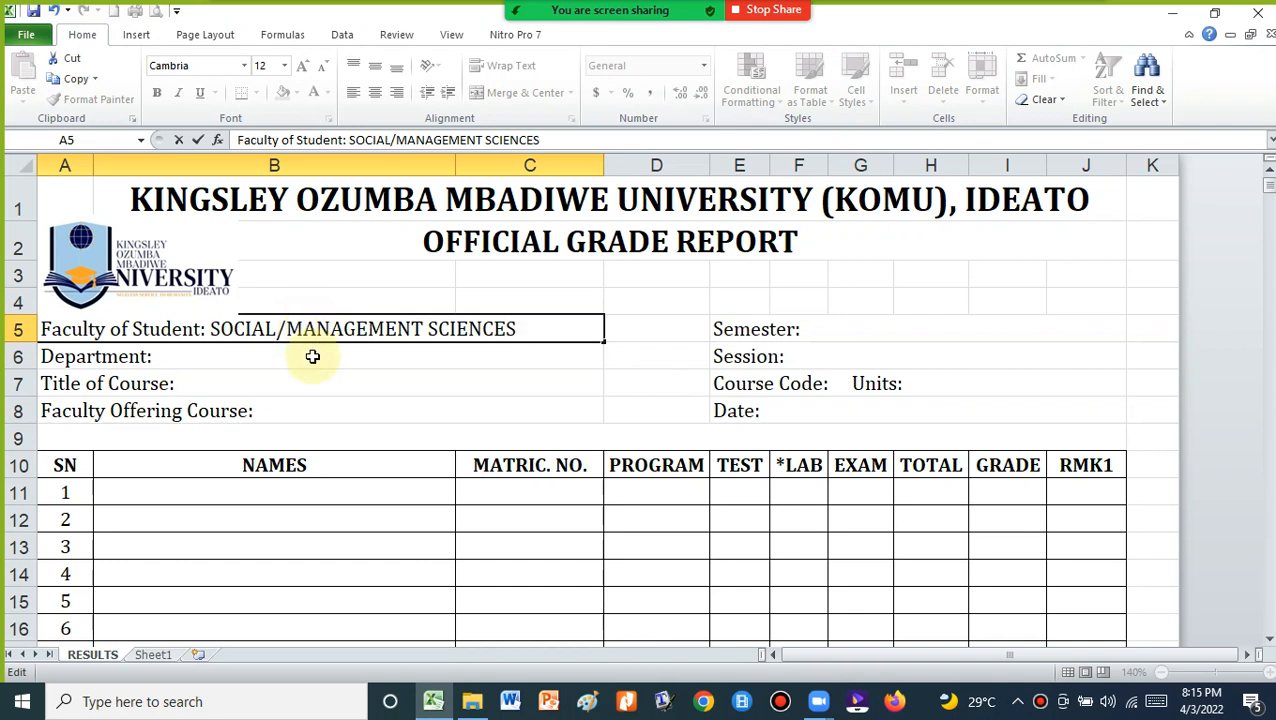
left_click(313, 356)
double_click(314, 357)
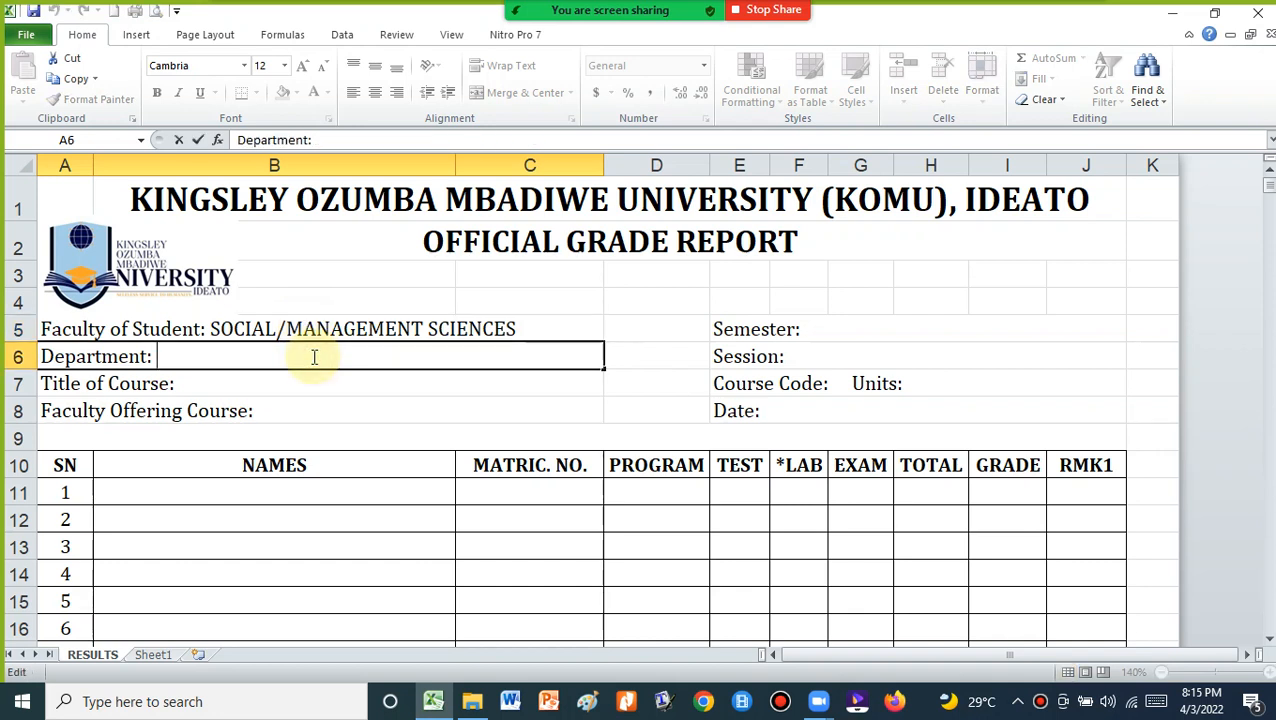
type("ECON")
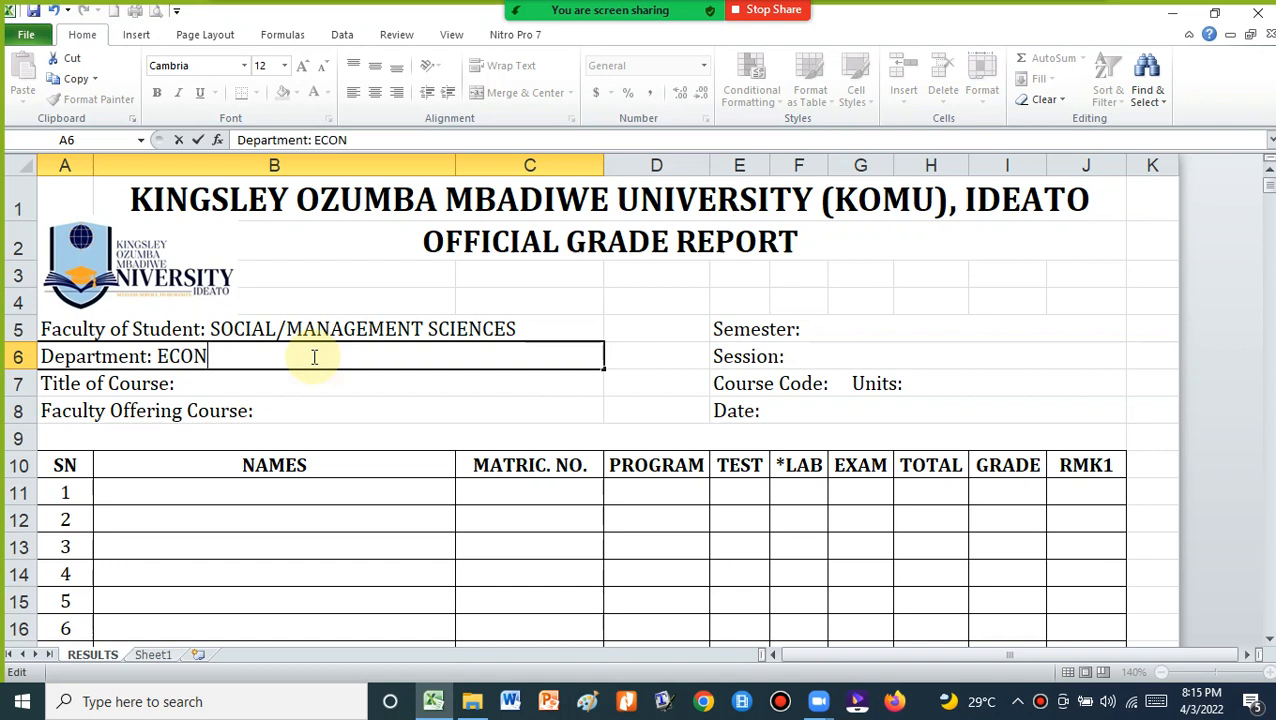
type("OMICS")
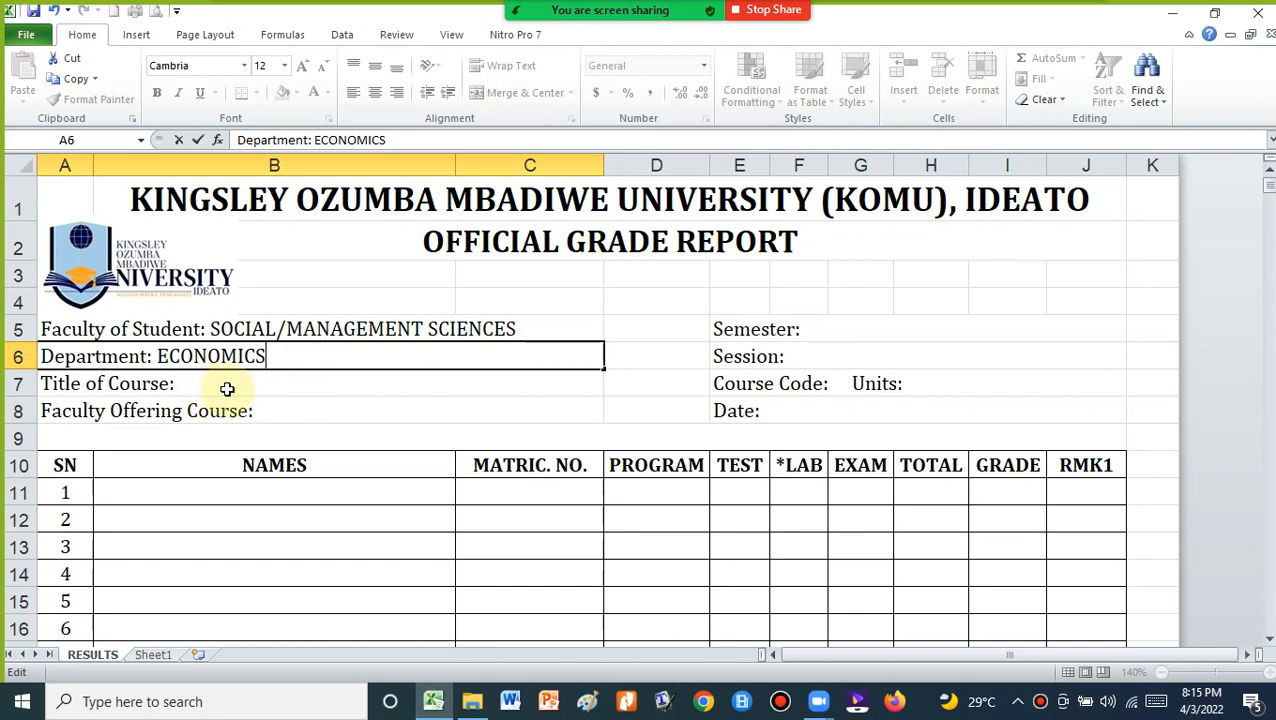
left_click(307, 383)
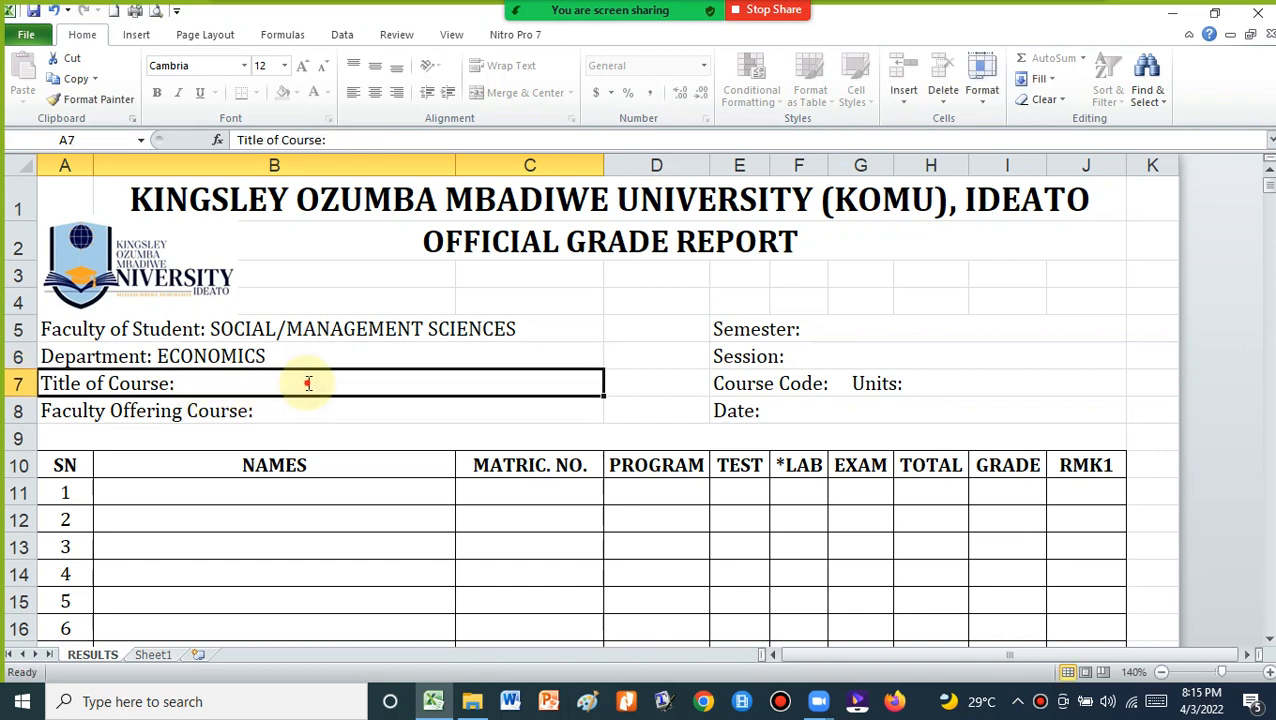
Enter course title COMPUTER APPLICATIONS I and offering faculty SCIENCE
double_click(309, 383)
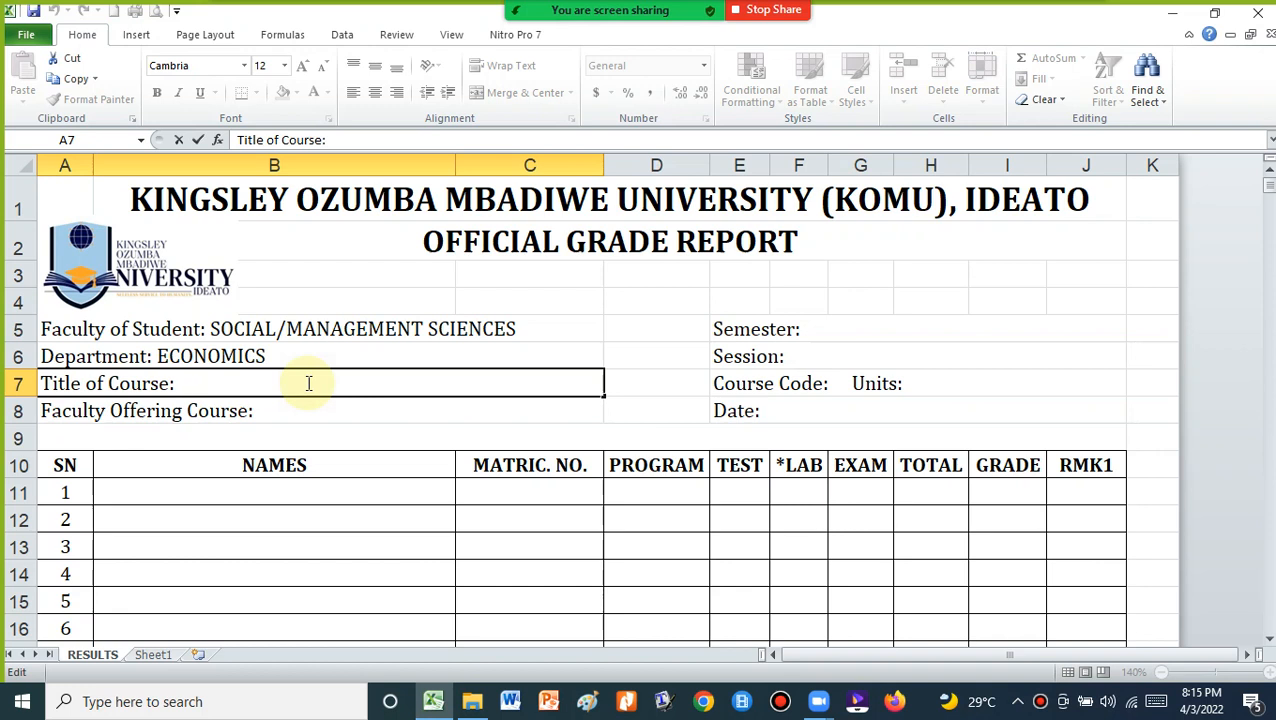
type("COMPUTER A")
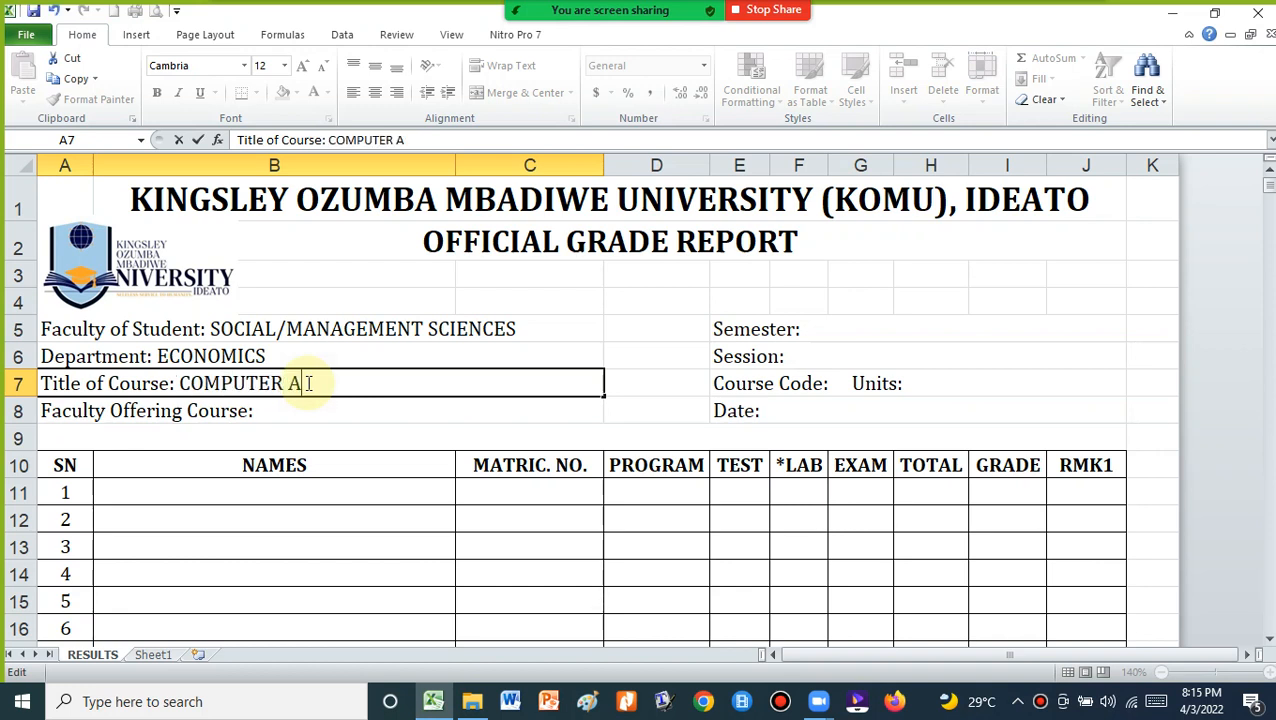
type("PPLICATIONS I")
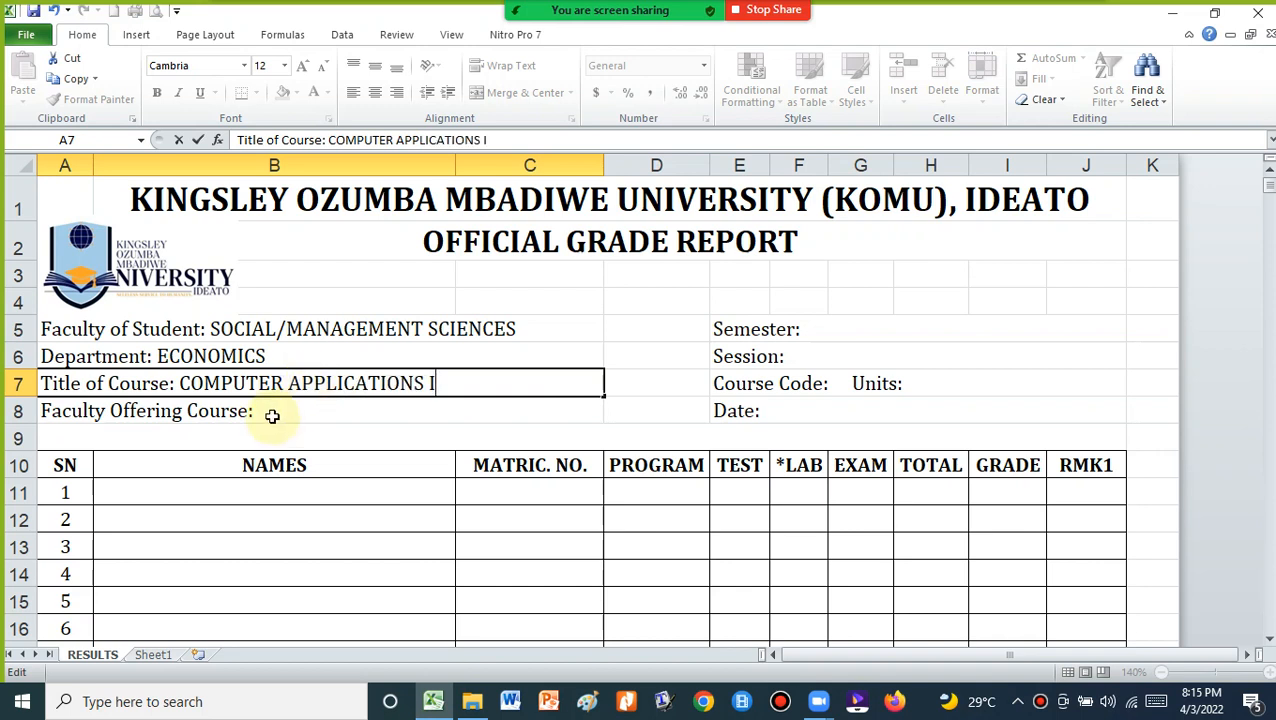
left_click(348, 410)
double_click(348, 410)
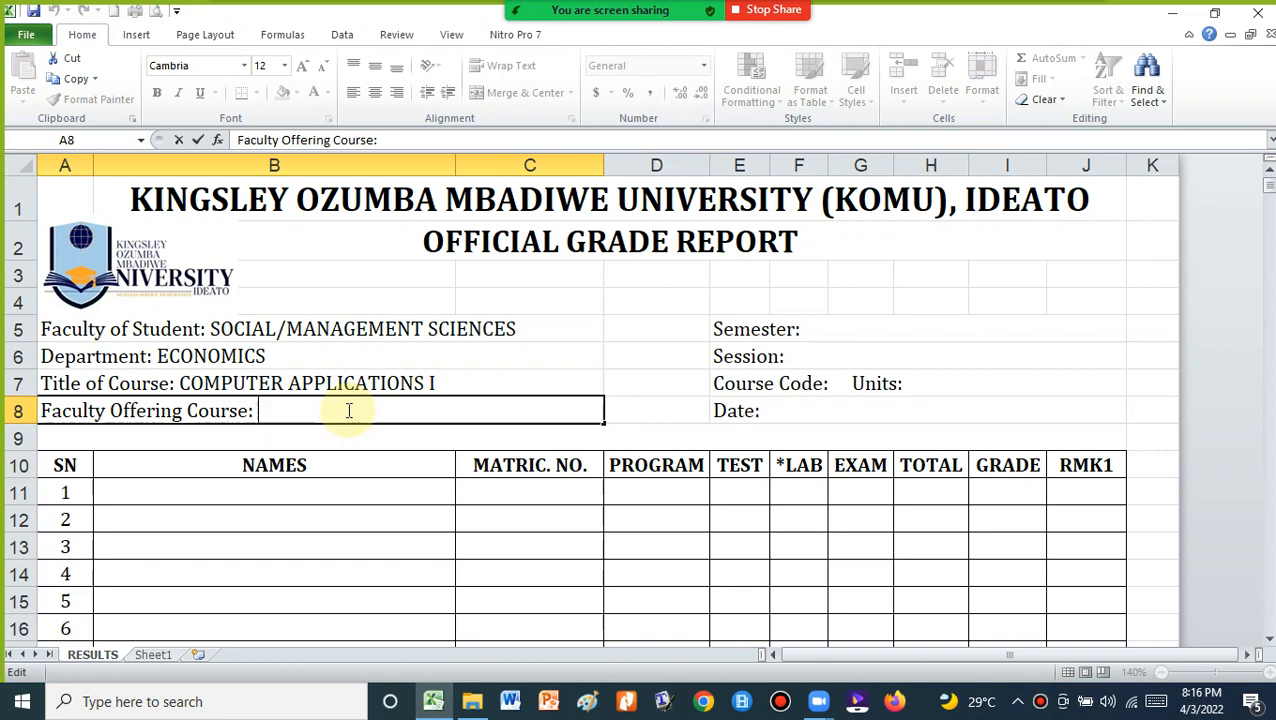
type("SCIENCE")
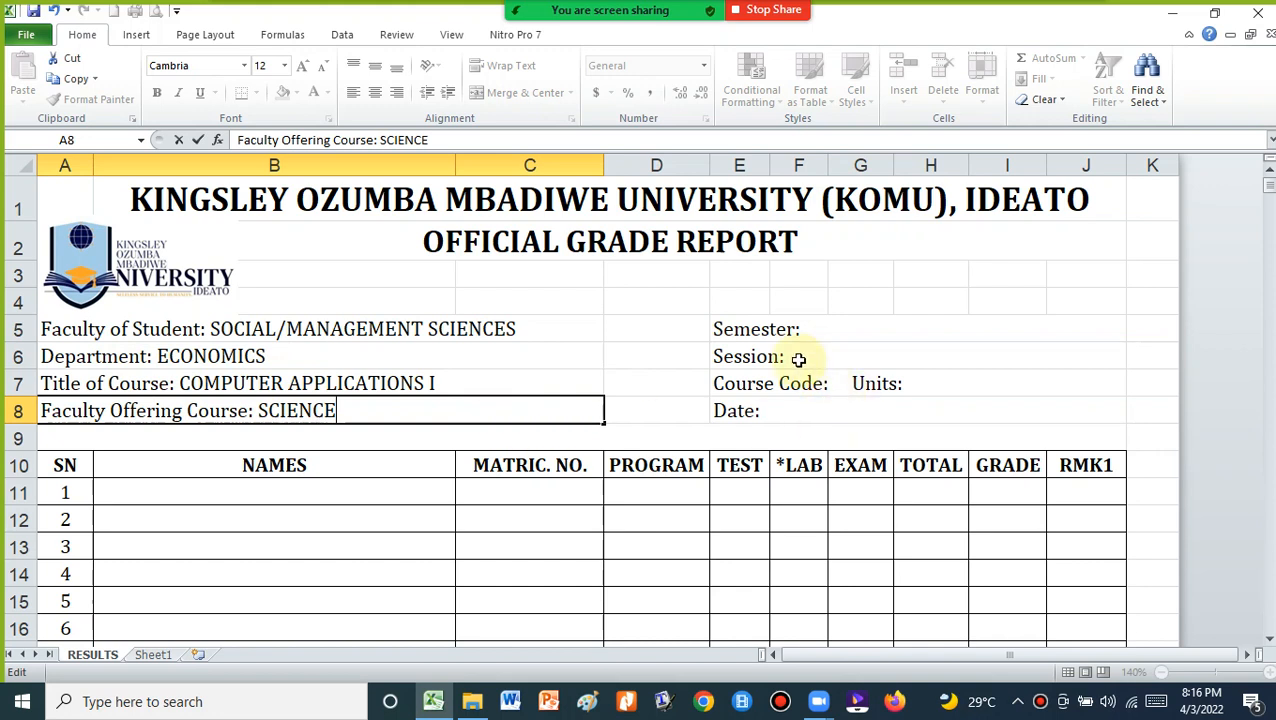
Set Semester to FIRST and Session to 2021/2022 in the report header
double_click(860, 330)
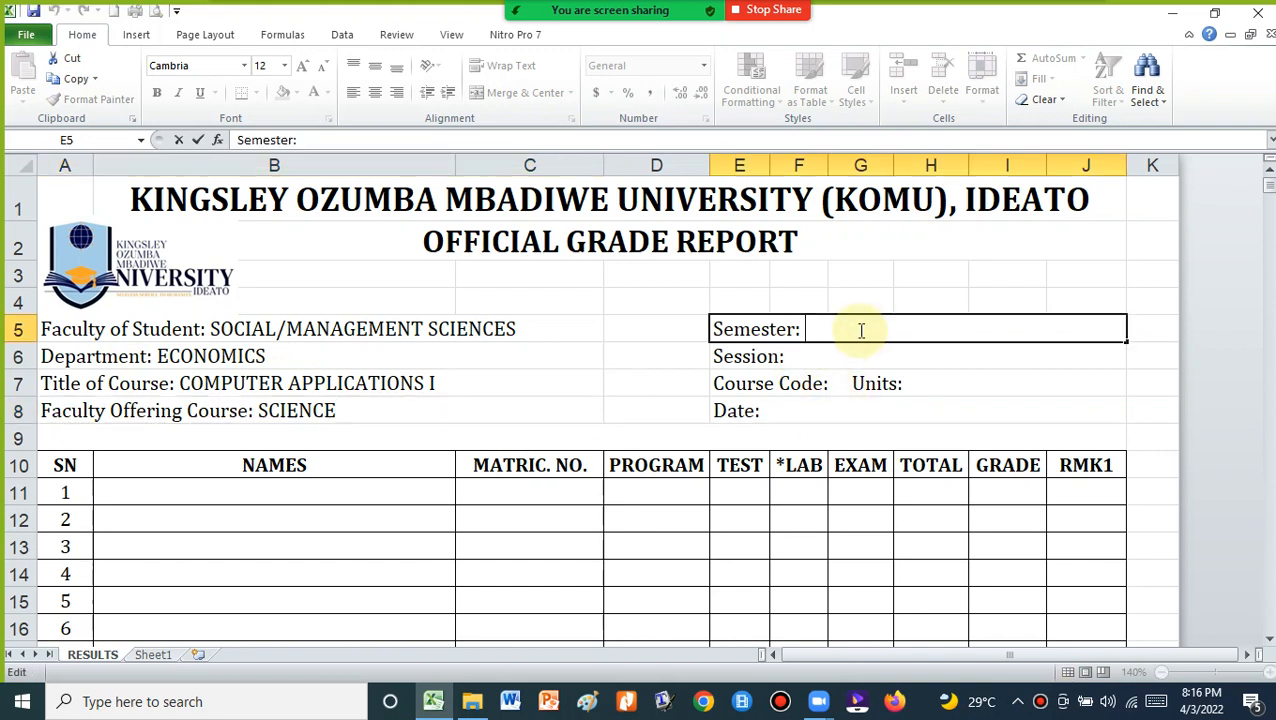
type("FIRST")
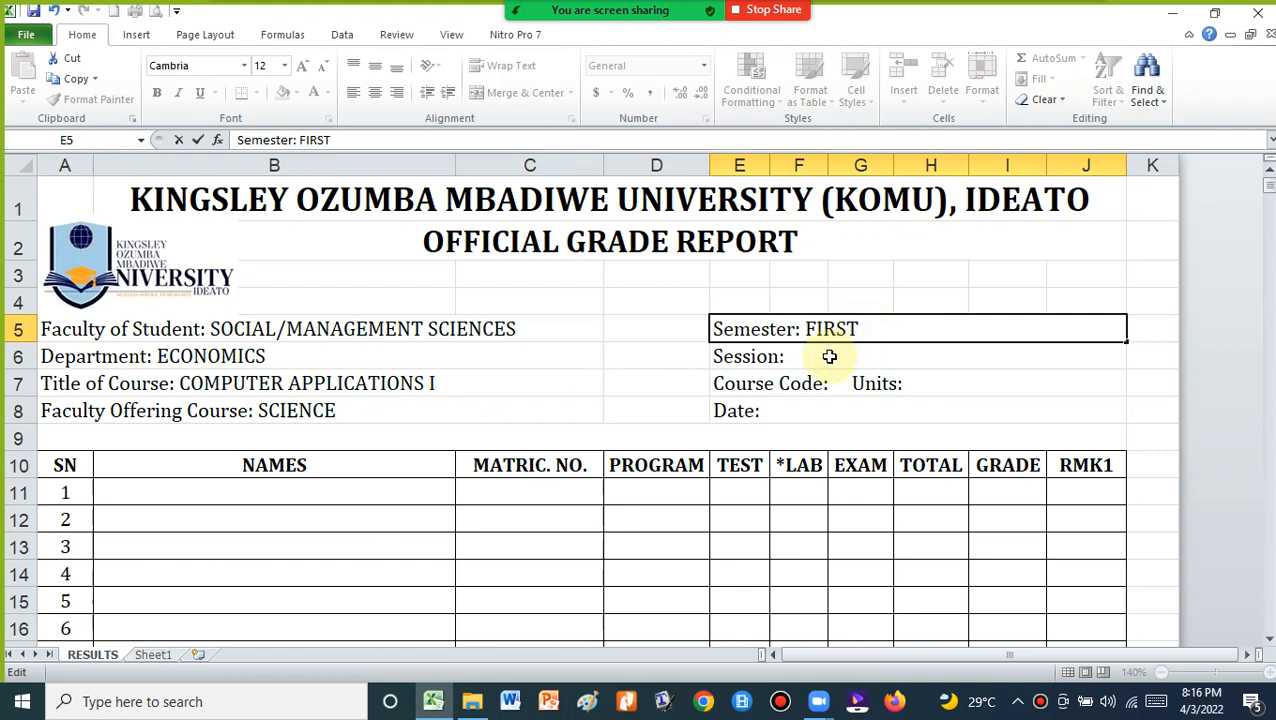
left_click(829, 356)
double_click(830, 356)
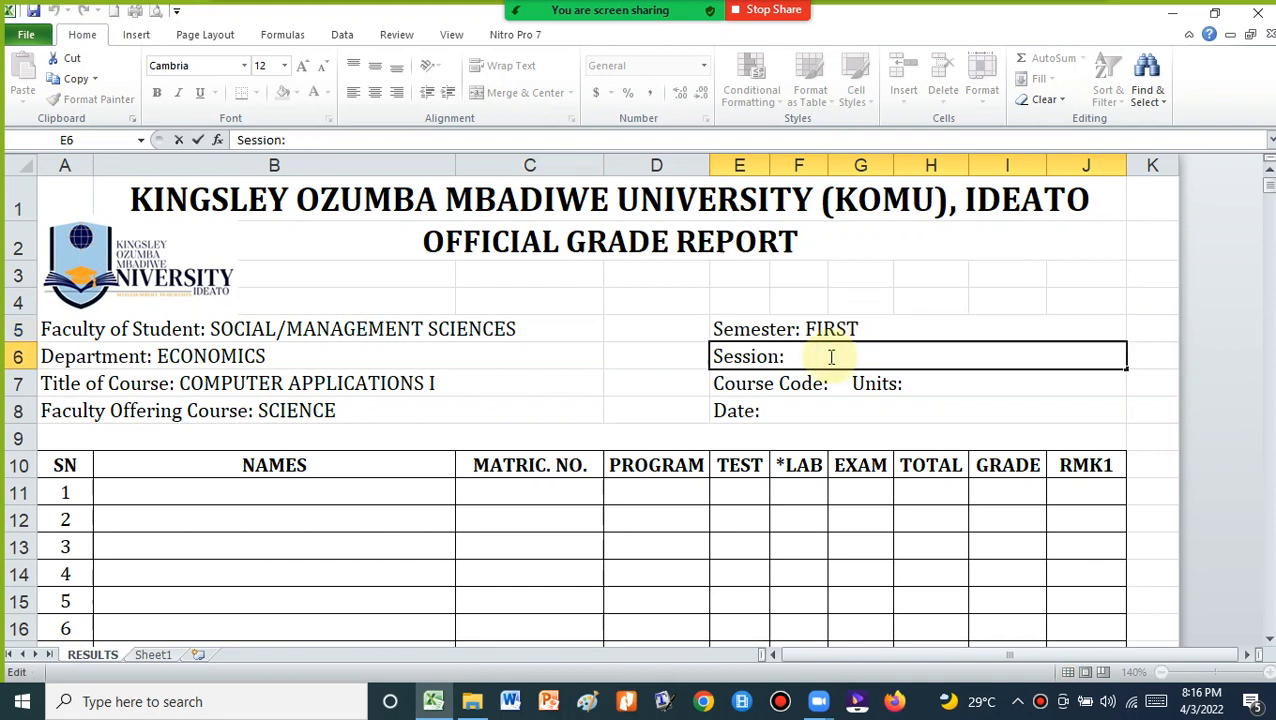
type("2021/2022")
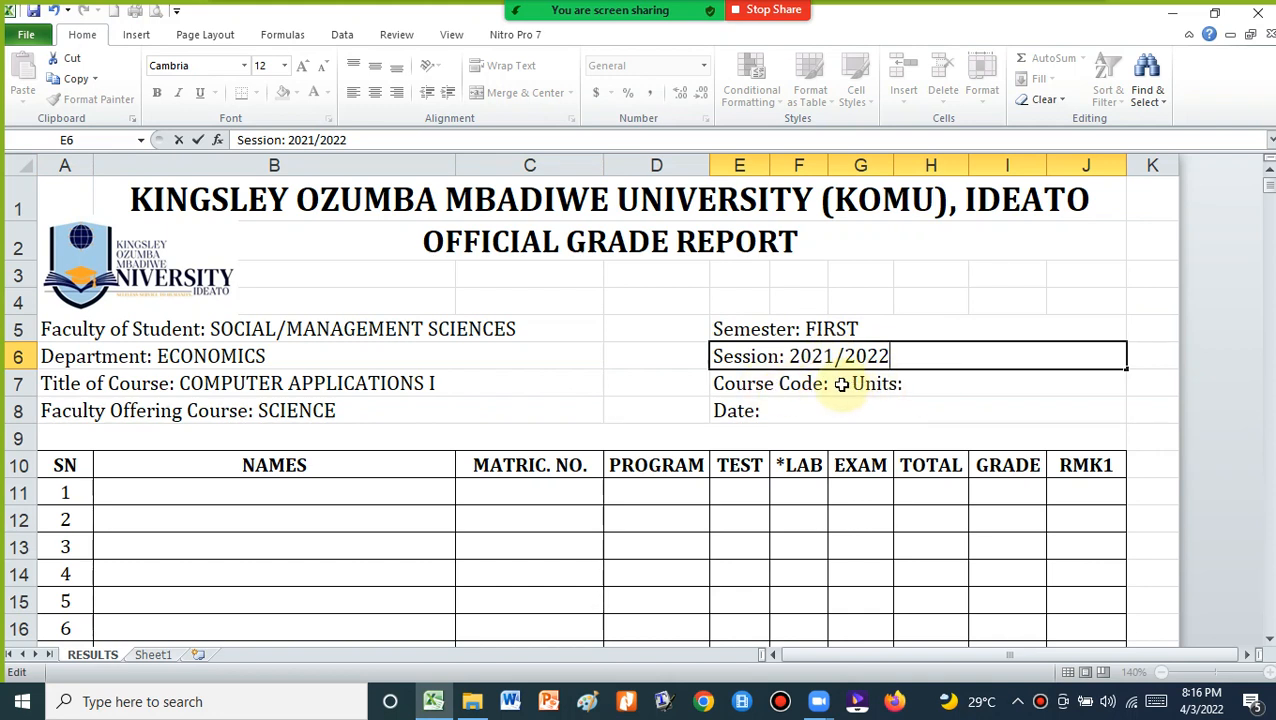
Add Course Code CSC201, Units 3 and Date APRIL 03, 2022
left_click(838, 384)
double_click(840, 384)
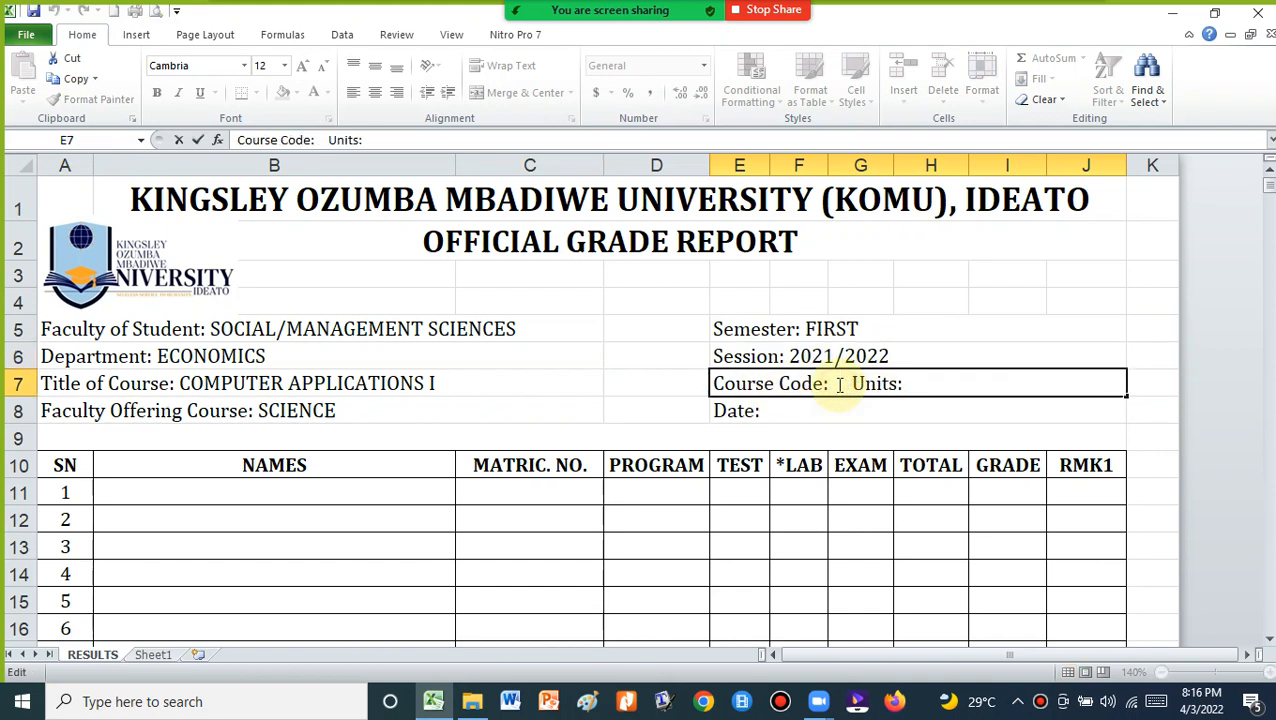
type("CSC")
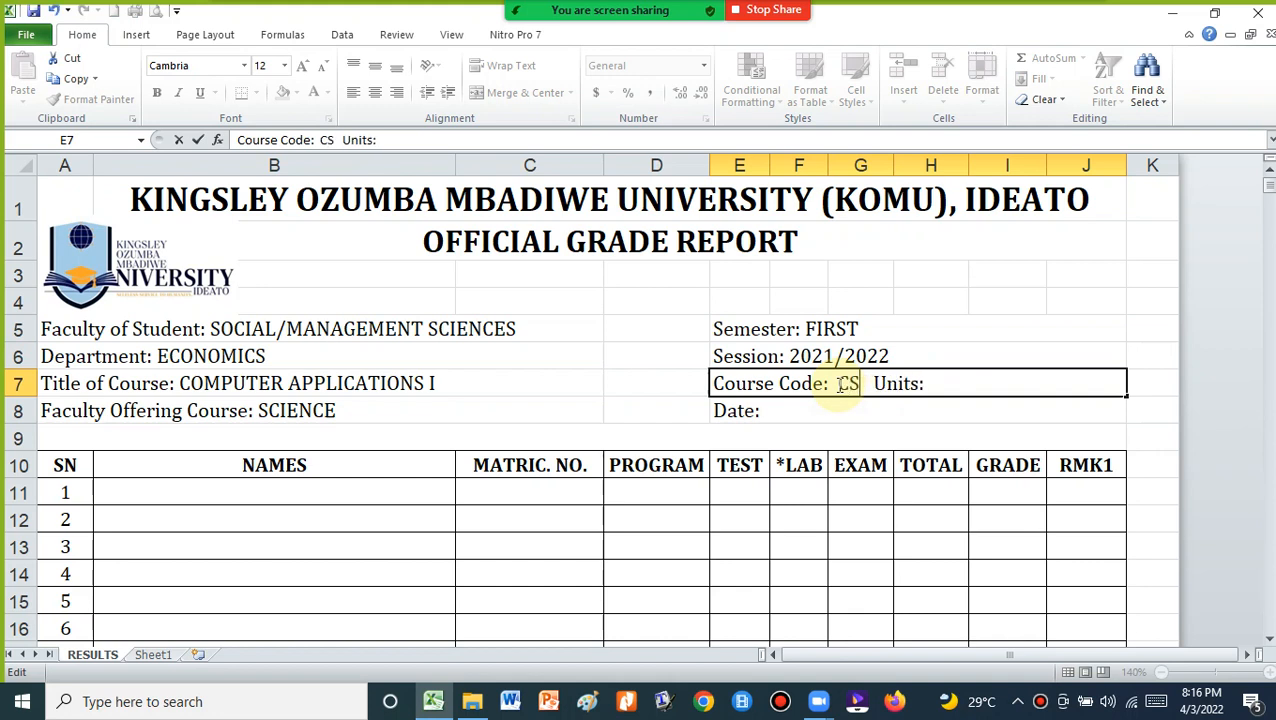
type("20")
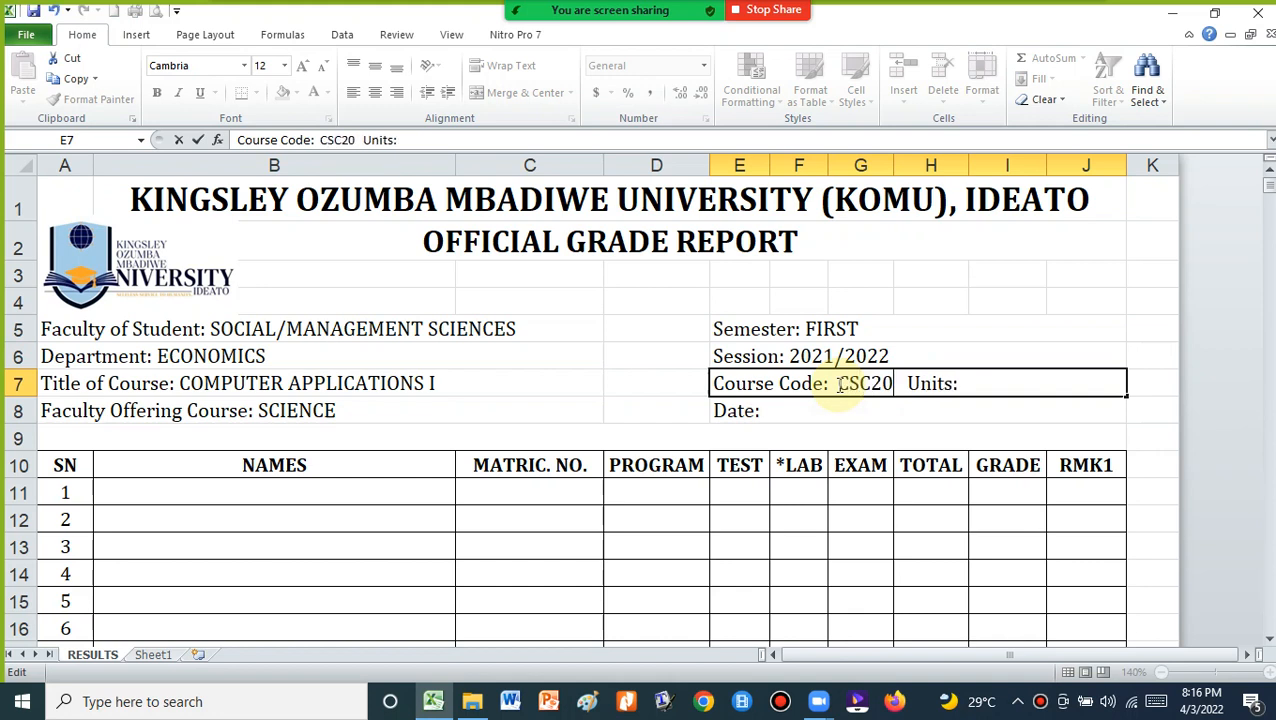
type("1")
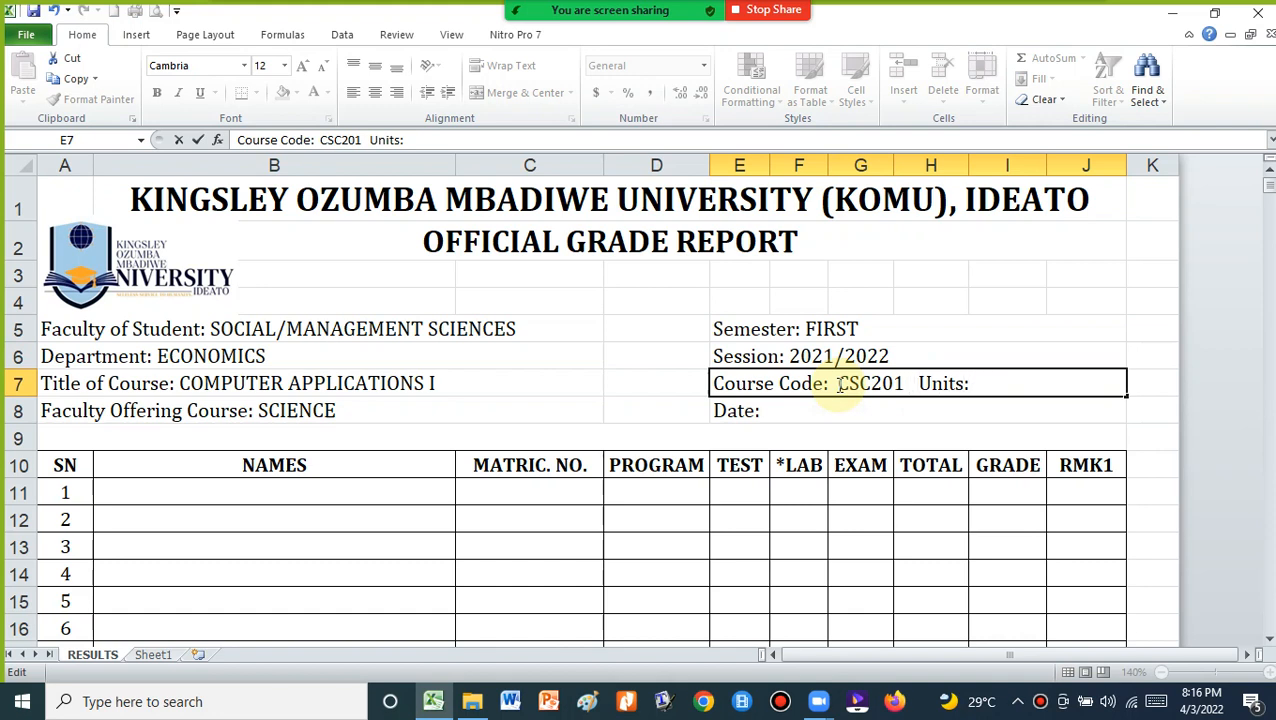
key("End")
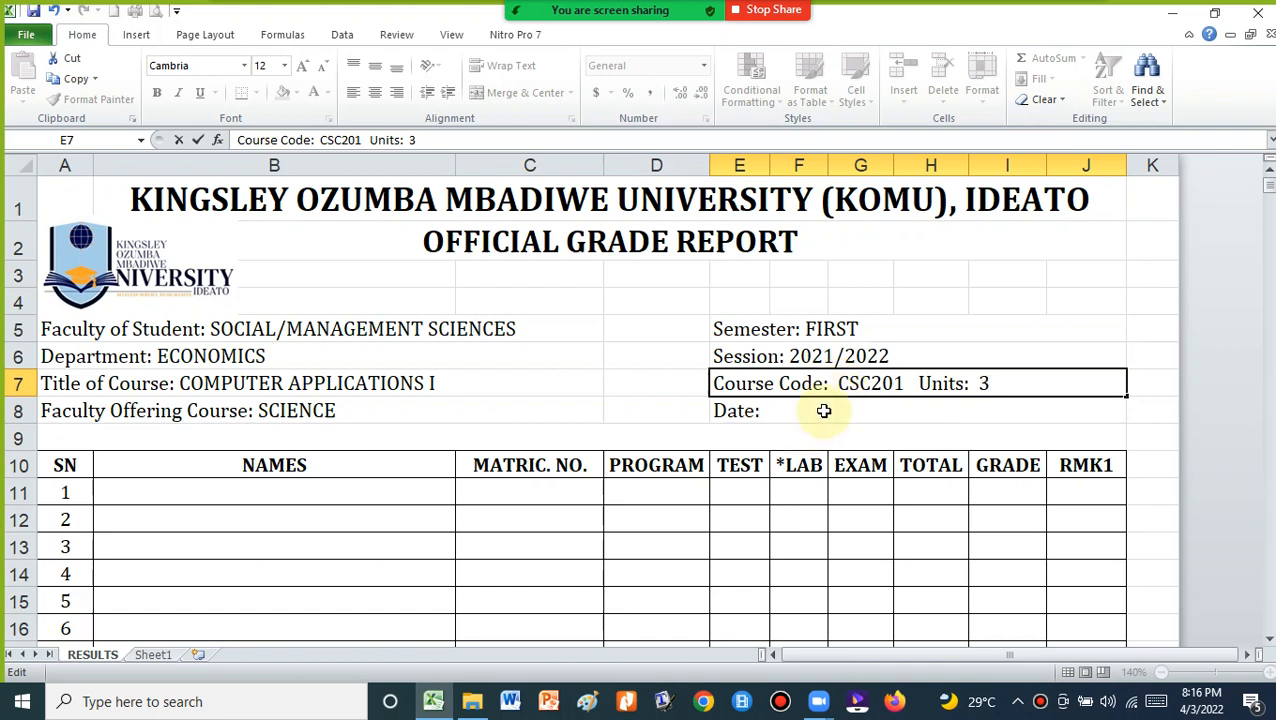
left_click(824, 411)
double_click(824, 411)
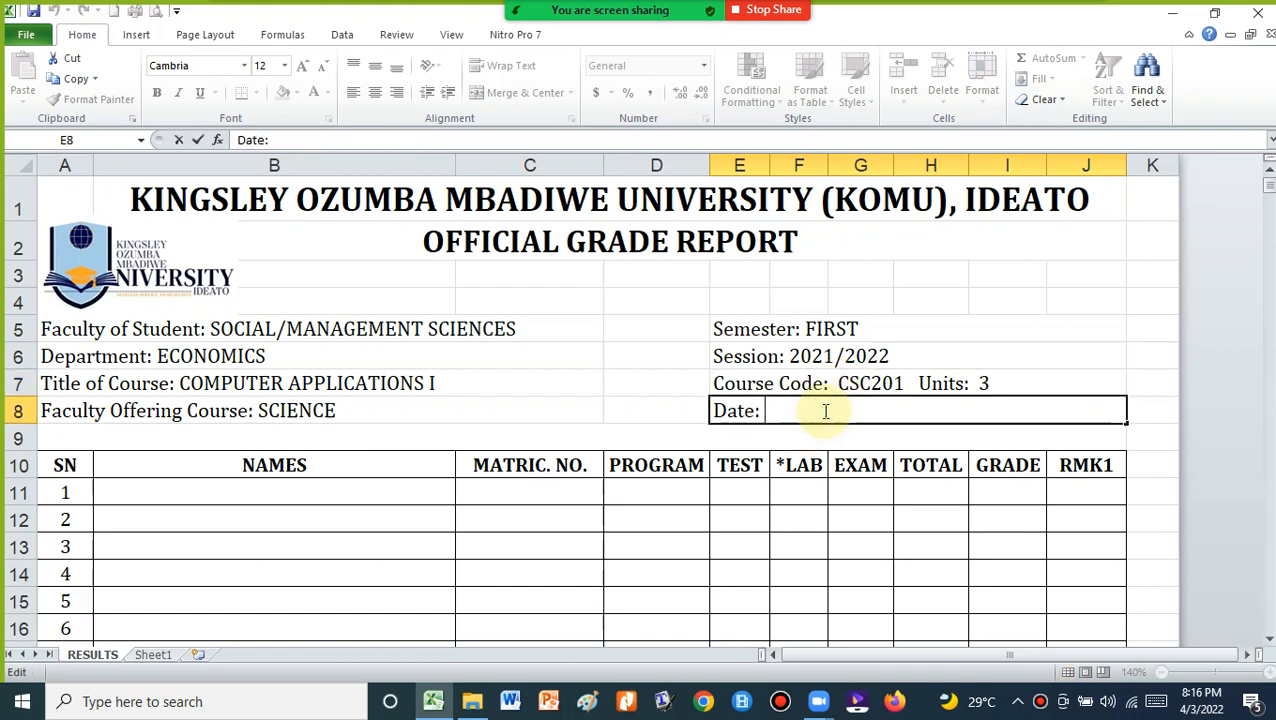
type("APRIL")
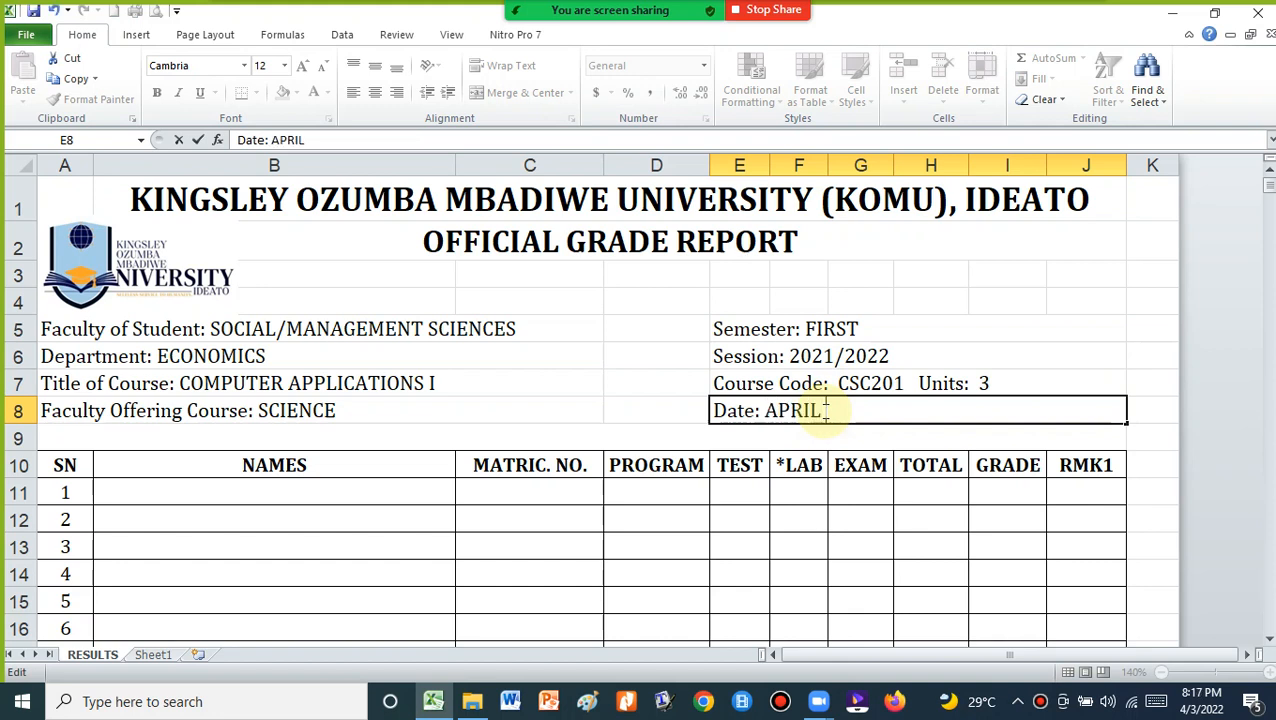
type(" 03, 2022")
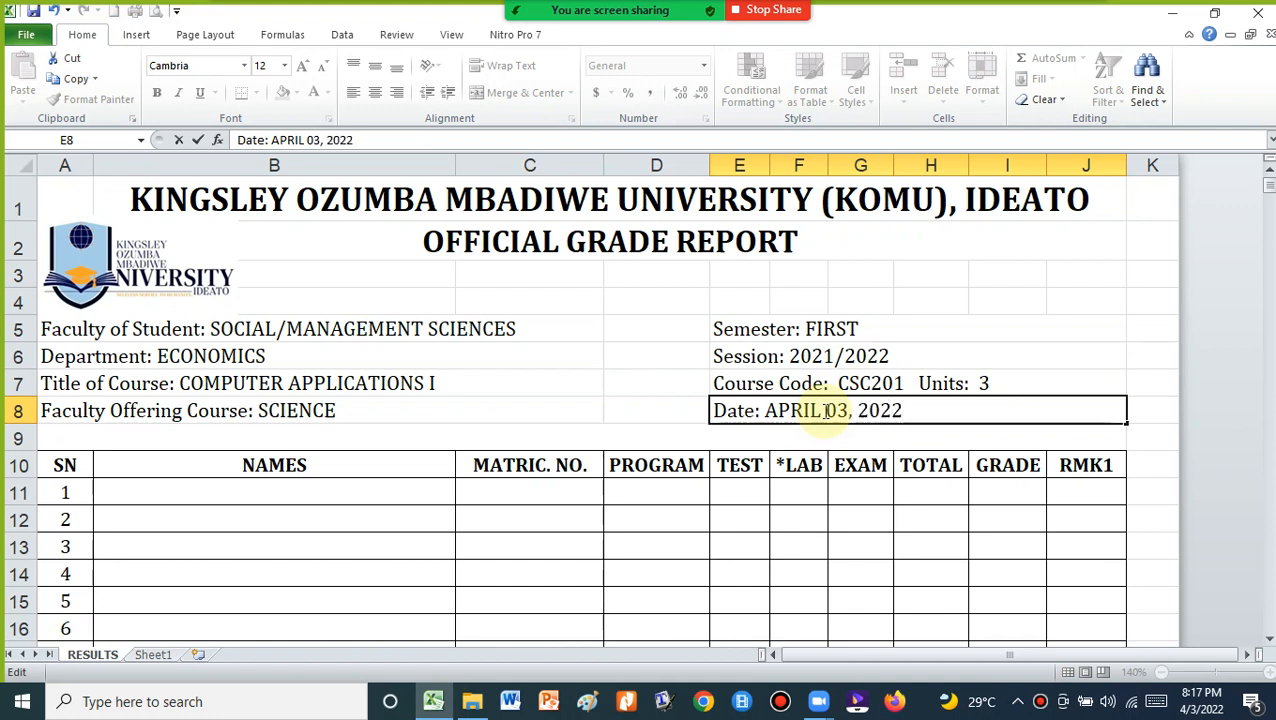
left_click(658, 302)
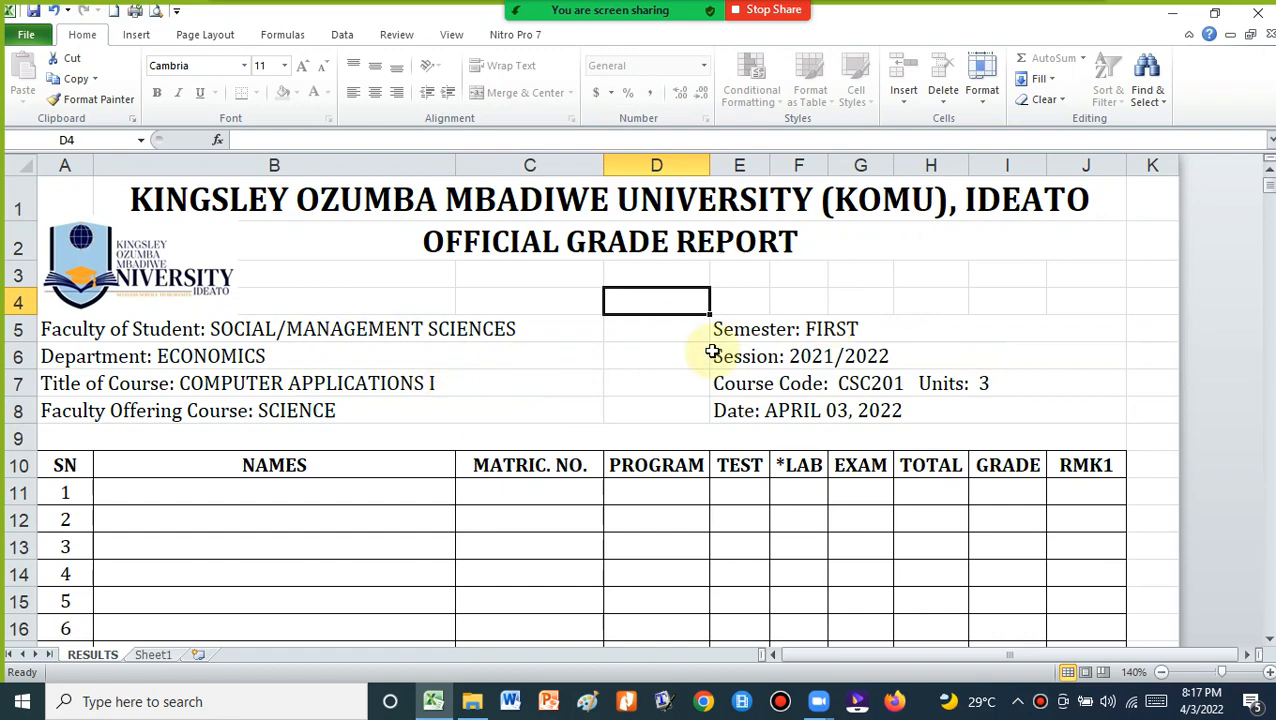
scroll(561, 356, "down", 15)
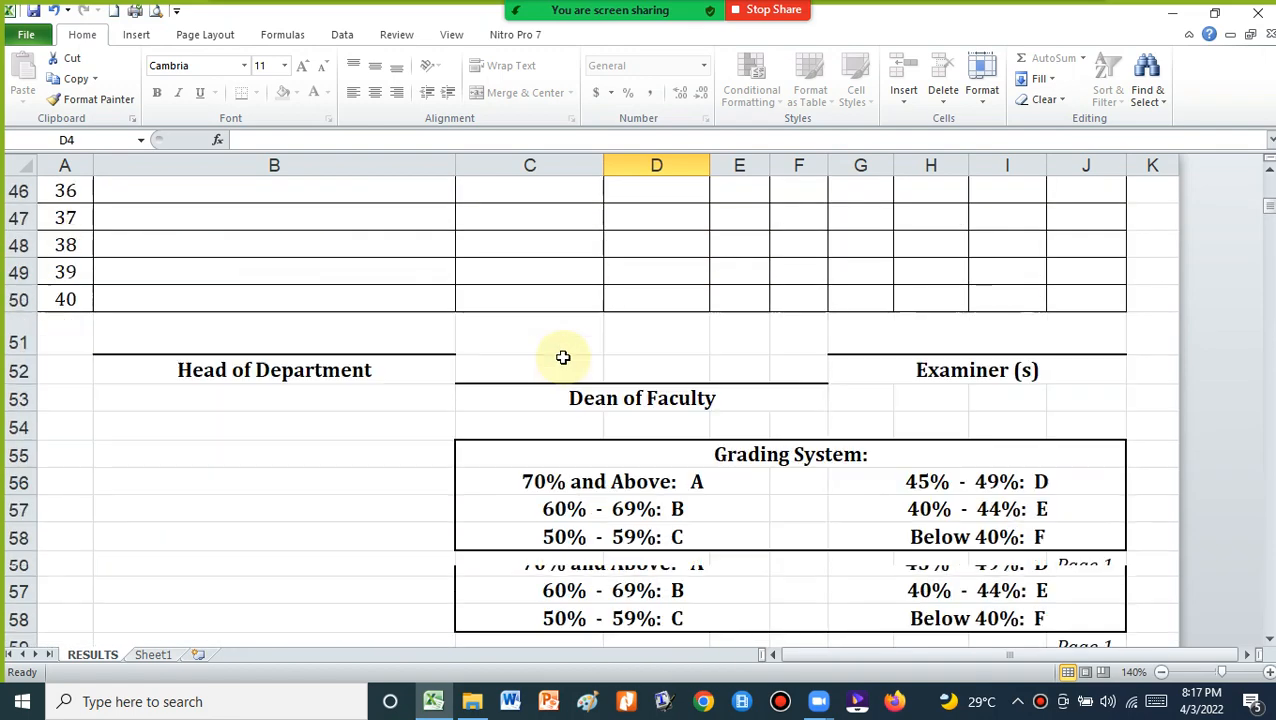
scroll(563, 357, "down", 6)
scroll(525, 335, "up", 3)
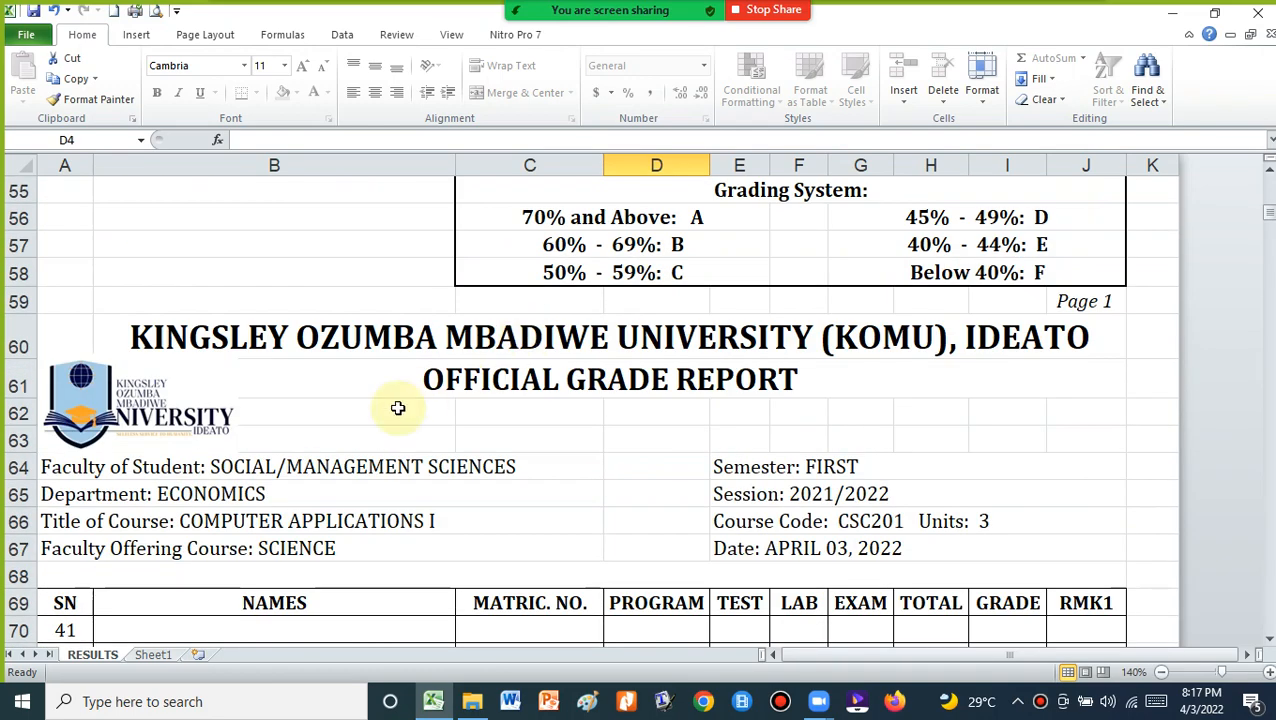
double_click(380, 468)
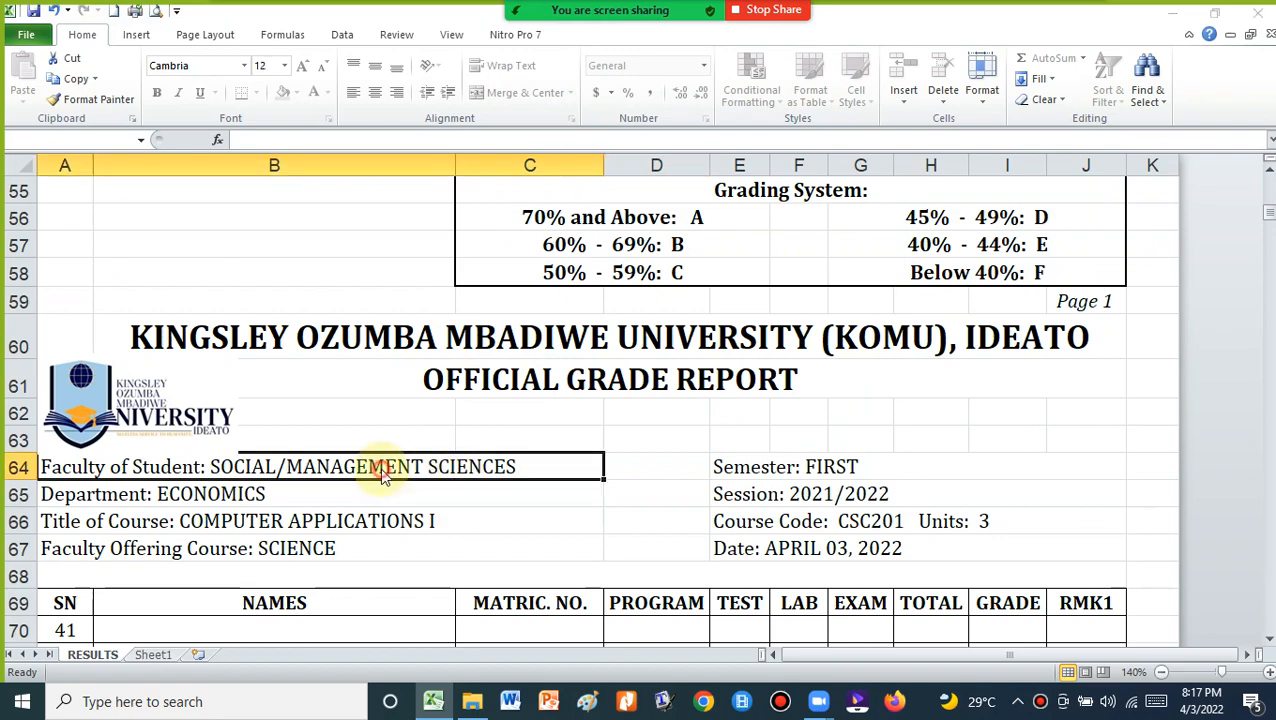
left_click(641, 408)
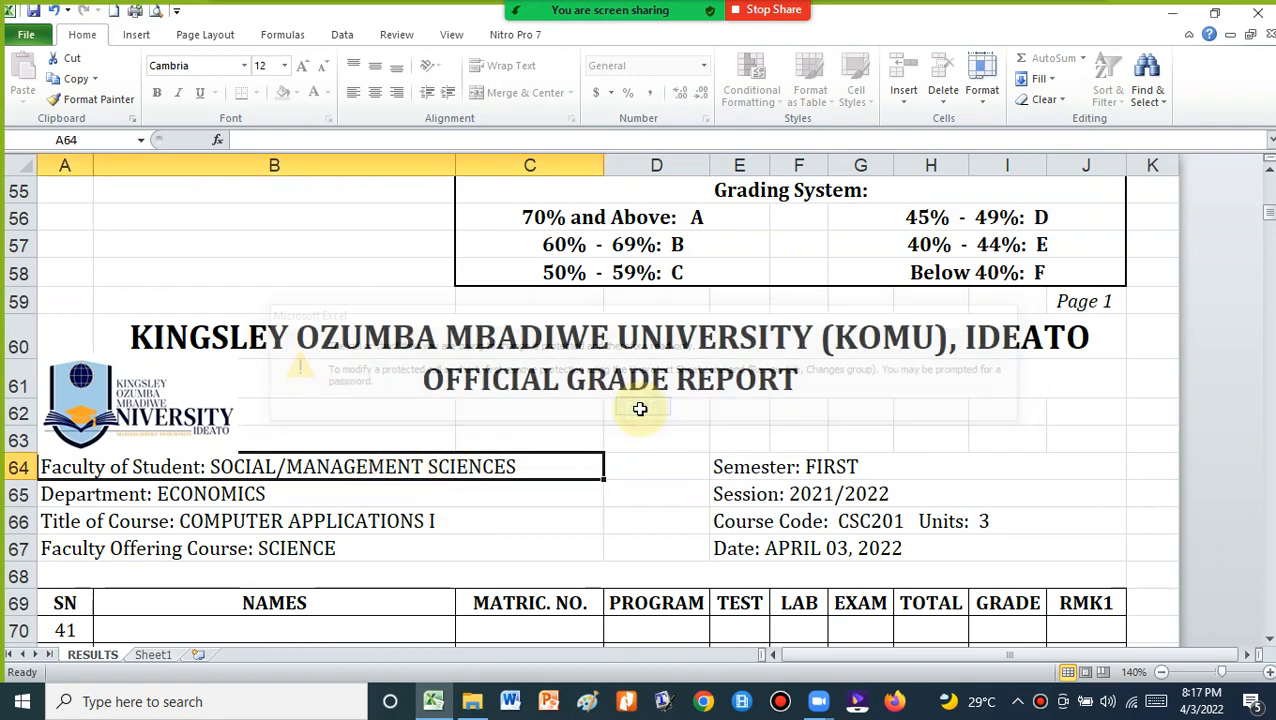
scroll(650, 349, "up", 18)
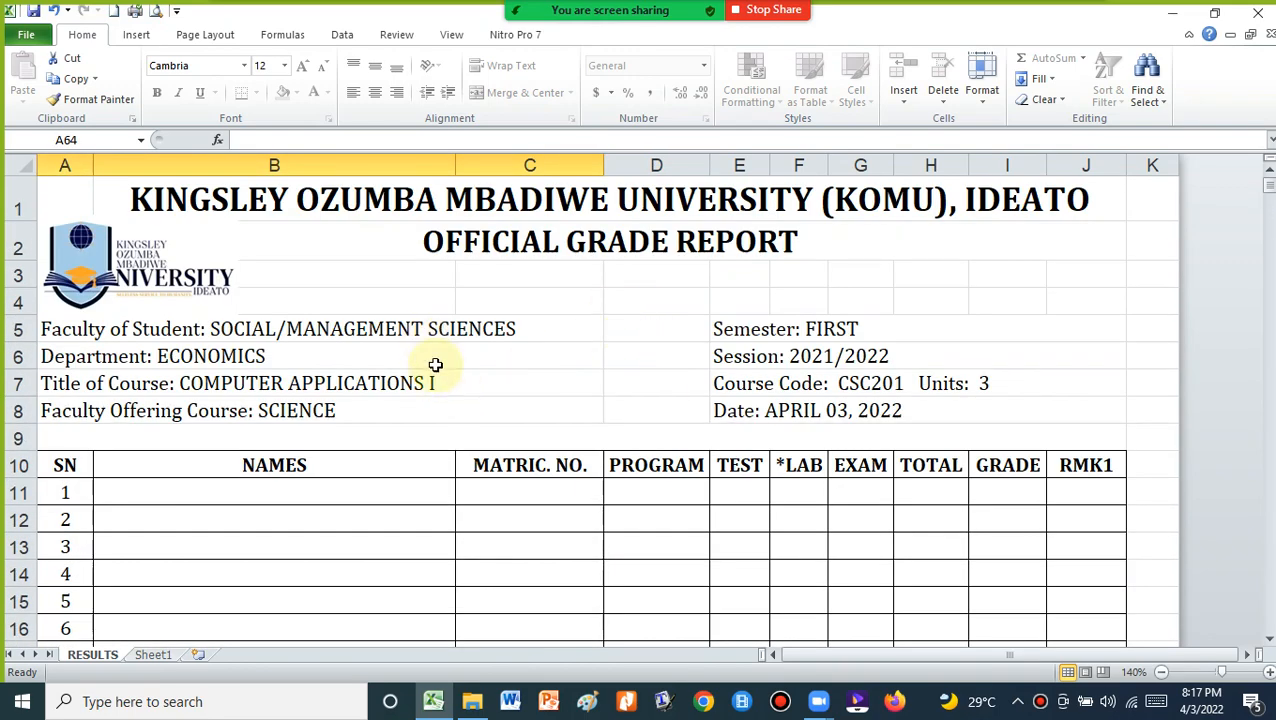
scroll(433, 387, "down", 15)
scroll(433, 392, "down", 5)
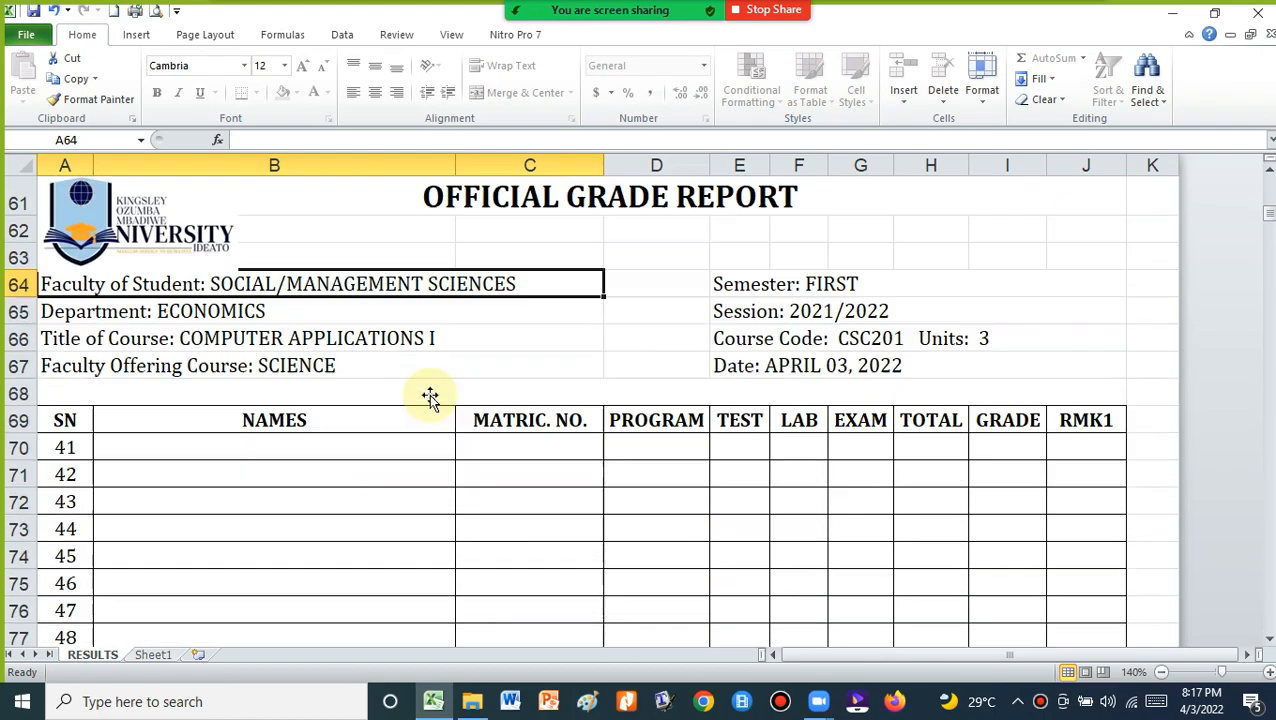
left_click(355, 346)
scroll(575, 366, "down", 20)
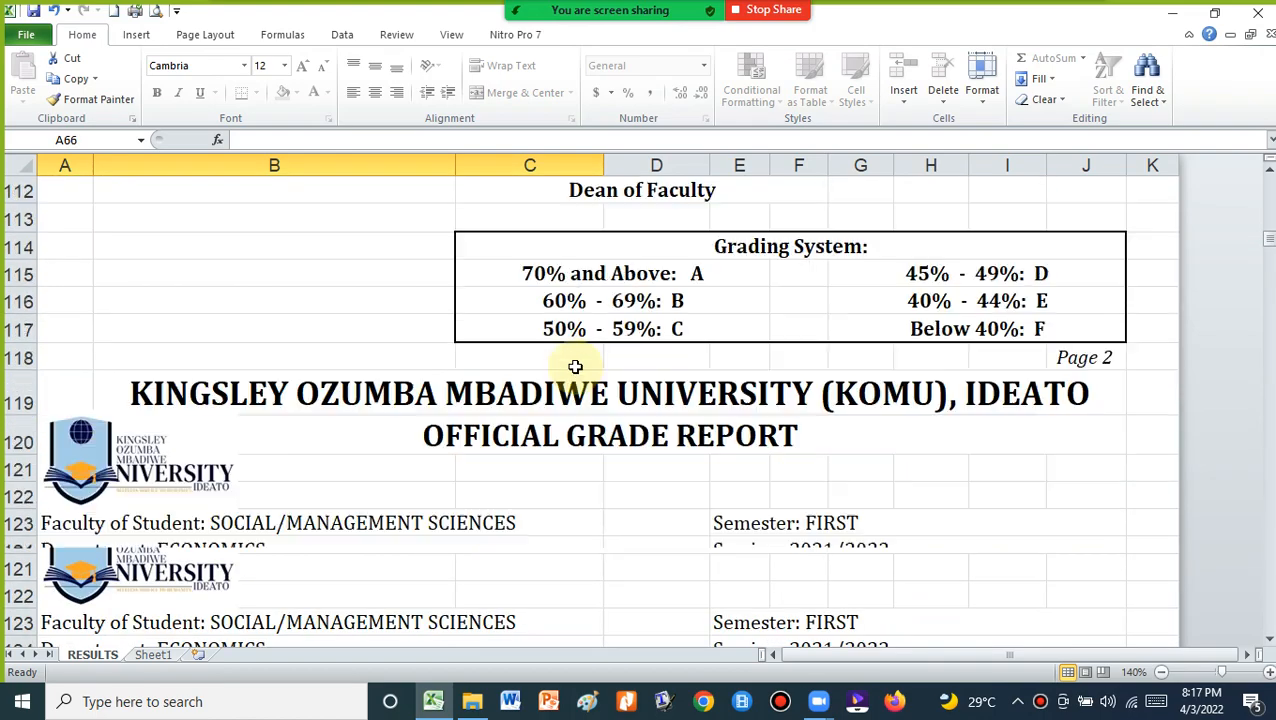
scroll(575, 366, "up", 5)
scroll(575, 366, "down", 7)
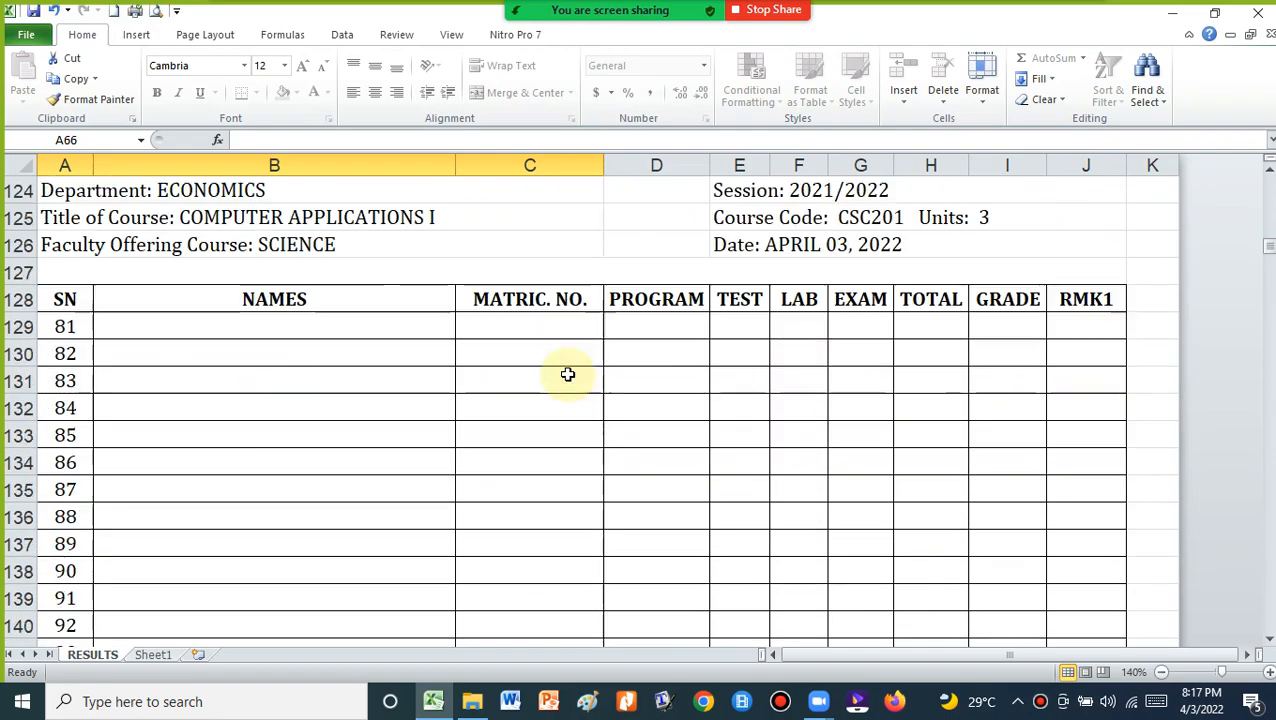
scroll(567, 374, "down", 7)
scroll(570, 370, "up", 20)
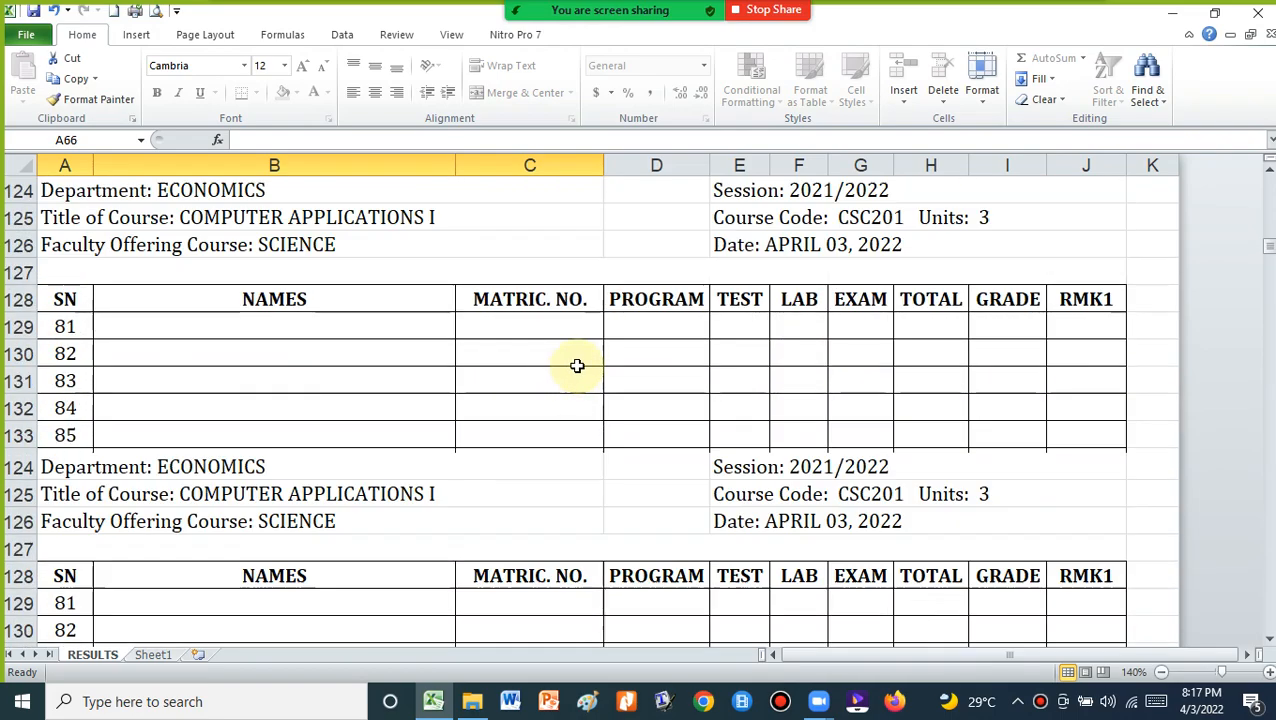
scroll(583, 365, "up", 1)
scroll(583, 365, "down", 5)
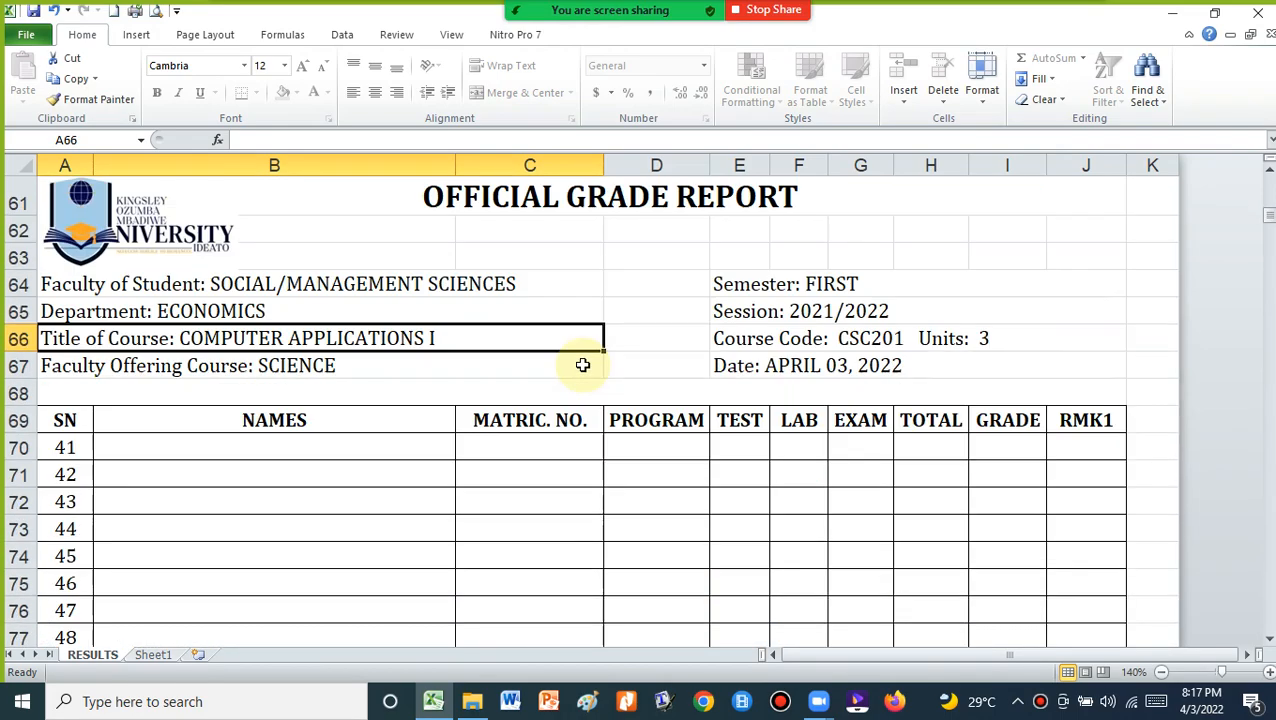
scroll(583, 365, "up", 20)
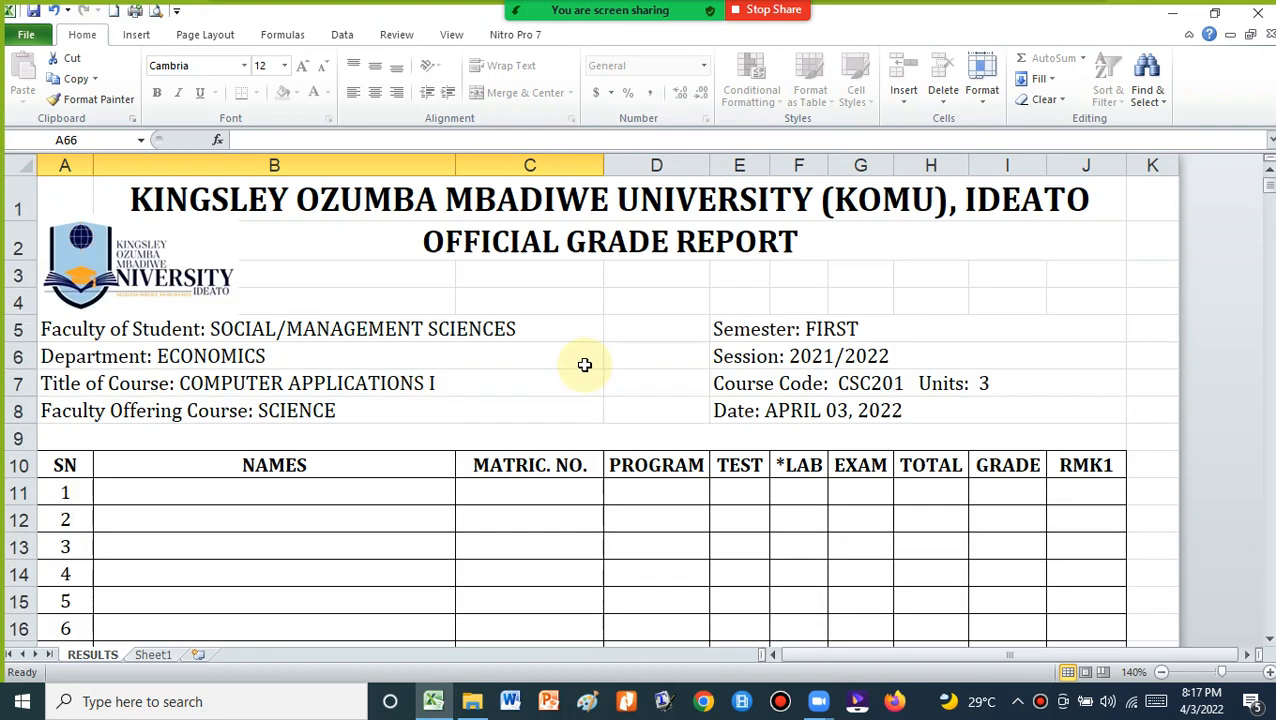
On Sheet1, number the SN column 1, 2 and 3 in A2 to A4
left_click(152, 655)
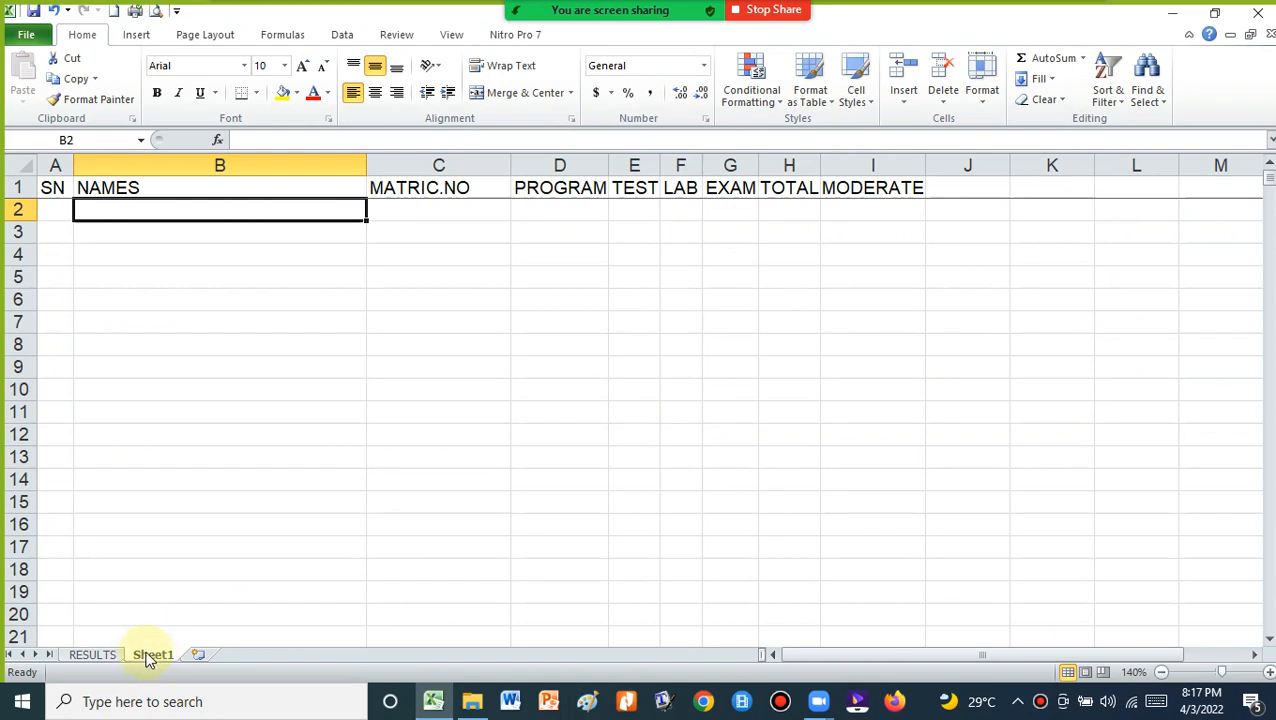
left_click(54, 208)
type("1")
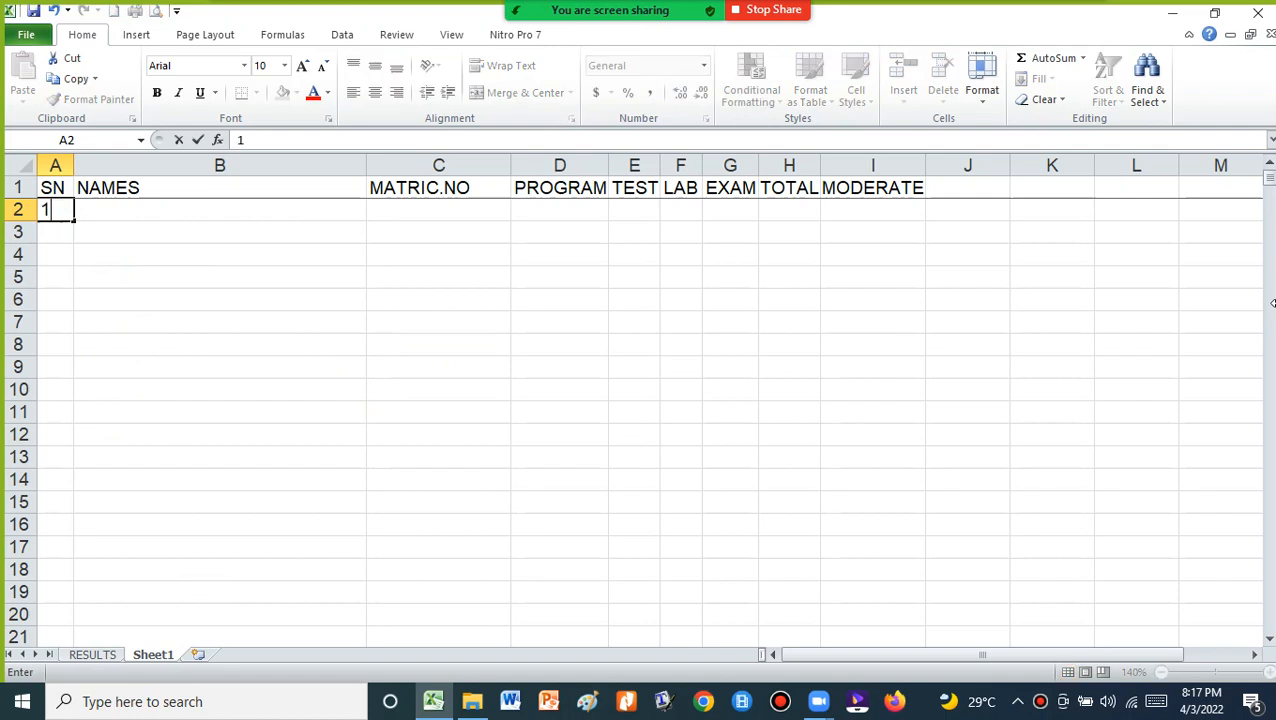
key("Return")
type("2")
key("Return")
type("3")
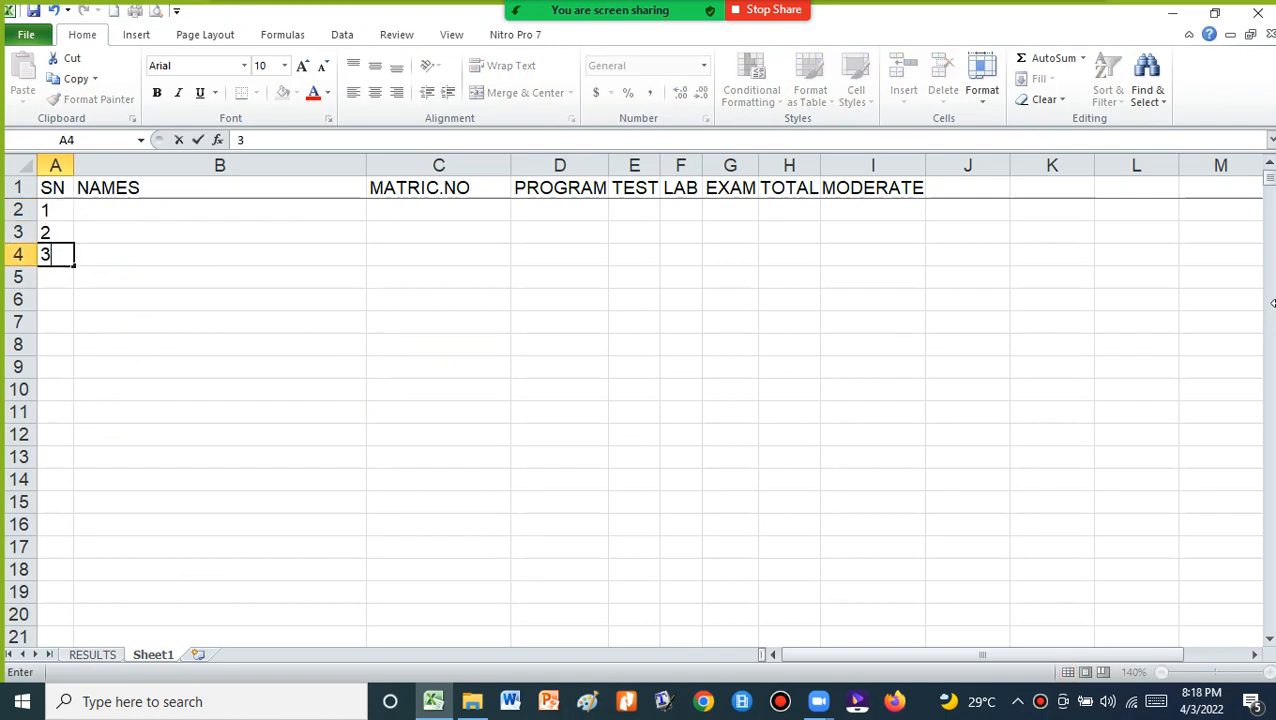
key("Return")
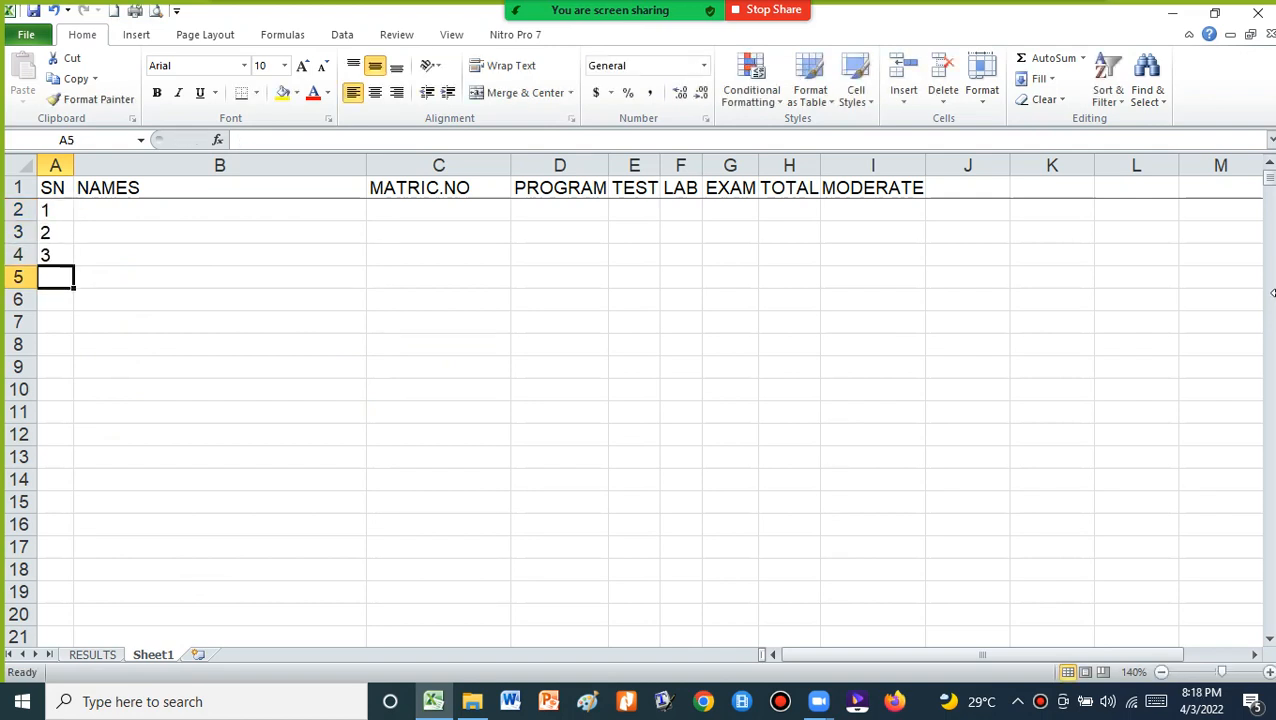
Enter the three students' full names in B2 to B4 under NAMES
left_click(162, 210)
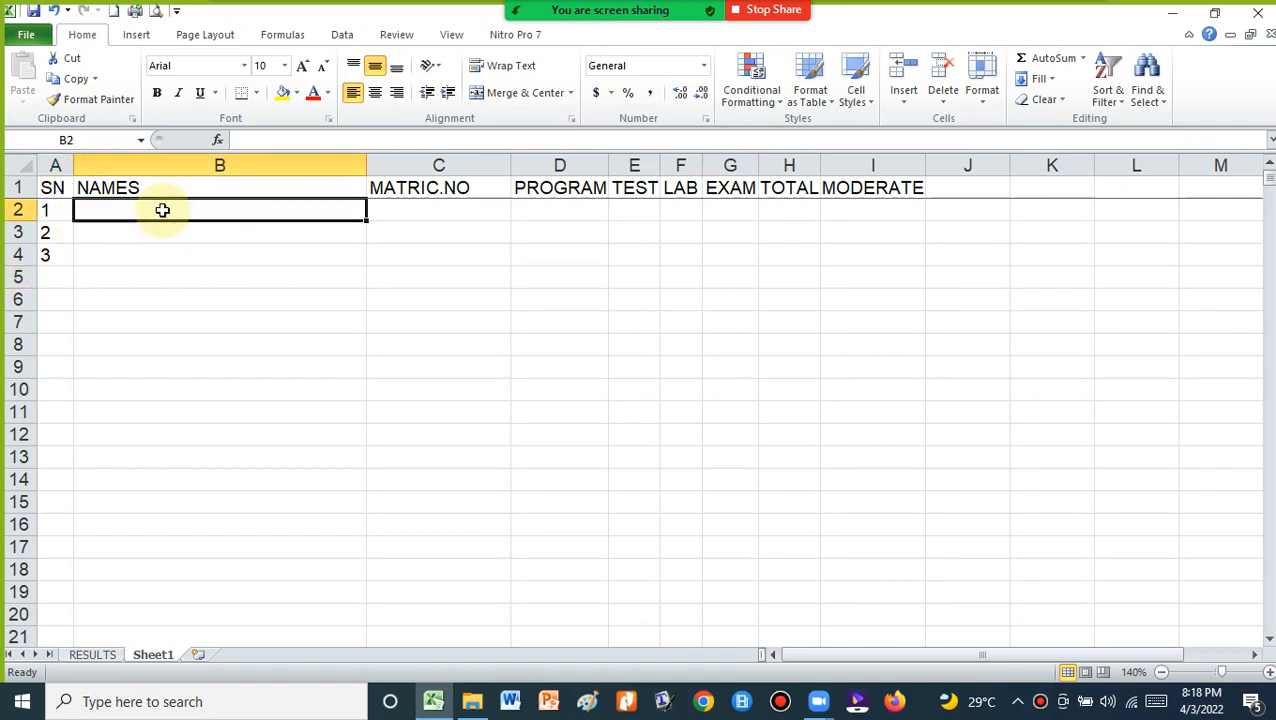
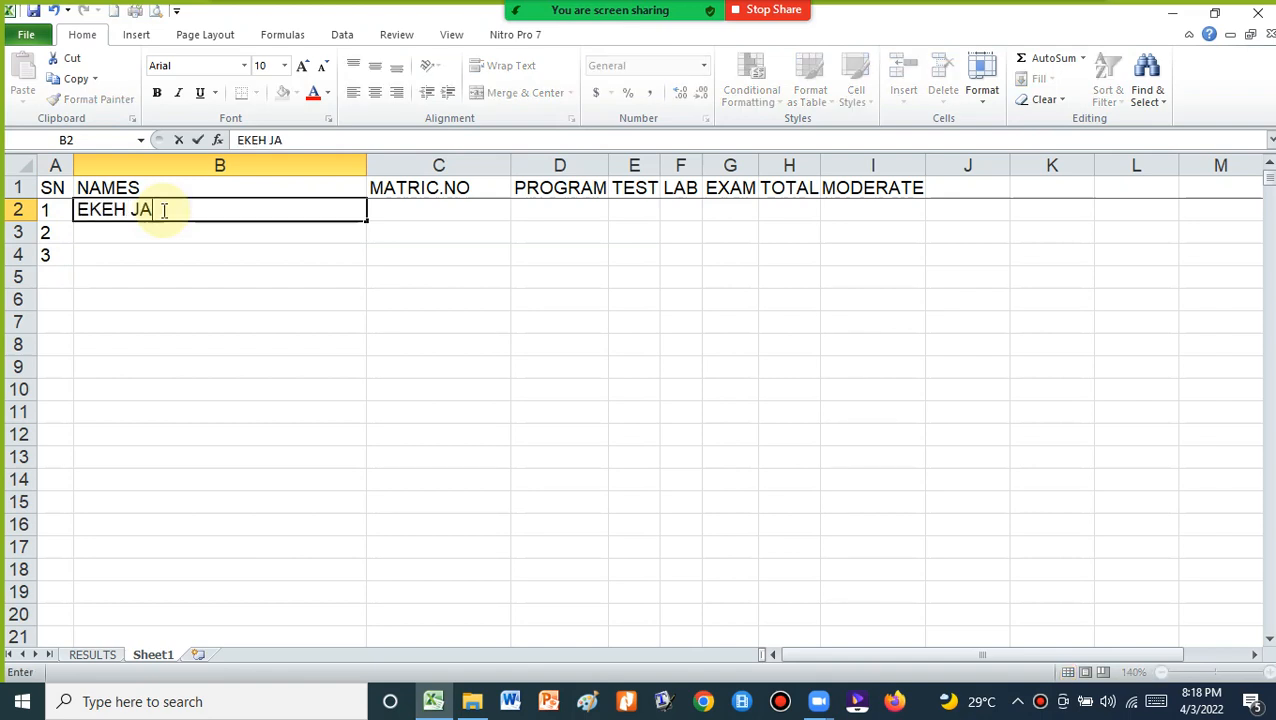
key("Return")
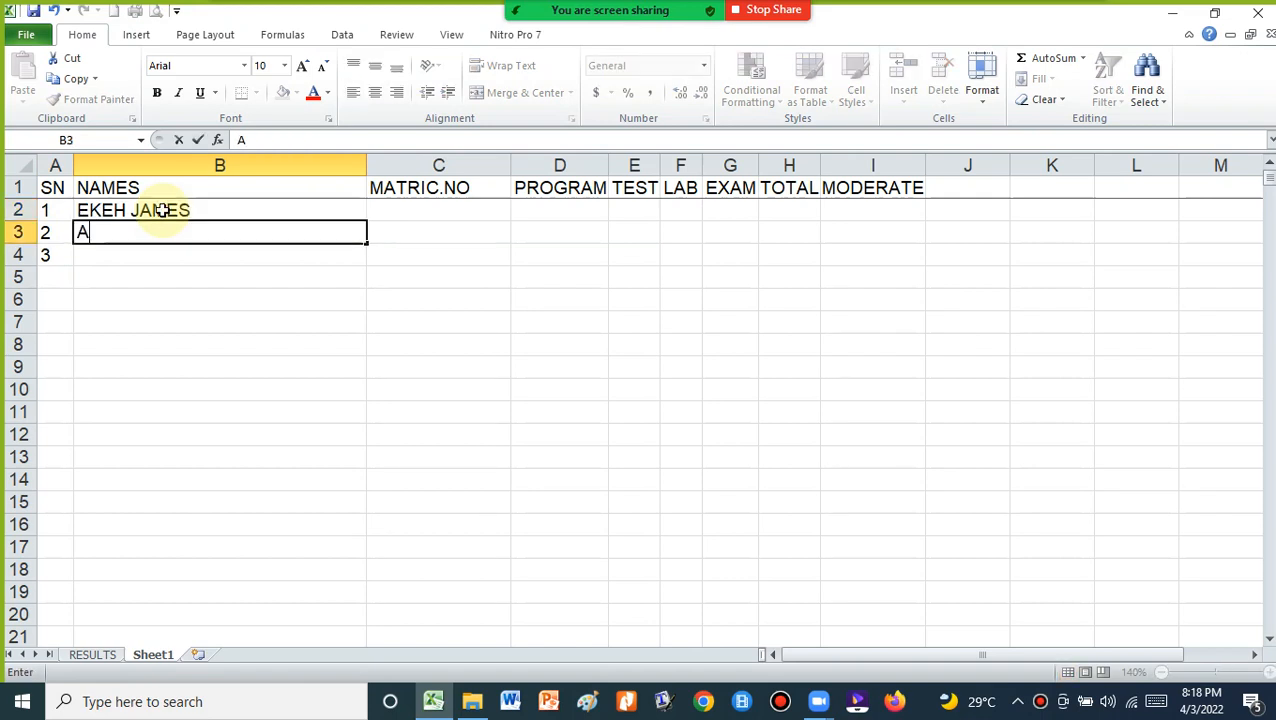
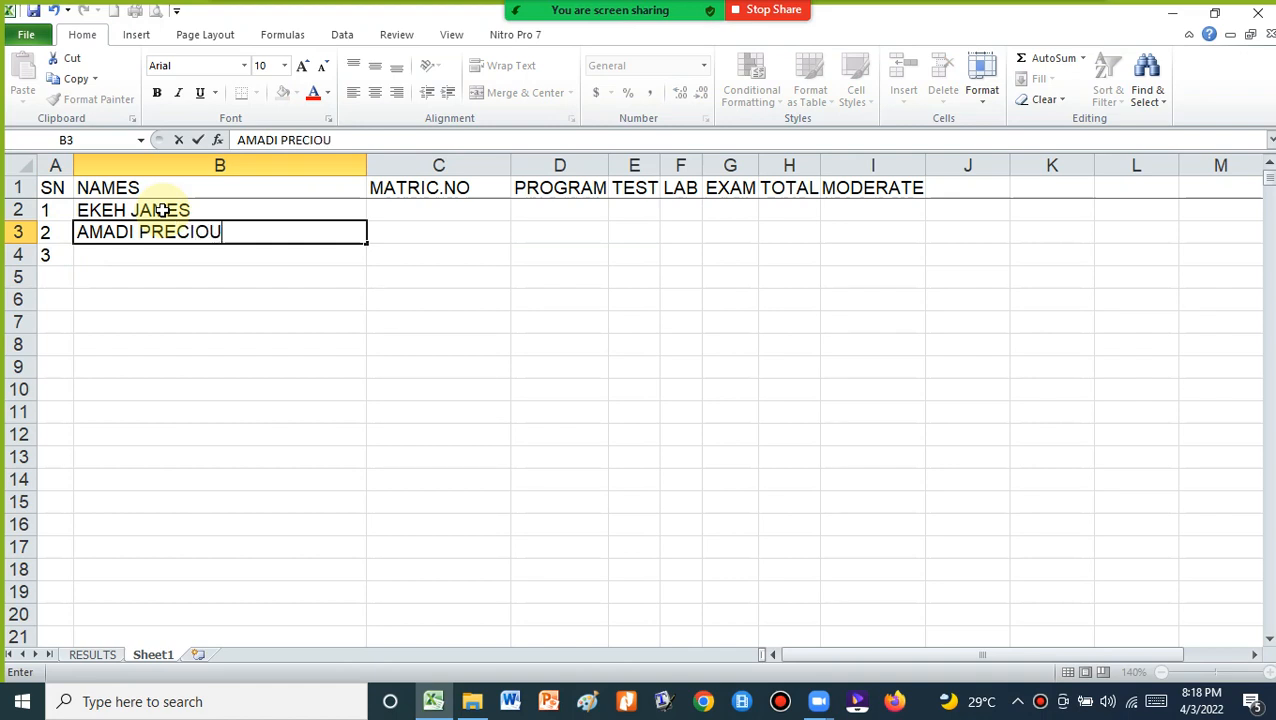
key("Return")
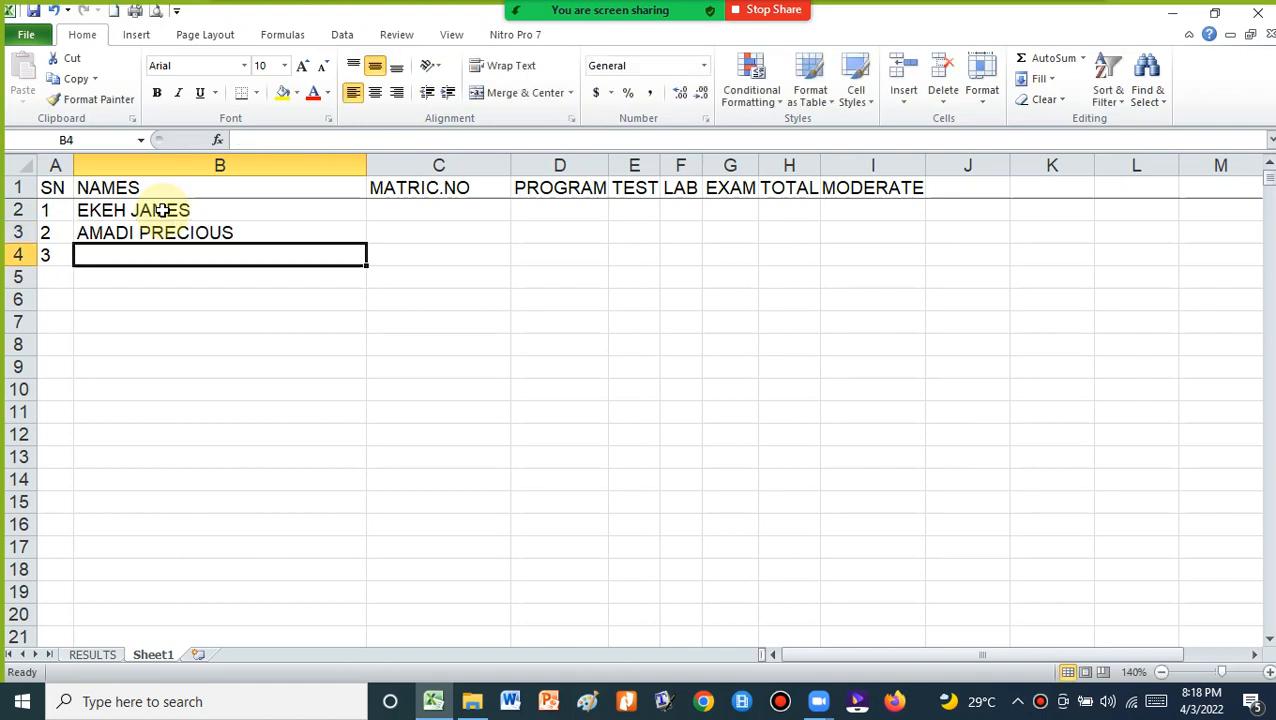
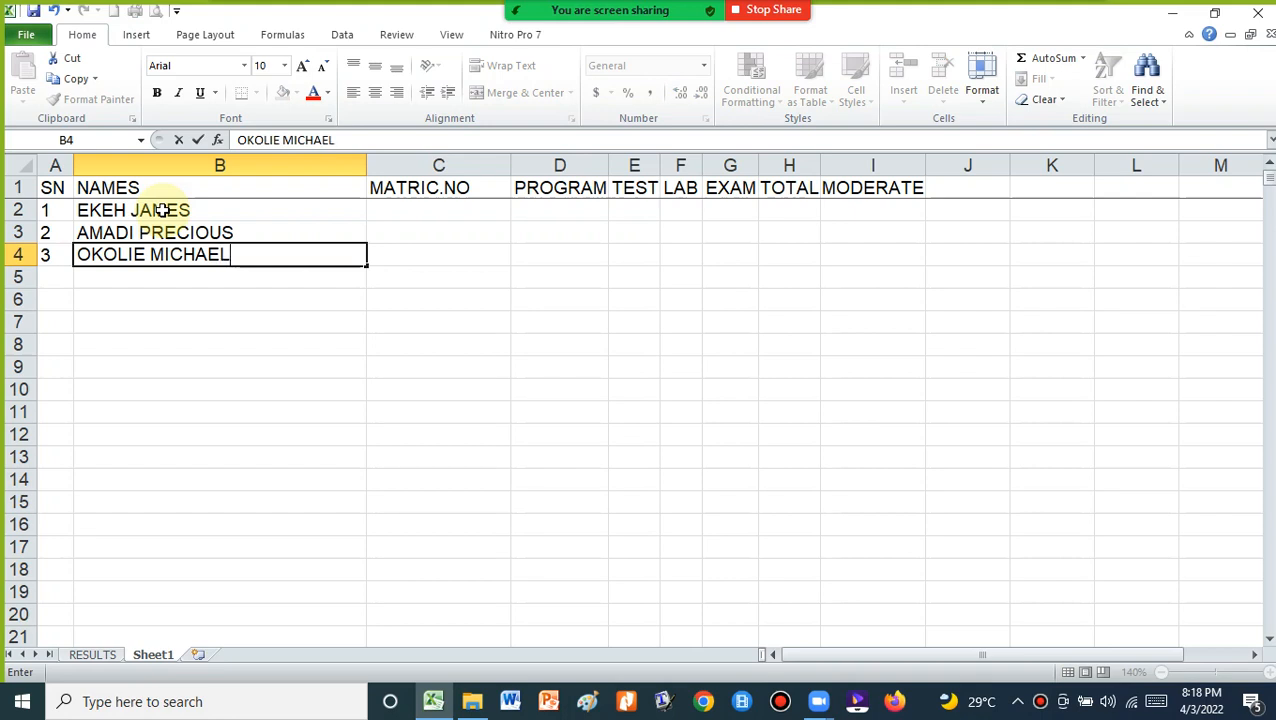
left_click(256, 303)
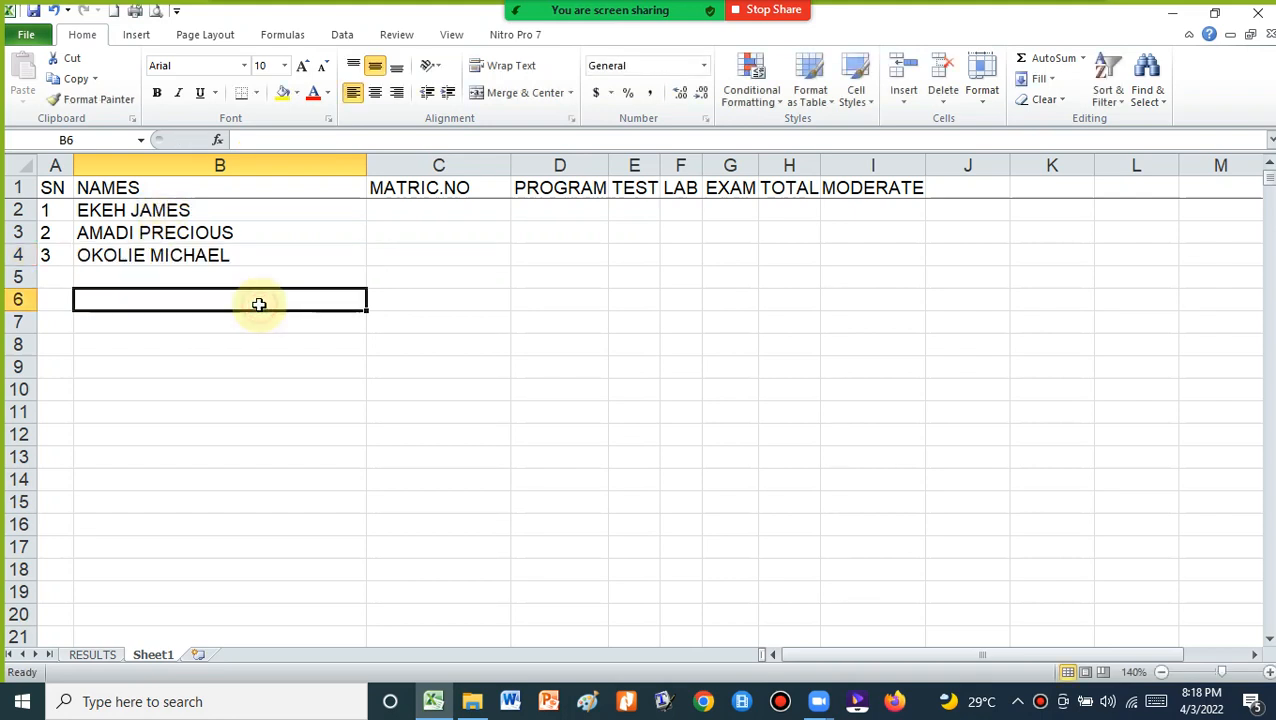
Type each student's KOMU/ matriculation number into C2, C3 and C4
left_click(408, 212)
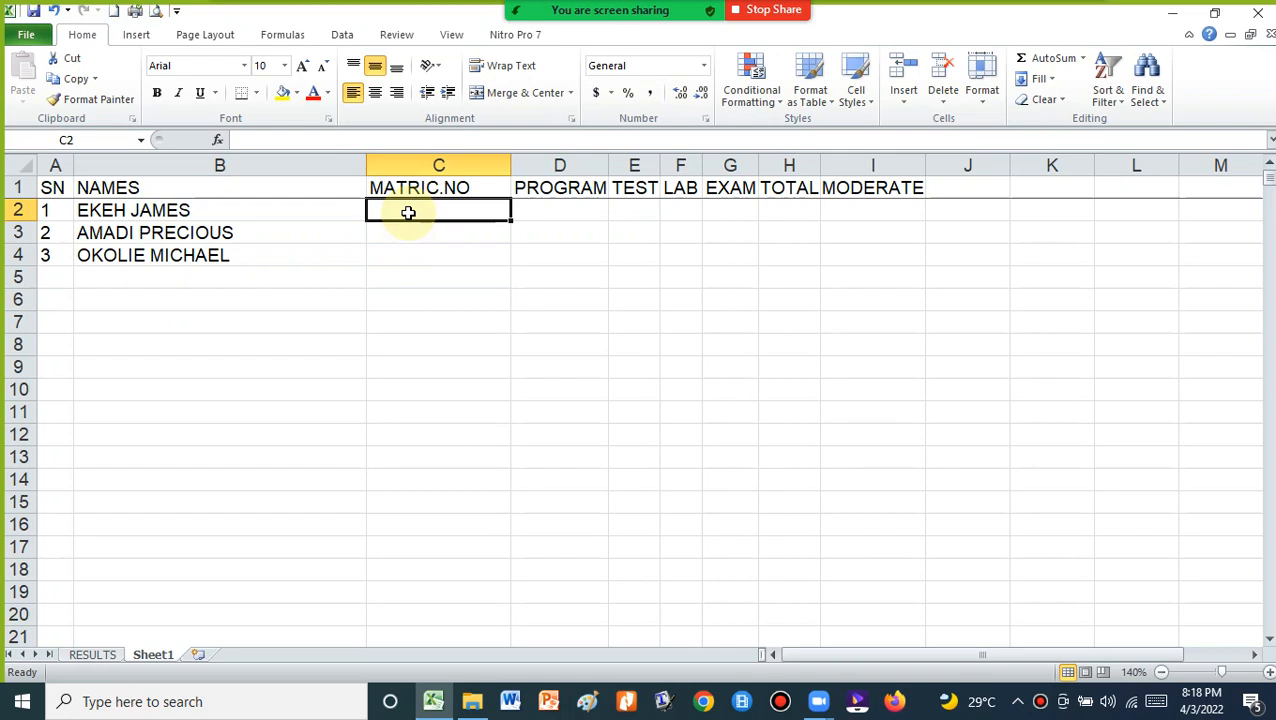
type("KOMU/1")
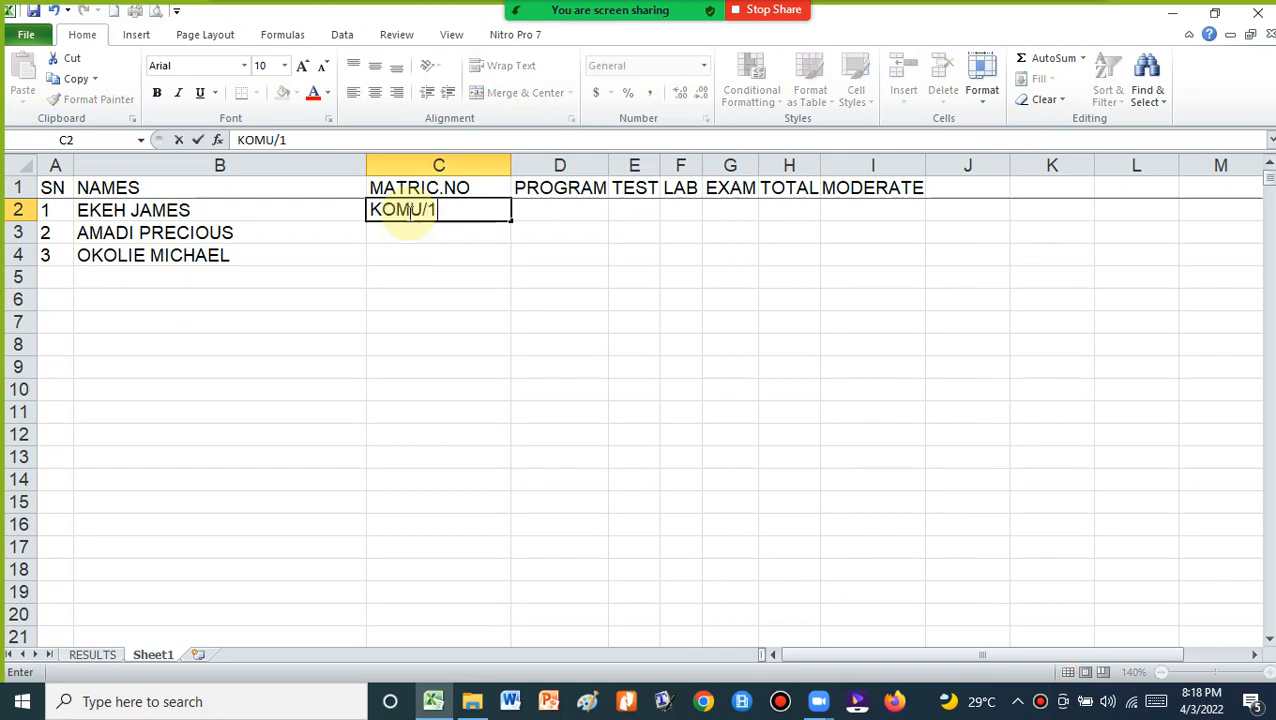
type("23456")
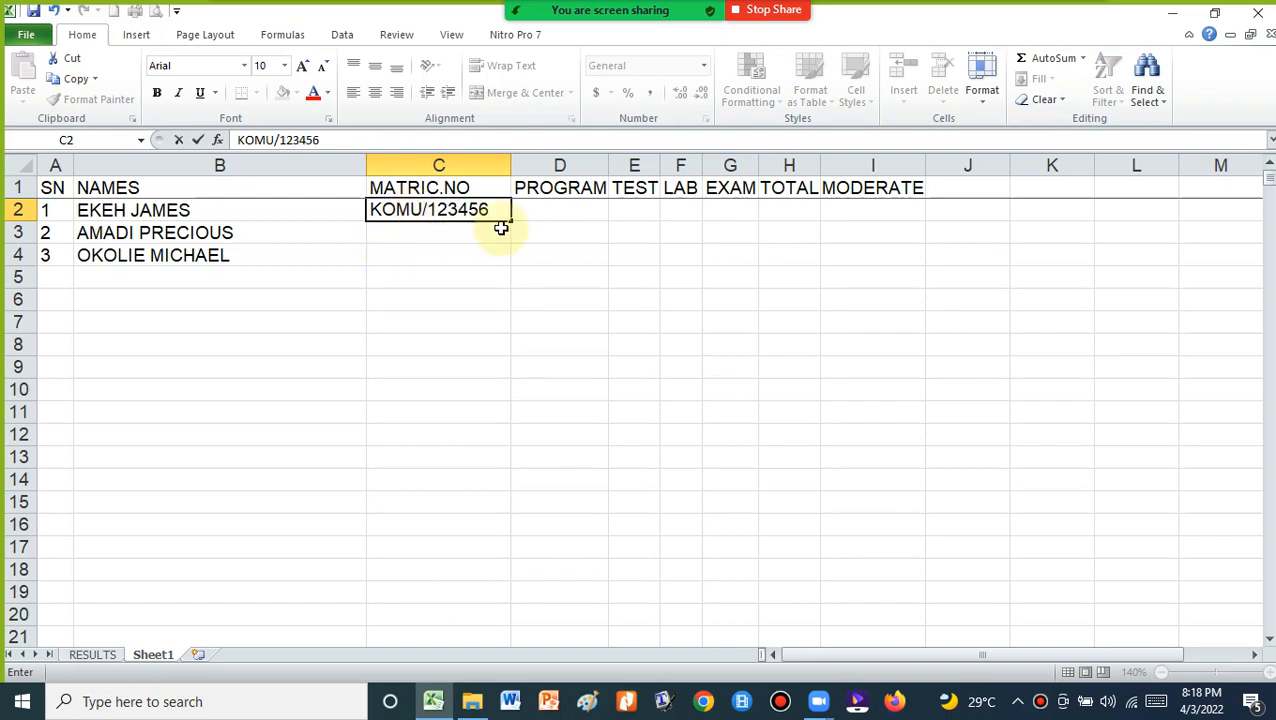
left_click(443, 232)
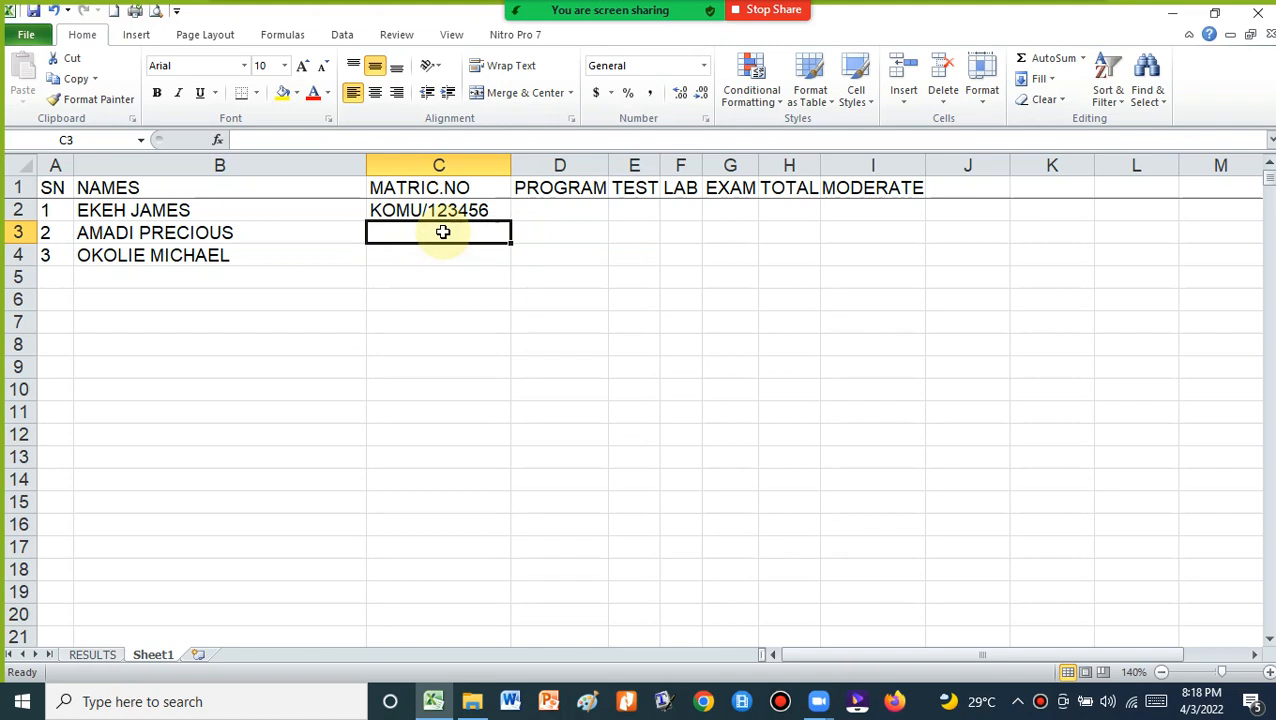
type("KOMU")
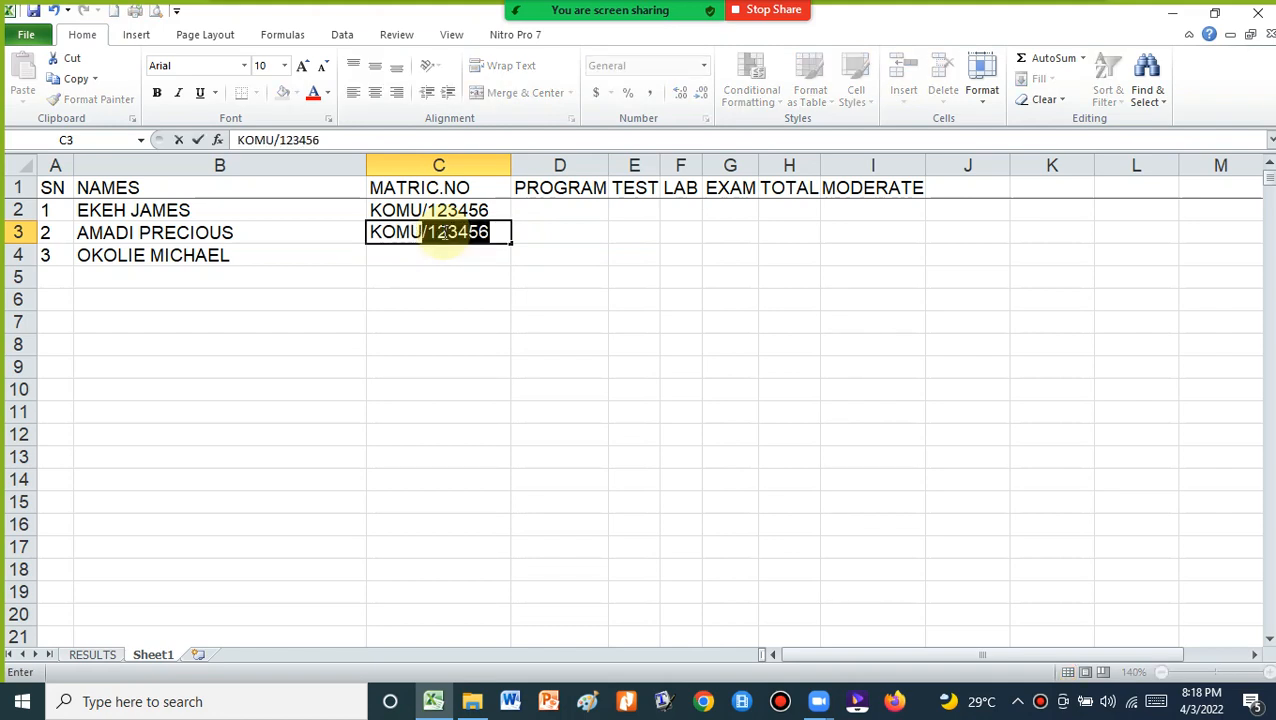
type("/3")
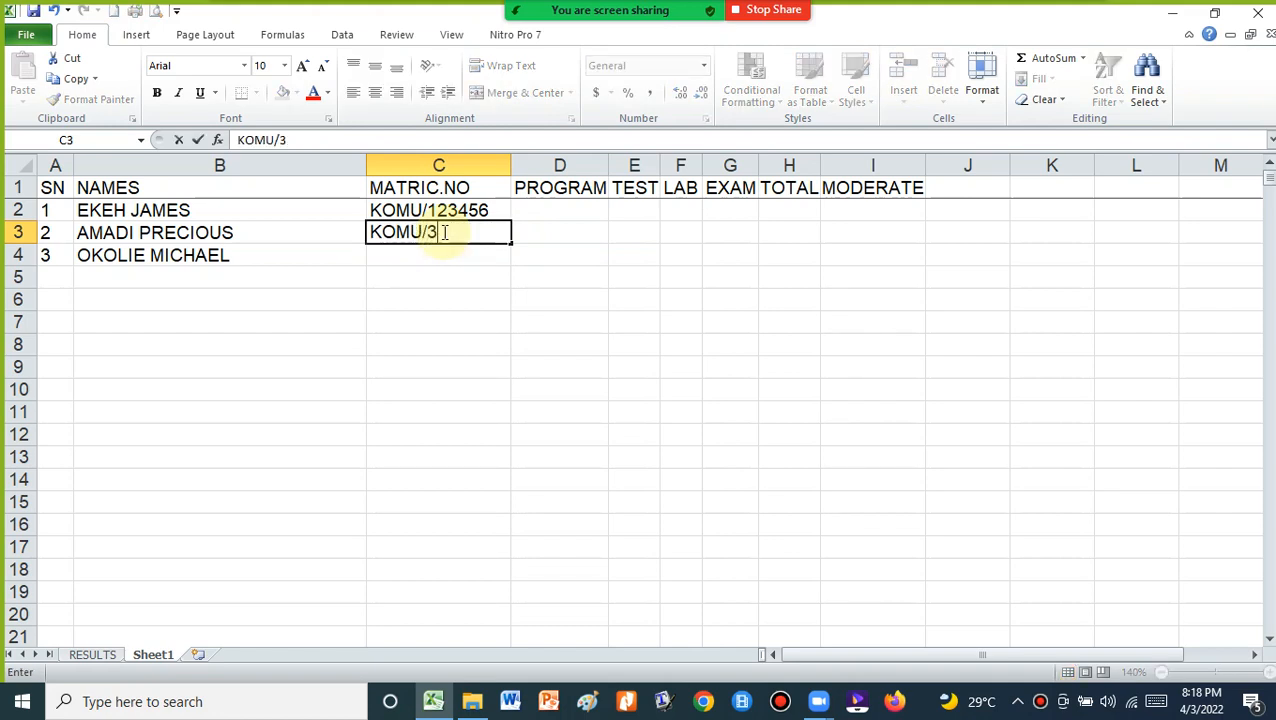
type("5678")
left_click(431, 257)
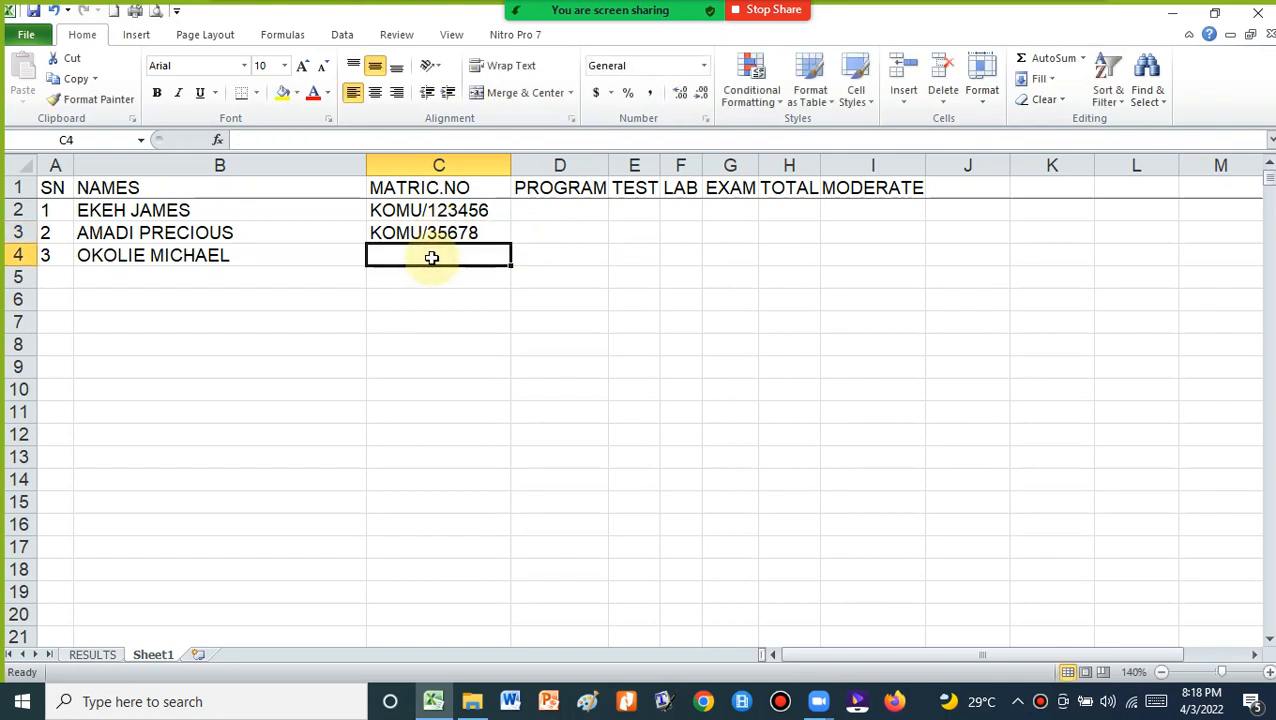
type("KOMU/76543")
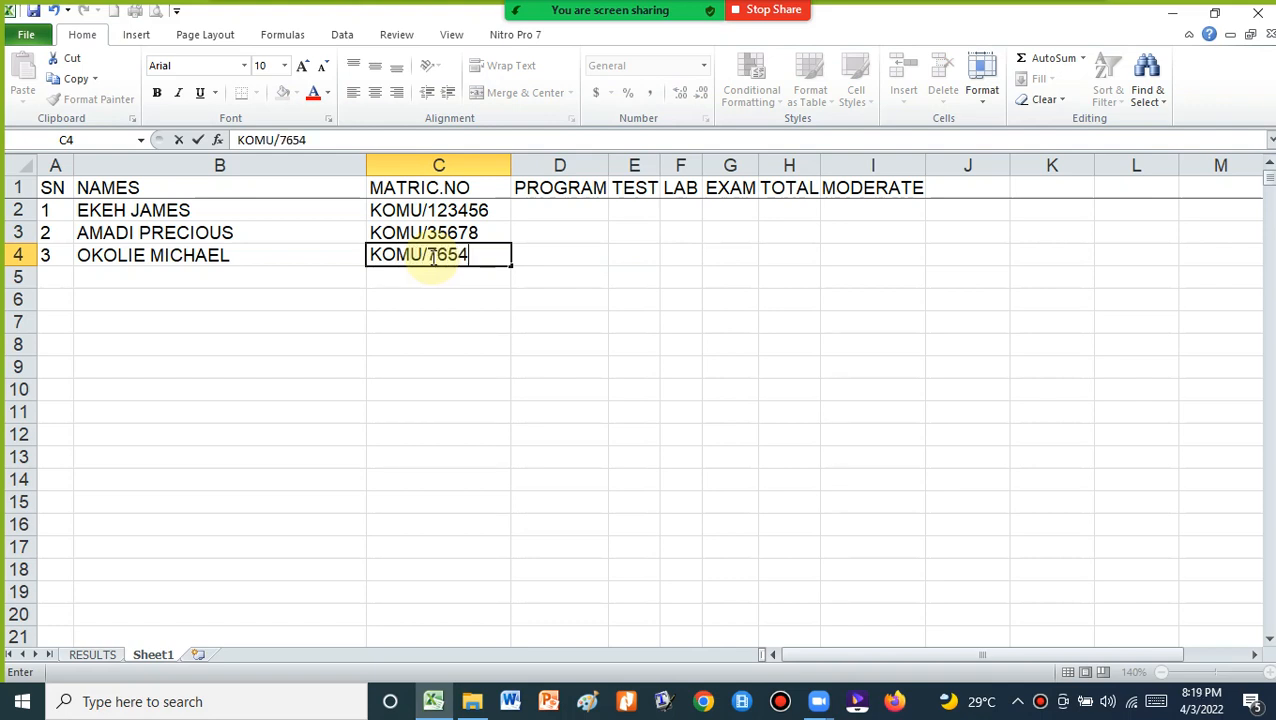
left_click(427, 322)
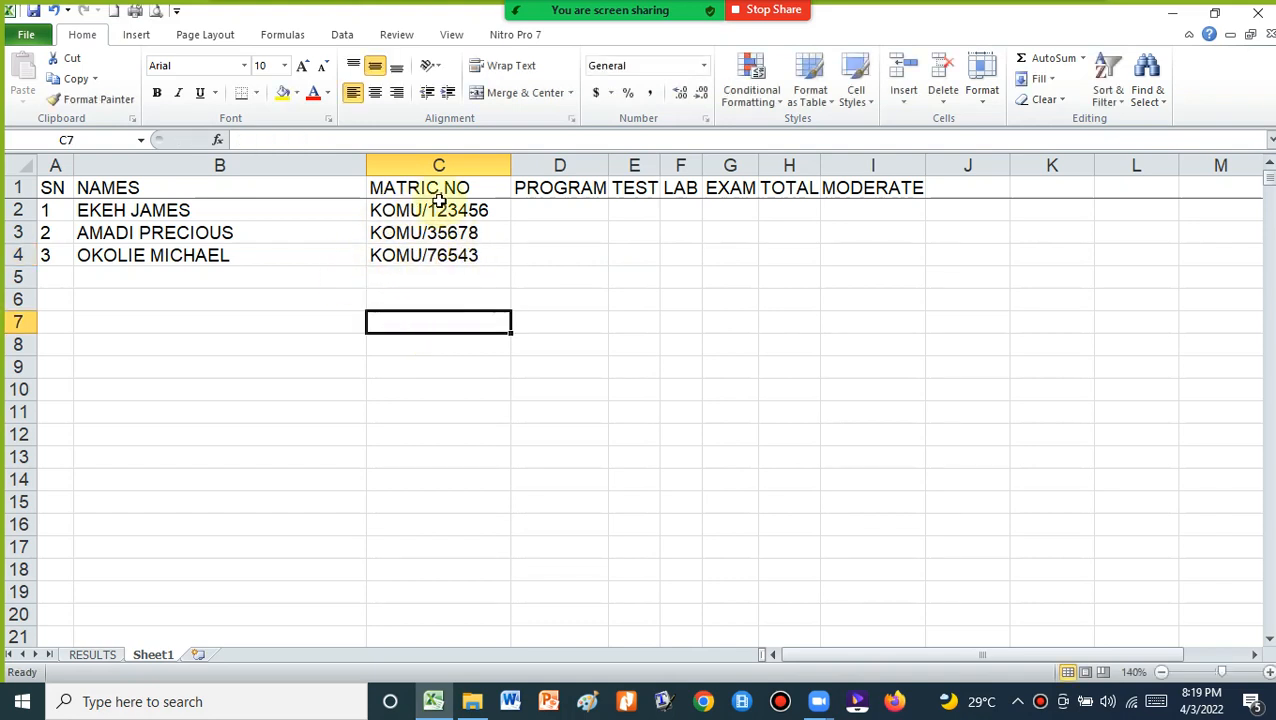
Enter ECONS in D2 and fill it down through D4
left_click(560, 209)
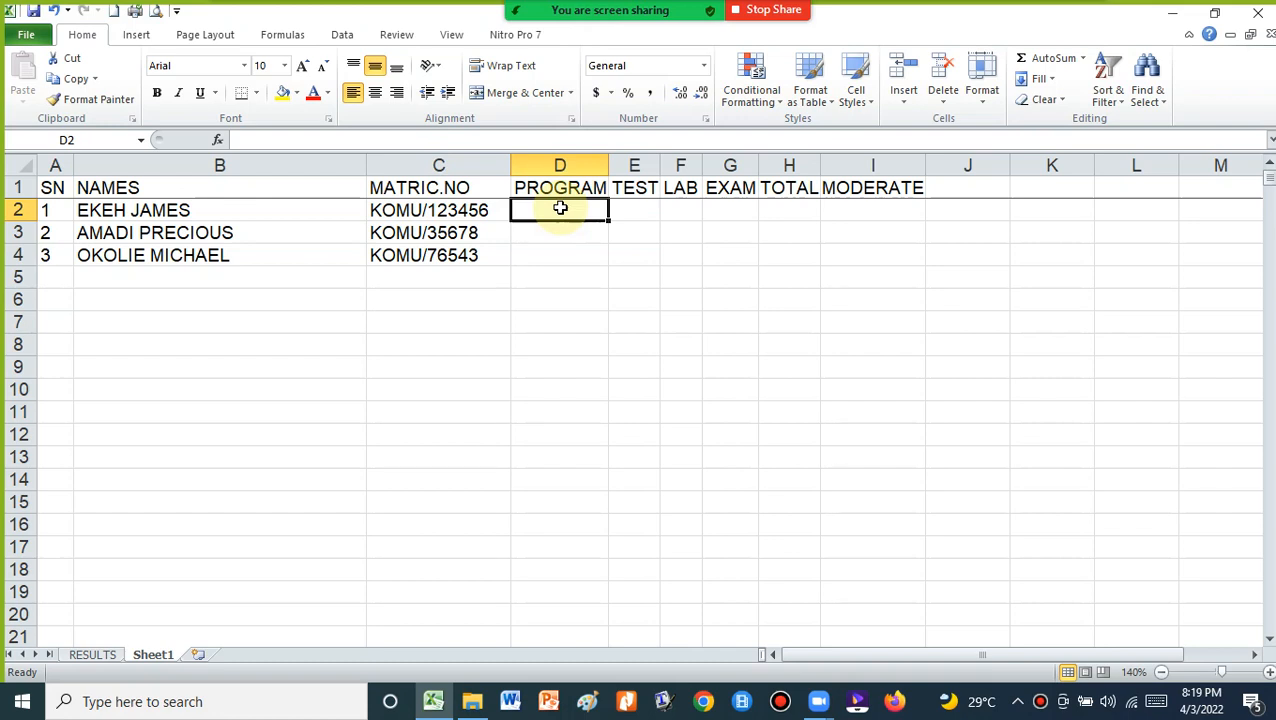
type("ECON")
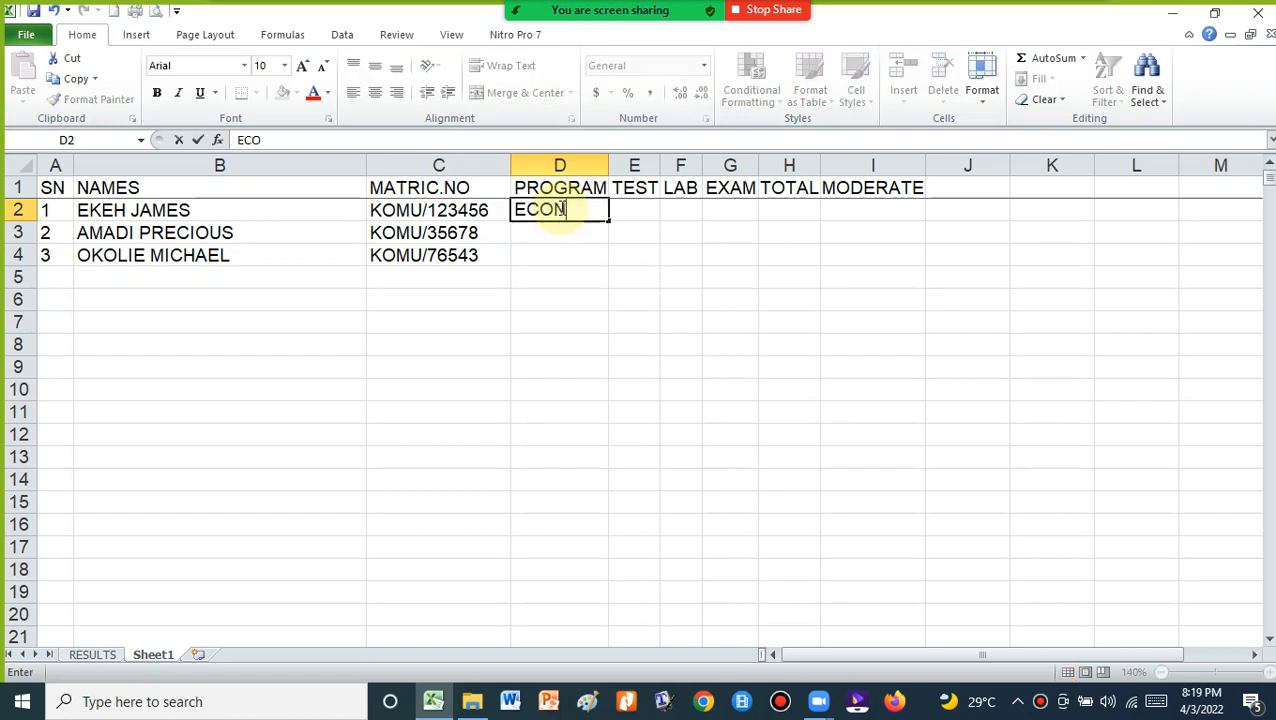
type("S")
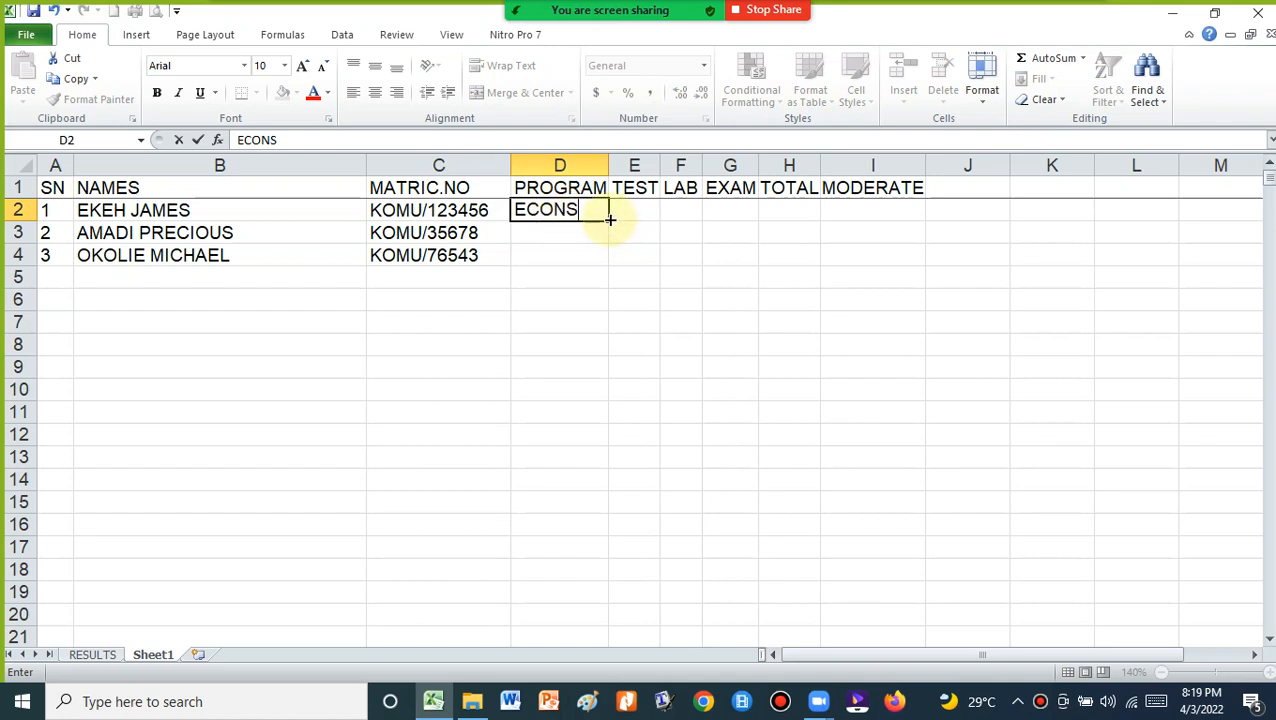
left_click_drag(607, 220, 606, 258)
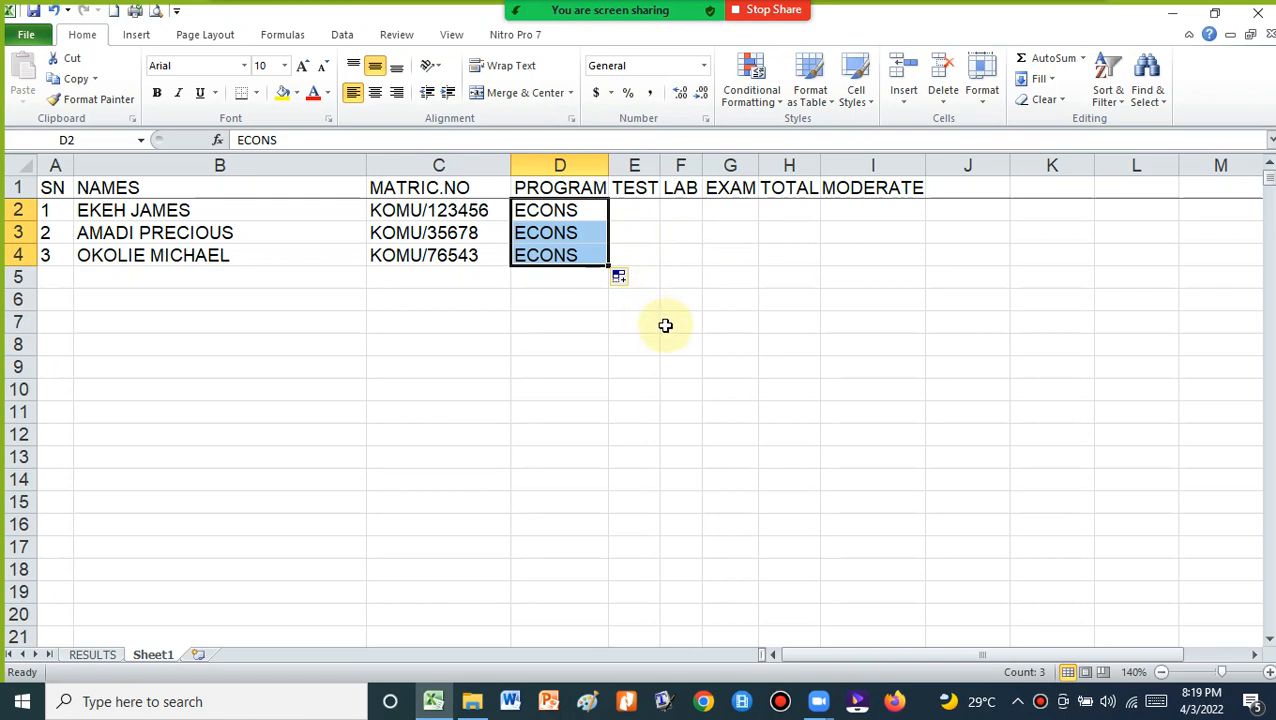
left_click(619, 406)
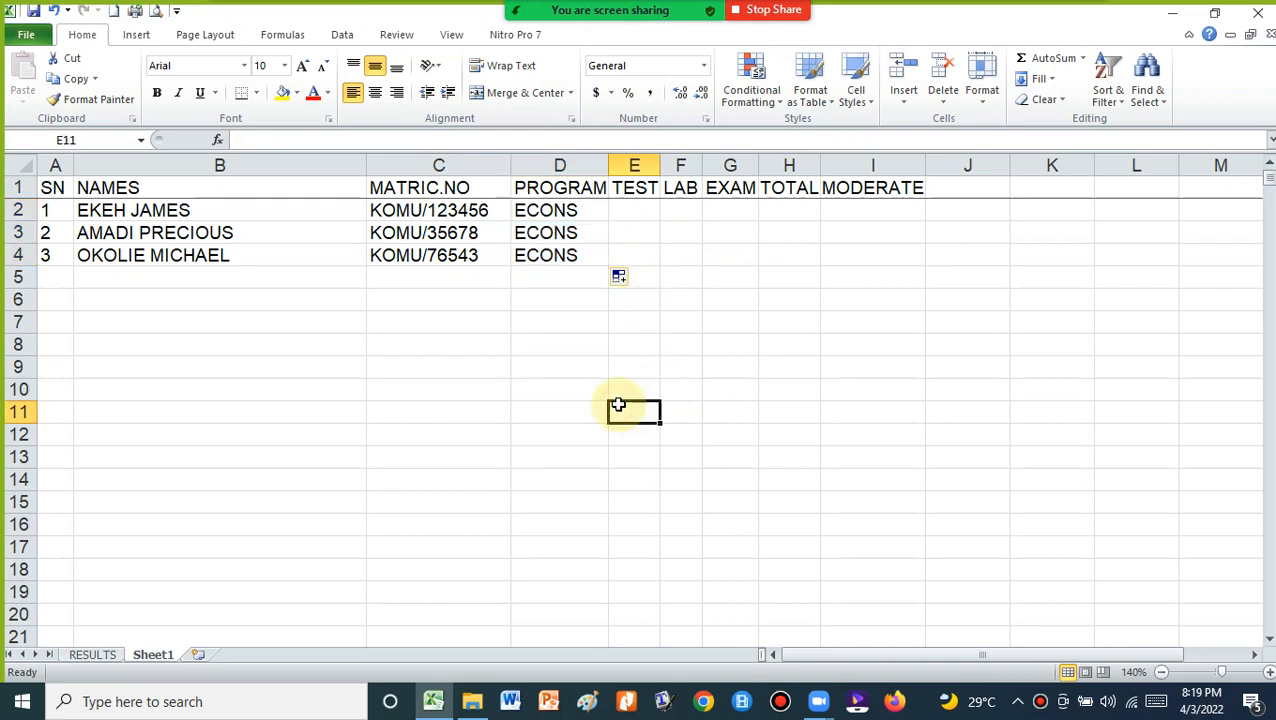
left_click(633, 208)
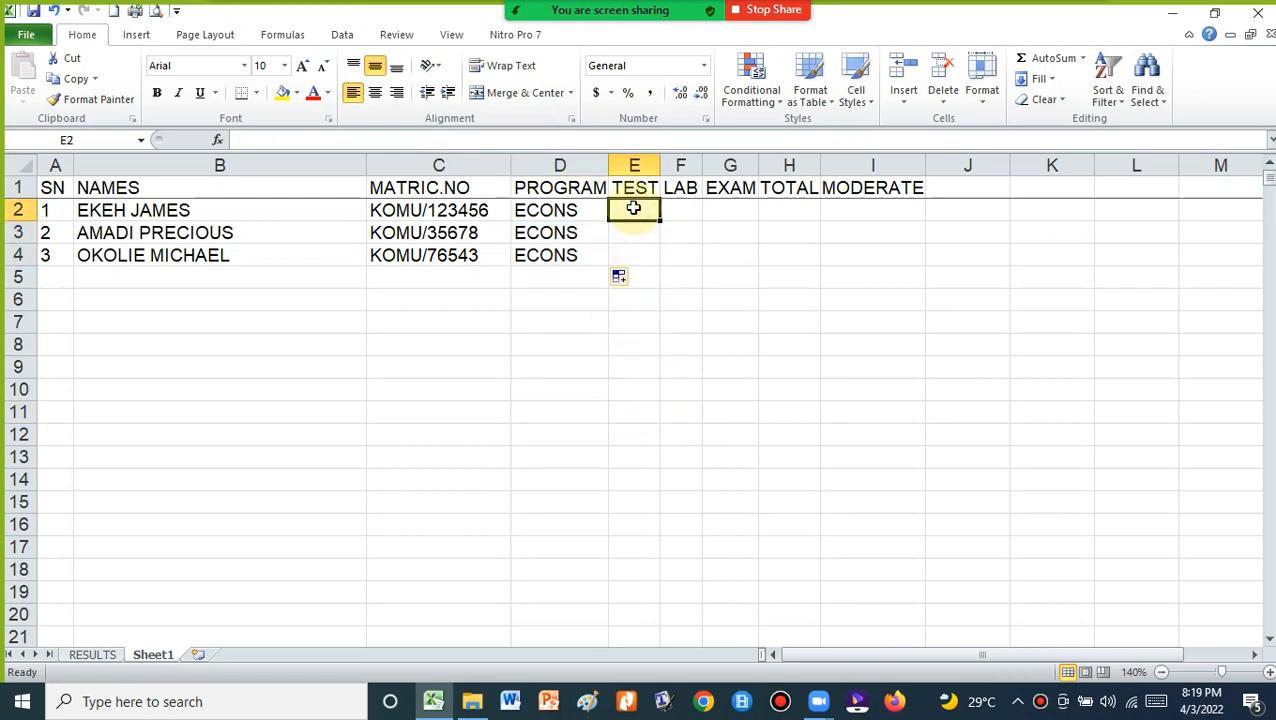
Flip between RESULTS and Sheet1 to compare the report with the student data
left_click(92, 654)
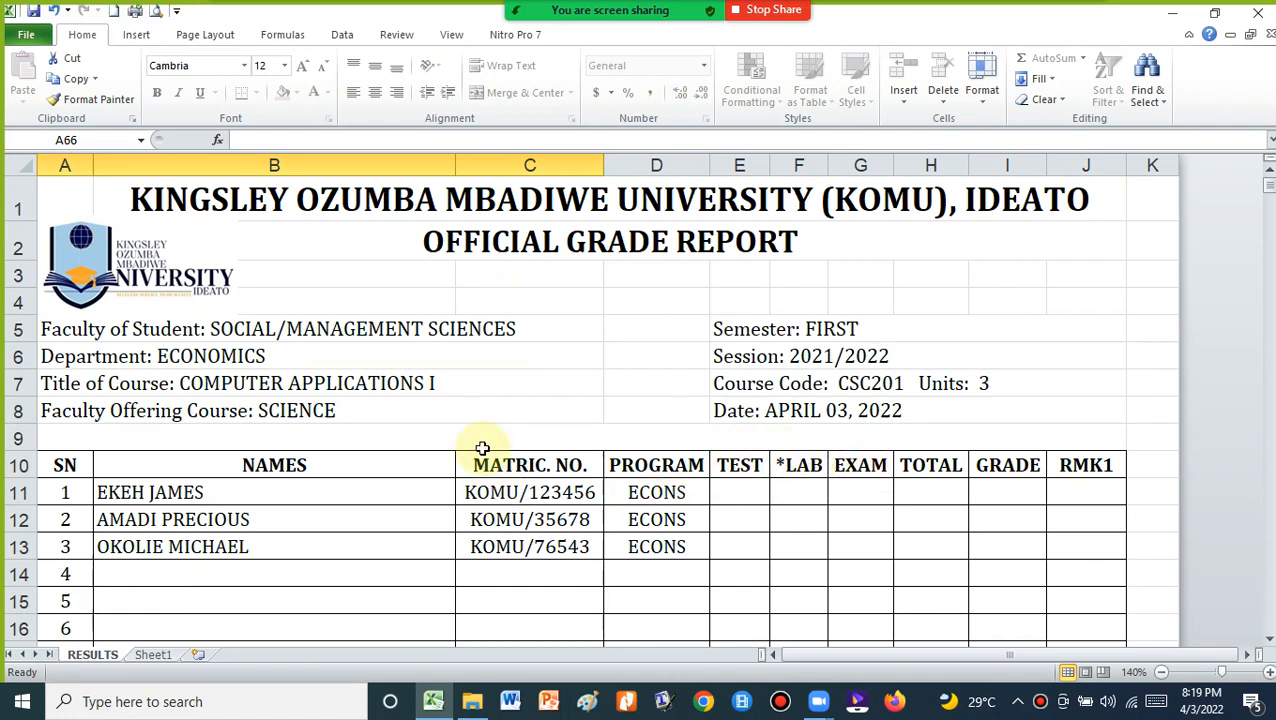
left_click(154, 655)
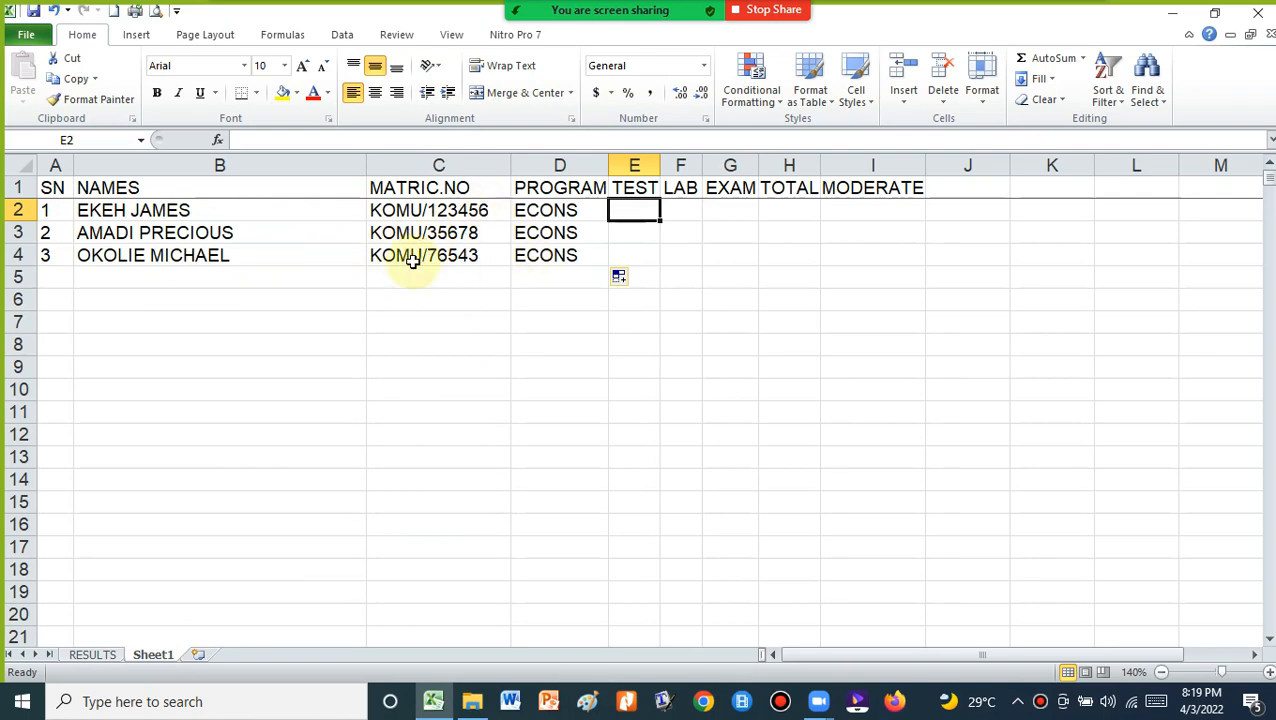
left_click(97, 655)
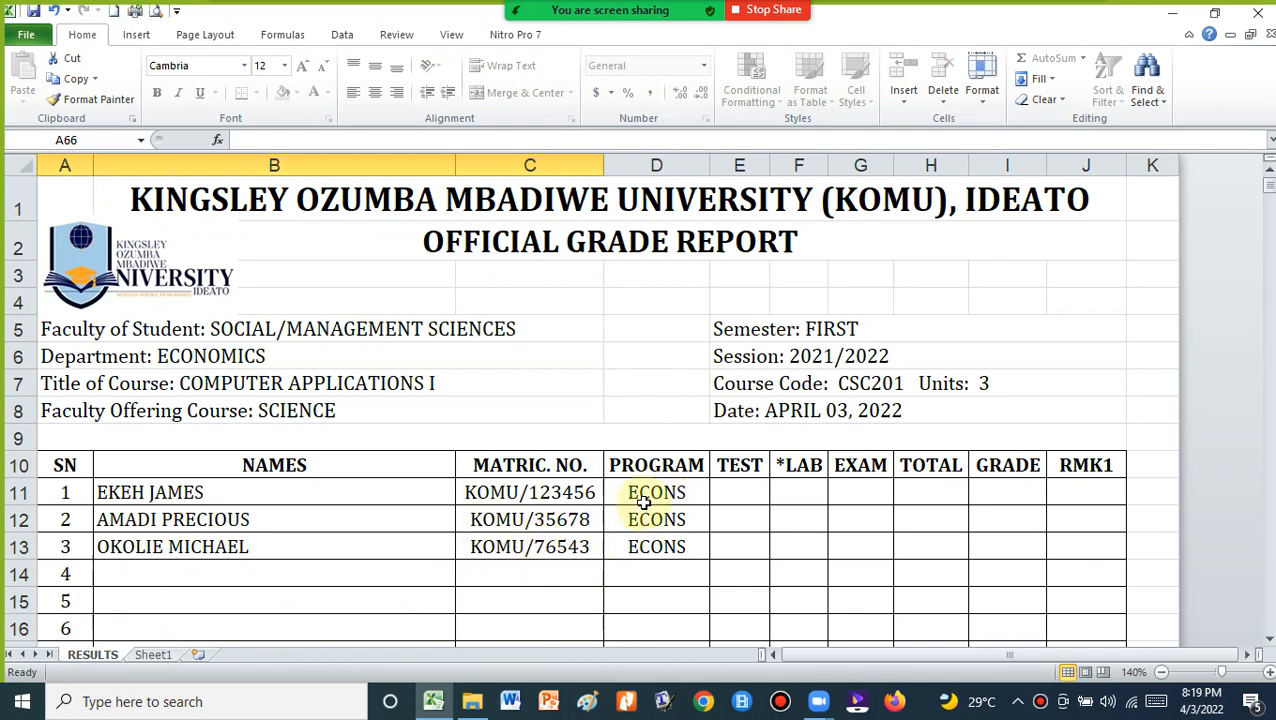
left_click(152, 655)
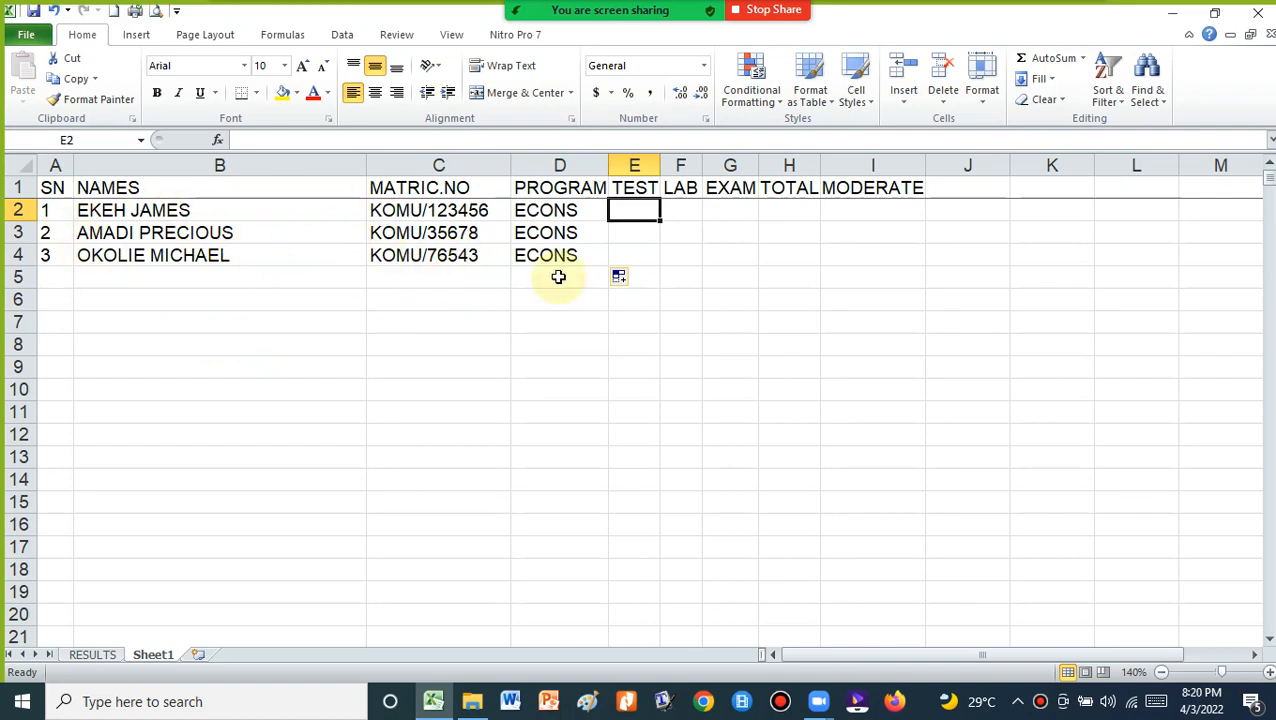
left_click(93, 656)
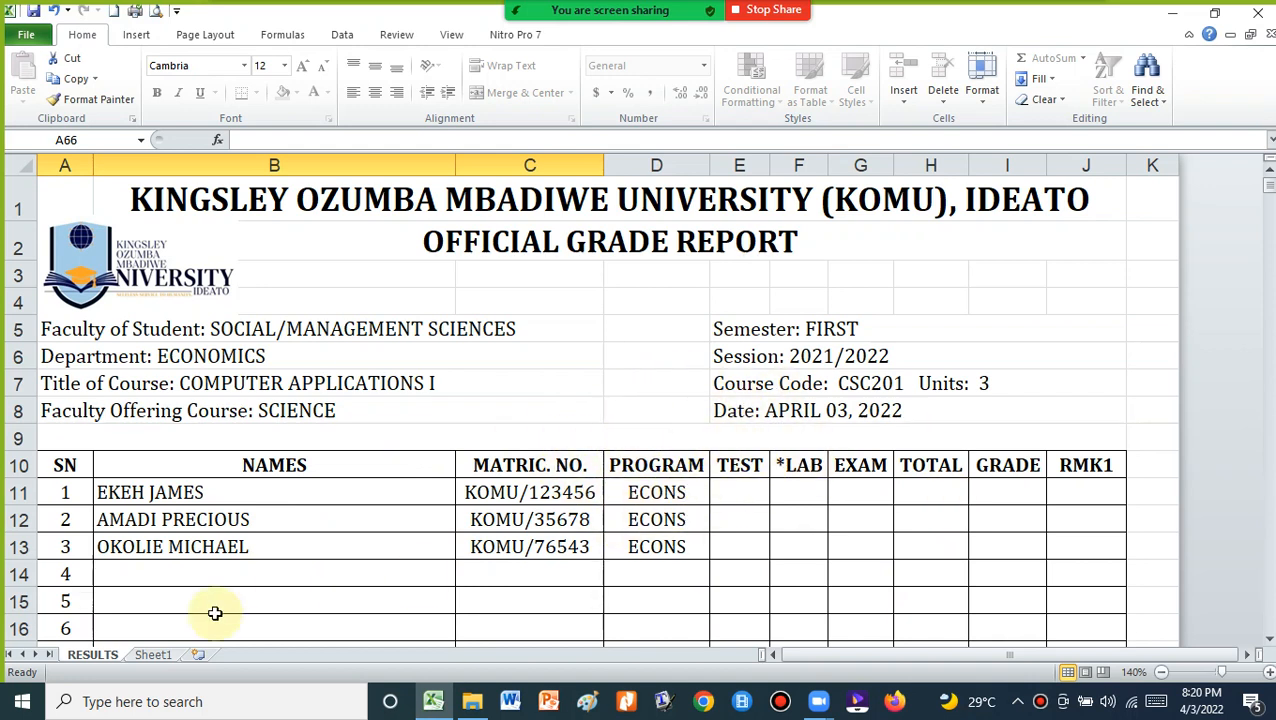
left_click(111, 655)
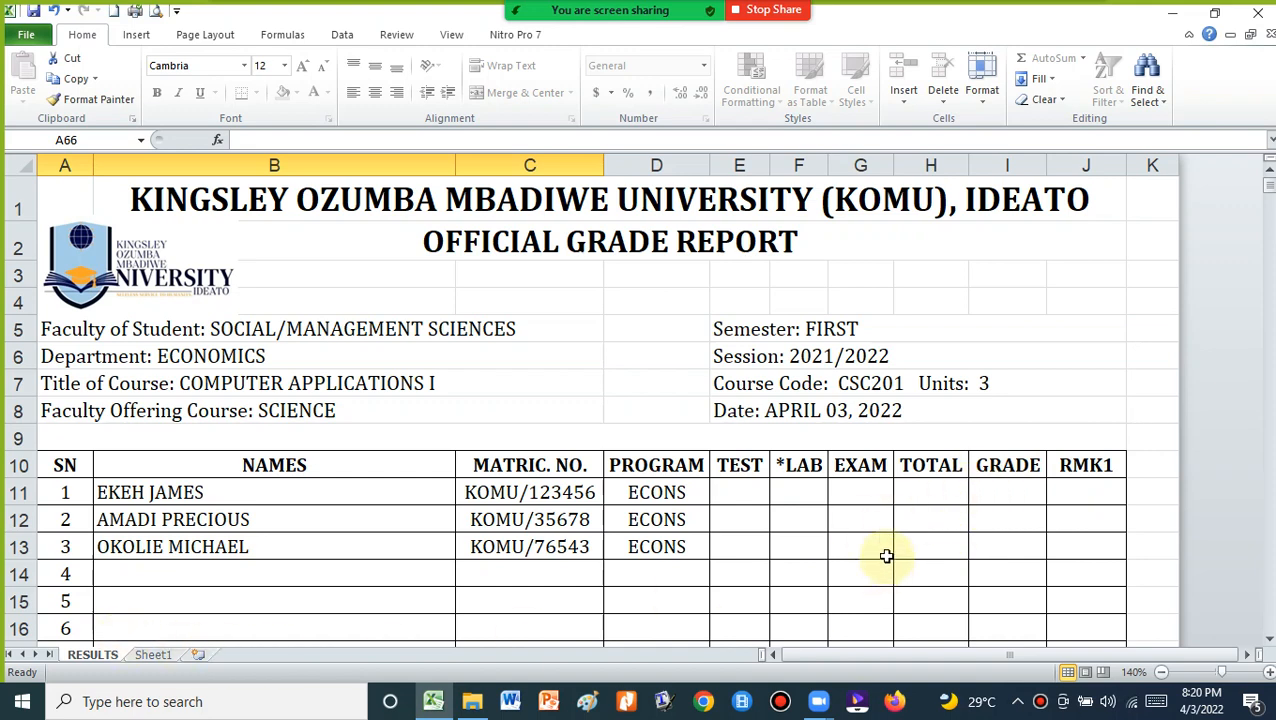
left_click(151, 653)
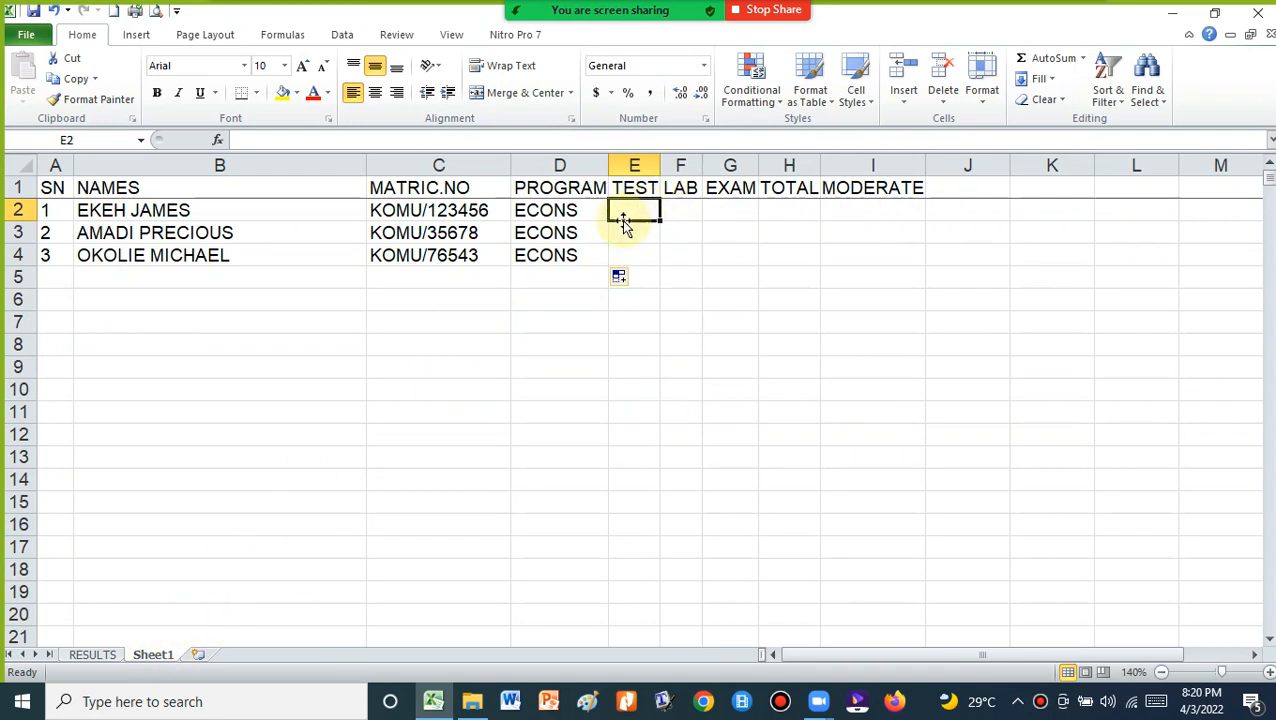
left_click(104, 655)
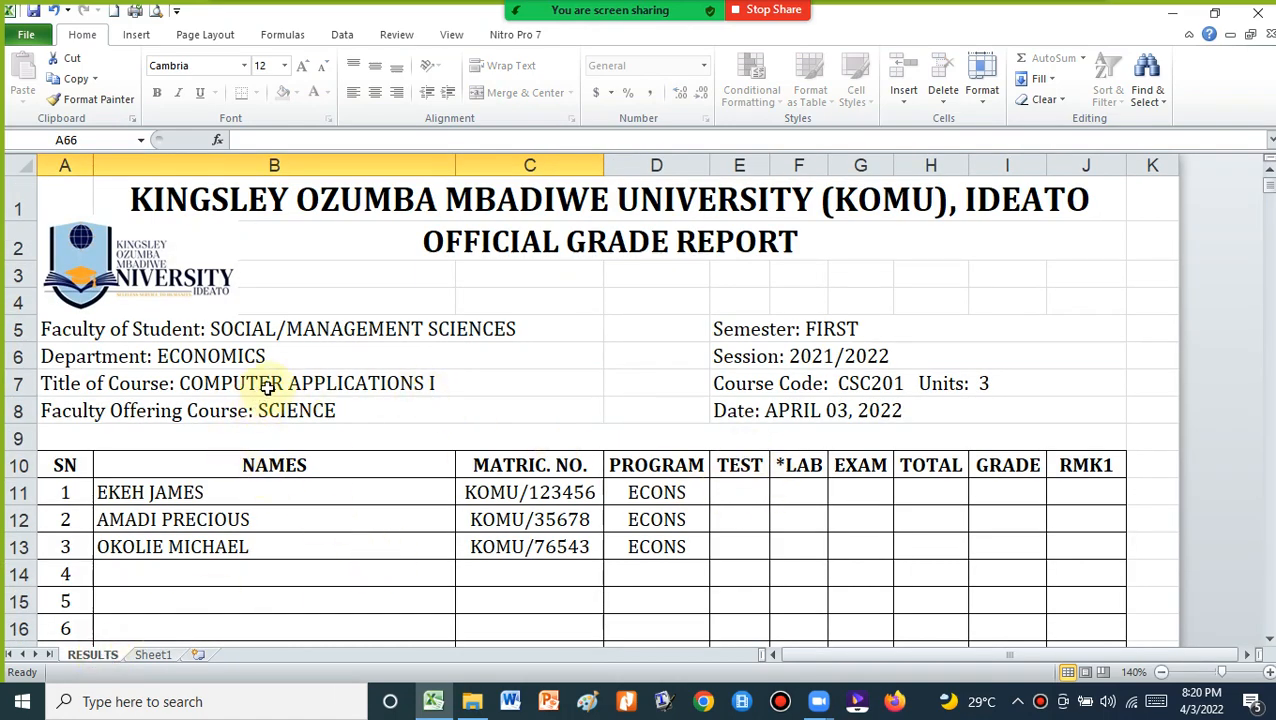
Check the report's TEST, *LAB and EXAM columns, then return to Sheet1
left_click(739, 465)
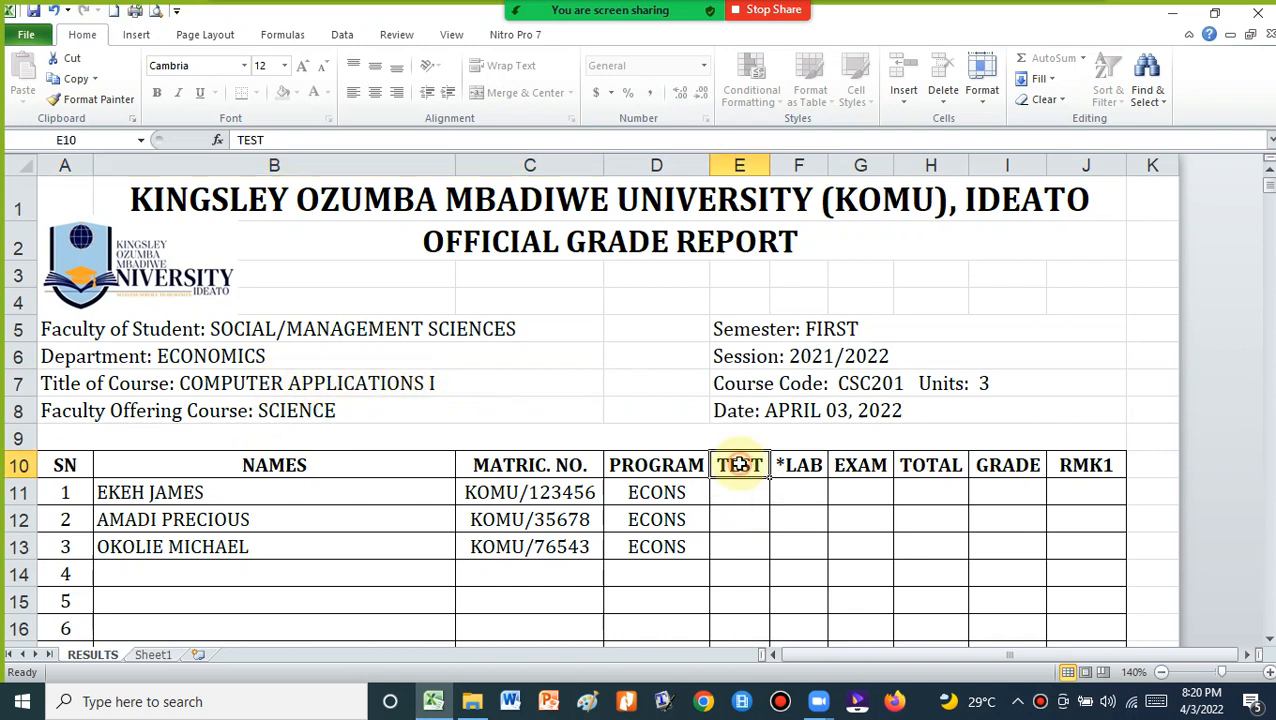
left_click(805, 463)
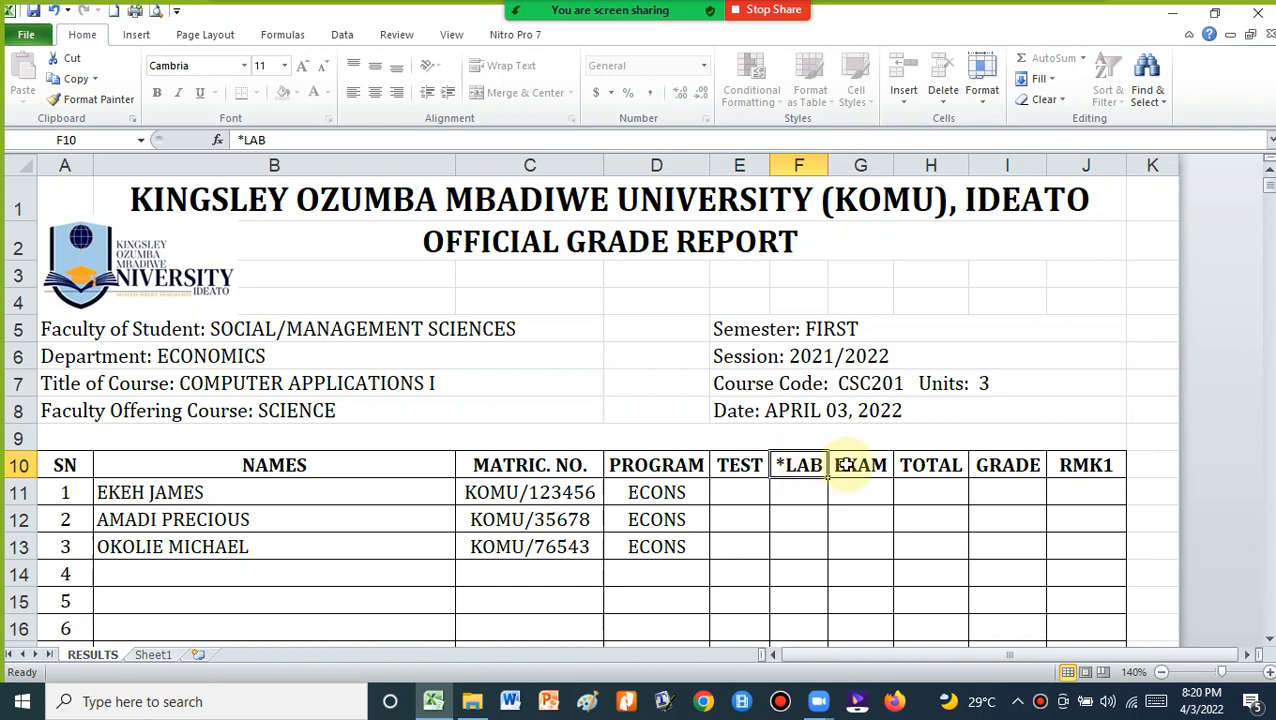
left_click(864, 462)
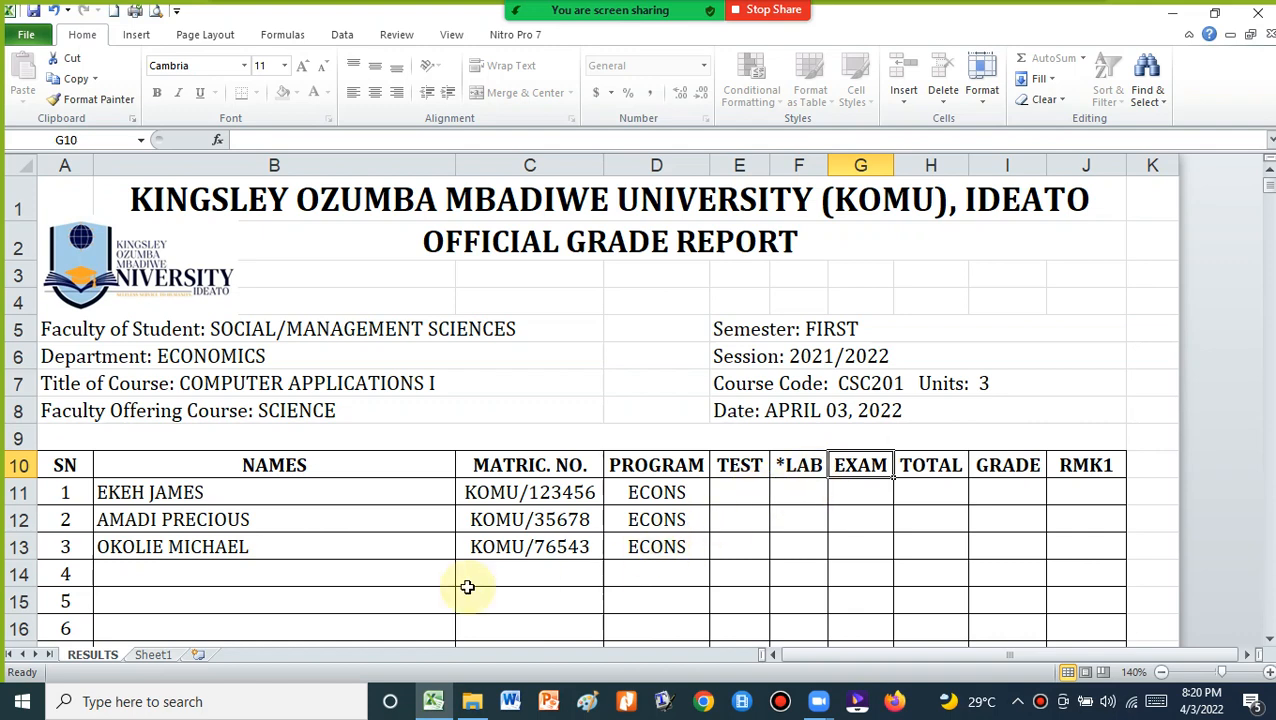
left_click(152, 655)
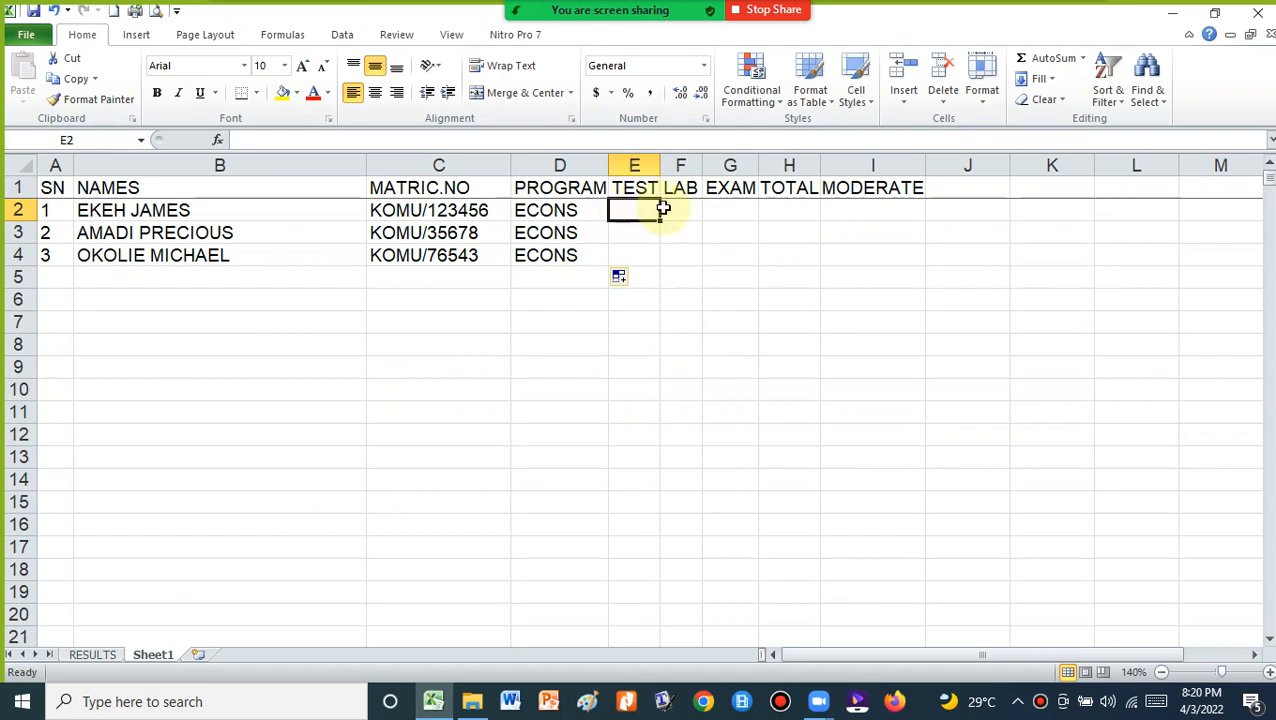
Enter the first student's scores on Sheet1: TEST 12, LAB 15, EXAM 23
type("12")
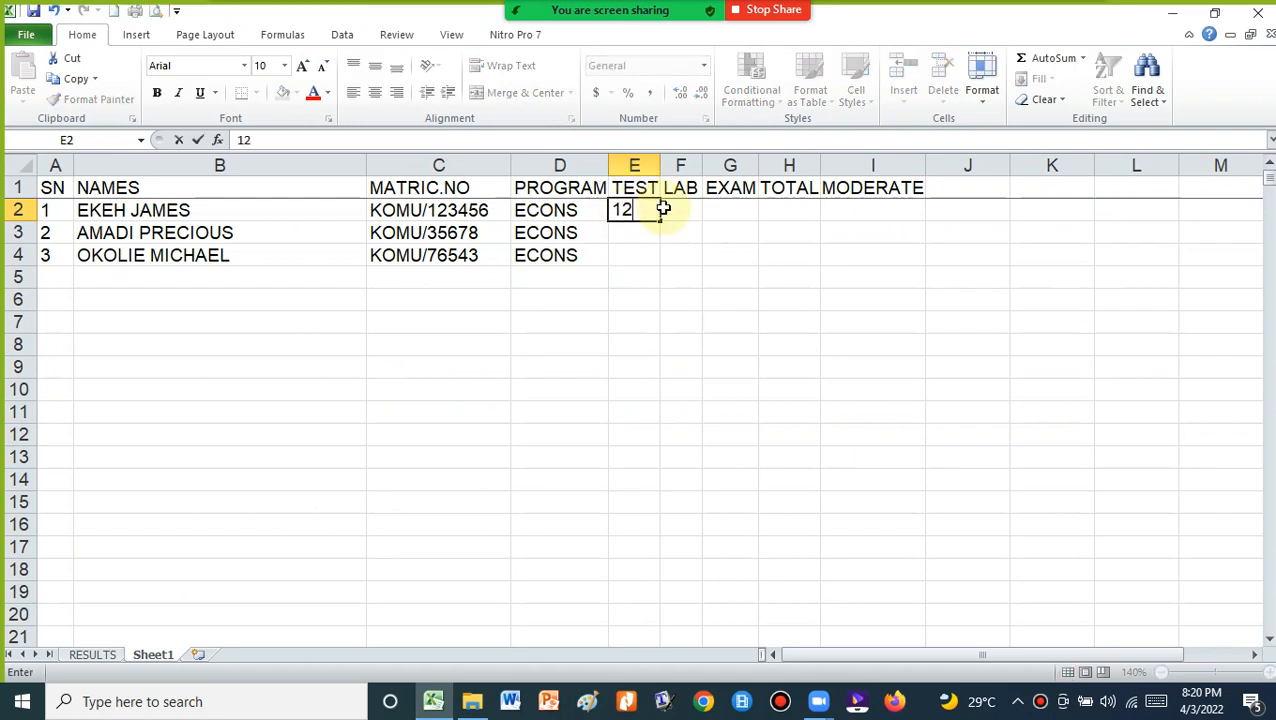
left_click(663, 208)
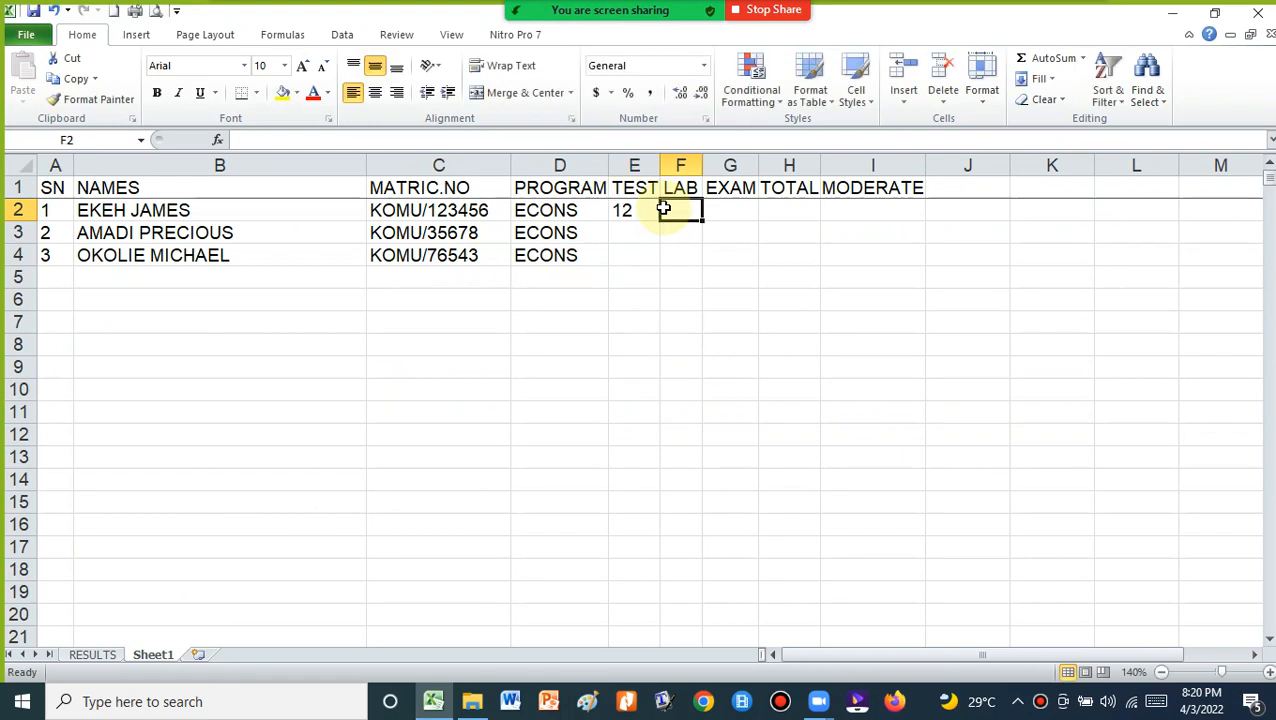
type("15")
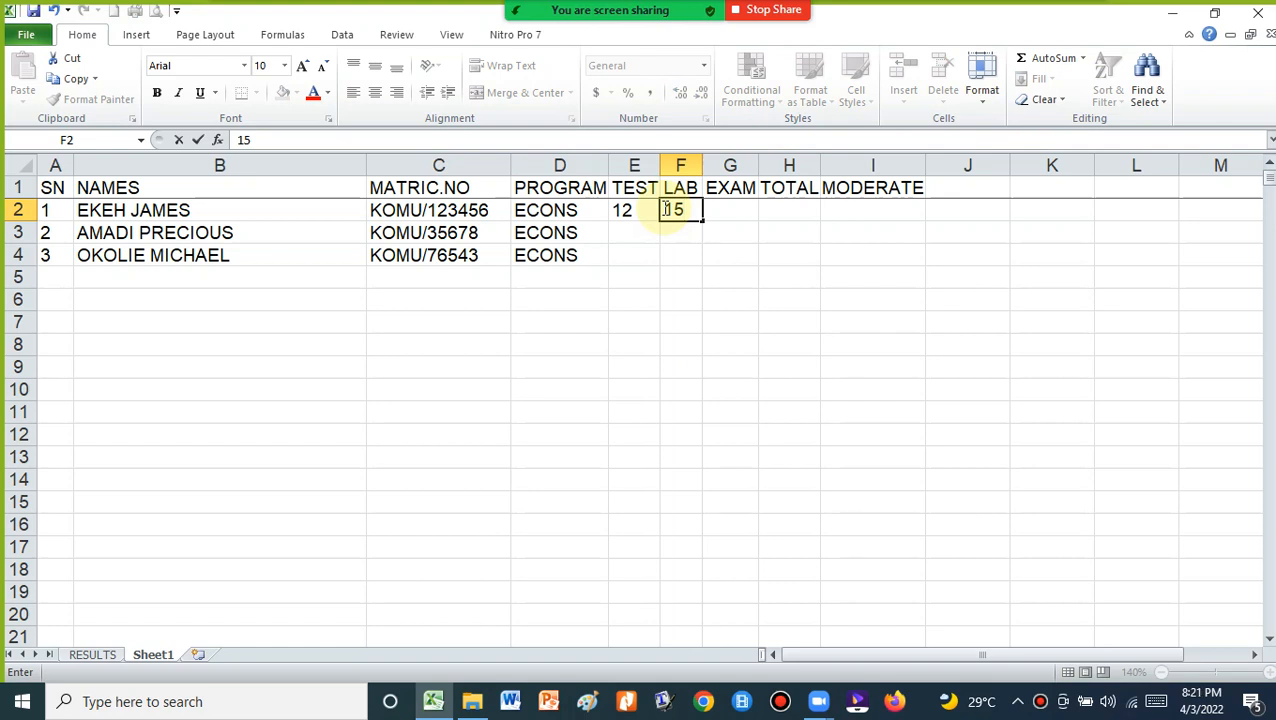
key("Tab")
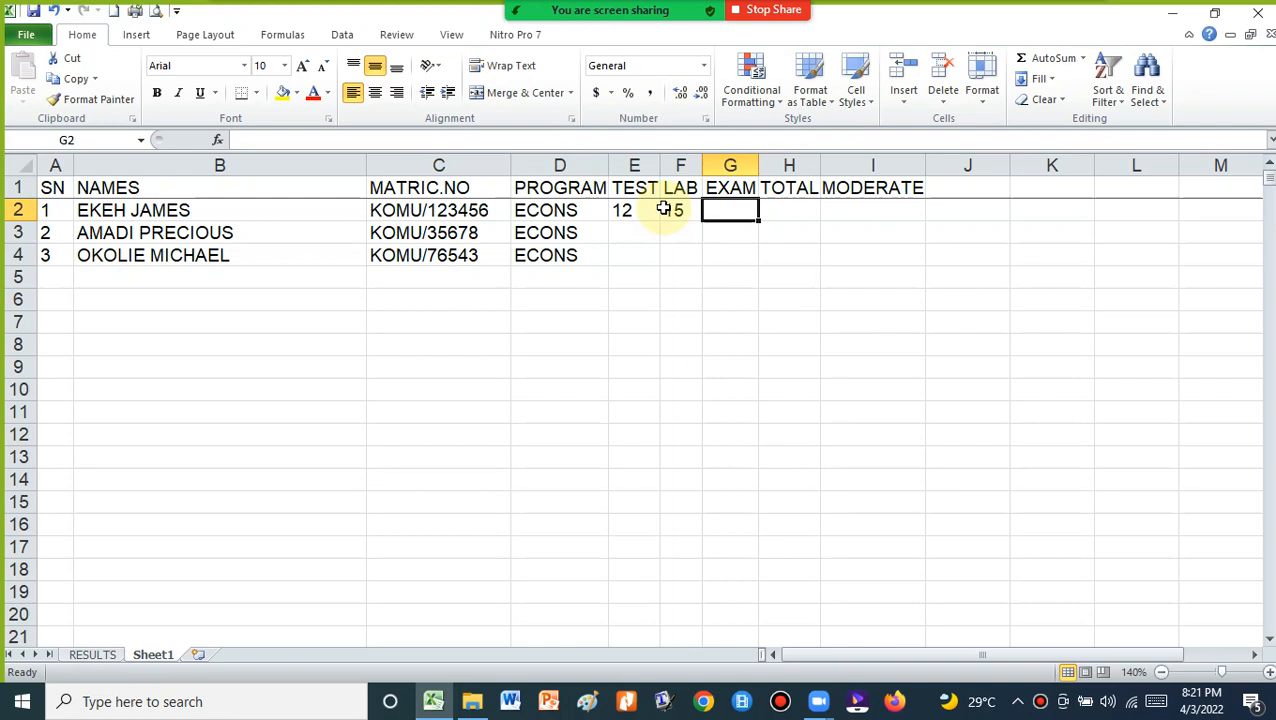
type("23")
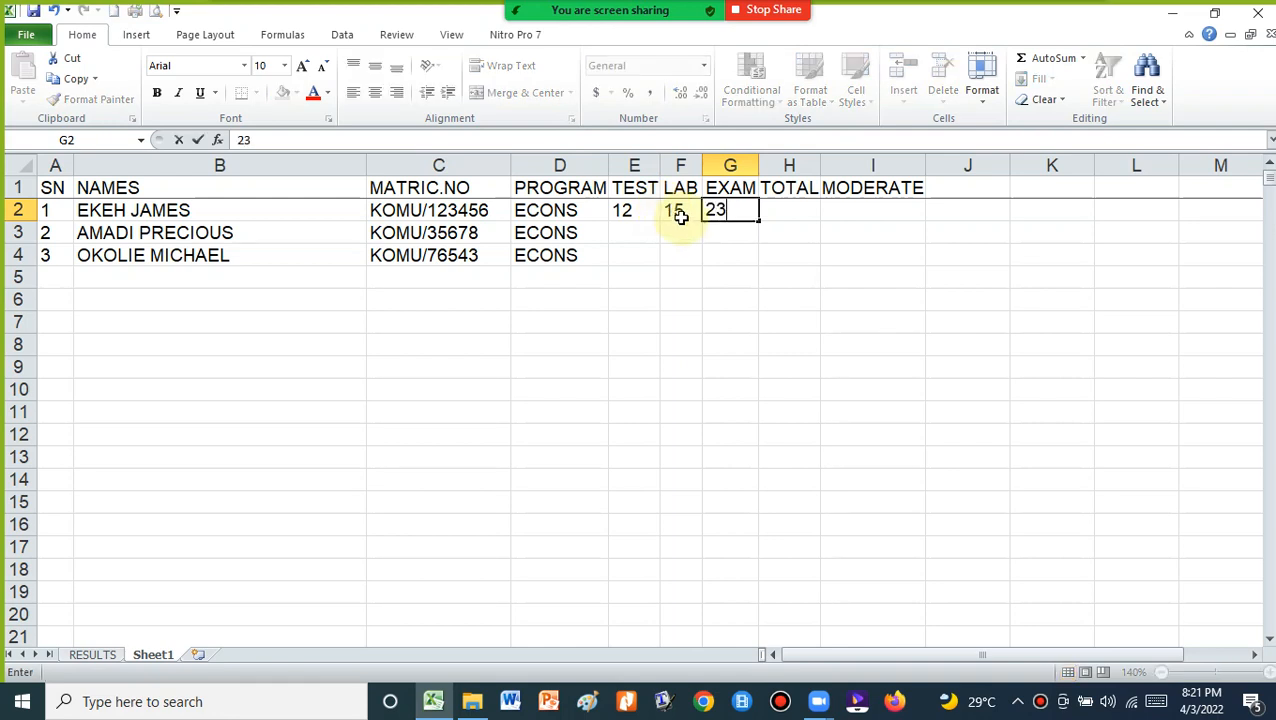
left_click(636, 245)
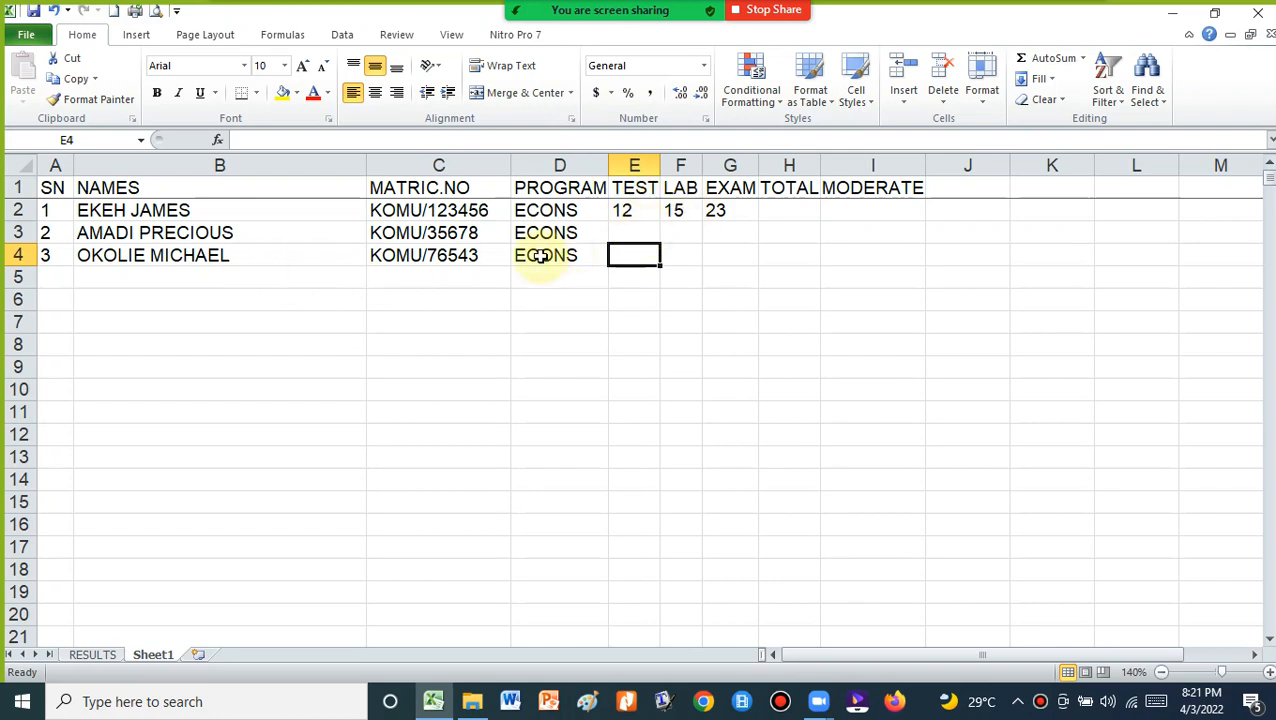
Enter the second student's scores: TEST 14, LAB 4, EXAM 20
left_click(629, 228)
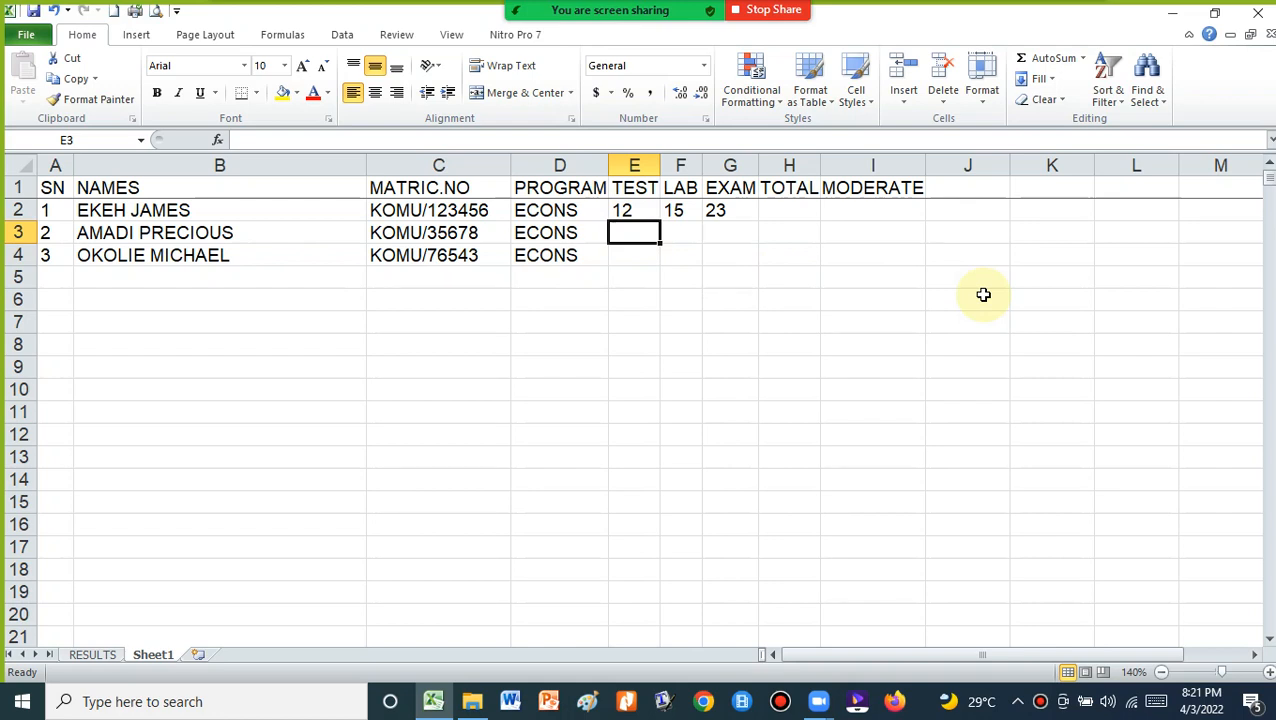
type("1")
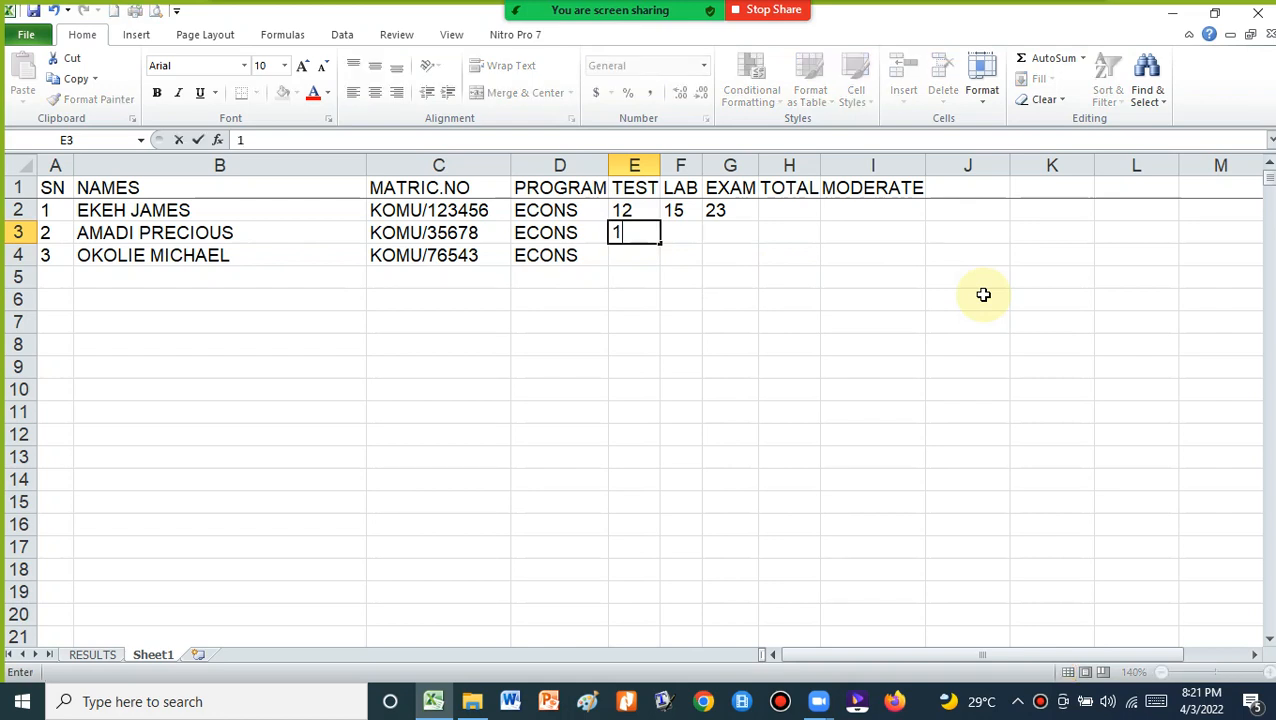
type("4")
key("Tab")
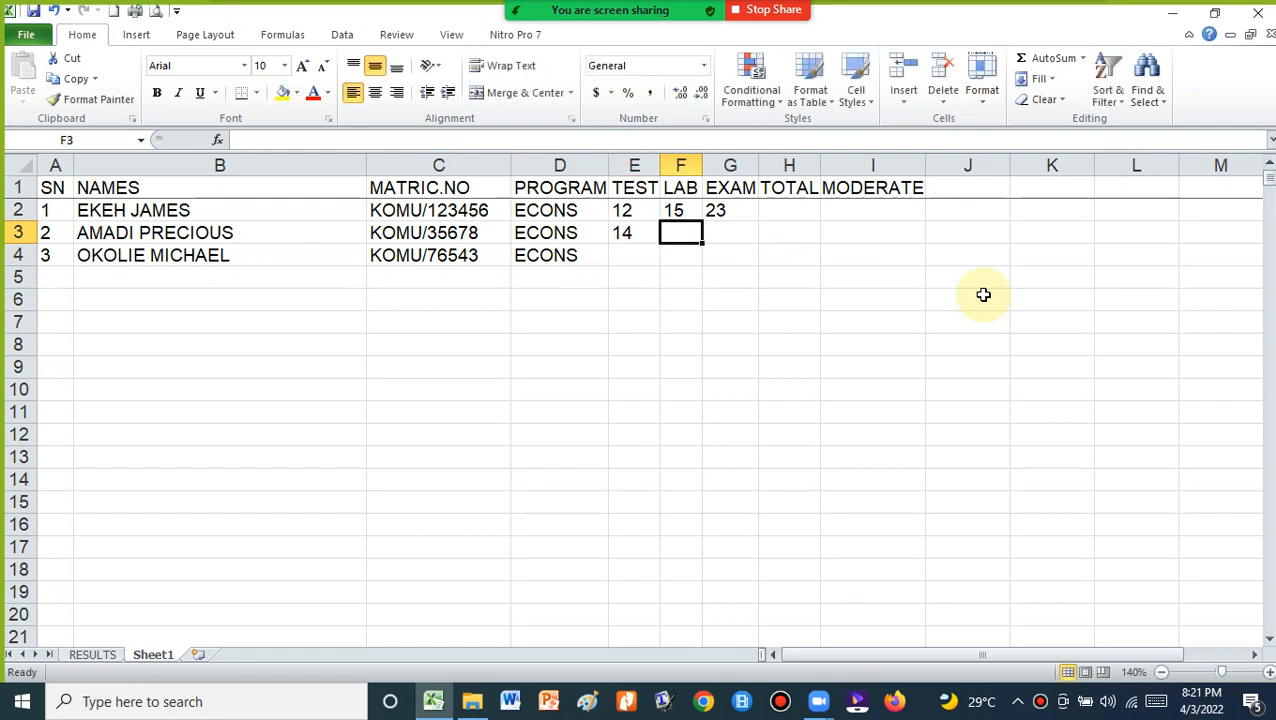
type("4")
key("Tab")
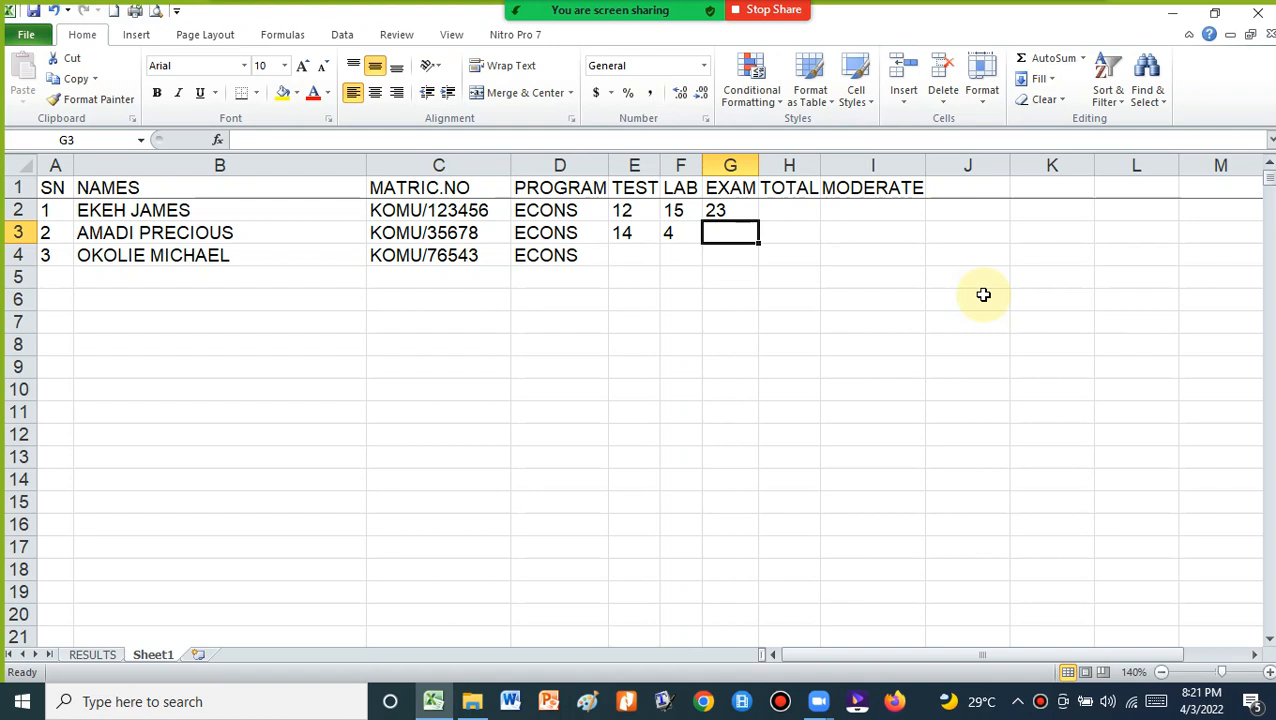
type("2")
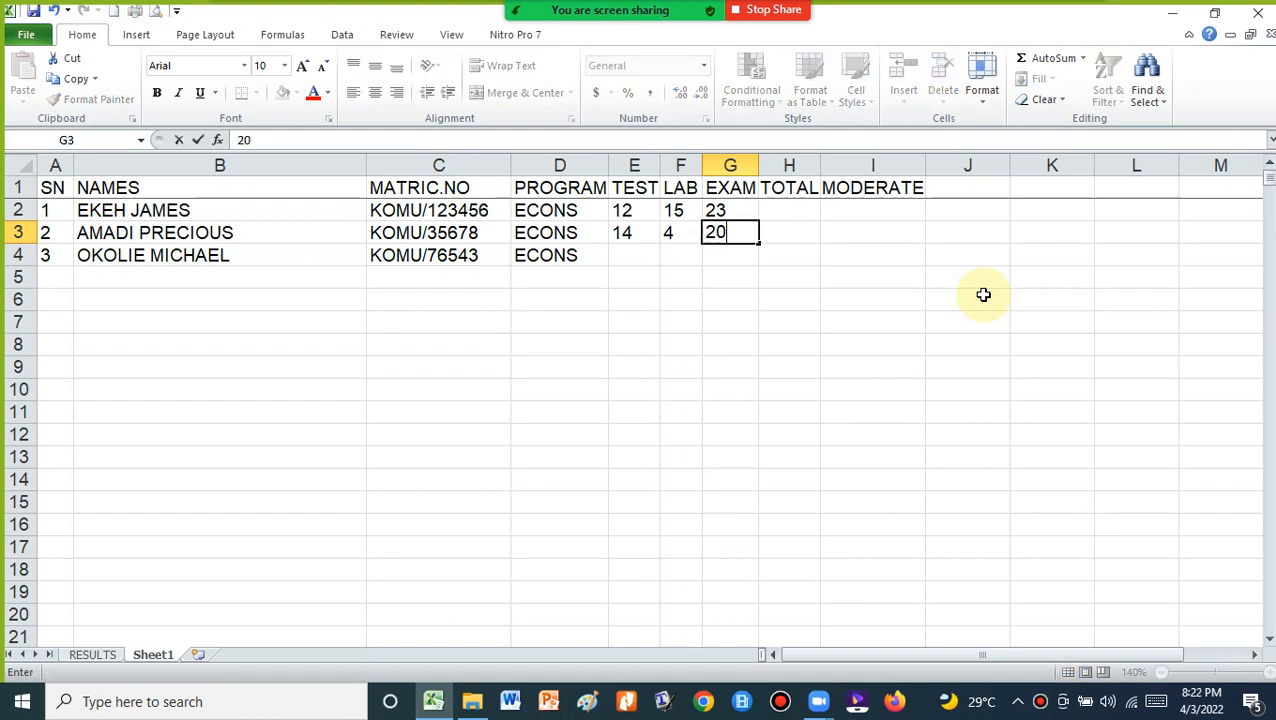
type("0")
left_click(629, 256)
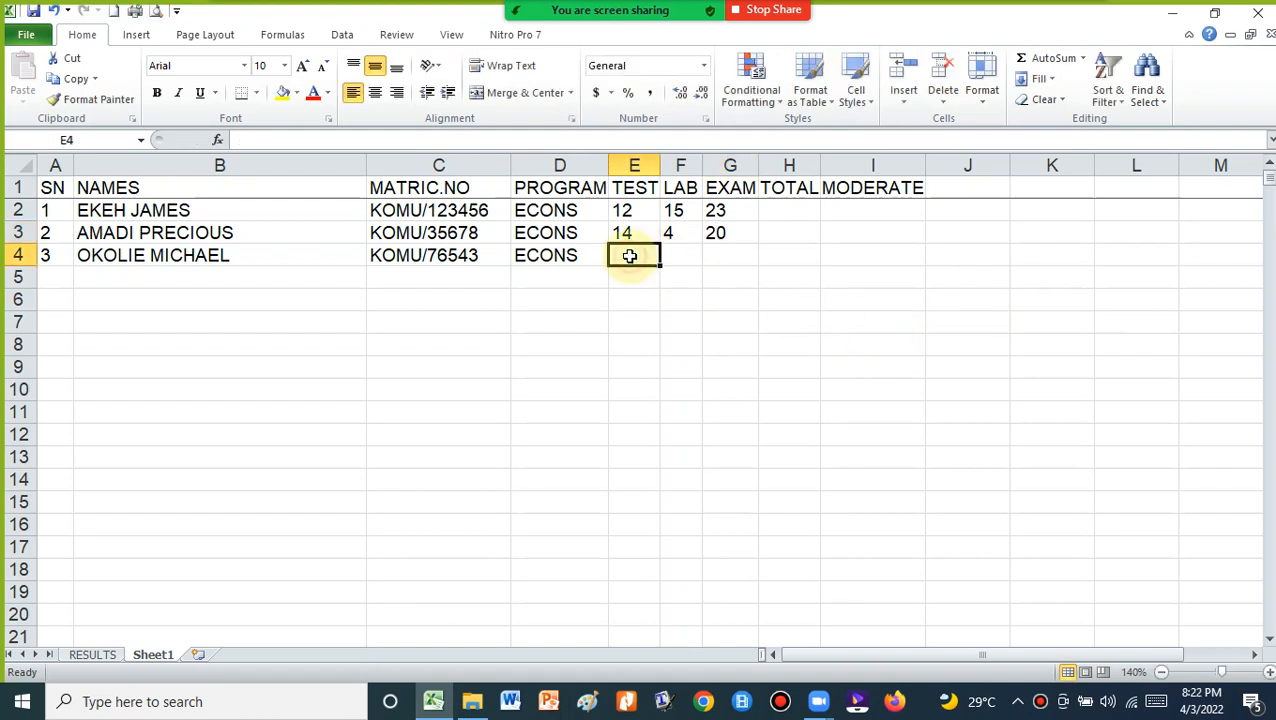
Enter the third student's TEST 15, LAB 16, EXAM 40, then view the RESULTS report
type("1")
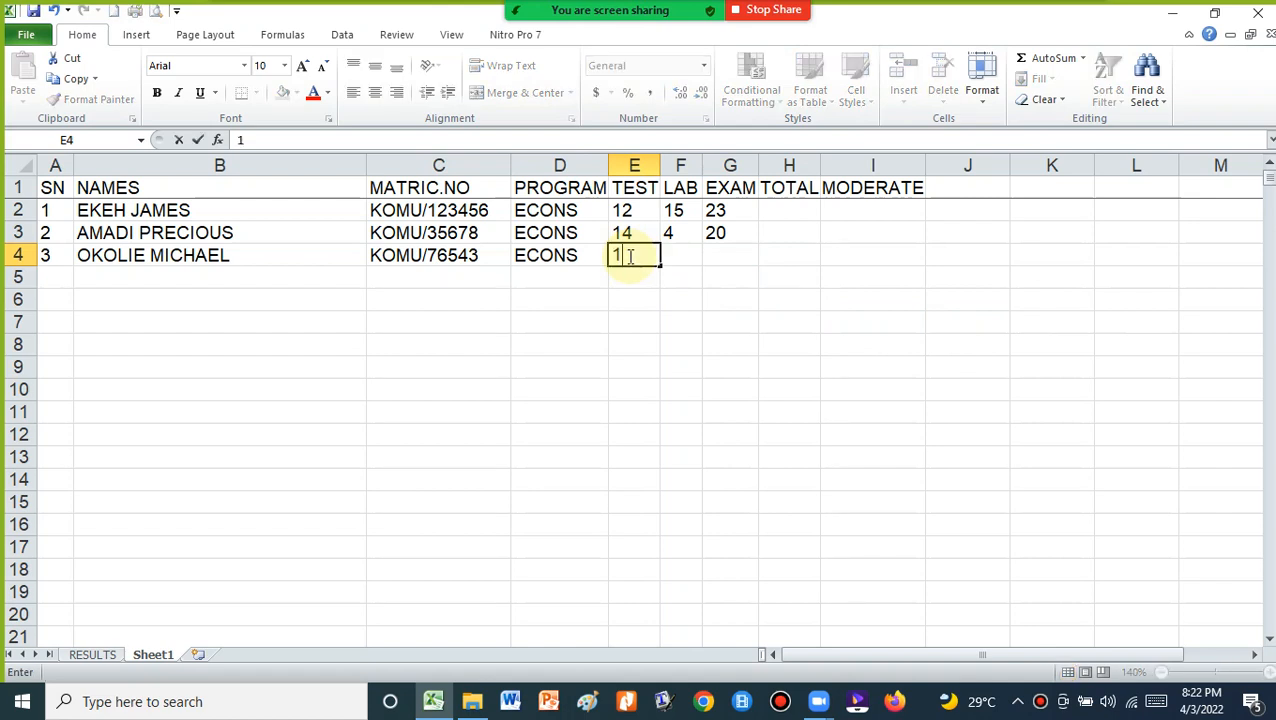
type("5")
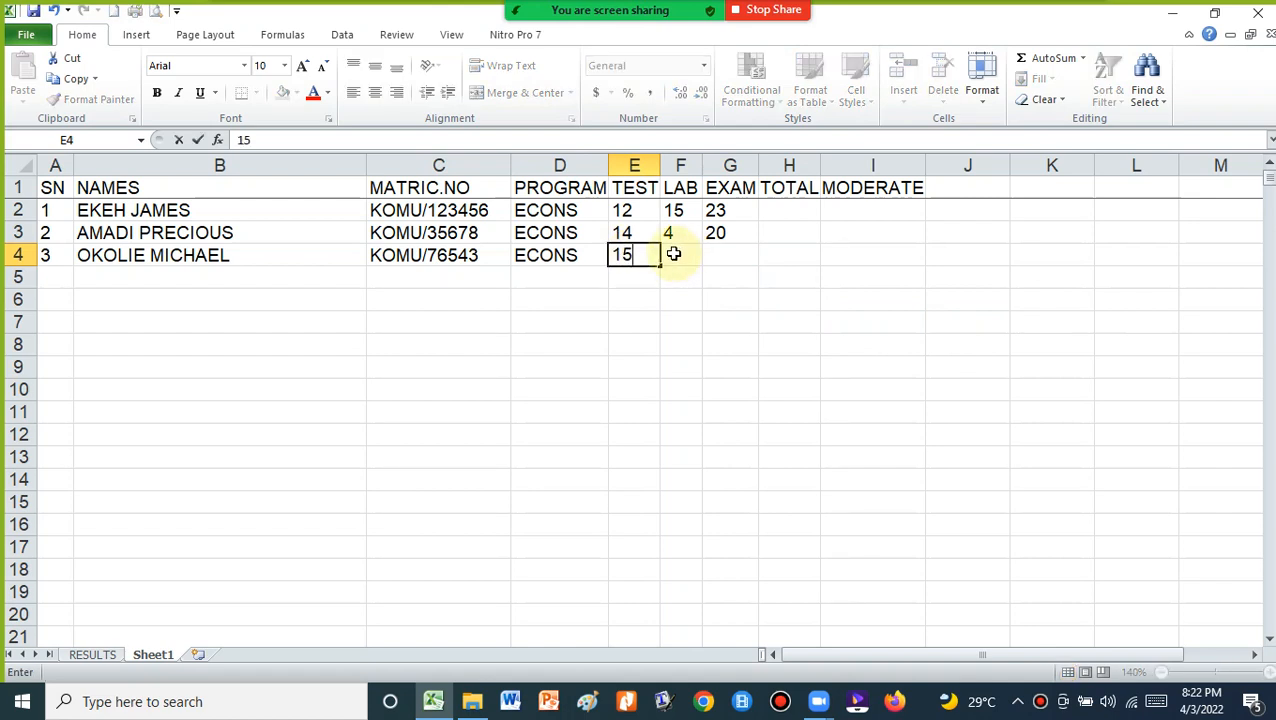
left_click(674, 254)
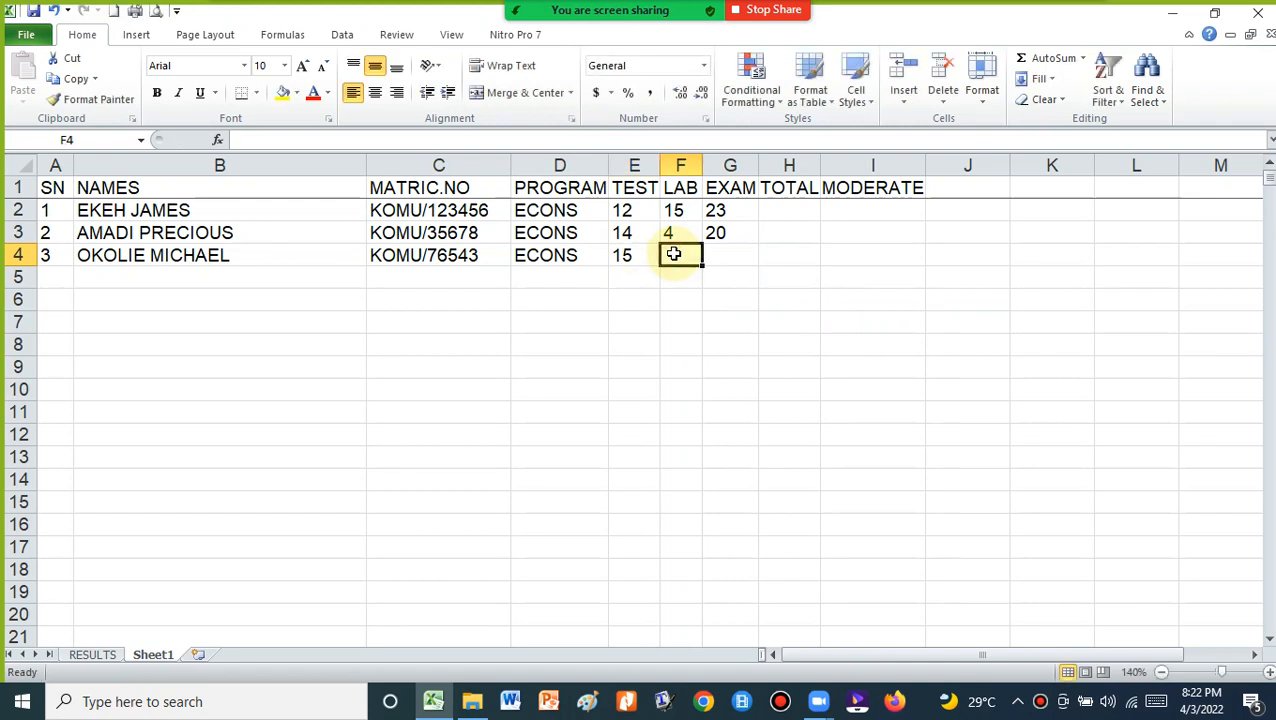
type("16")
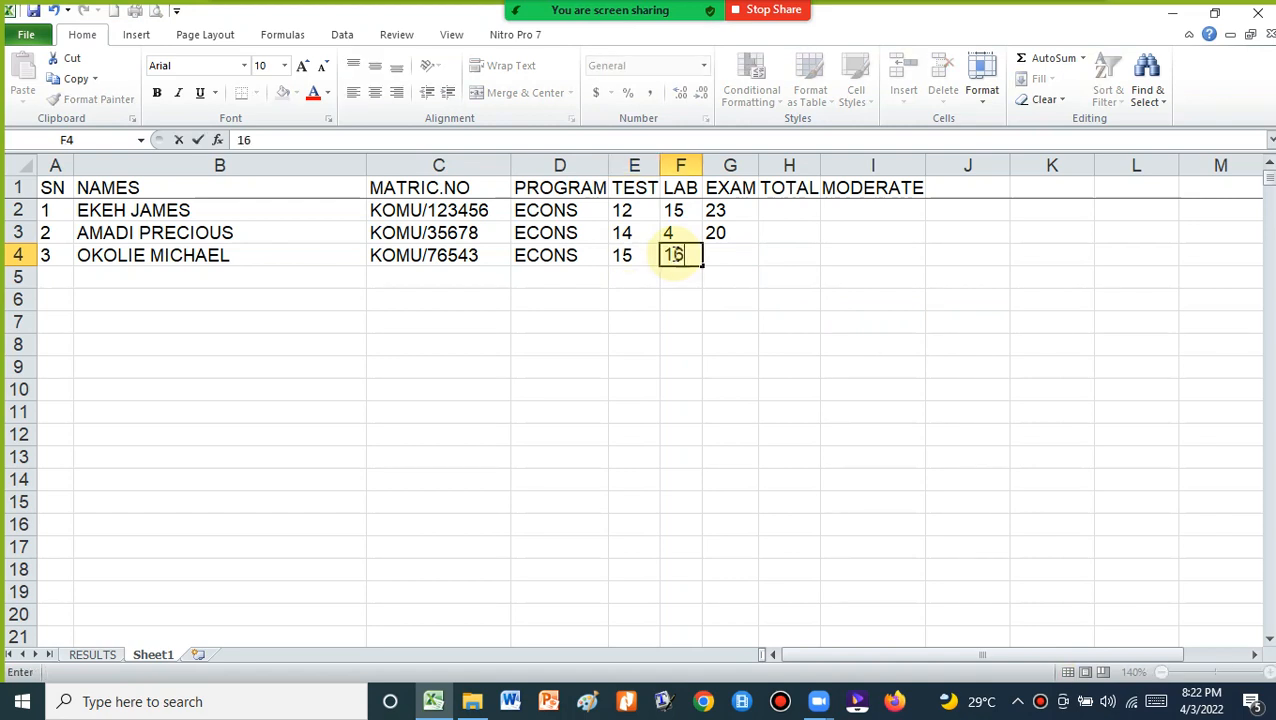
left_click(718, 257)
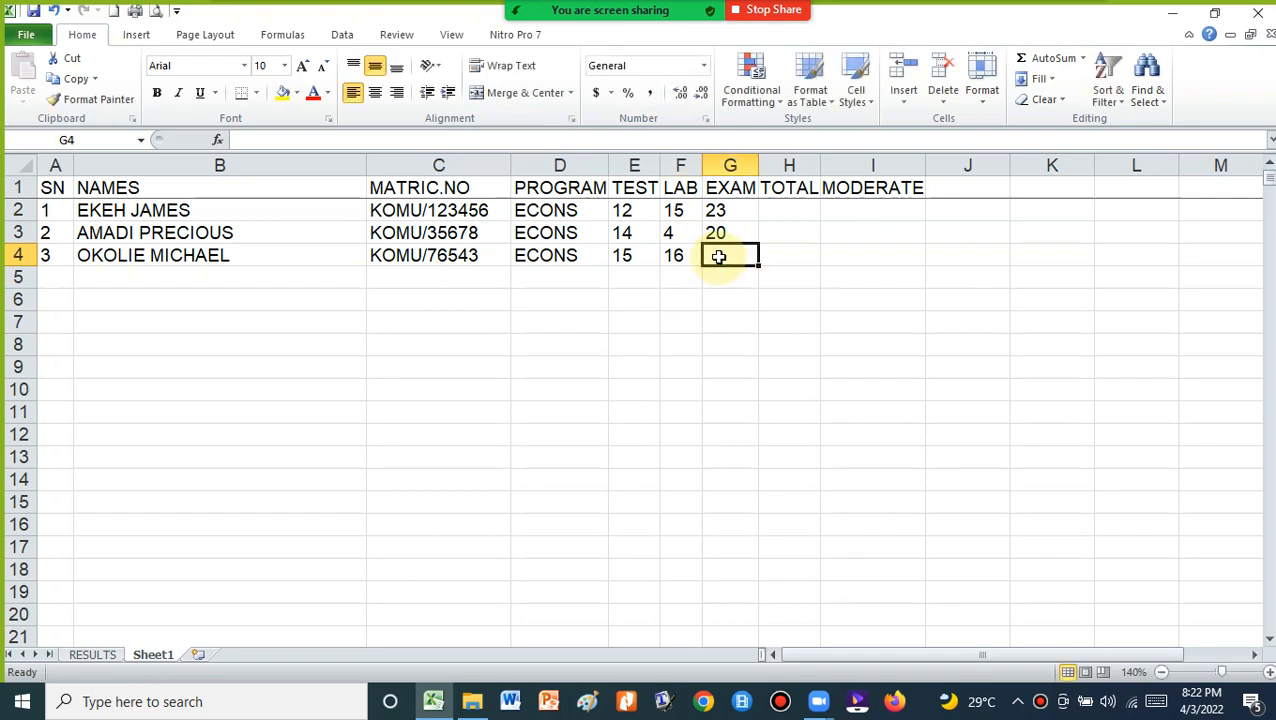
type("40")
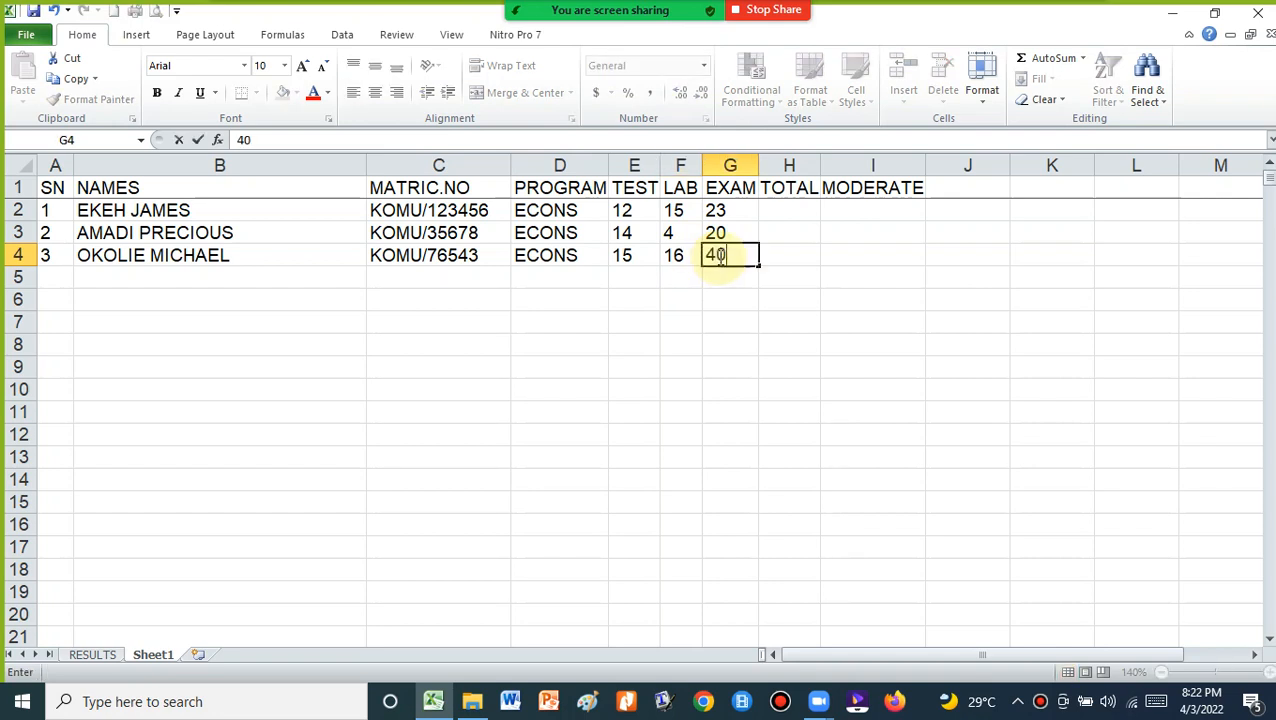
left_click(674, 300)
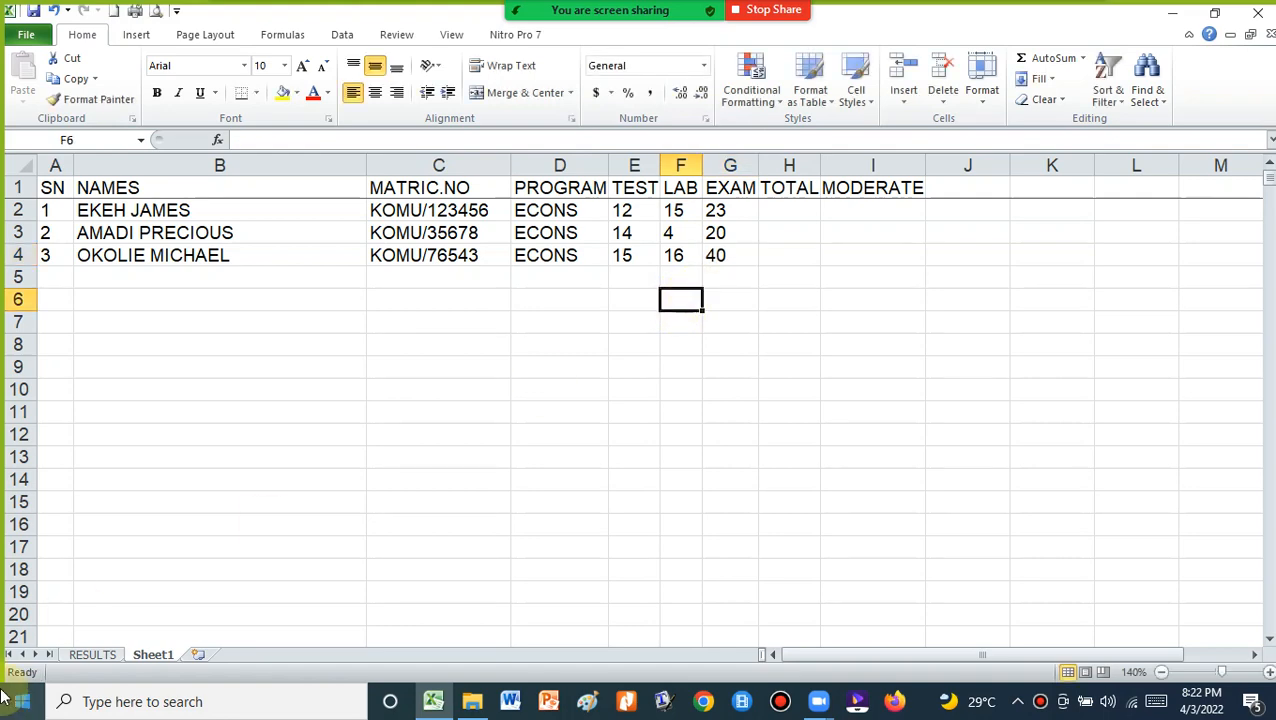
left_click(88, 658)
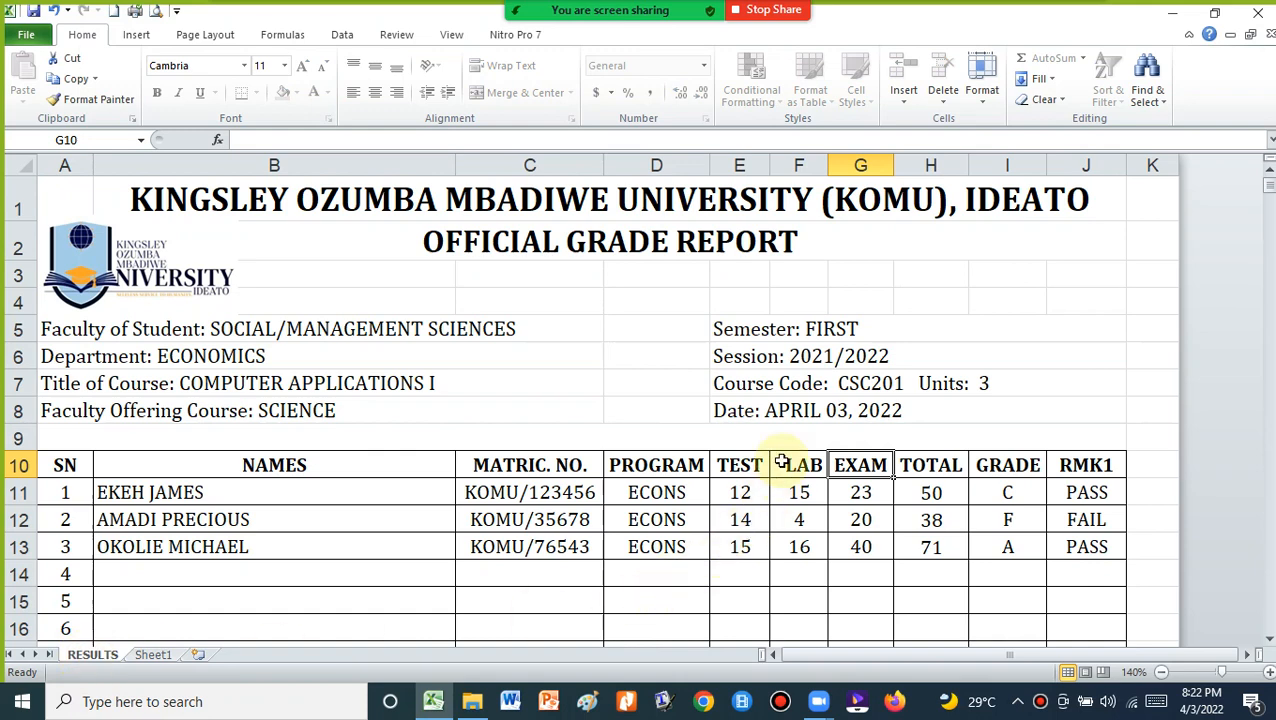
scroll(780, 461, "down", 1)
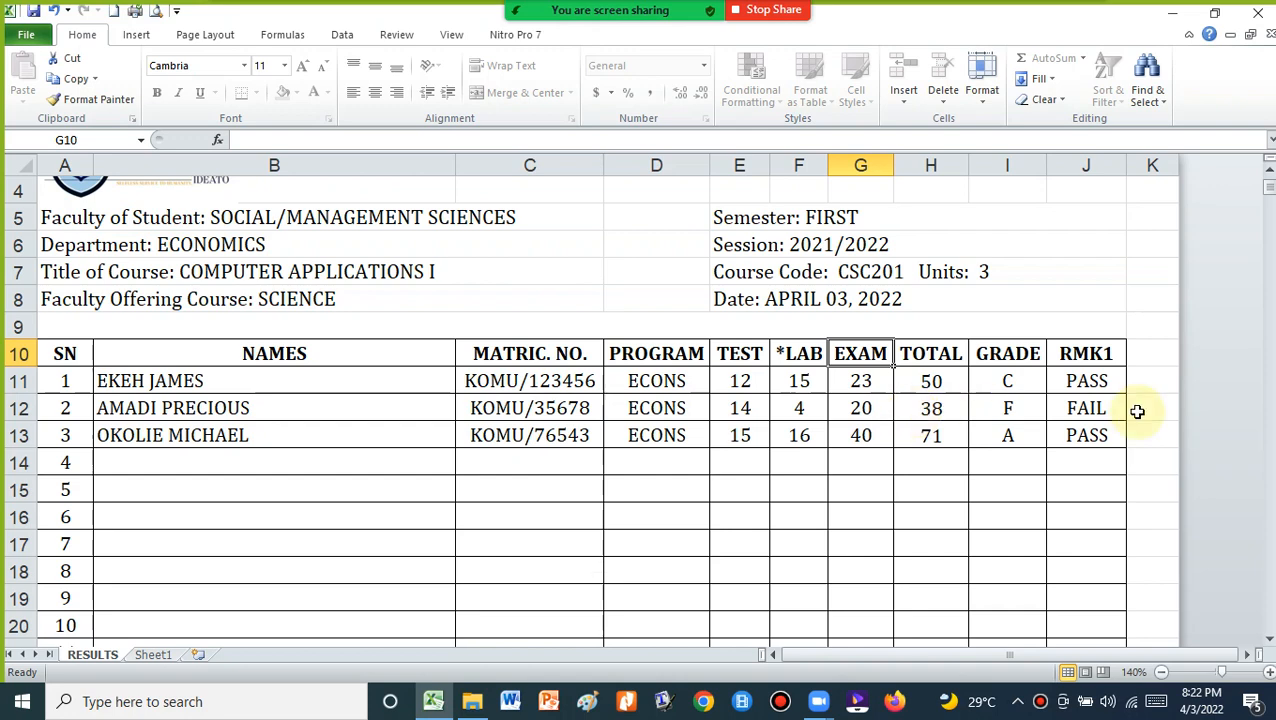
scroll(905, 385, "up", 1)
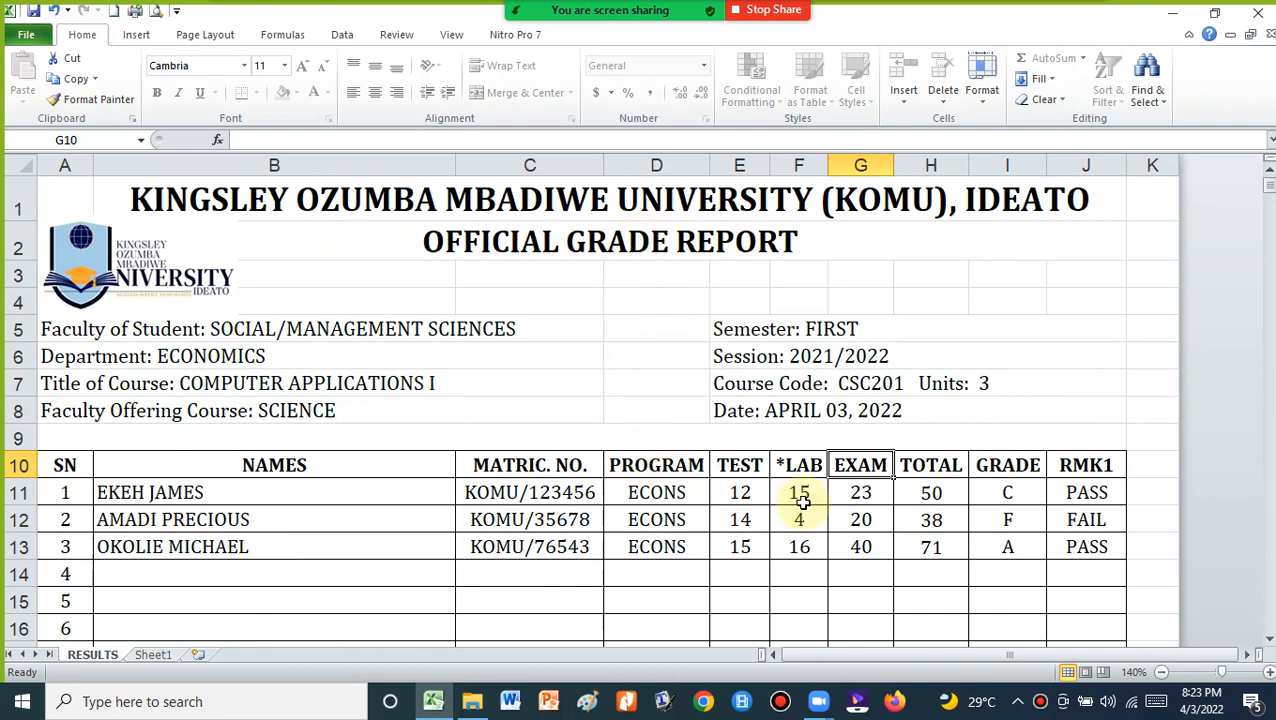
scroll(803, 494, "down", 2)
scroll(800, 460, "down", 7)
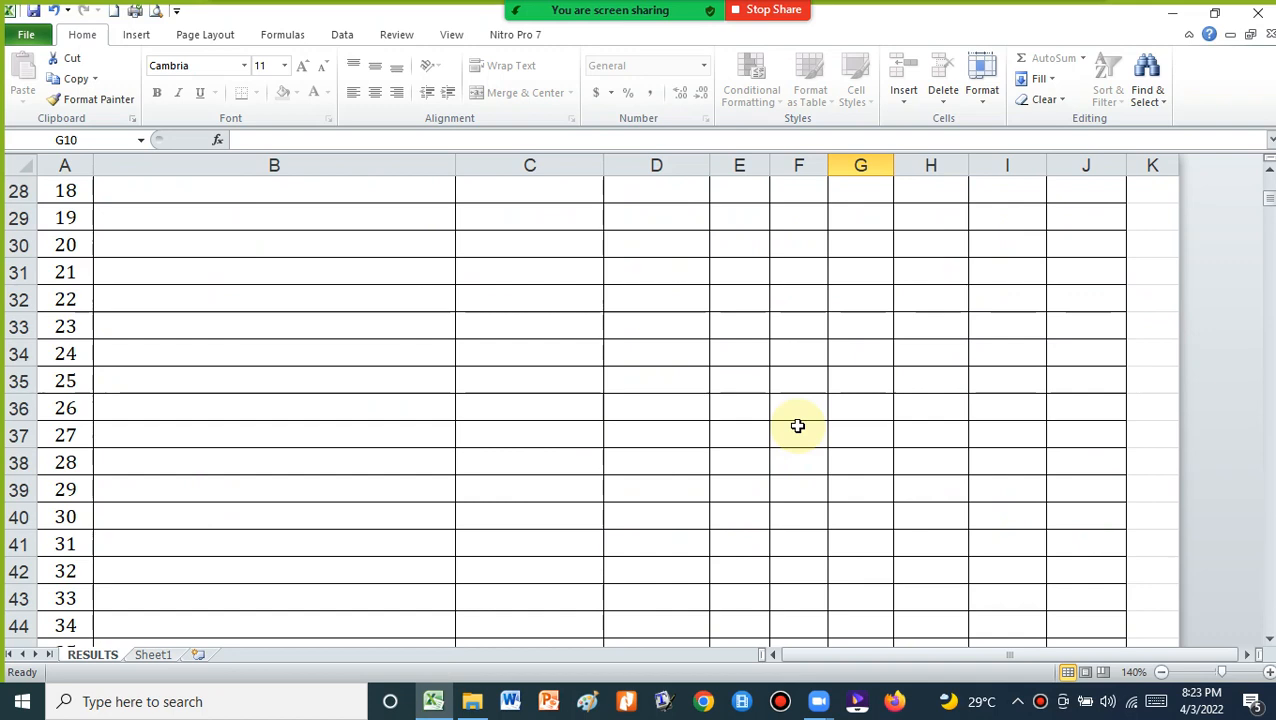
scroll(797, 426, "down", 6)
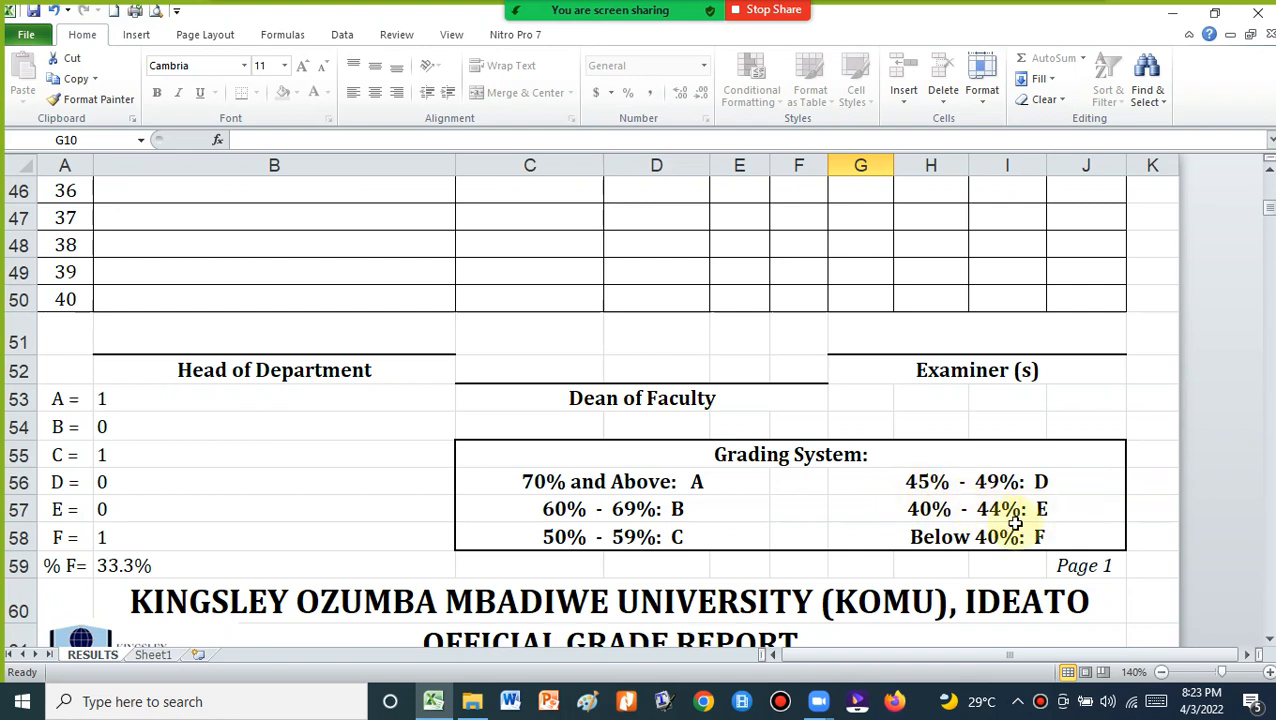
scroll(1015, 522, "up", 15)
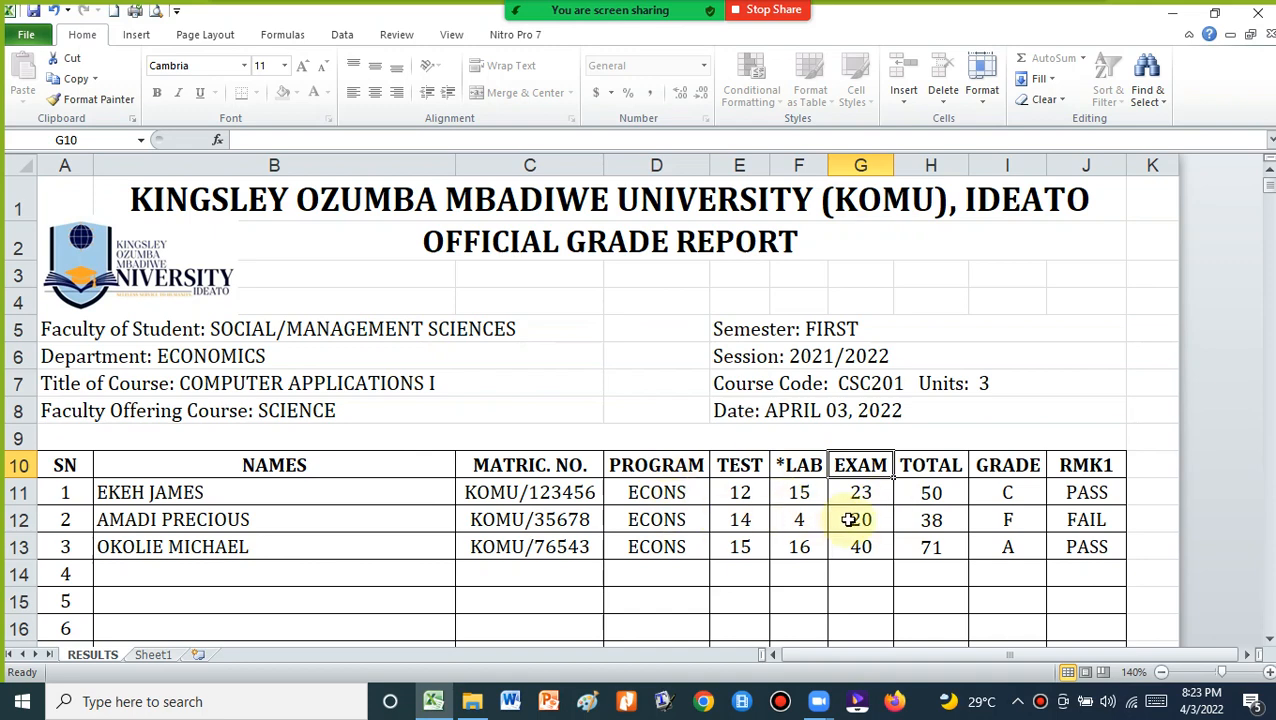
scroll(848, 519, "down", 13)
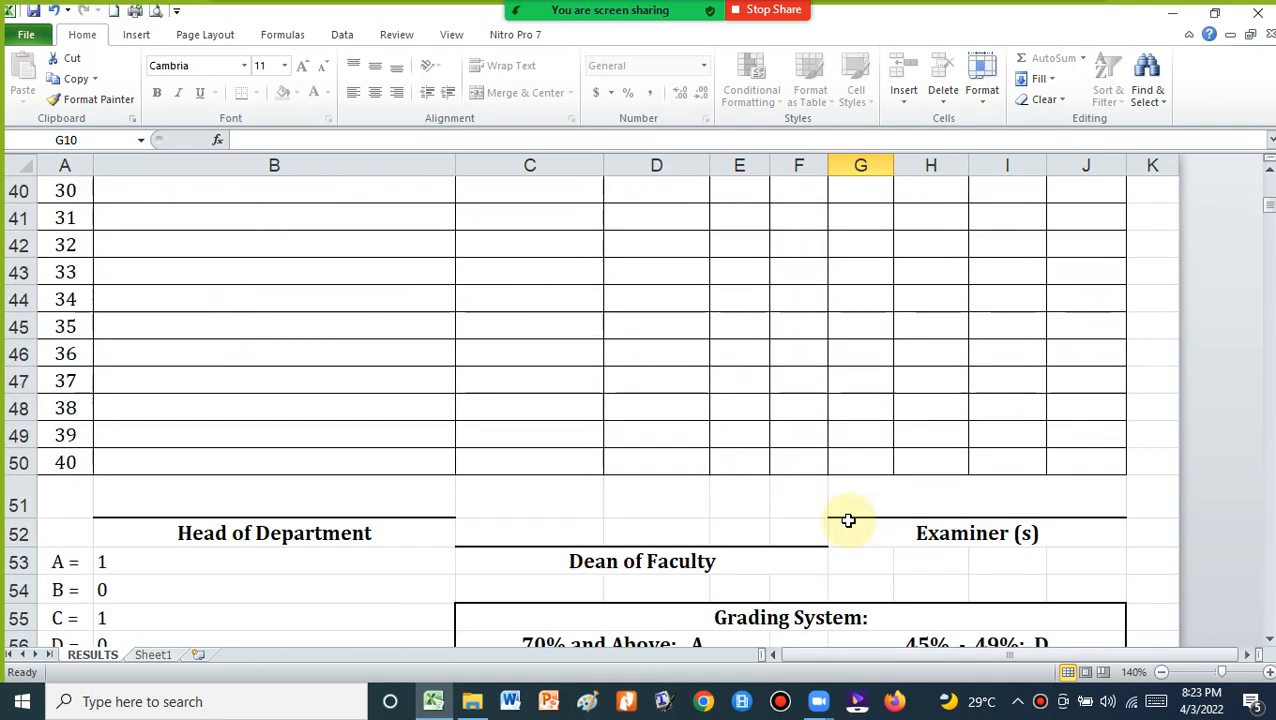
scroll(848, 519, "down", 3)
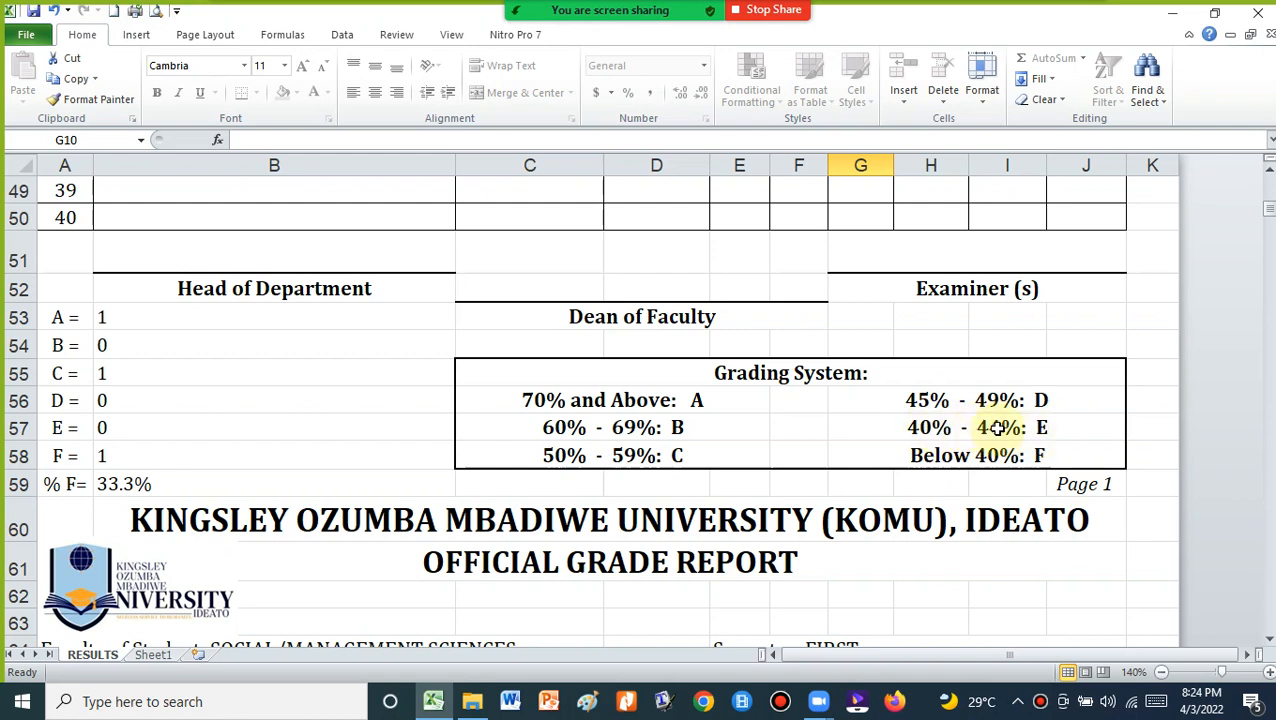
scroll(1018, 430, "up", 16)
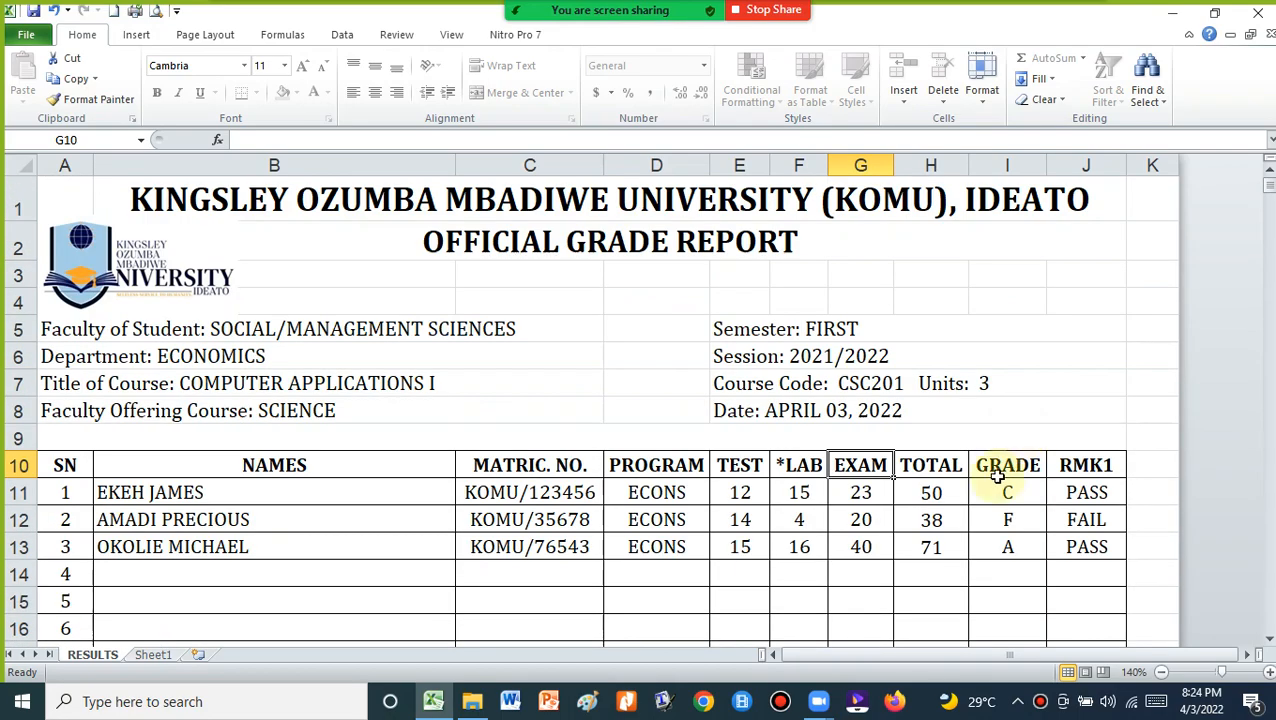
scroll(995, 475, "down", 18)
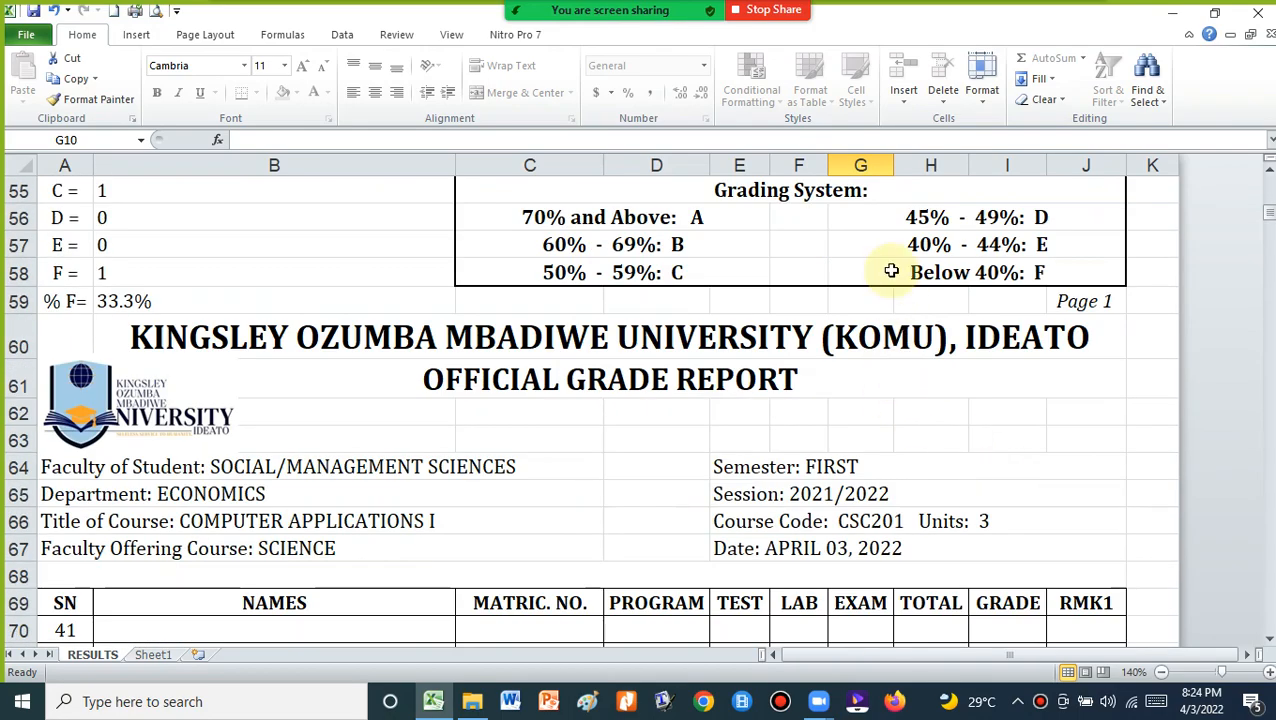
scroll(891, 273, "up", 2)
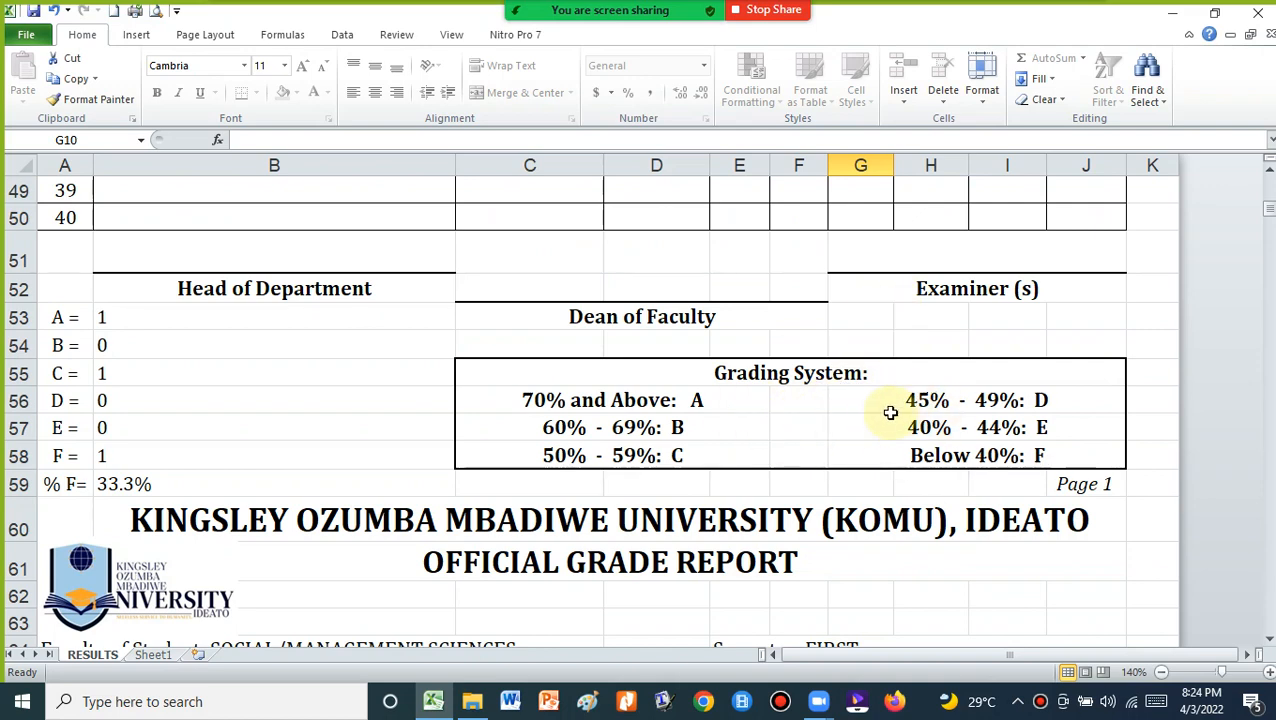
scroll(901, 420, "up", 16)
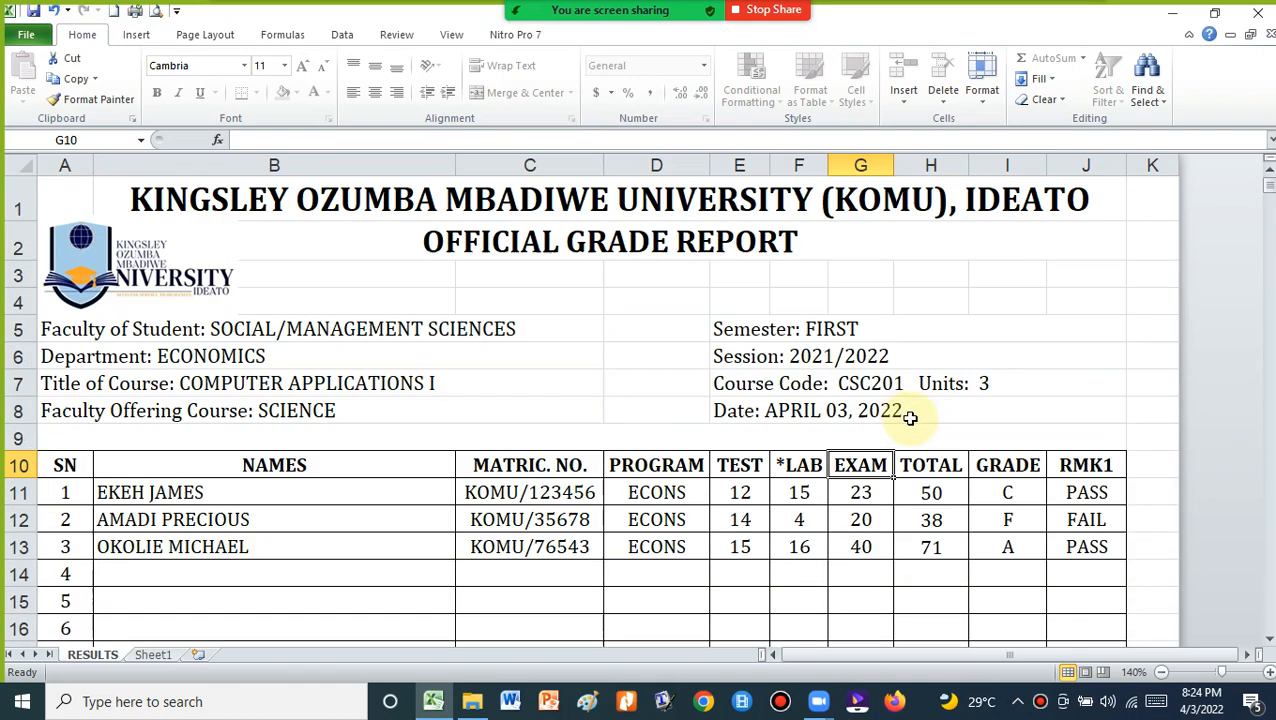
left_click(1080, 463)
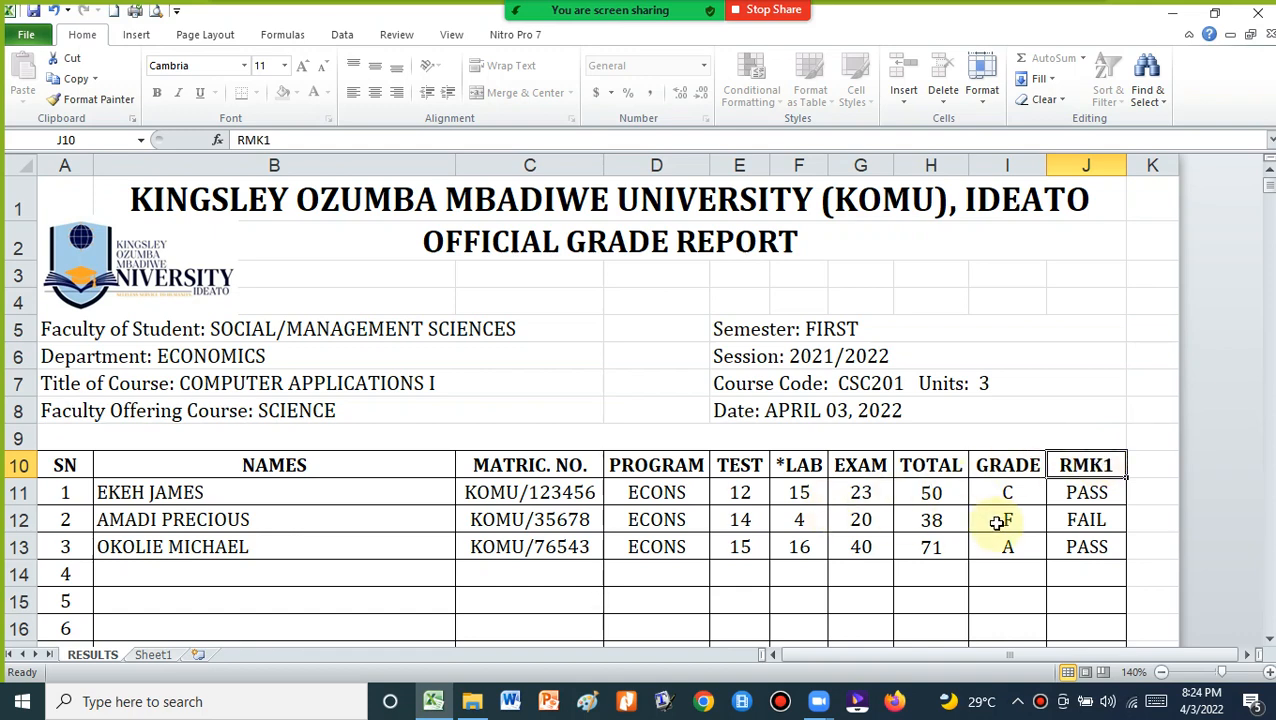
scroll(997, 521, "down", 15)
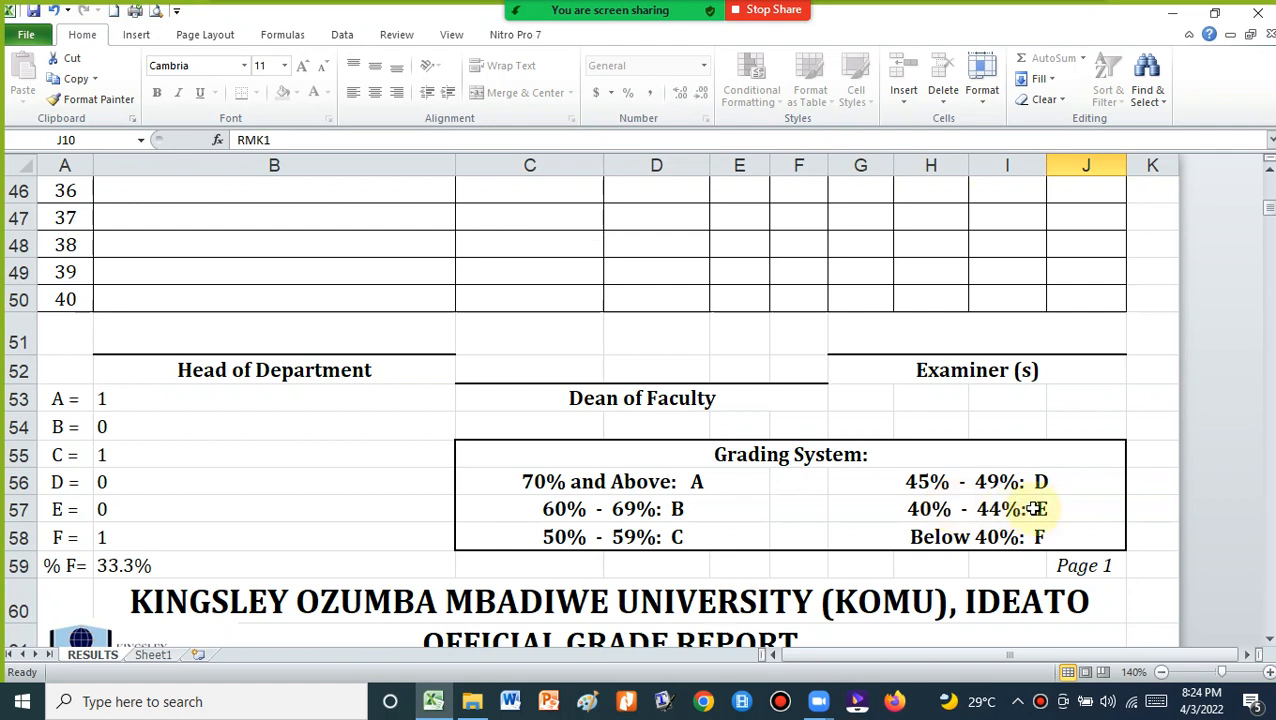
scroll(1038, 508, "up", 14)
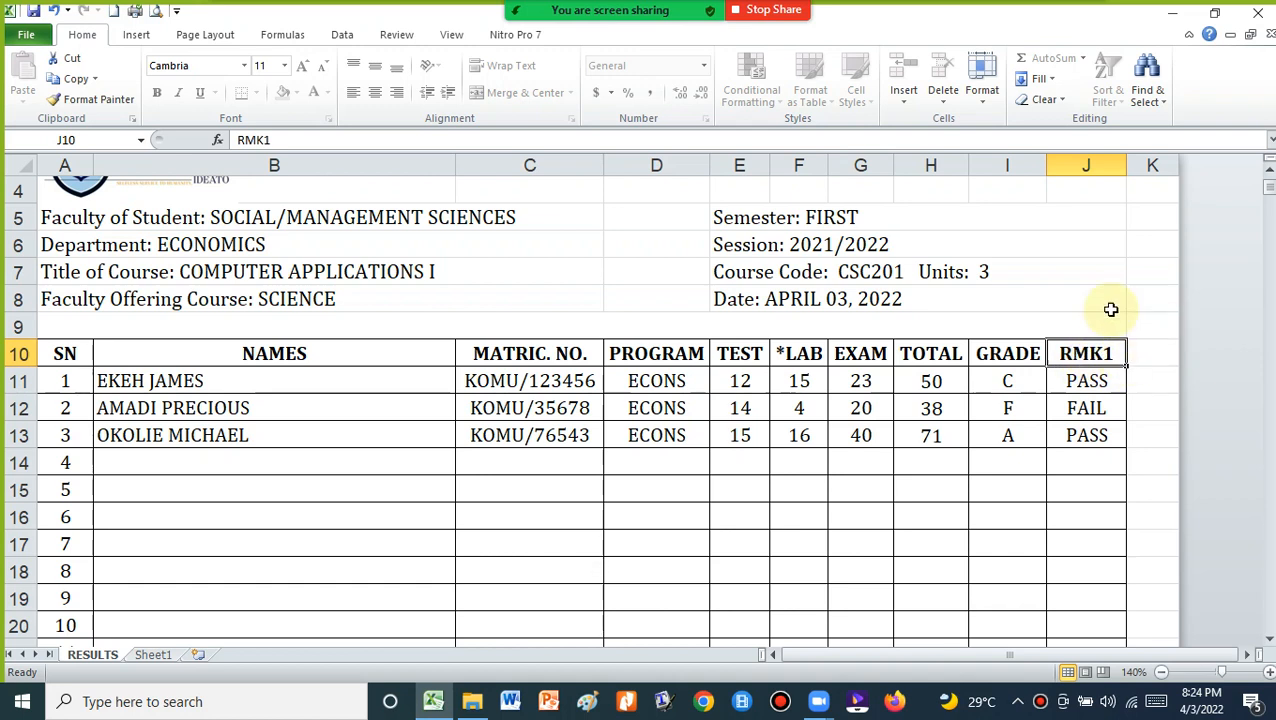
Retype the J10 remark column heading from RMK1 to RMK2 in the formula bar
left_click(287, 139)
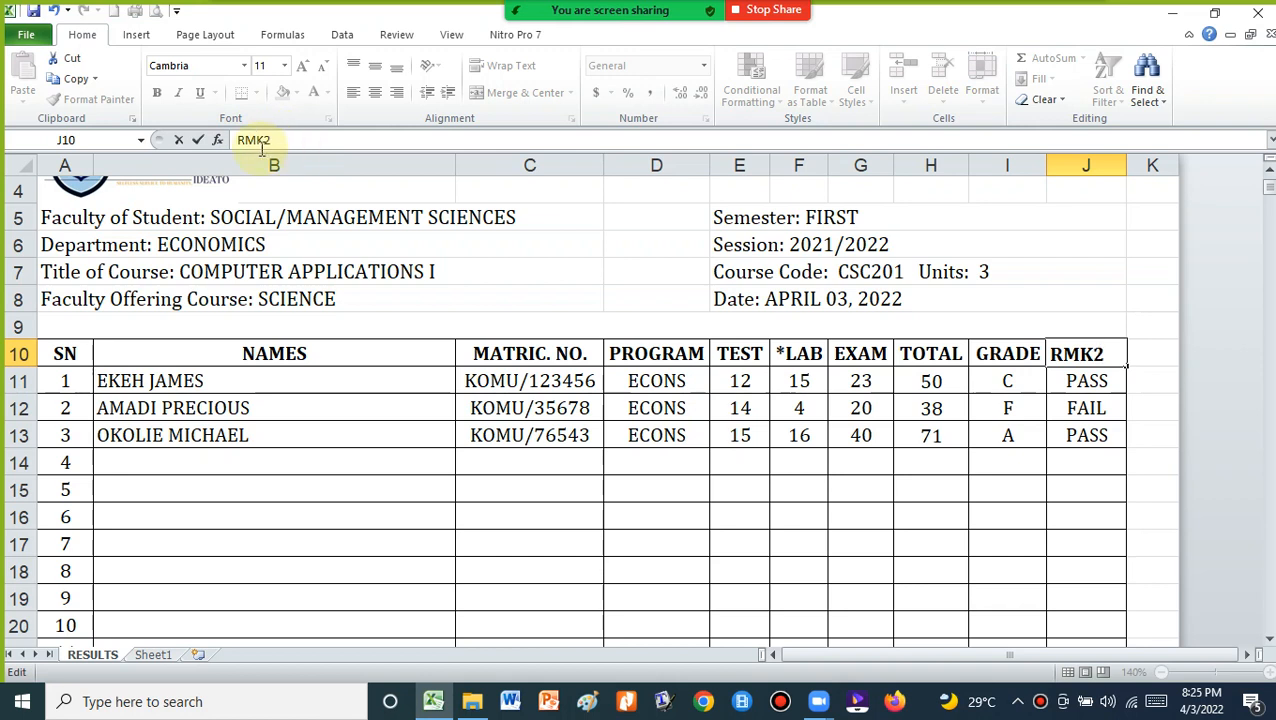
left_click(198, 140)
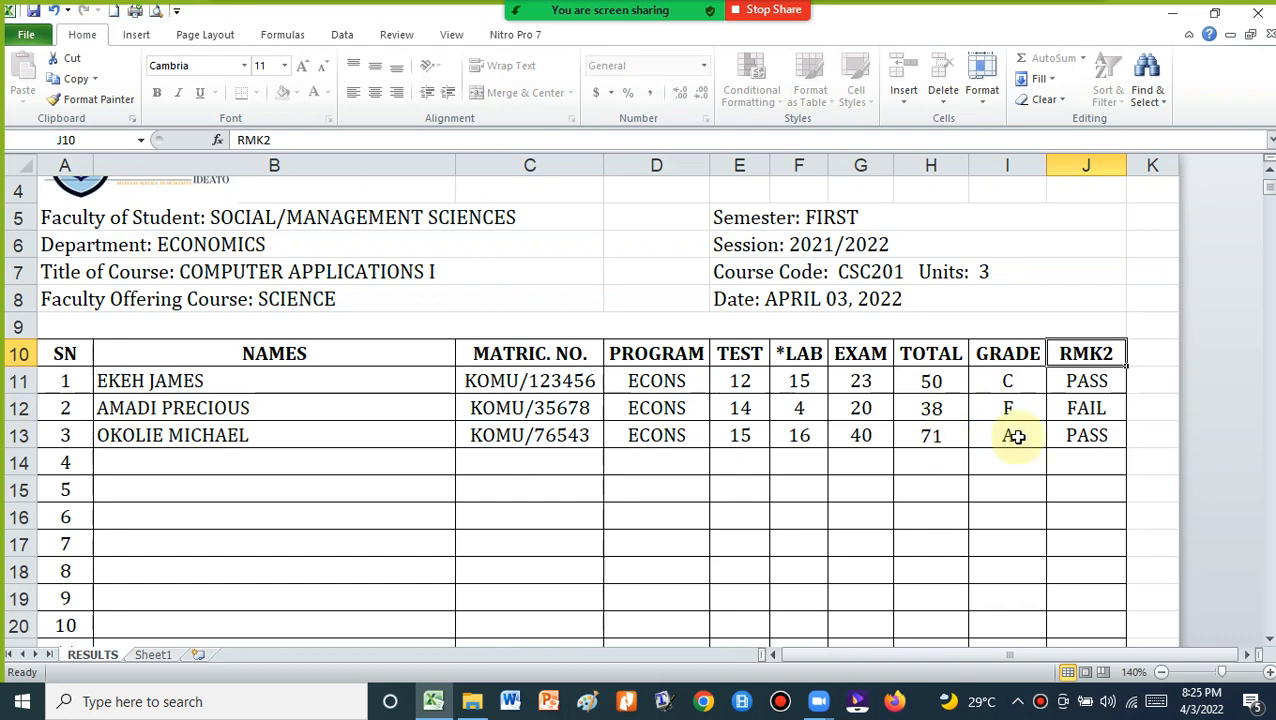
scroll(1017, 436, "down", 12)
scroll(1017, 436, "down", 3)
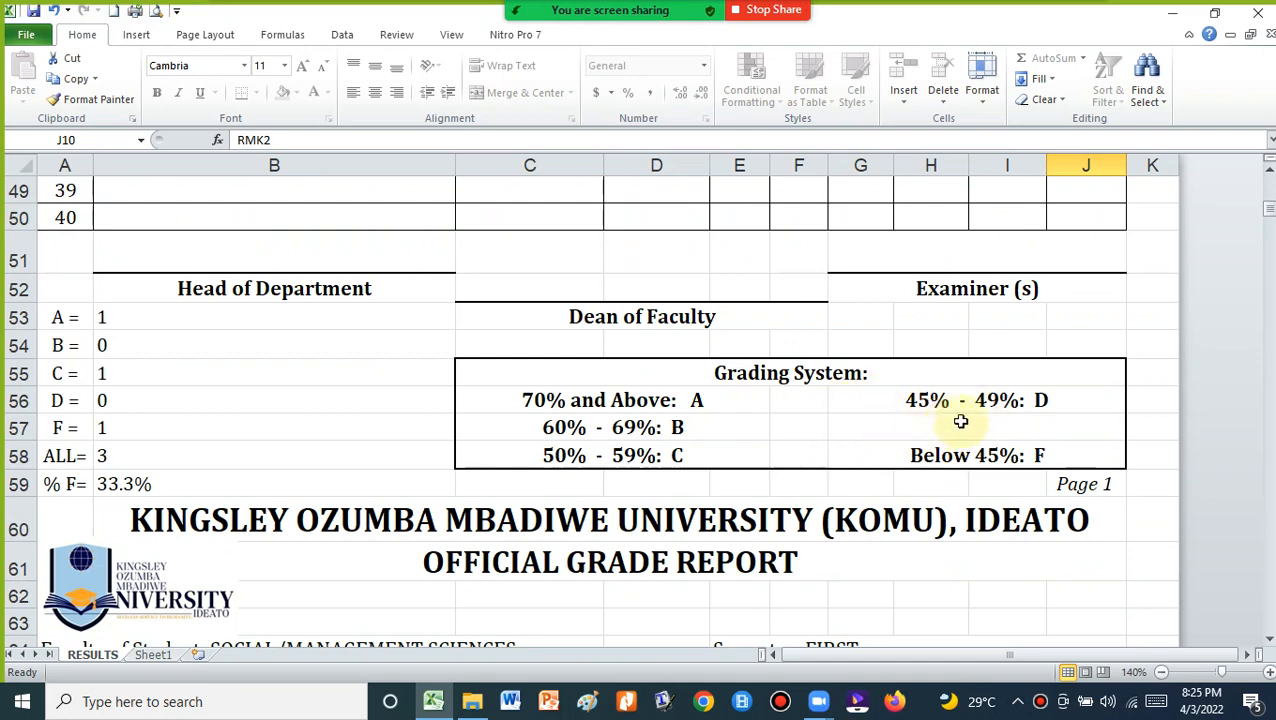
scroll(883, 410, "down", 16)
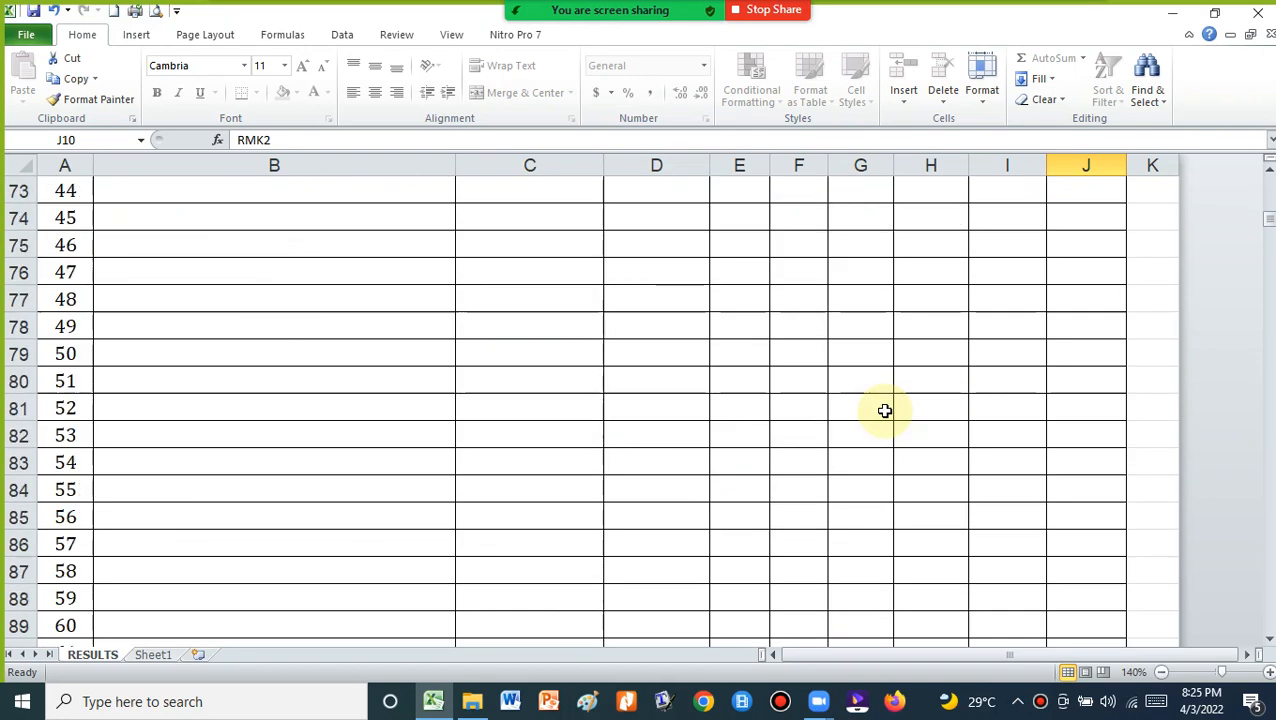
scroll(883, 410, "down", 3)
scroll(797, 462, "down", 1)
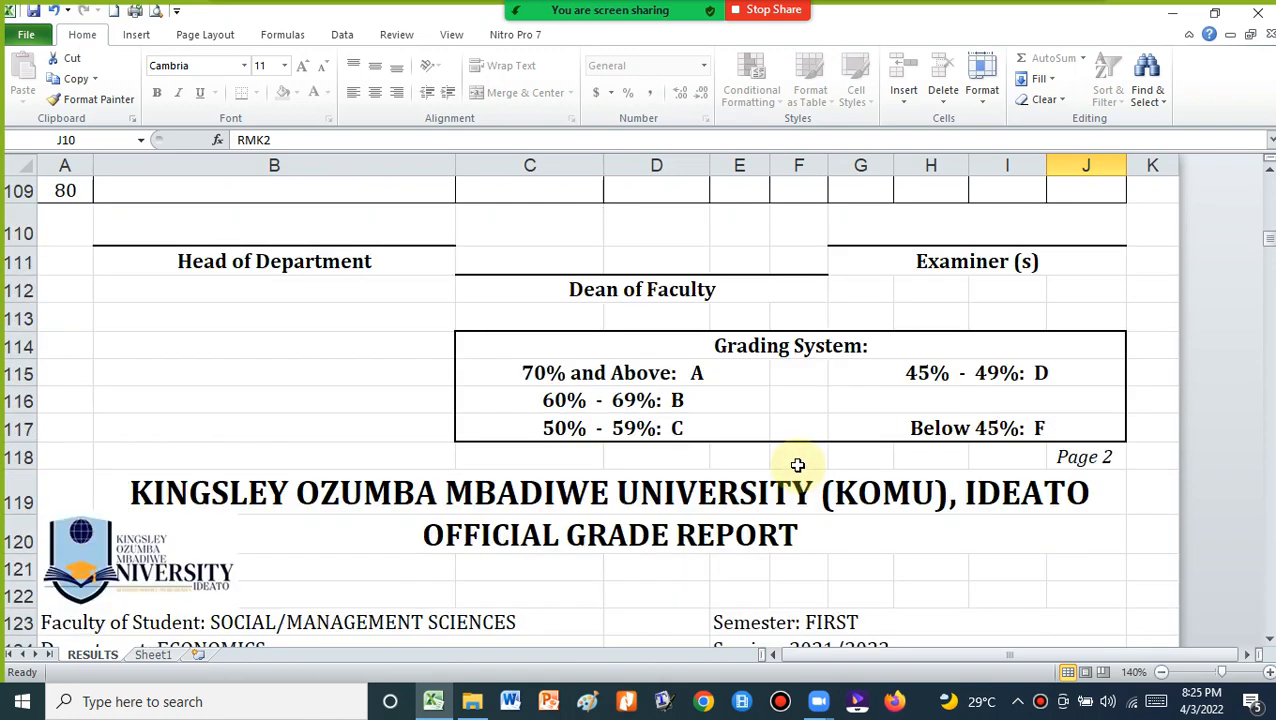
scroll(850, 404, "up", 20)
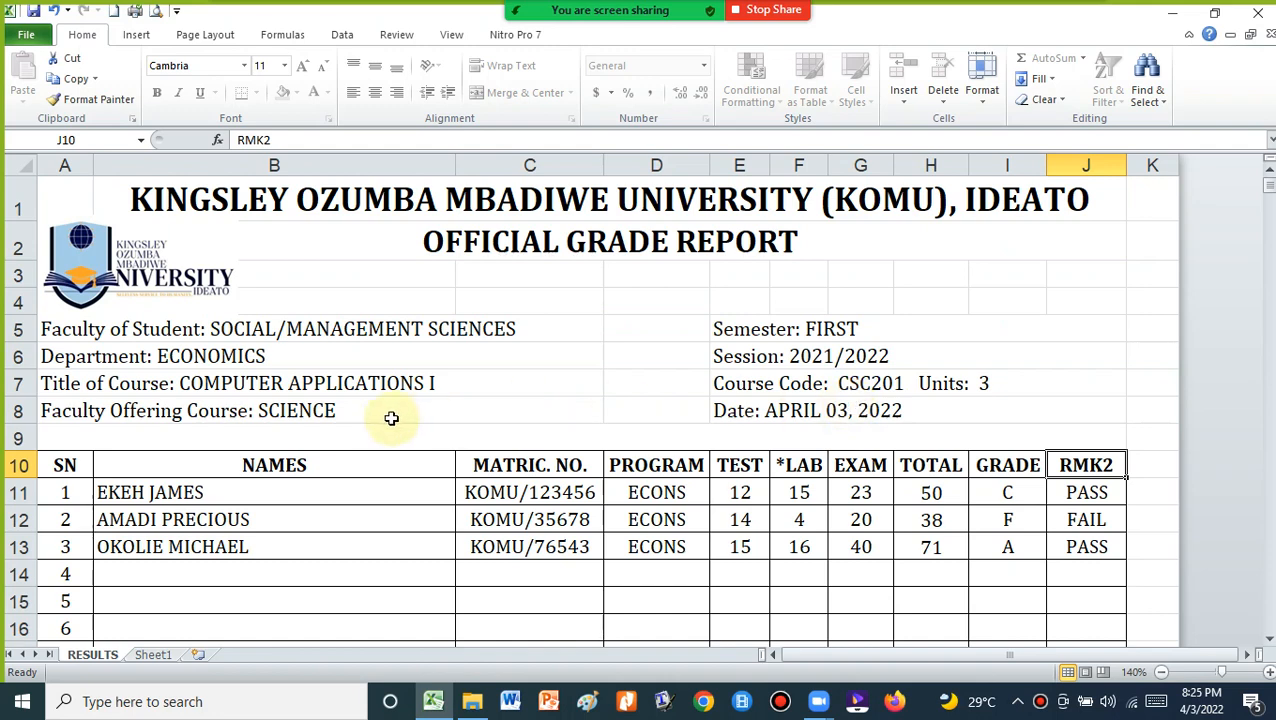
scroll(268, 440, "down", 9)
scroll(268, 437, "down", 7)
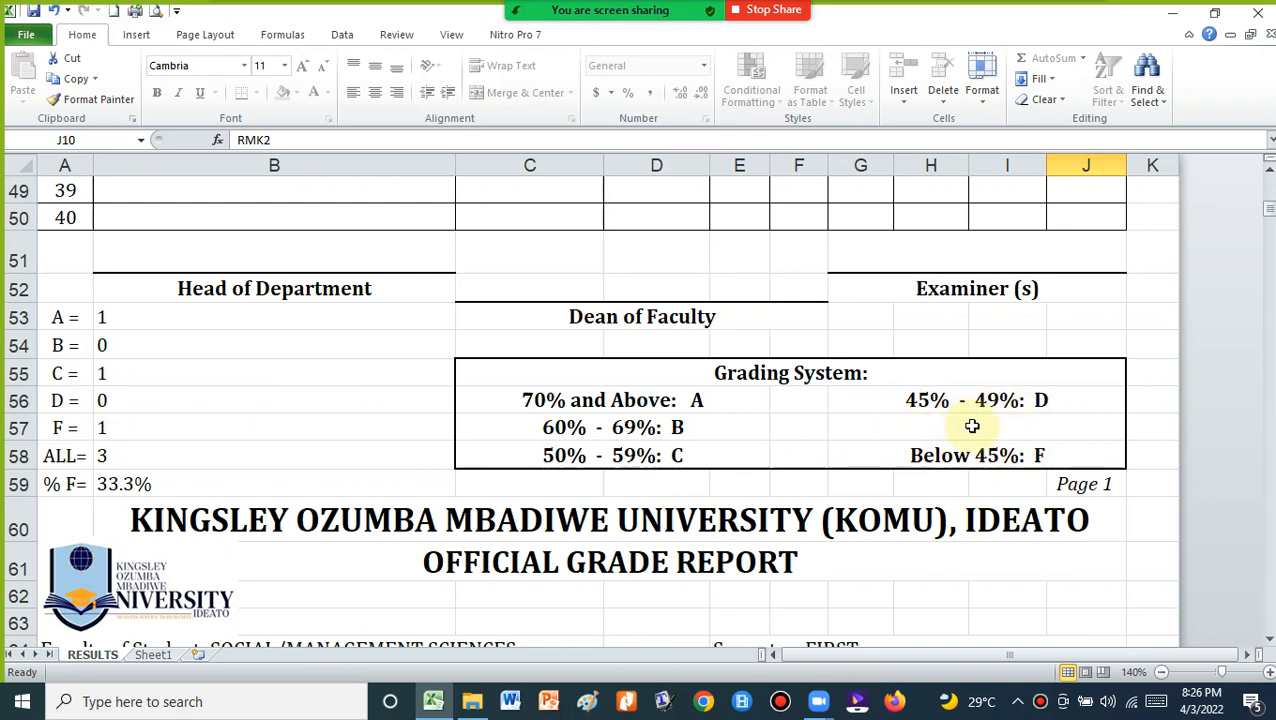
scroll(998, 428, "up", 15)
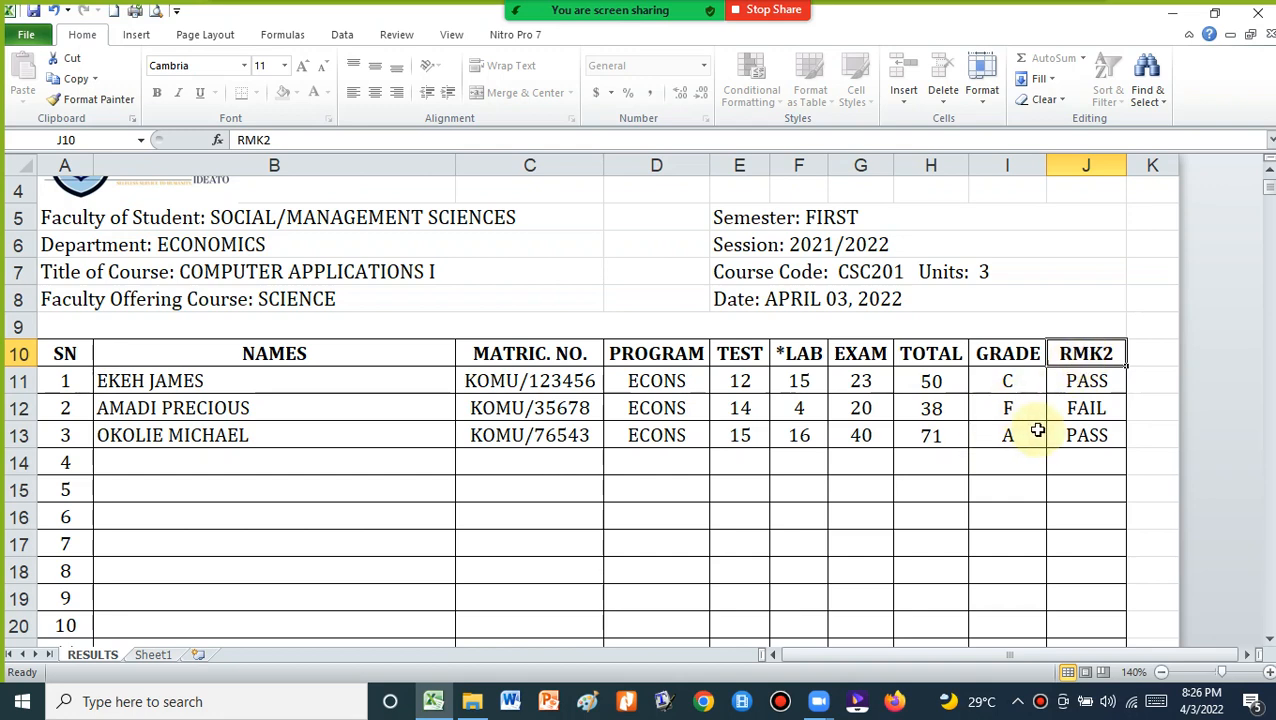
Attempt to edit protected cell B14 on RESULTS, dismiss the warning, and go to Sheet1
double_click(173, 462)
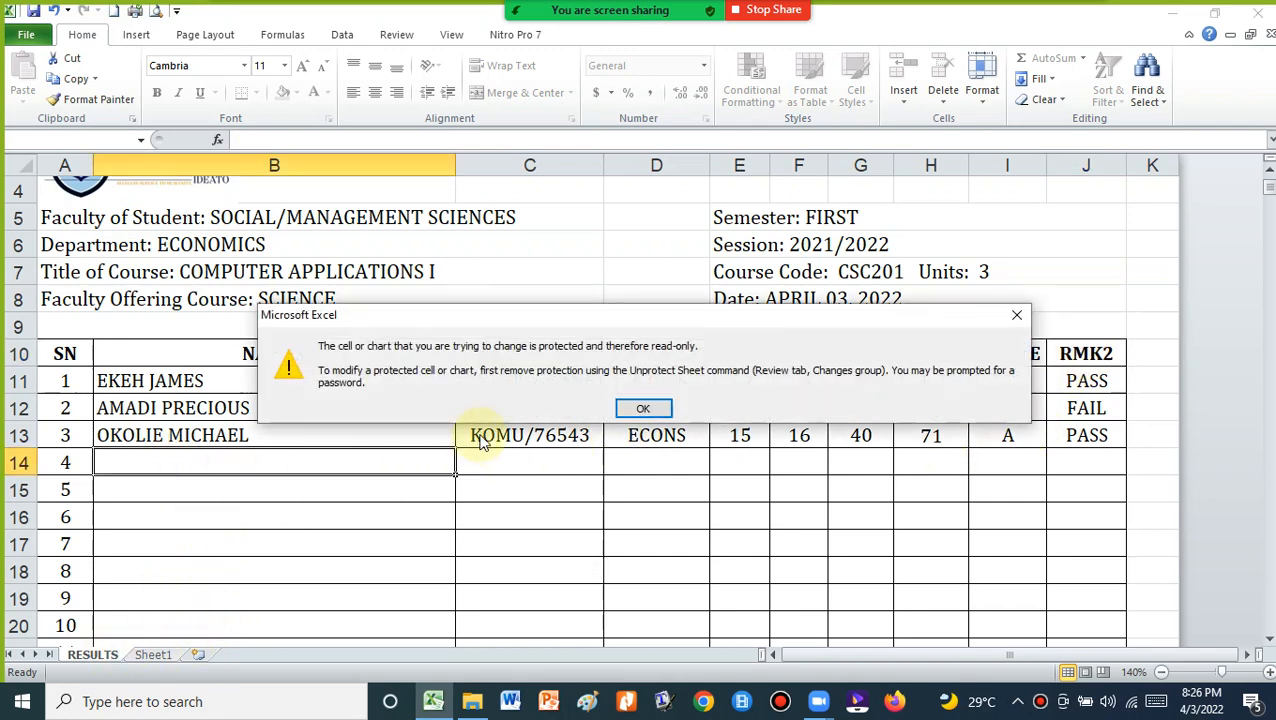
left_click(642, 407)
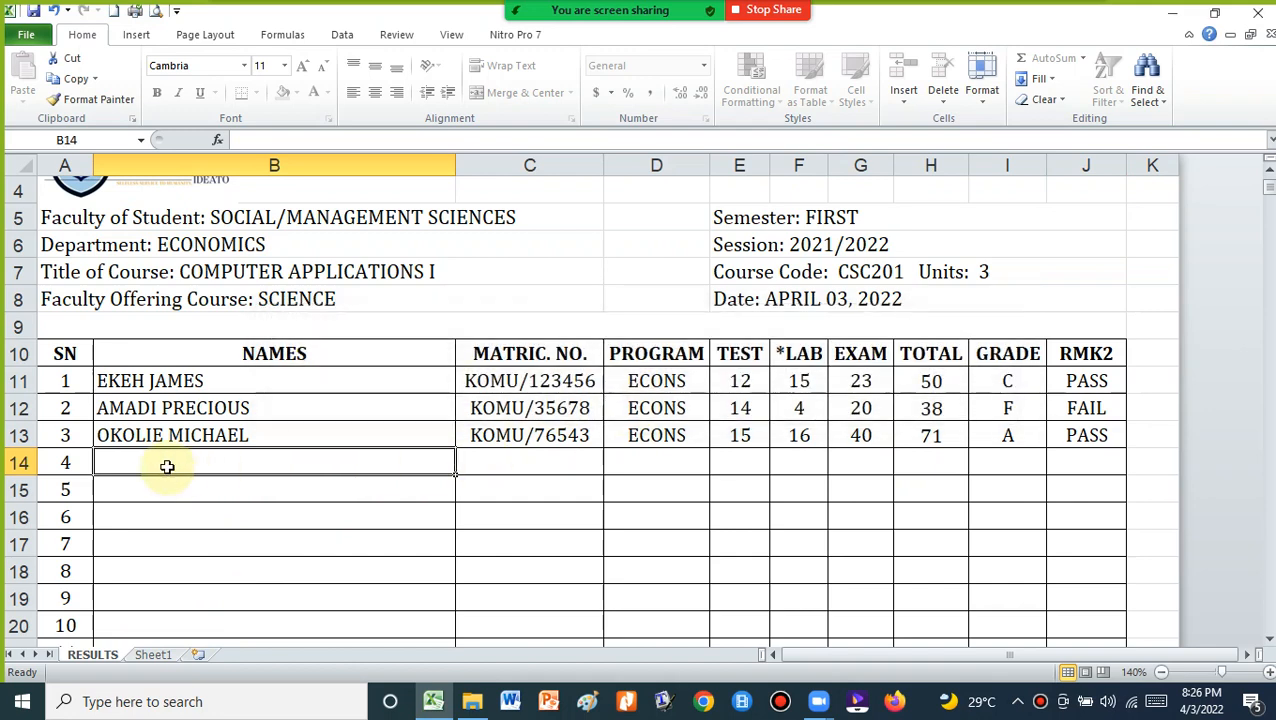
left_click(155, 655)
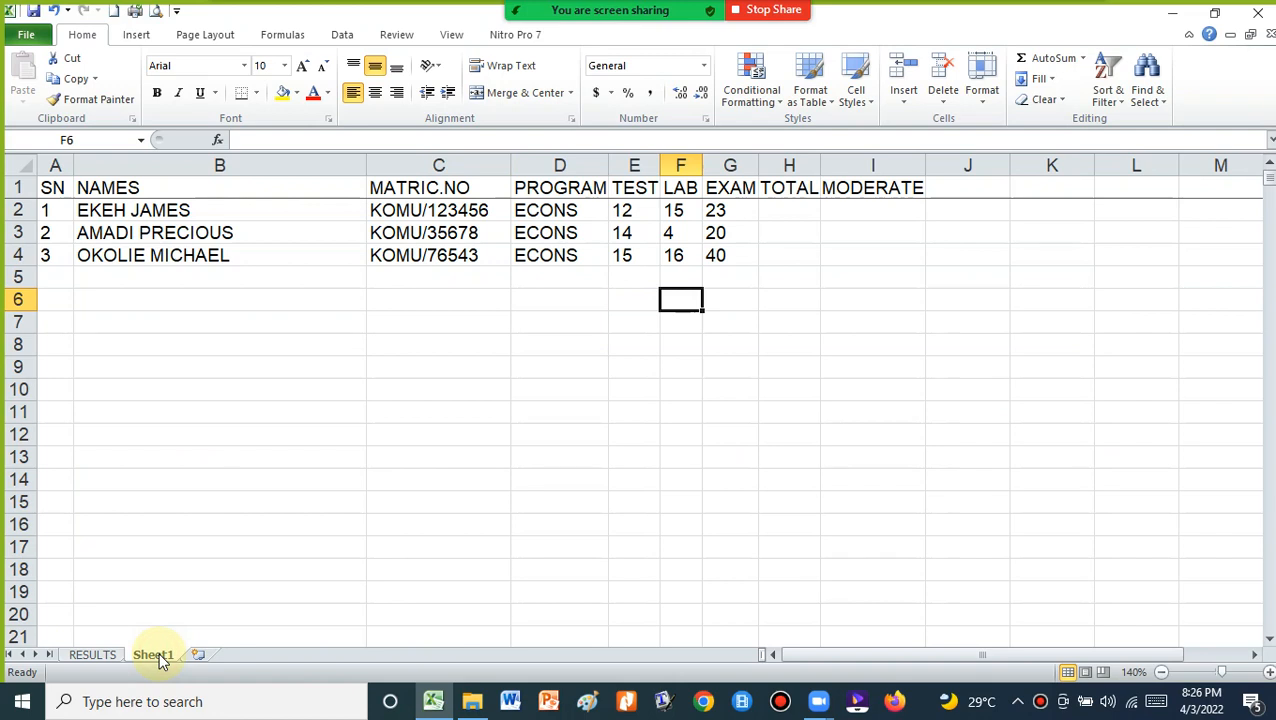
Add the fourth student's name, matric number and SN 4 in row 5 of Sheet1
left_click(141, 274)
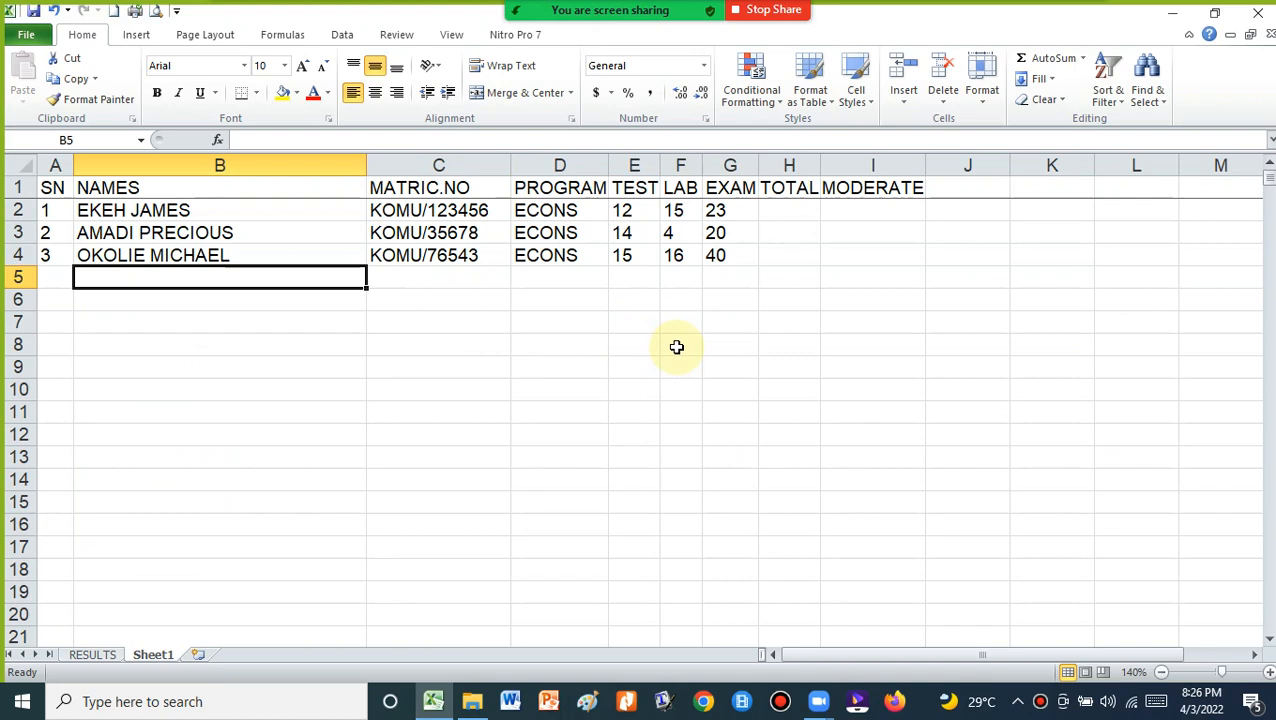
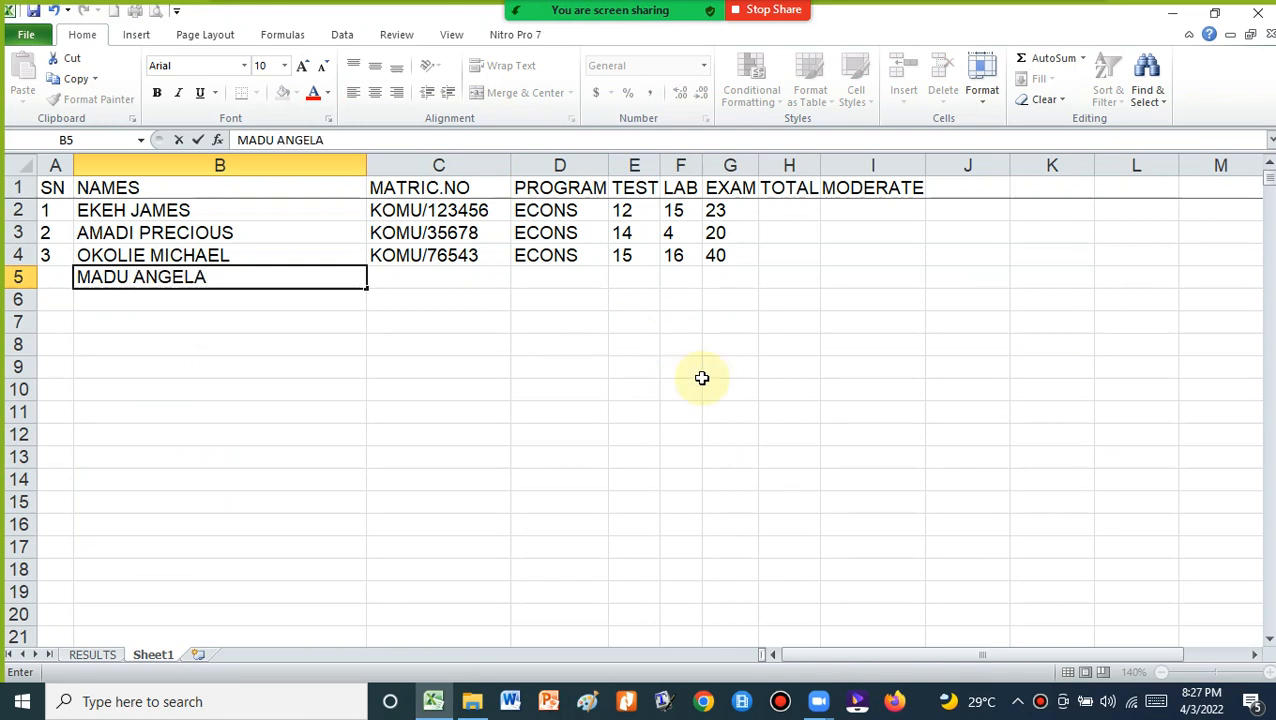
left_click(445, 279)
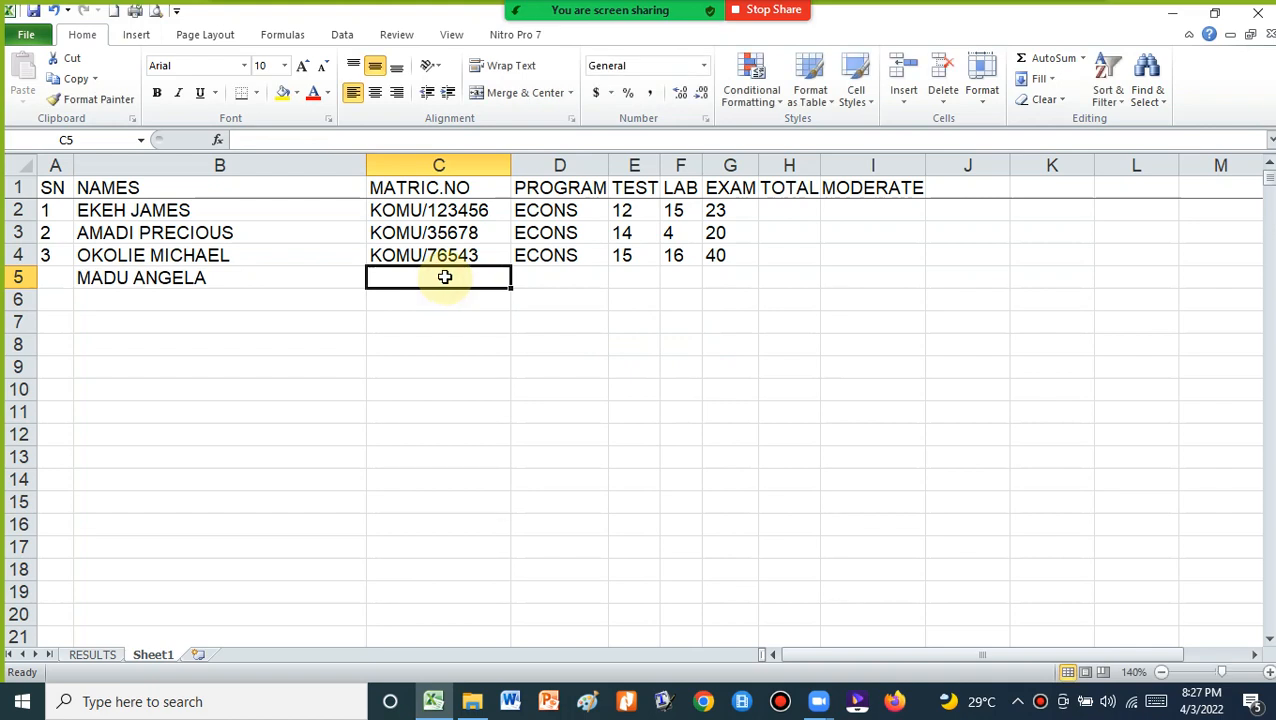
type("KO")
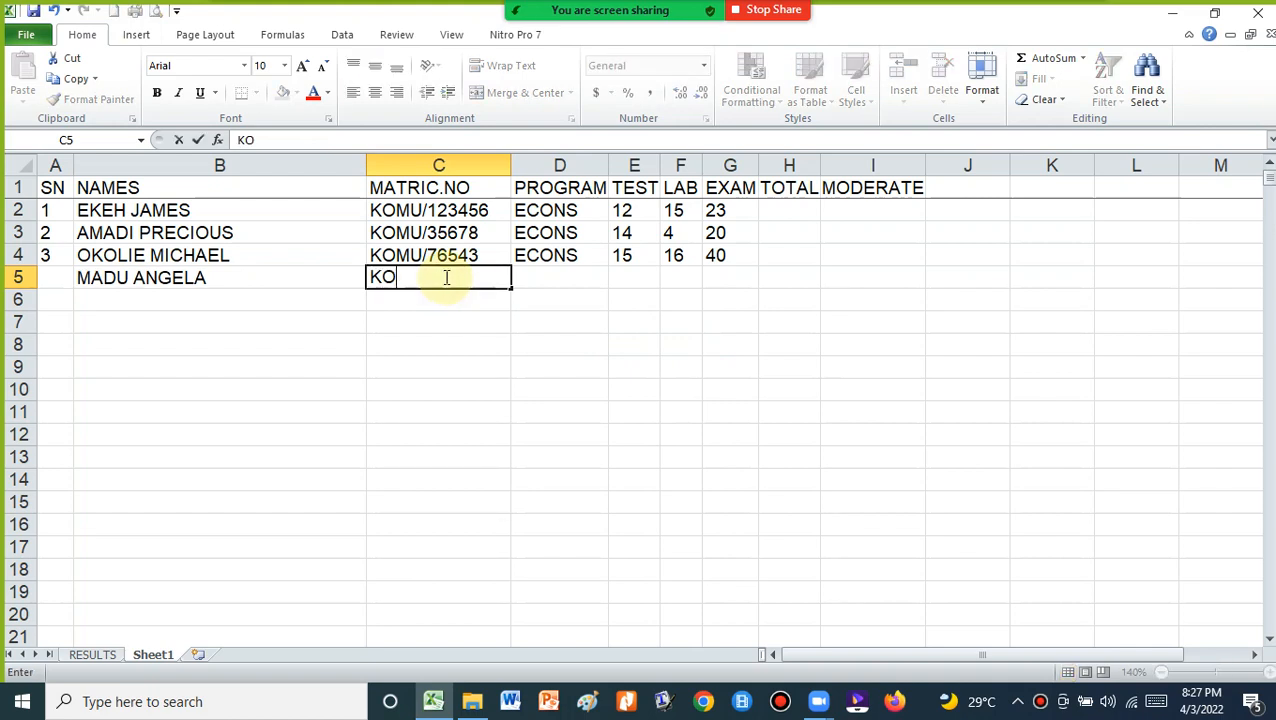
type("MU/45678")
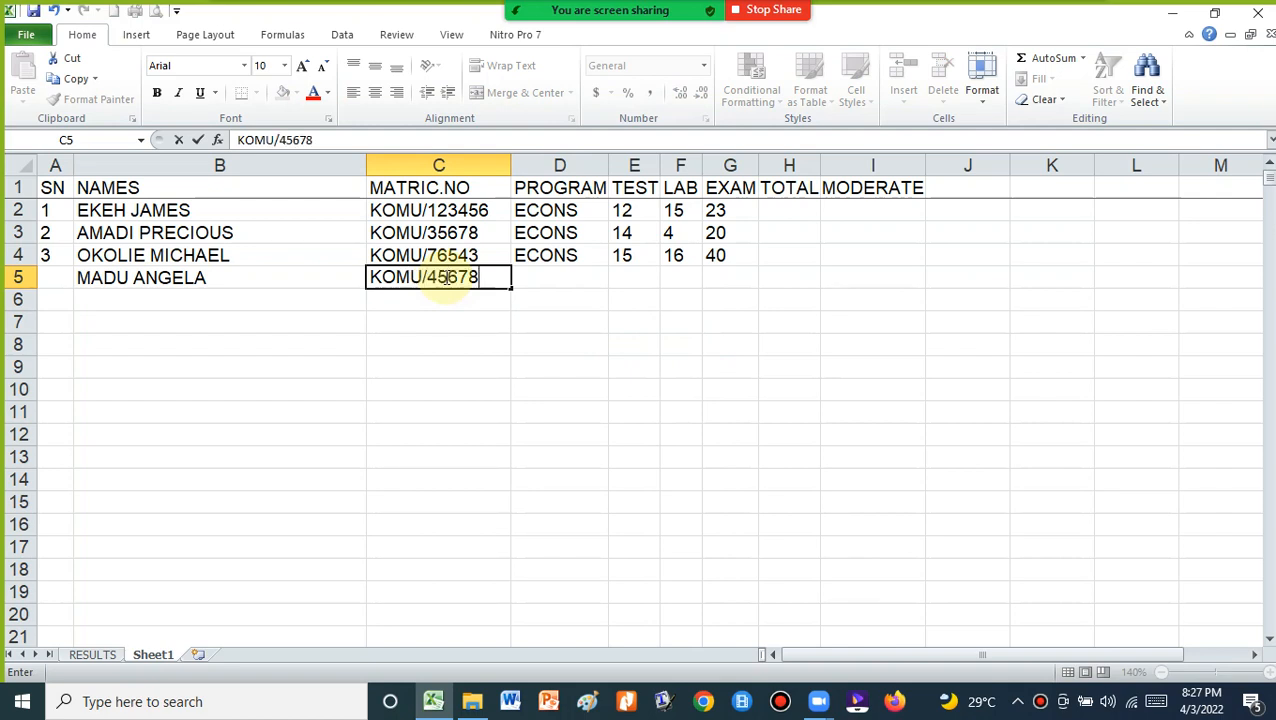
left_click(52, 281)
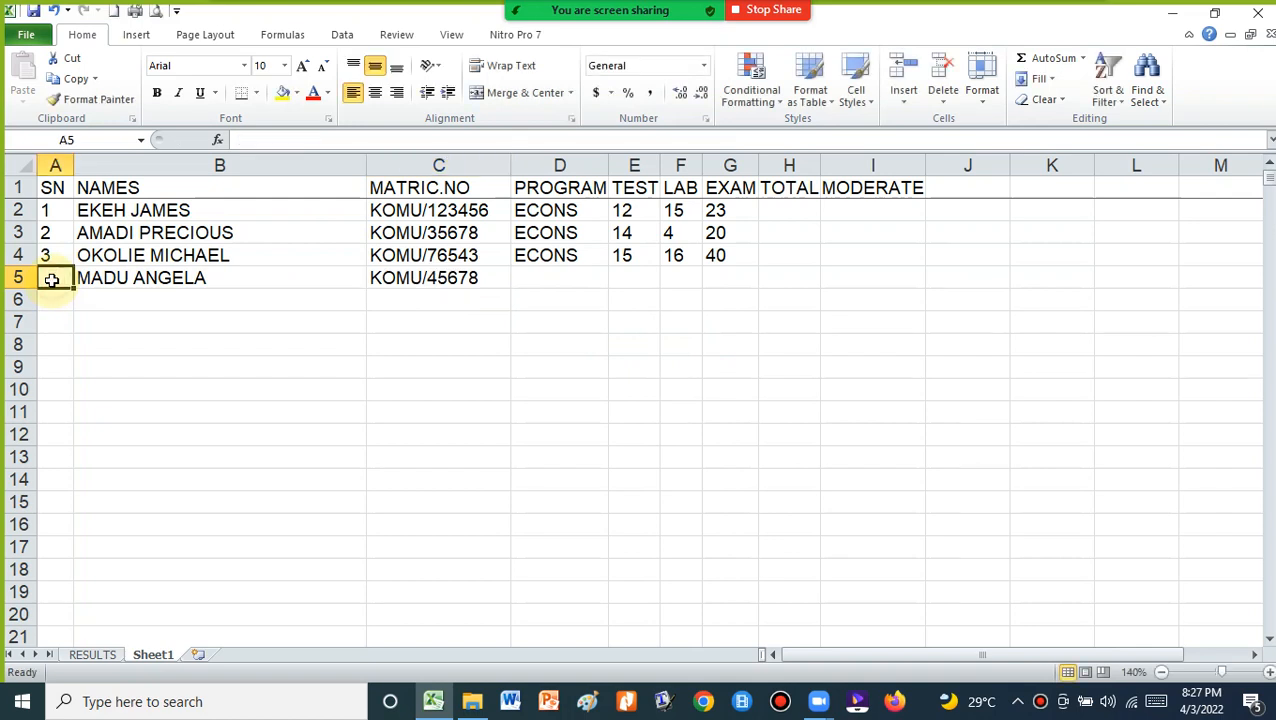
type("4")
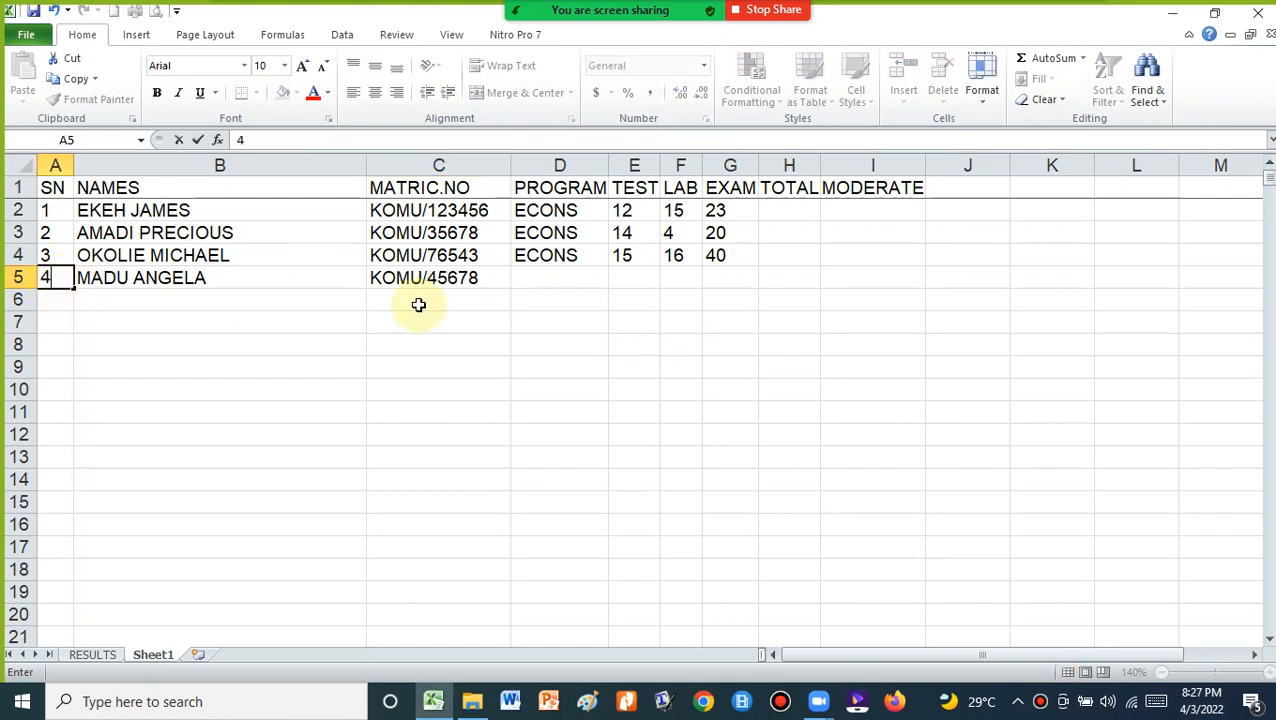
left_click(552, 276)
Copy ECONS into the new row and enter TEST 0, LAB 0 and EXAM 44
left_click(555, 255)
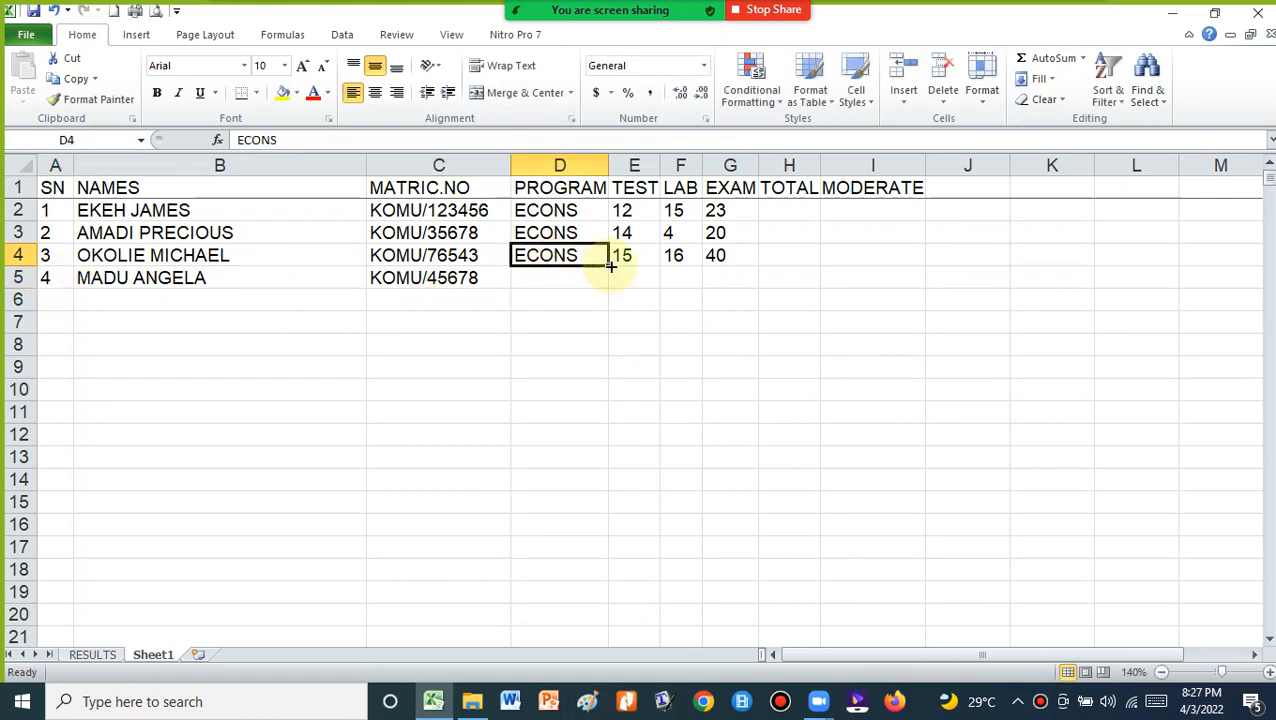
left_click_drag(610, 268, 578, 279)
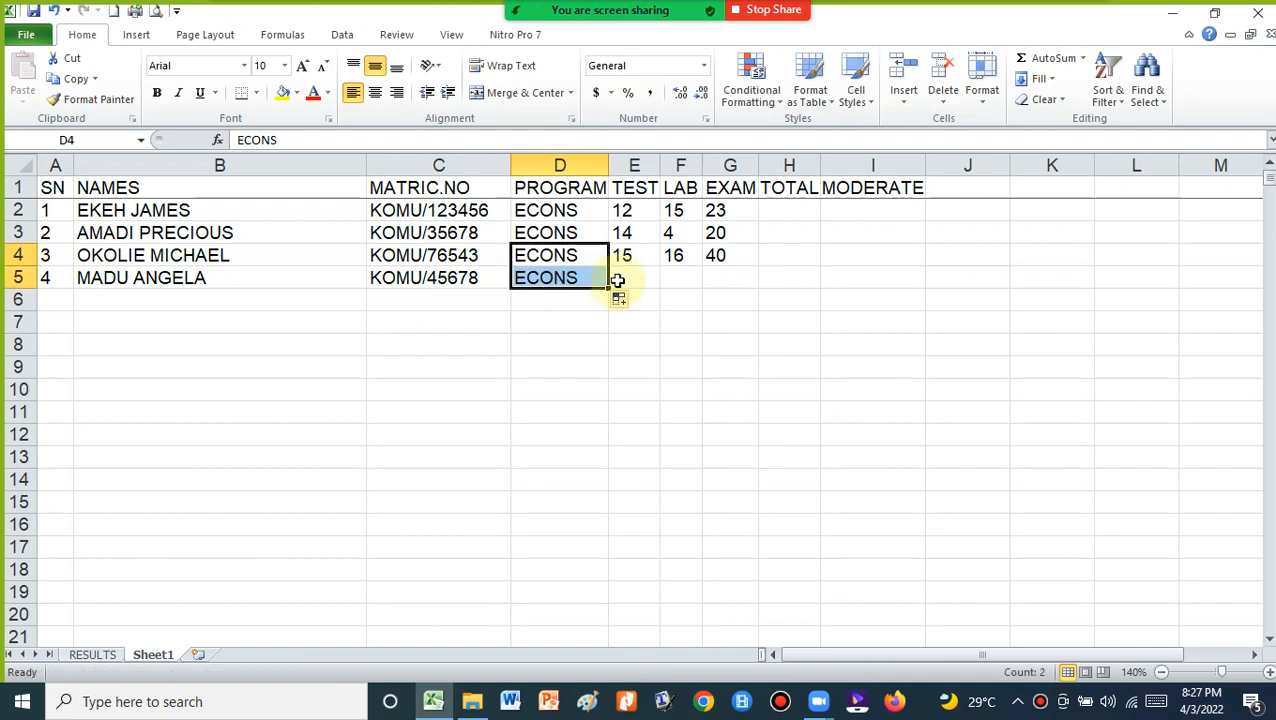
left_click(634, 272)
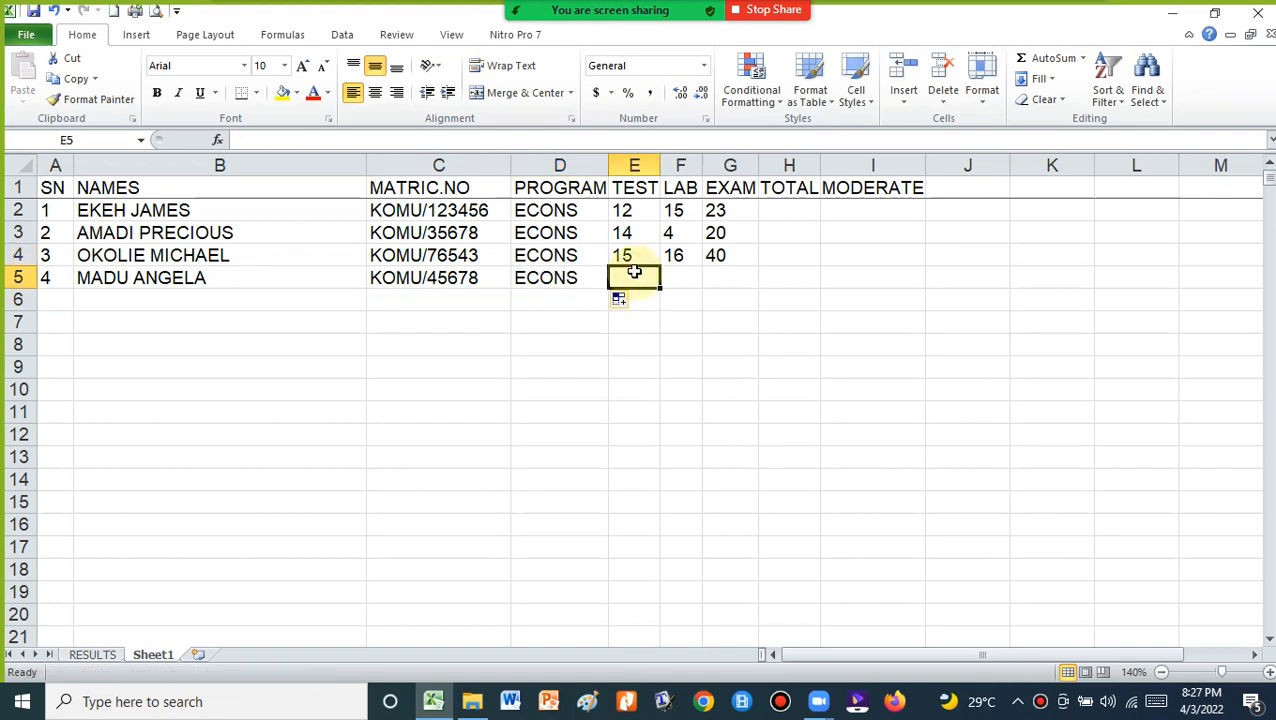
type("0")
left_click(676, 280)
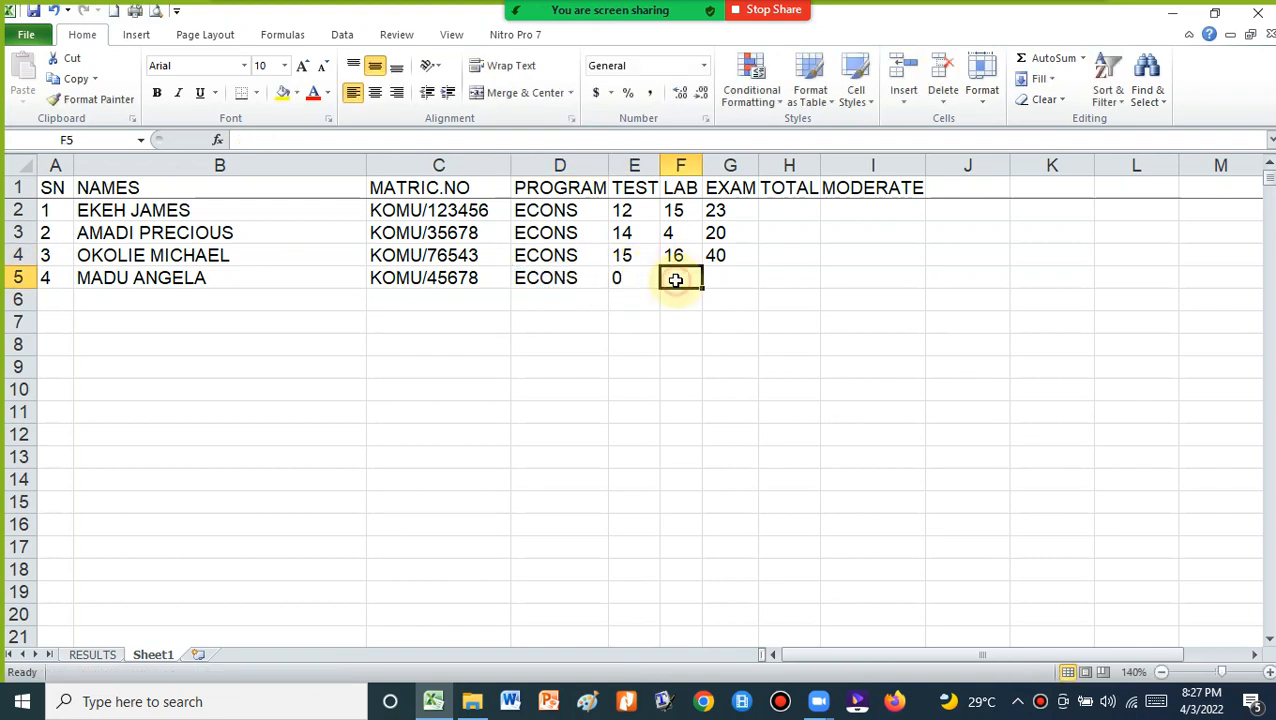
type("0")
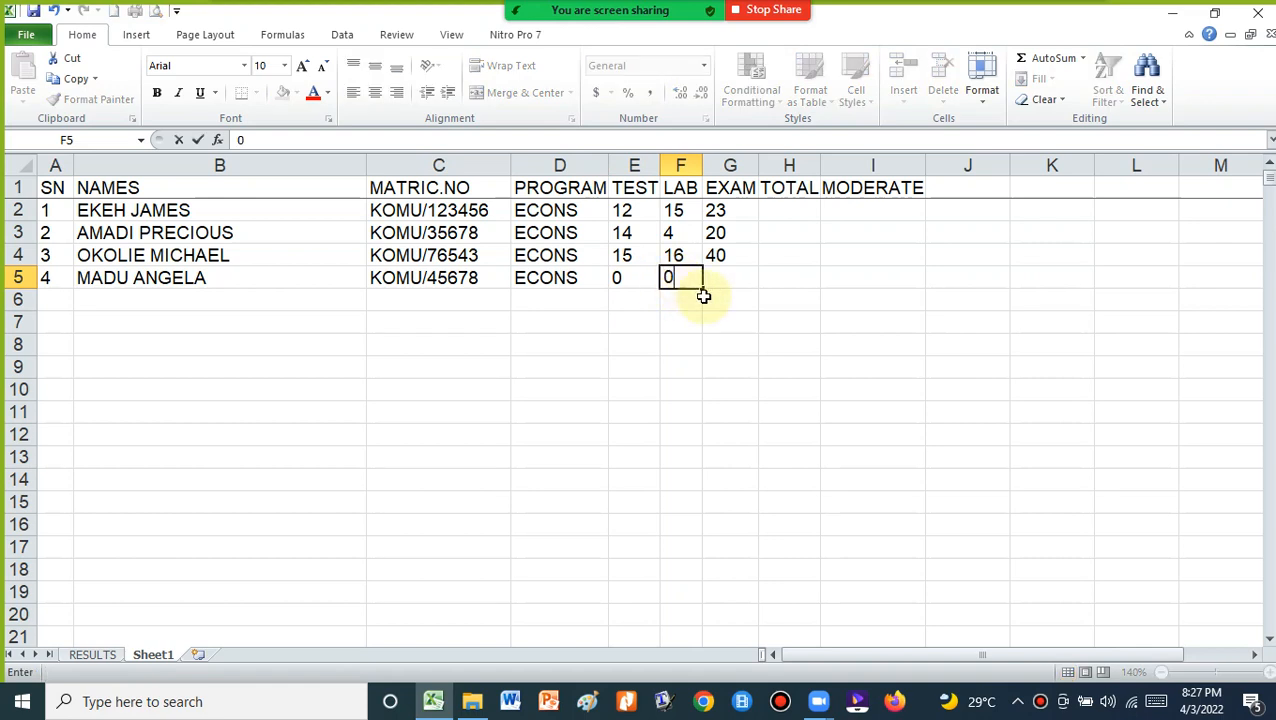
left_click(718, 278)
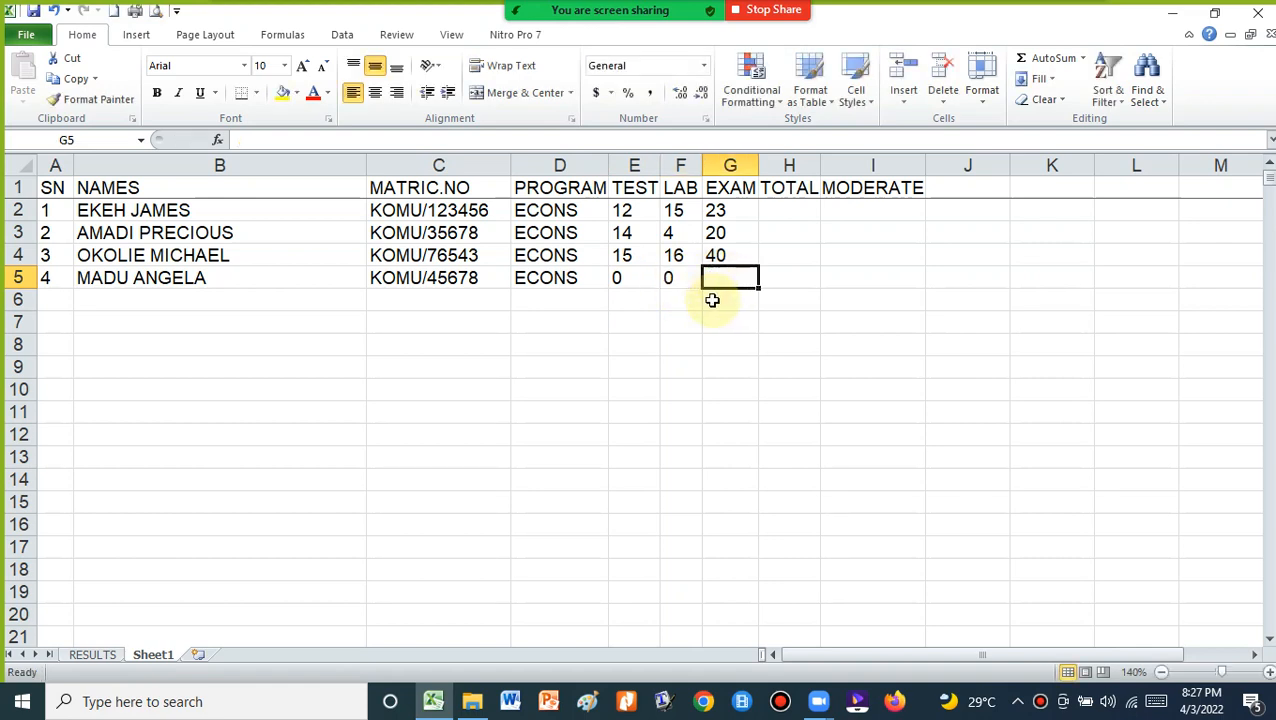
type("44")
left_click(584, 316)
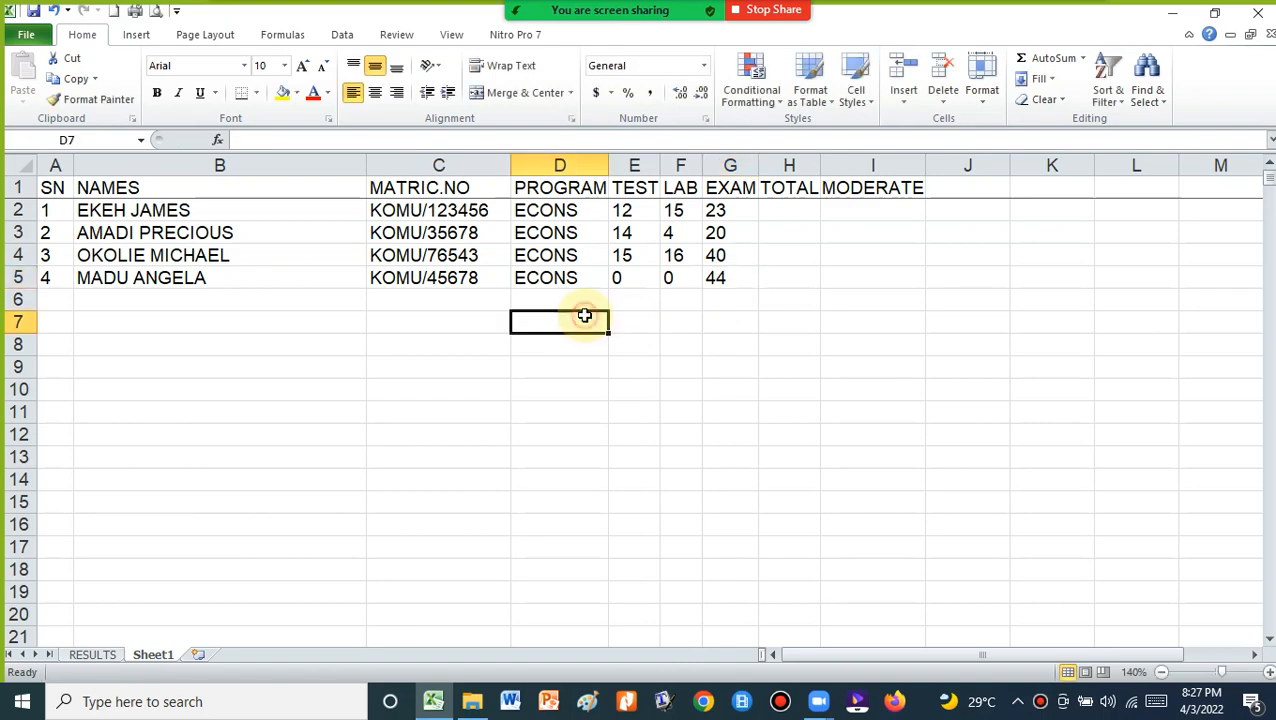
On RESULTS, check row 14 shows the fourth student with total 44, grade F, FAIL
left_click(92, 654)
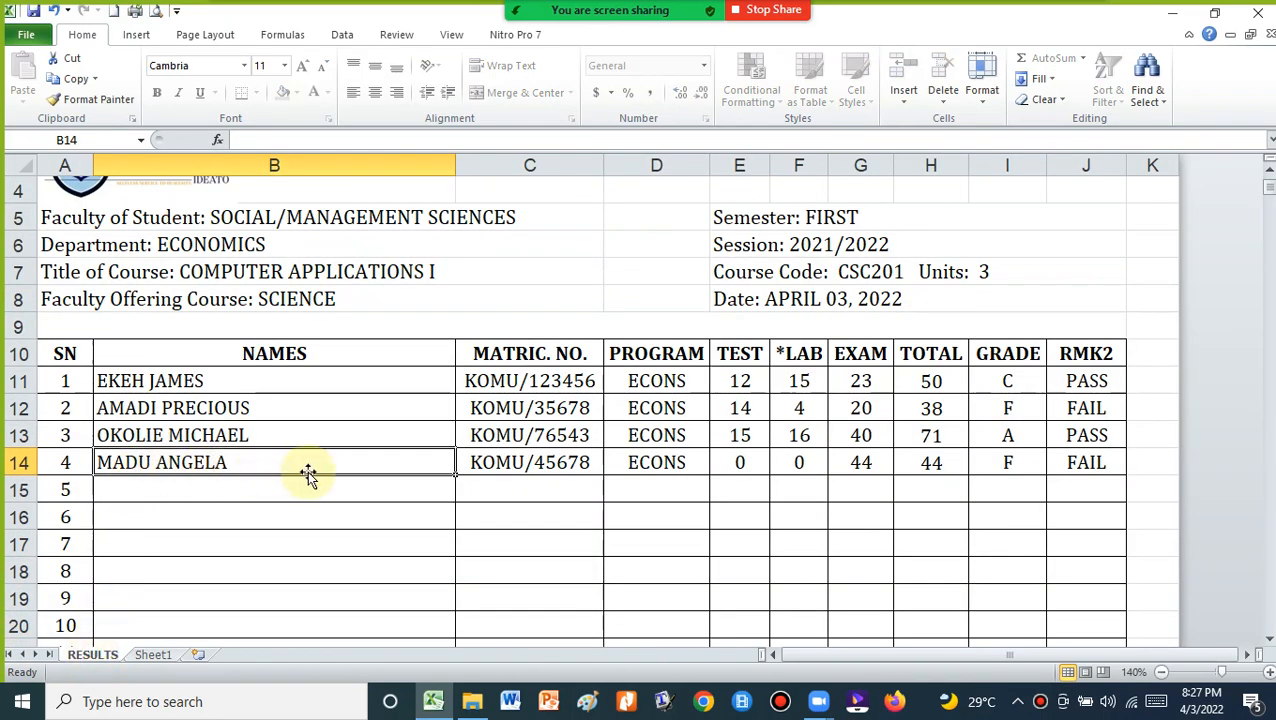
left_click(743, 462)
left_click(792, 464)
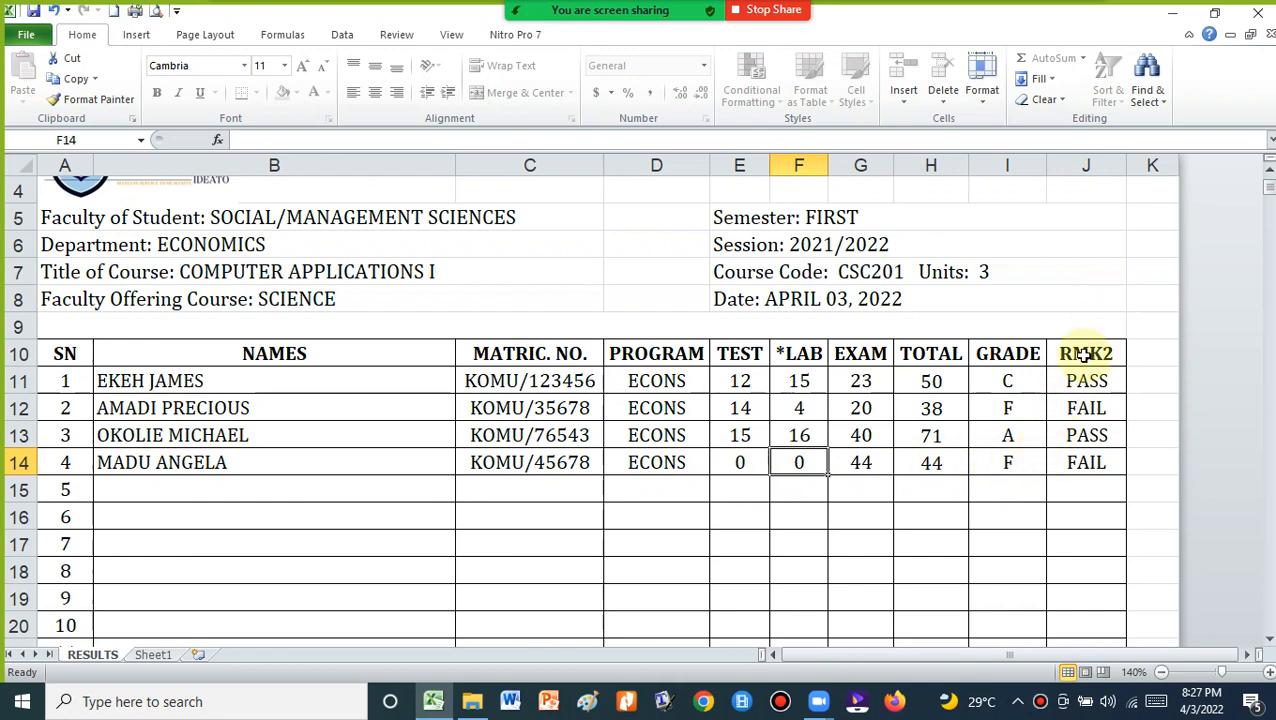
scroll(629, 416, "down", 13)
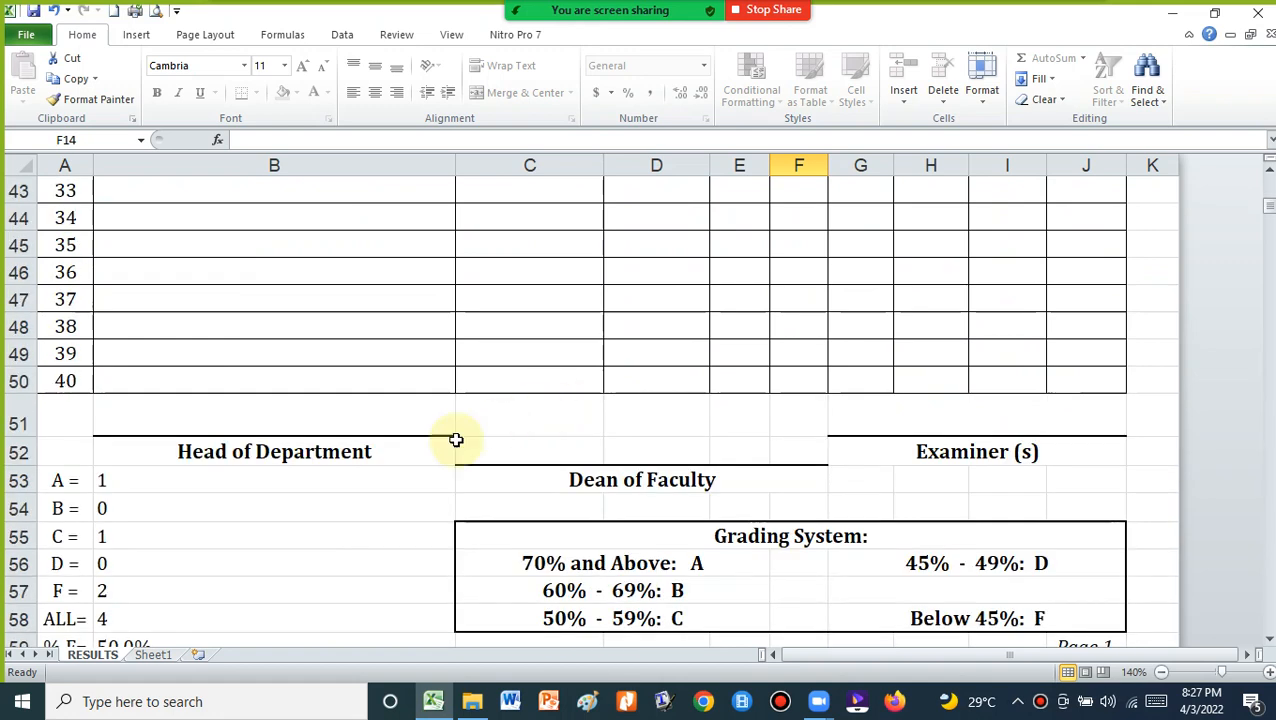
scroll(1199, 248, "up", 11)
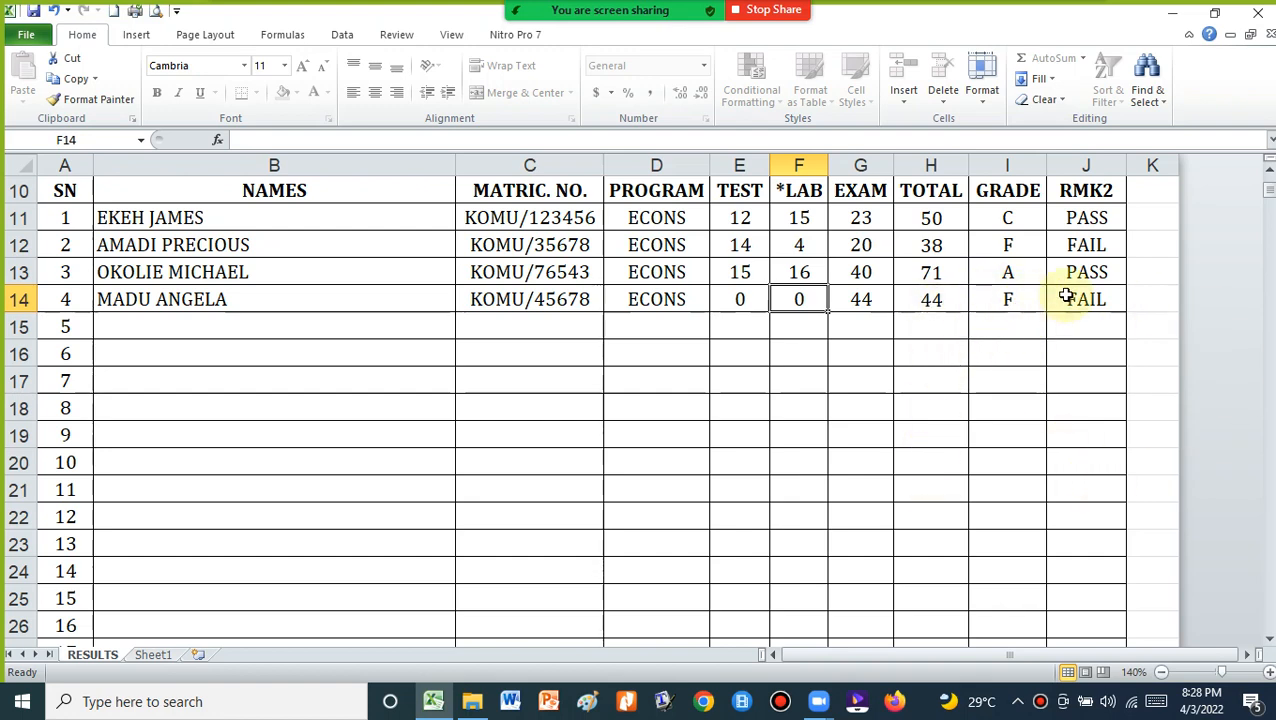
scroll(1091, 276, "up", 3)
left_click(1079, 466)
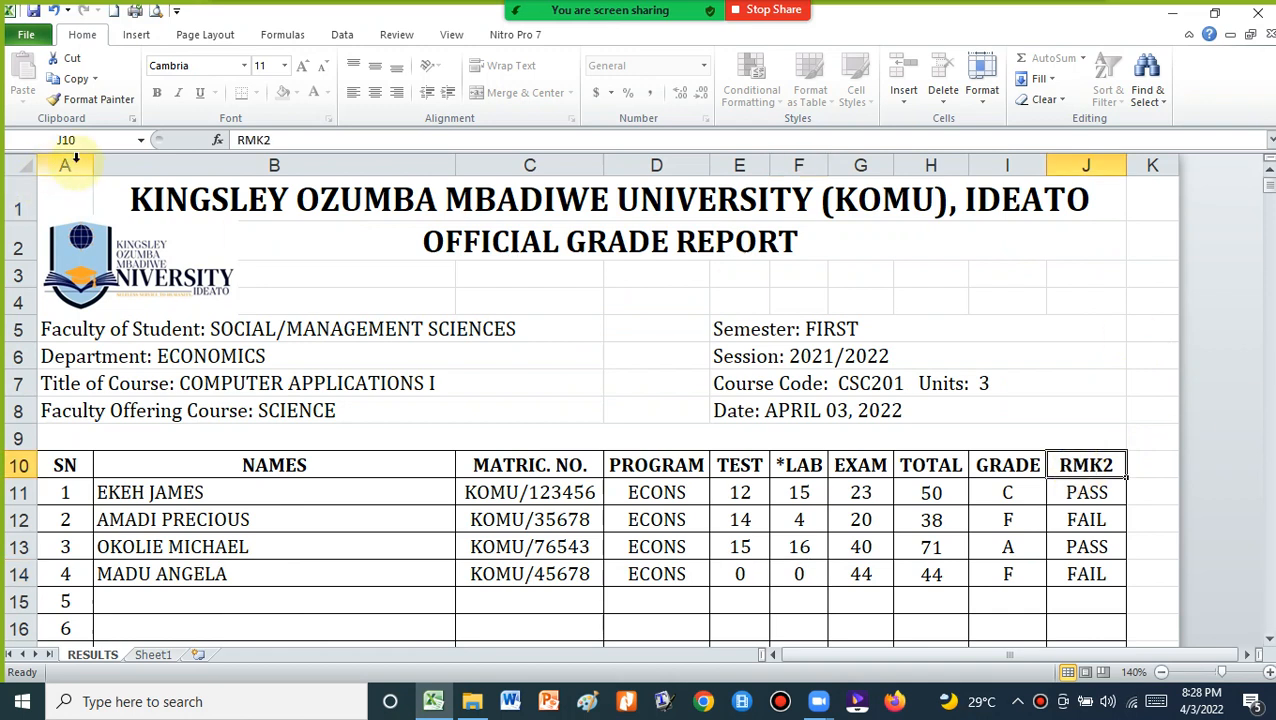
Change the J10 remark heading back from RMK2 to RMK1 in the formula bar
left_click(287, 141)
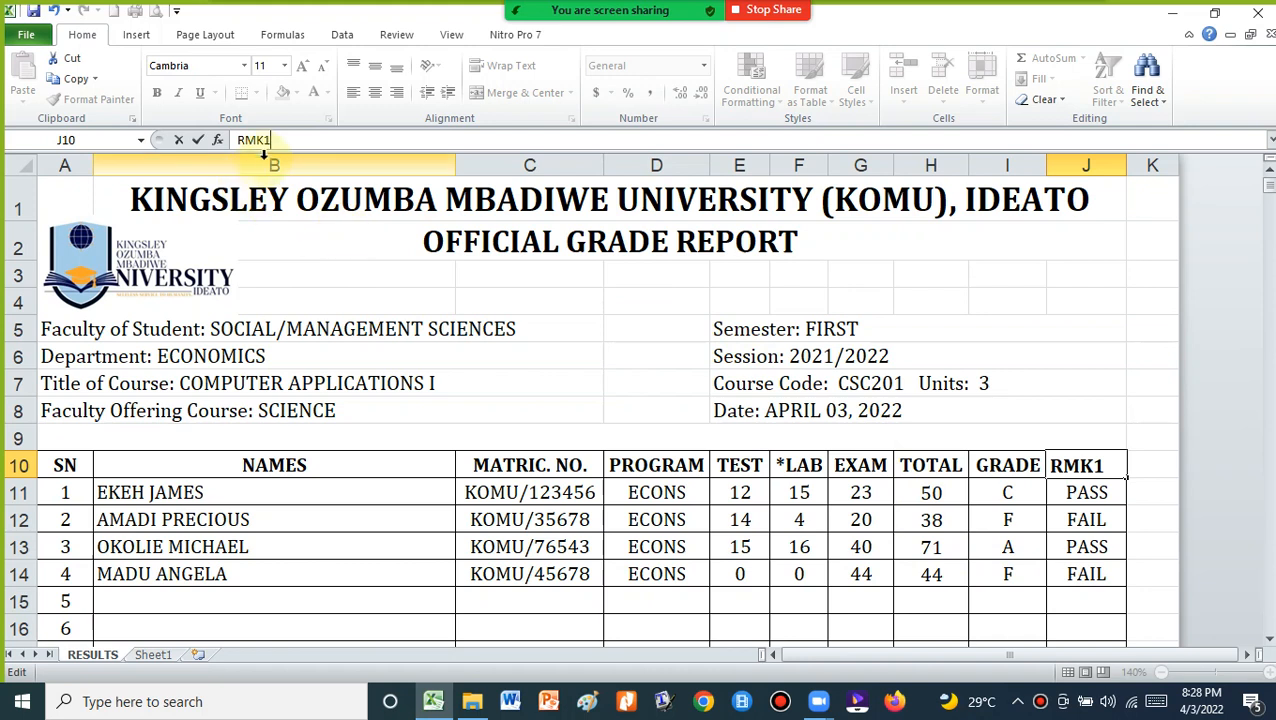
left_click(232, 144)
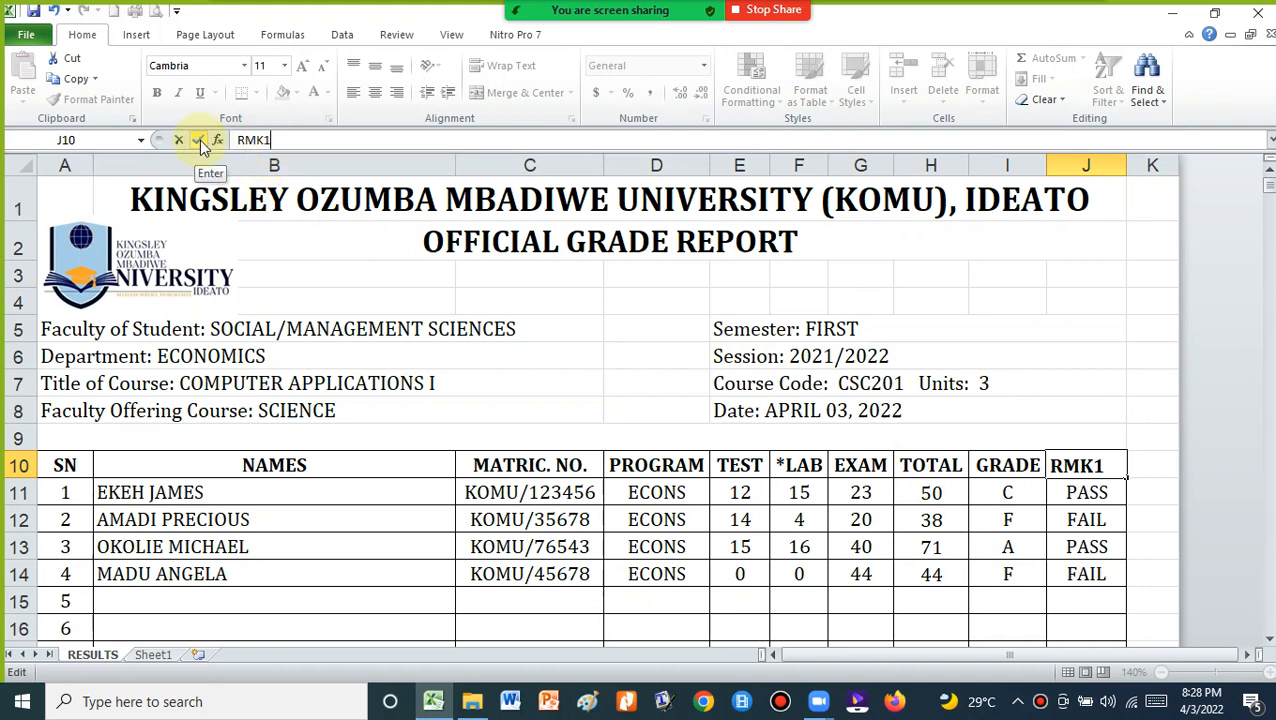
left_click(199, 140)
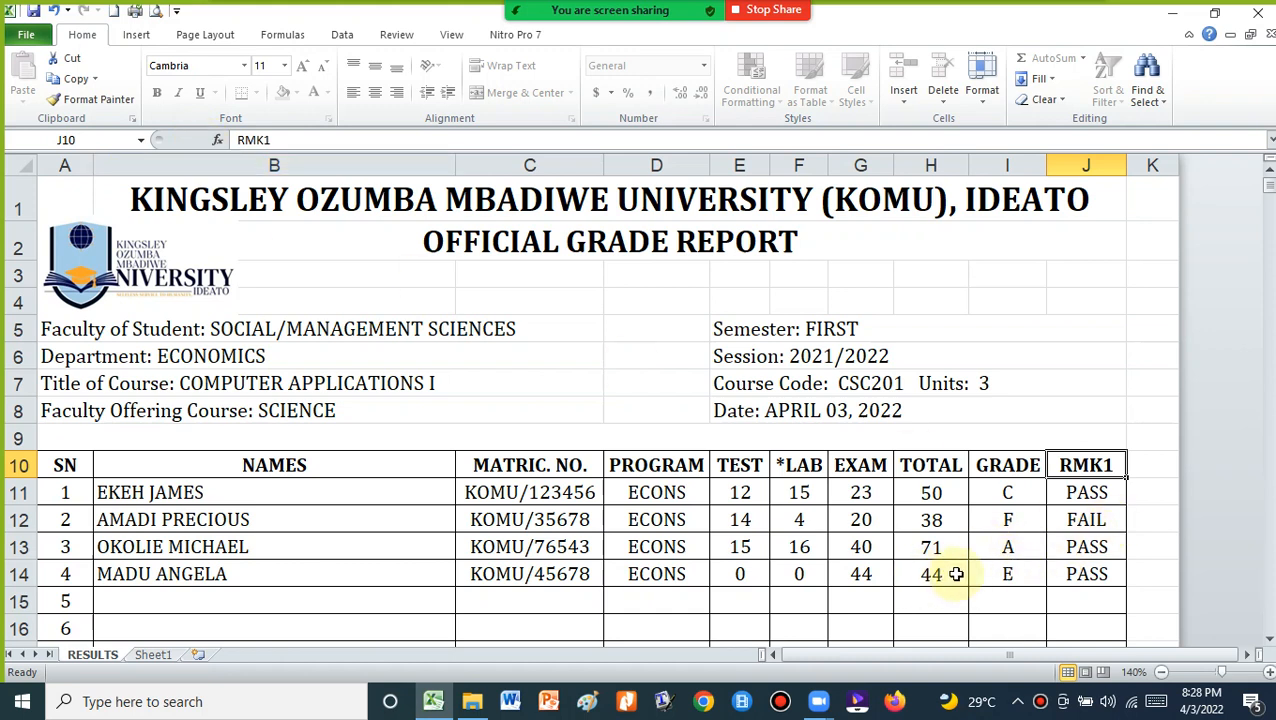
left_click(1010, 574)
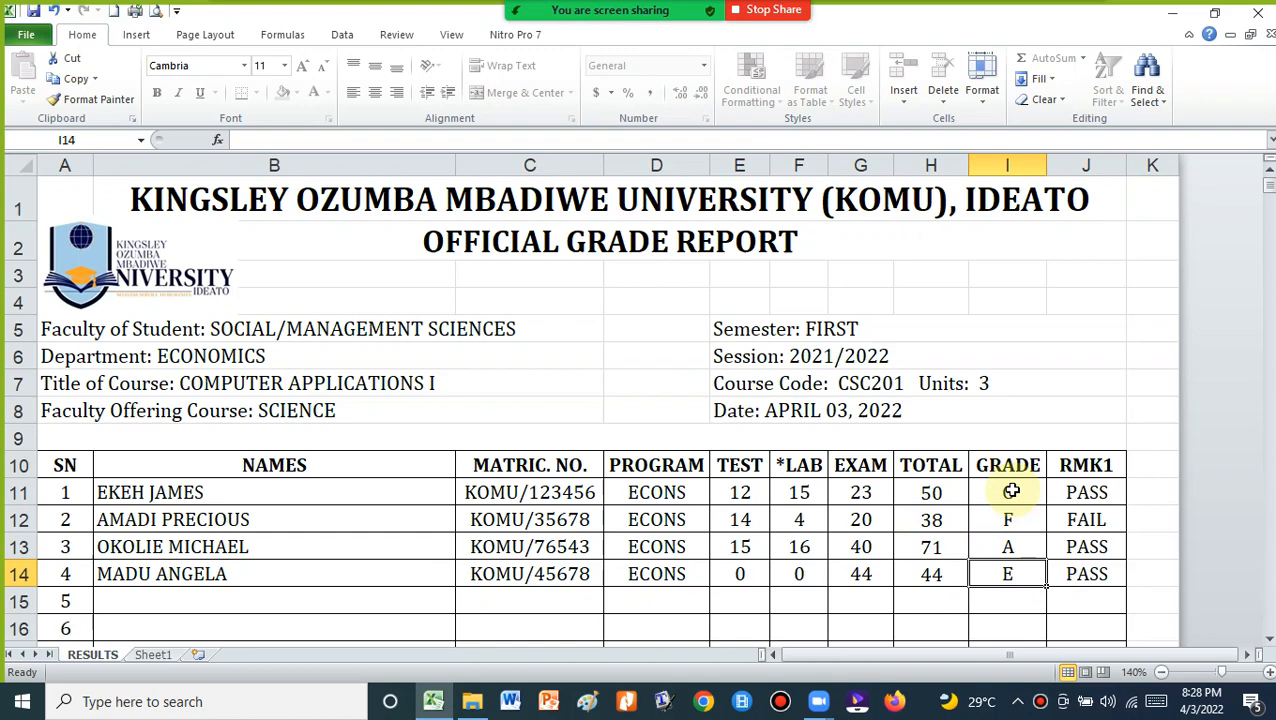
scroll(1011, 491, "down", 17)
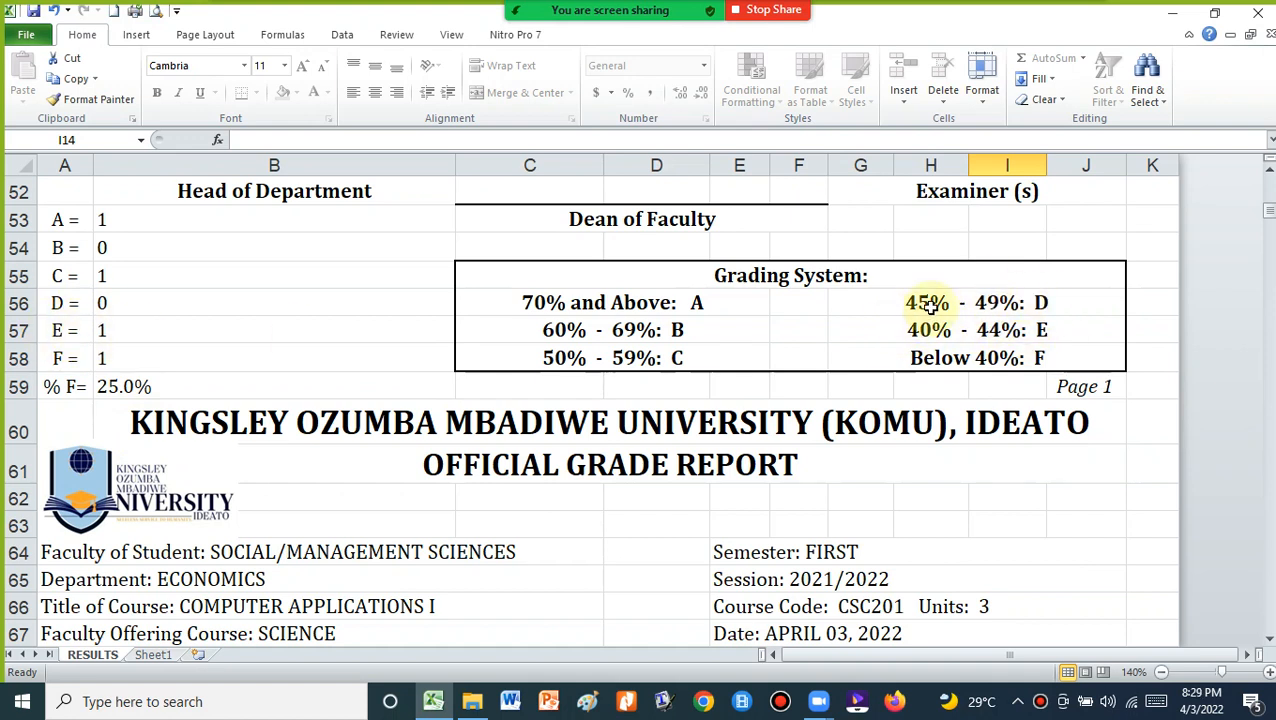
scroll(903, 329, "down", 20)
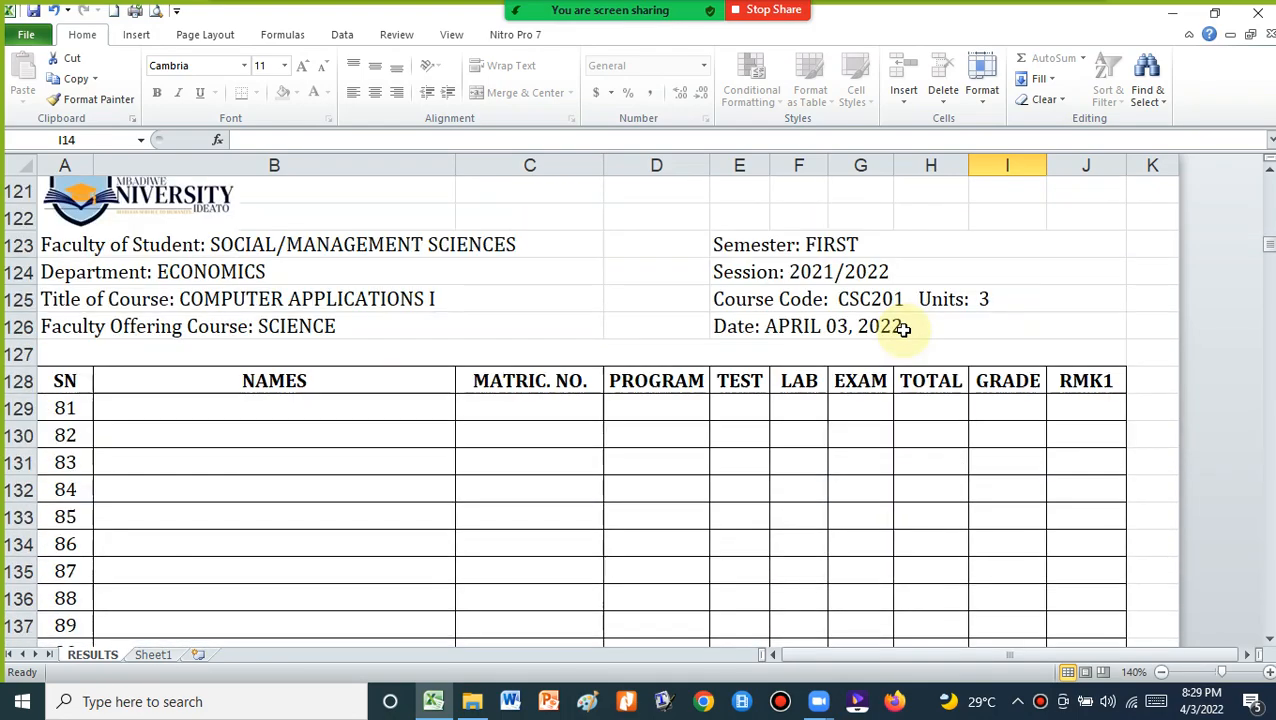
scroll(903, 329, "up", 4)
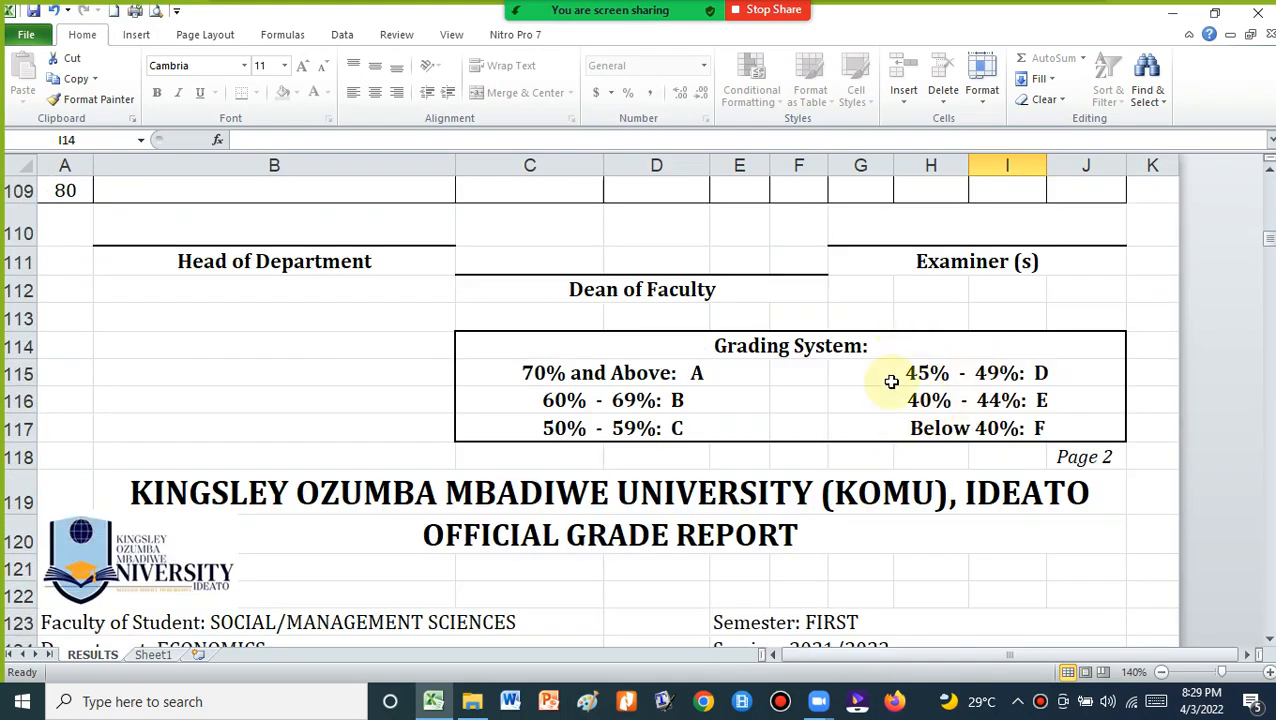
scroll(891, 381, "down", 19)
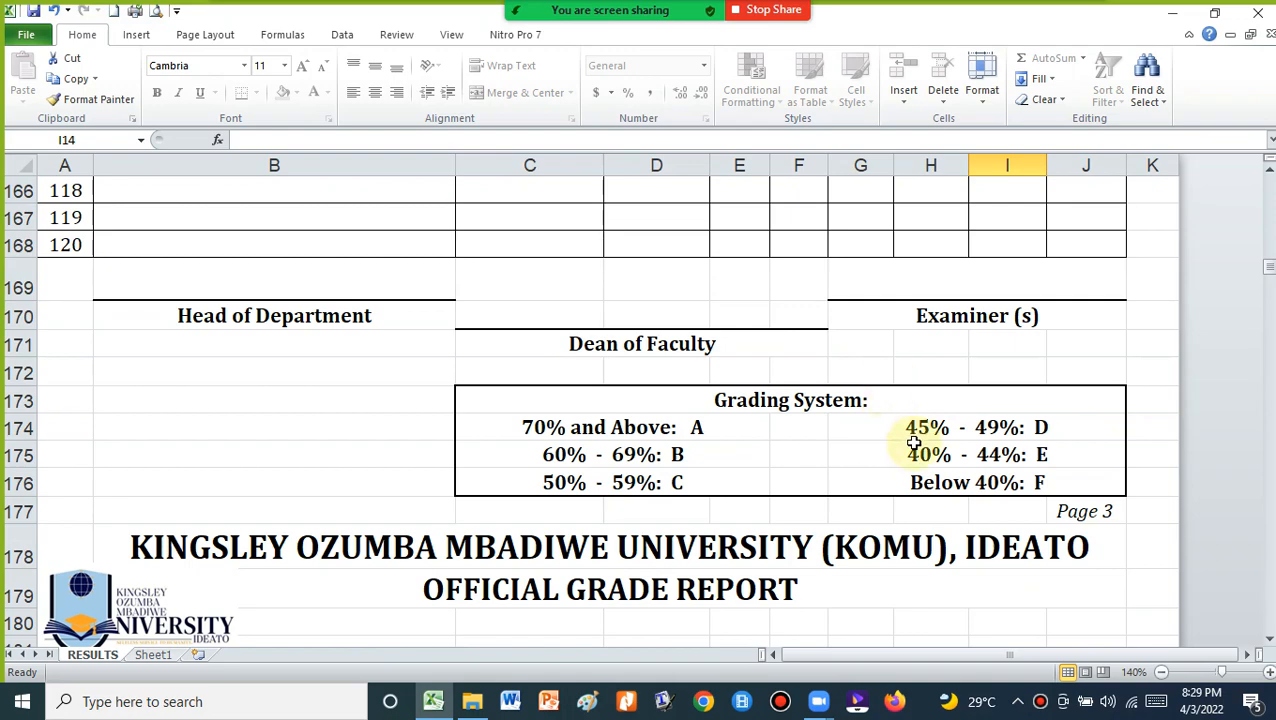
scroll(914, 443, "up", 20)
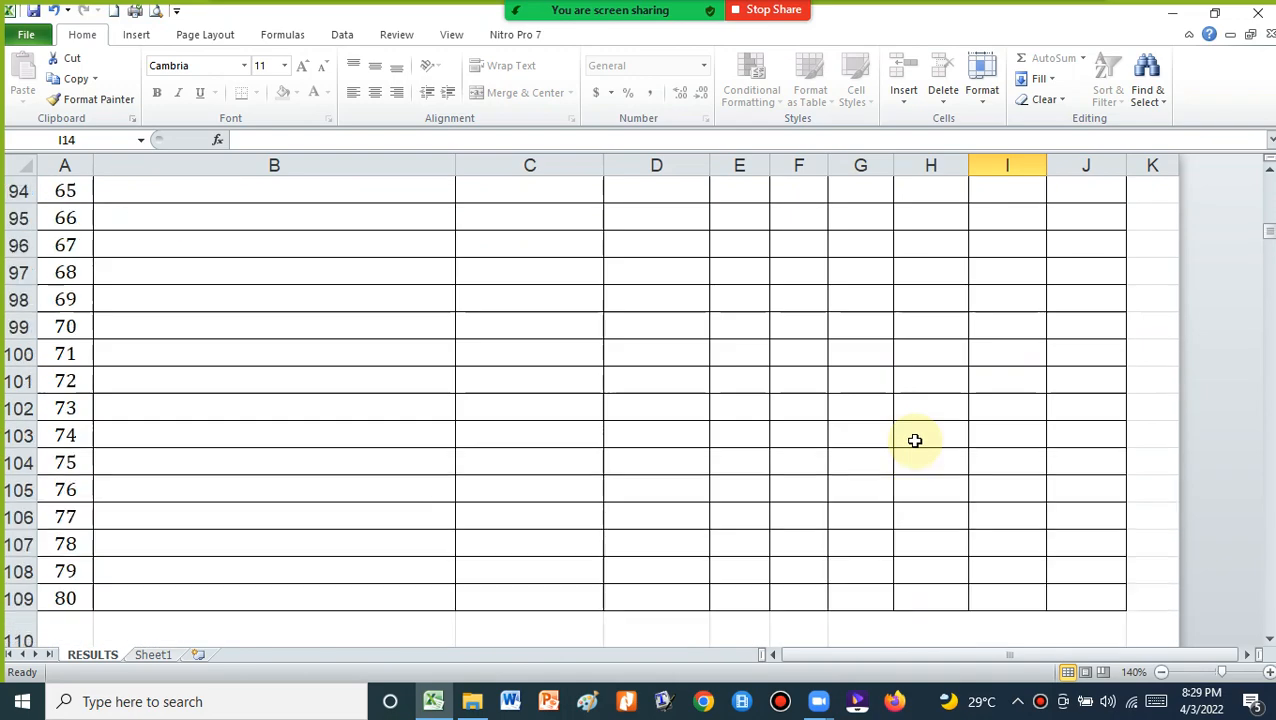
scroll(914, 441, "up", 10)
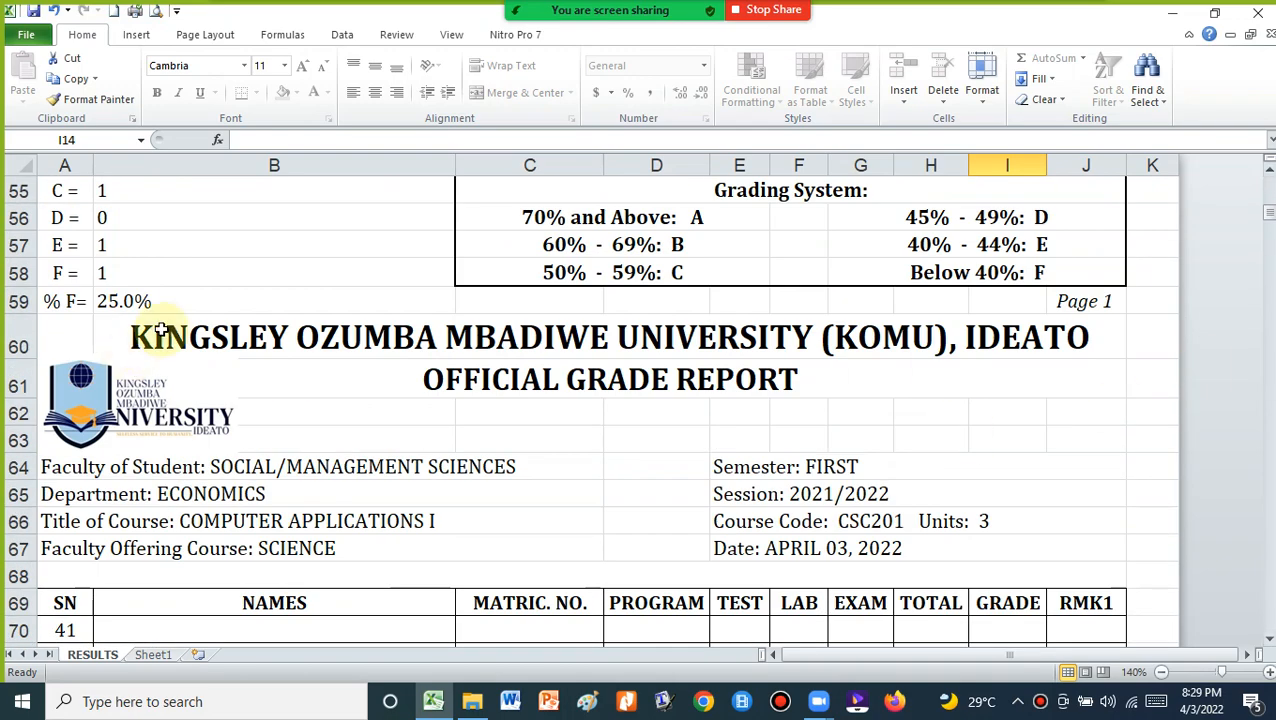
scroll(165, 310, "up", 2)
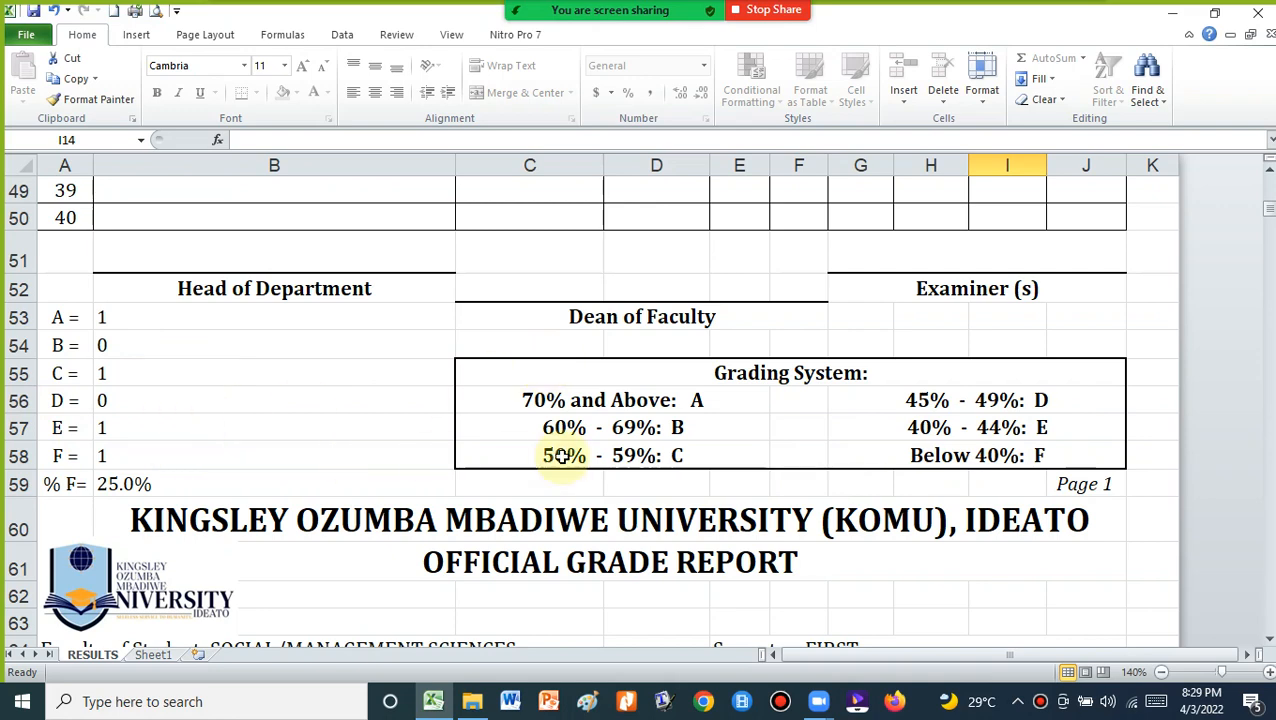
scroll(562, 457, "up", 6)
scroll(562, 457, "up", 10)
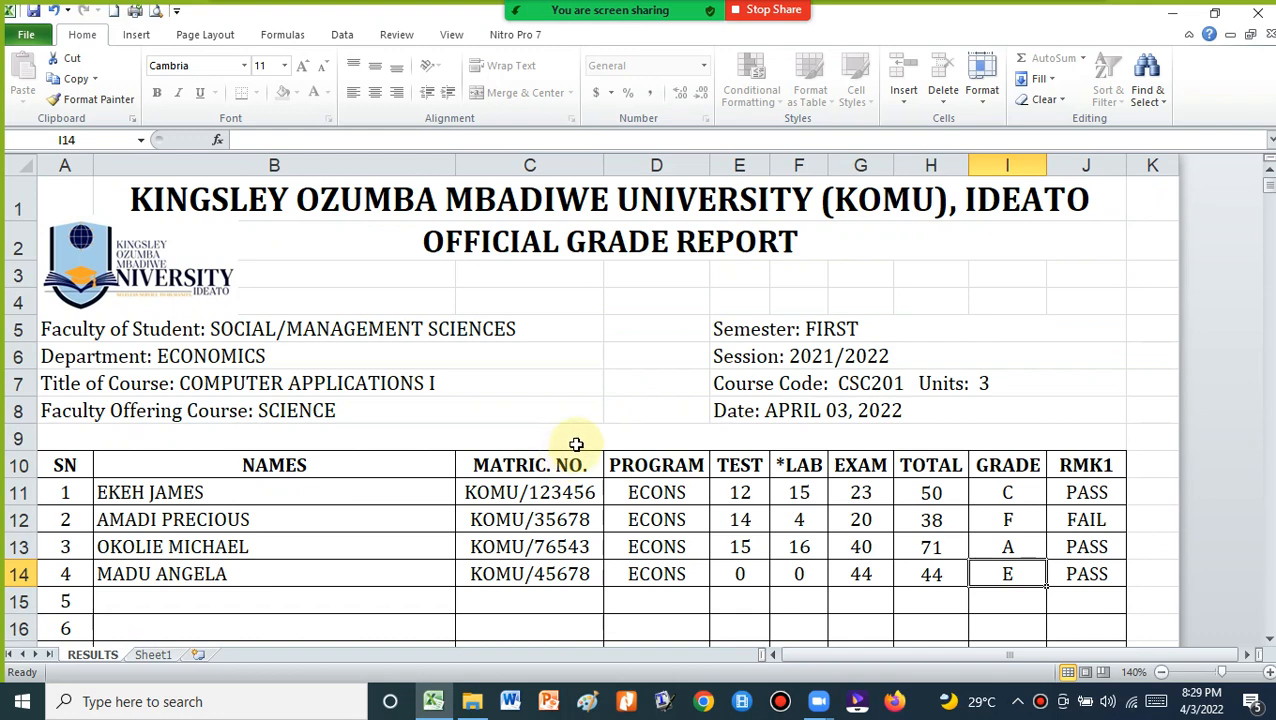
scroll(746, 478, "down", 4)
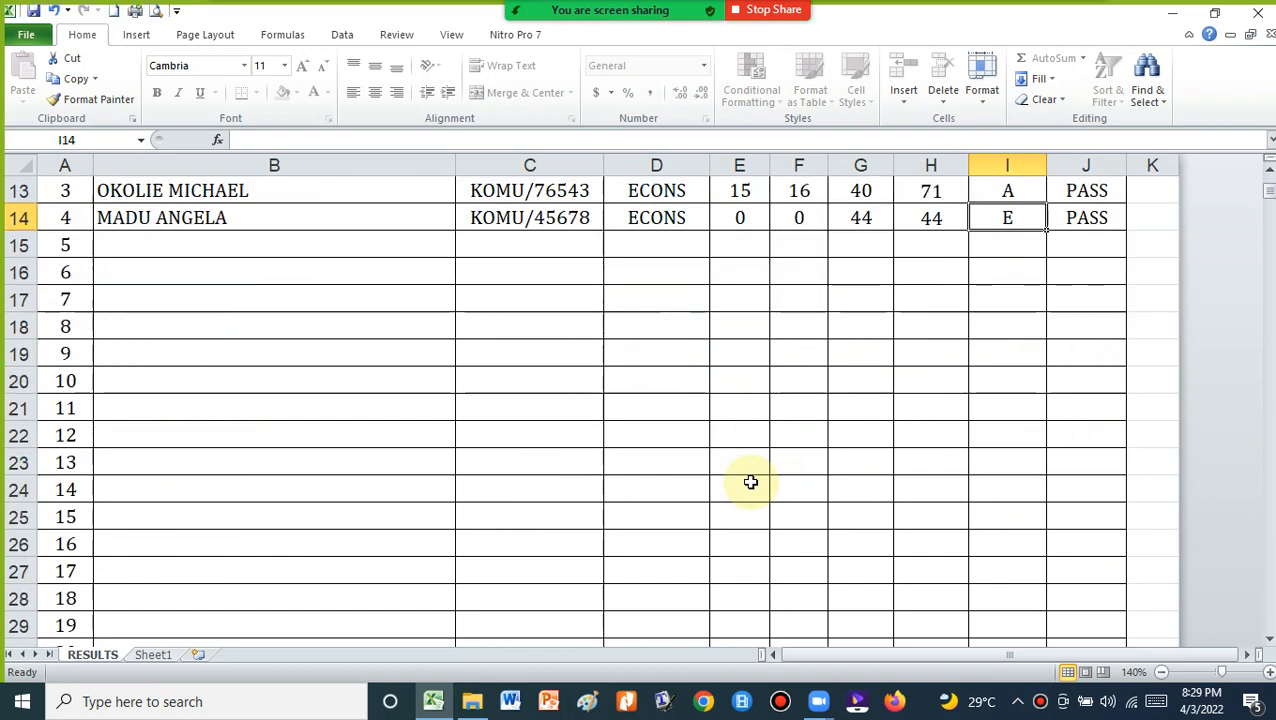
scroll(750, 482, "down", 3)
scroll(750, 482, "up", 7)
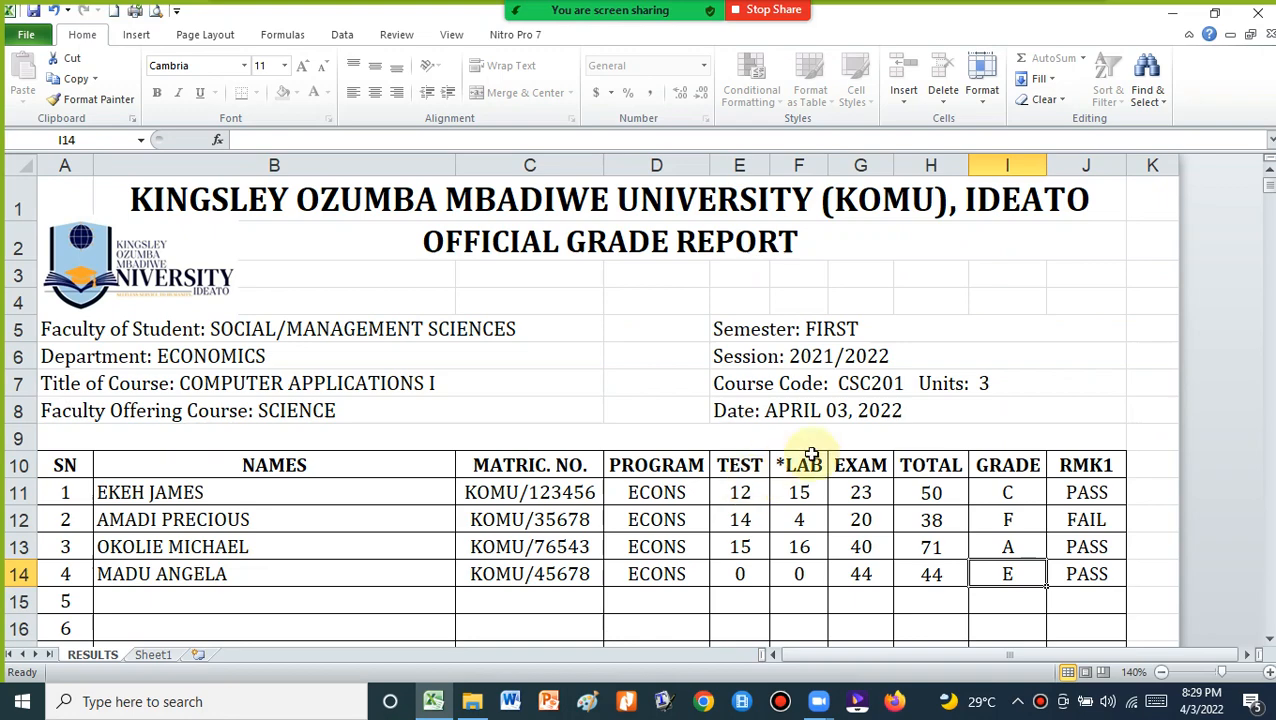
scroll(335, 466, "down", 5)
scroll(335, 466, "down", 12)
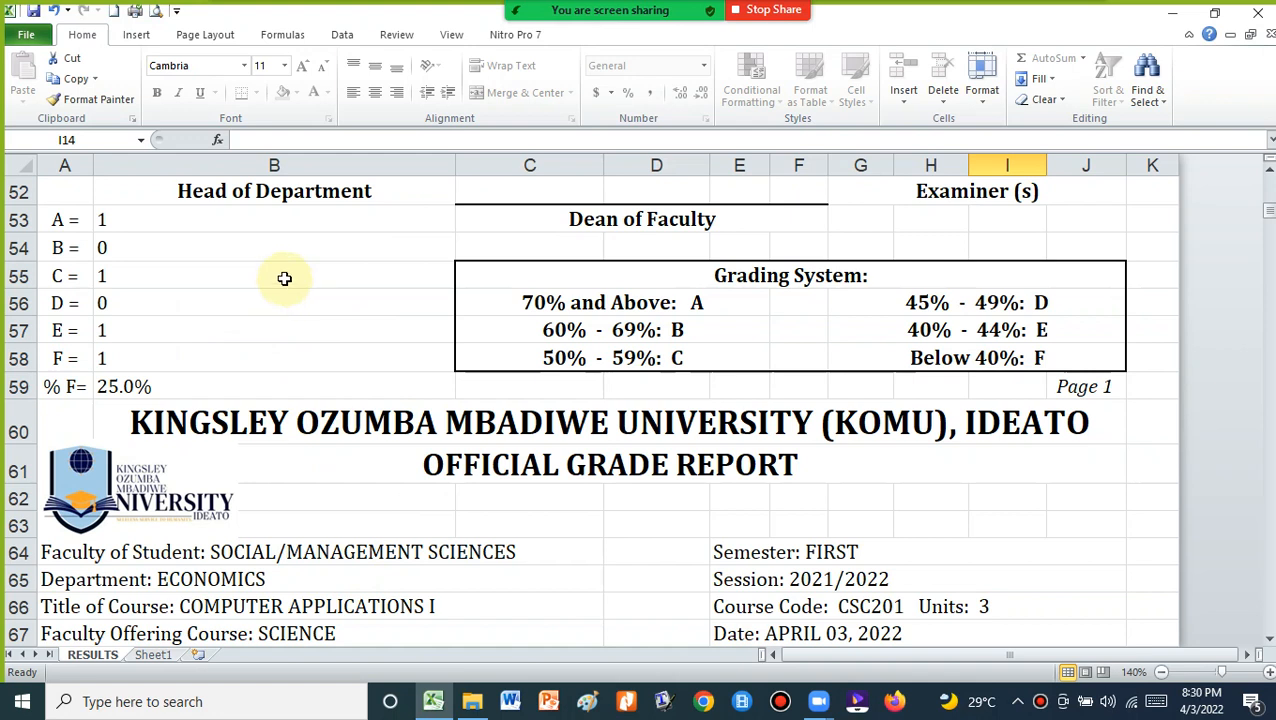
scroll(286, 278, "up", 4)
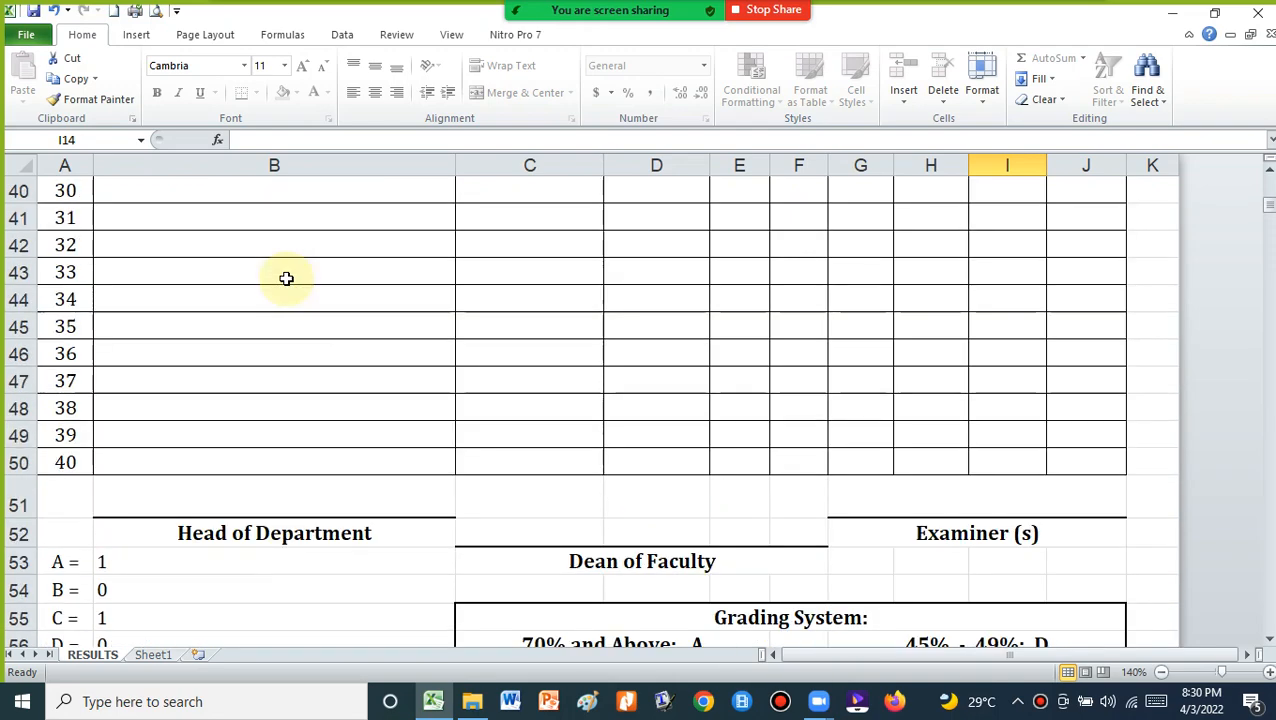
scroll(286, 278, "up", 3)
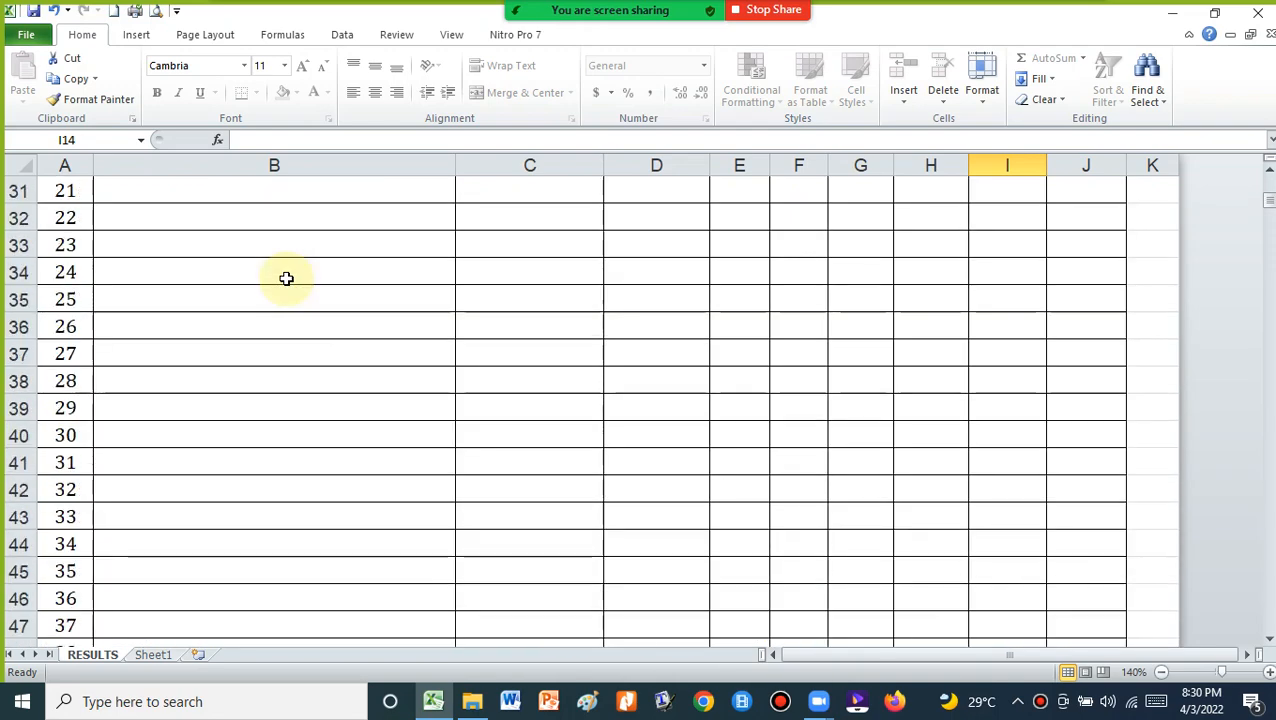
scroll(286, 278, "down", 5)
scroll(286, 278, "up", 14)
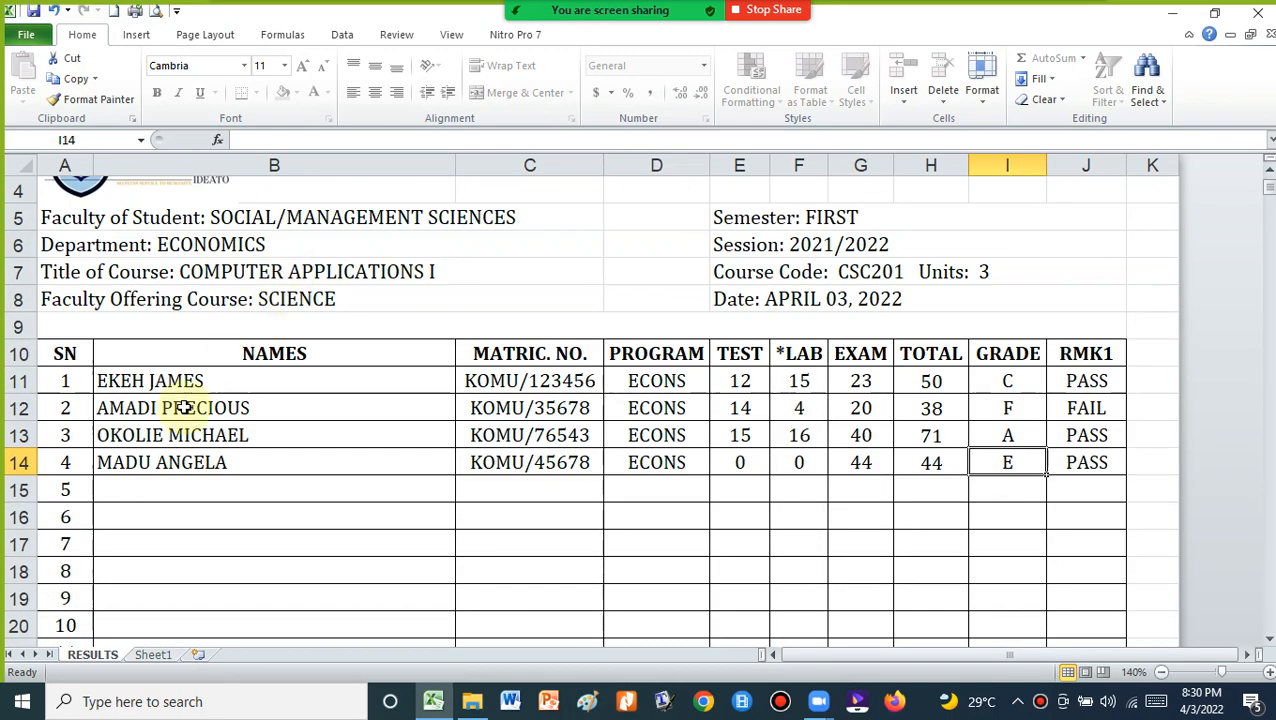
scroll(232, 401, "down", 5)
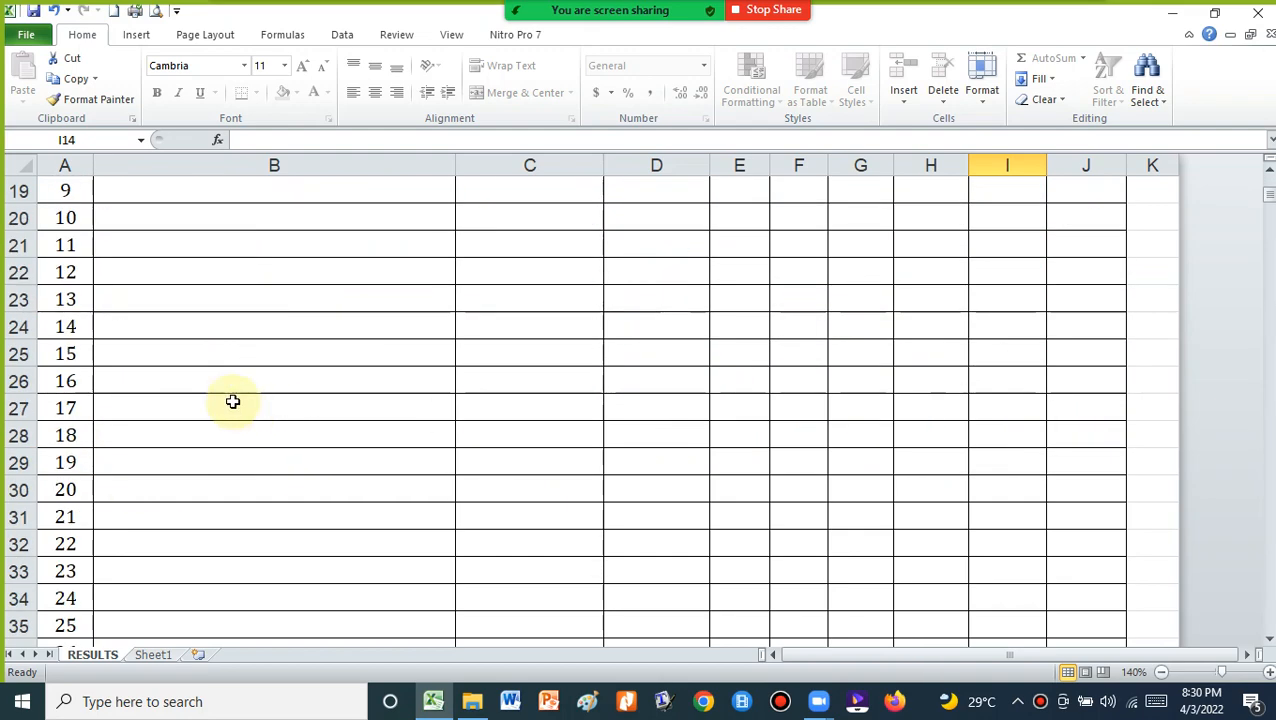
scroll(220, 390, "down", 11)
scroll(190, 350, "up", 3)
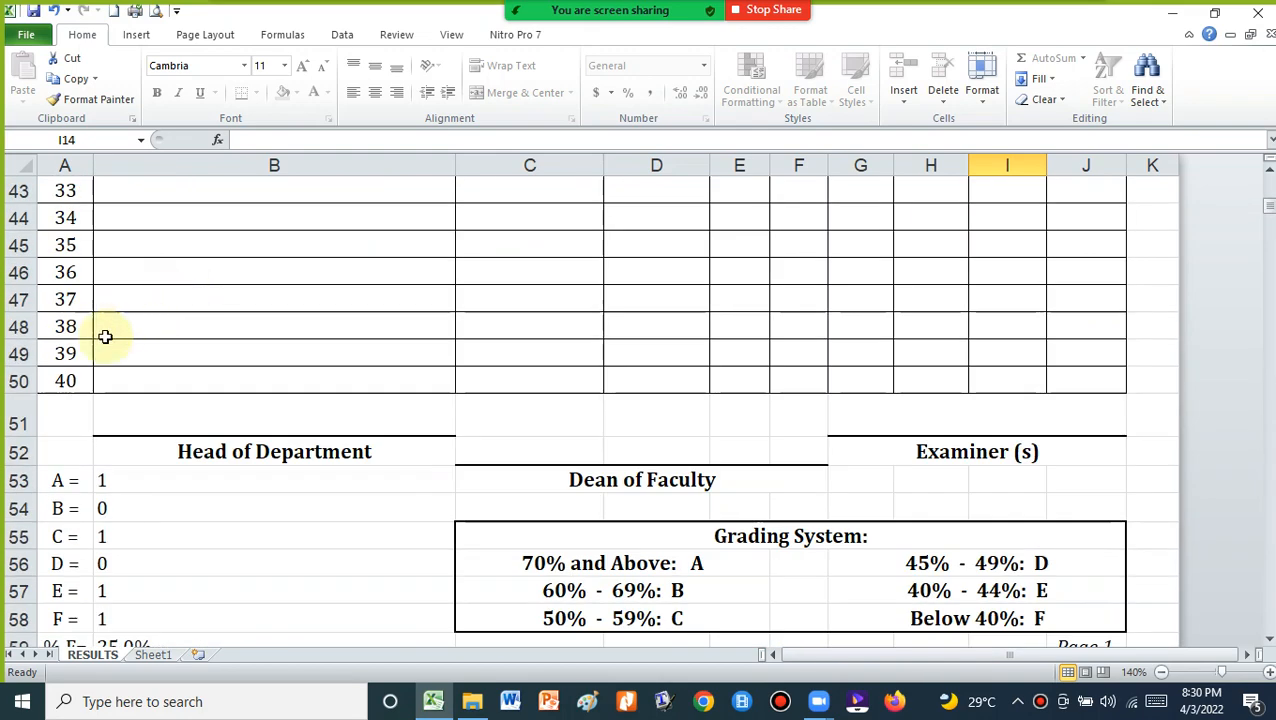
scroll(1014, 532, "down", 2)
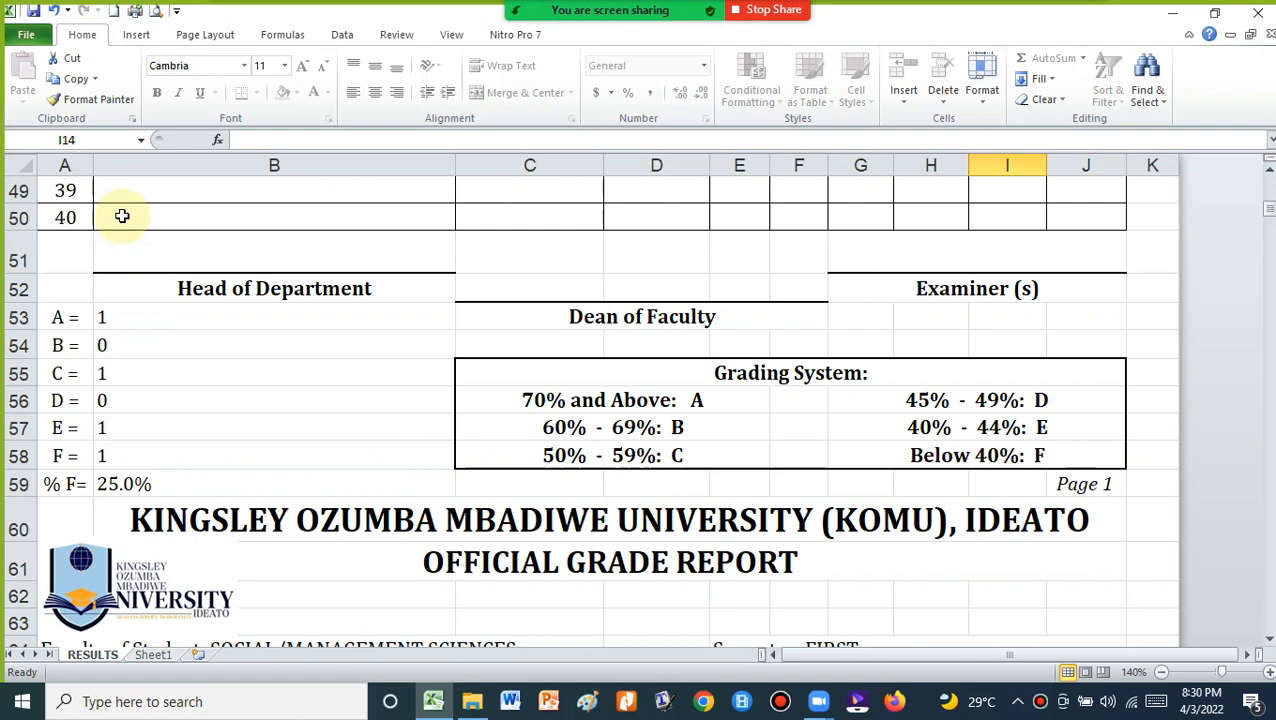
scroll(160, 232, "up", 14)
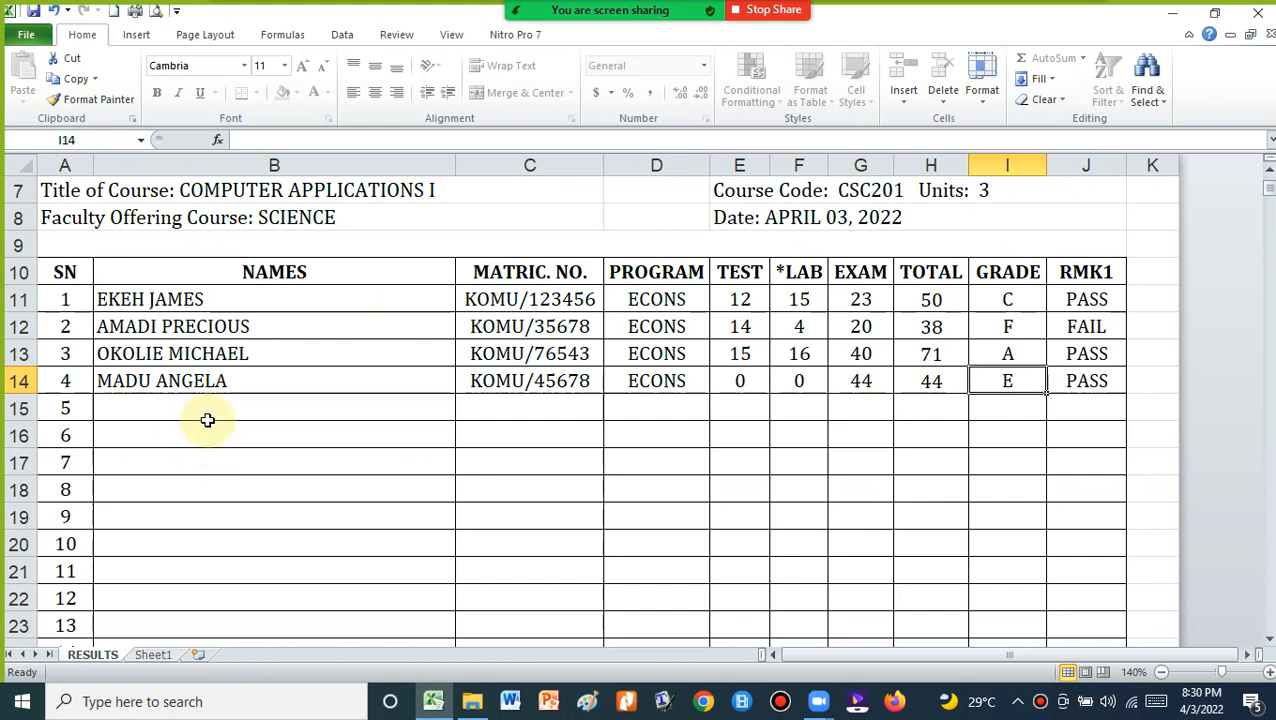
scroll(207, 420, "down", 13)
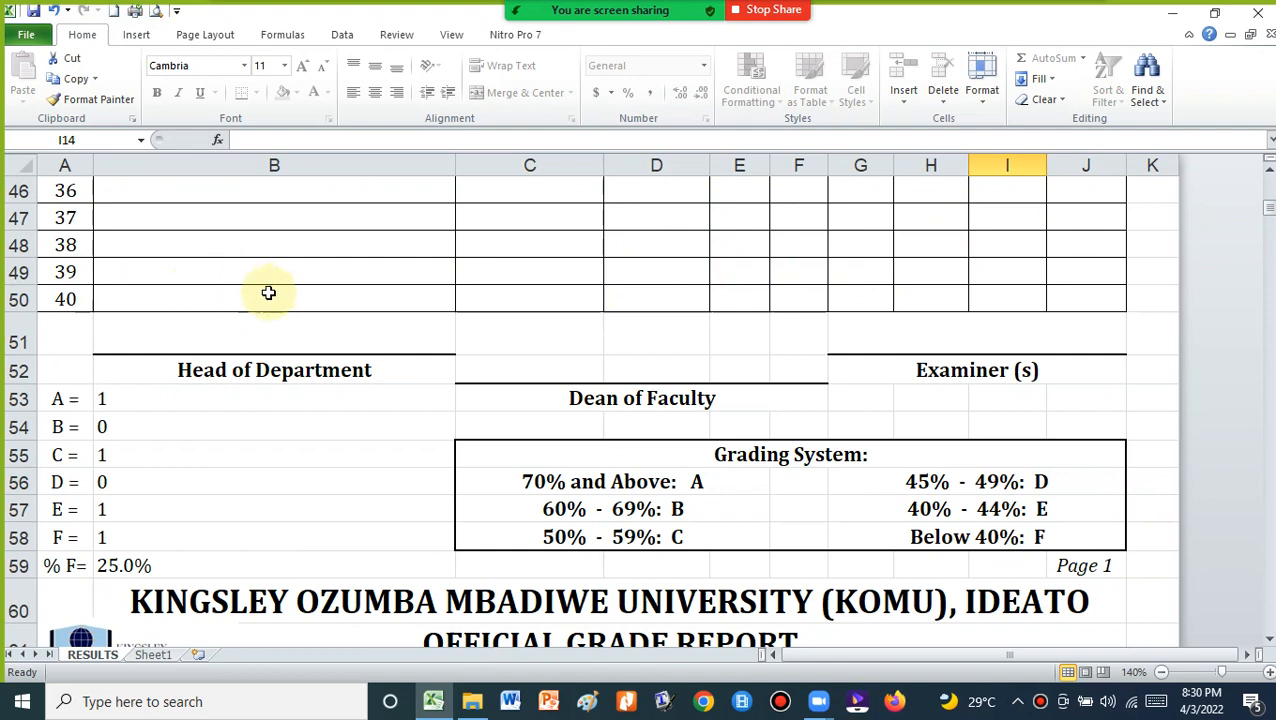
scroll(265, 291, "down", 4)
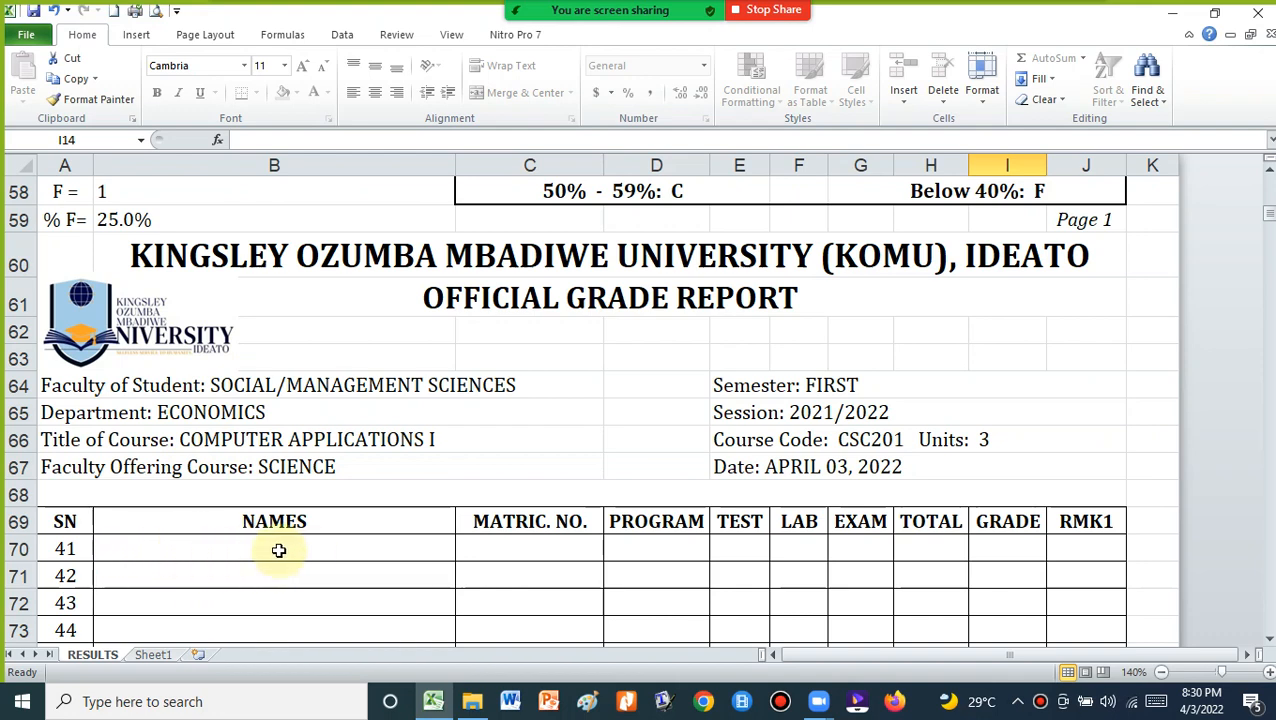
scroll(179, 575, "up", 4)
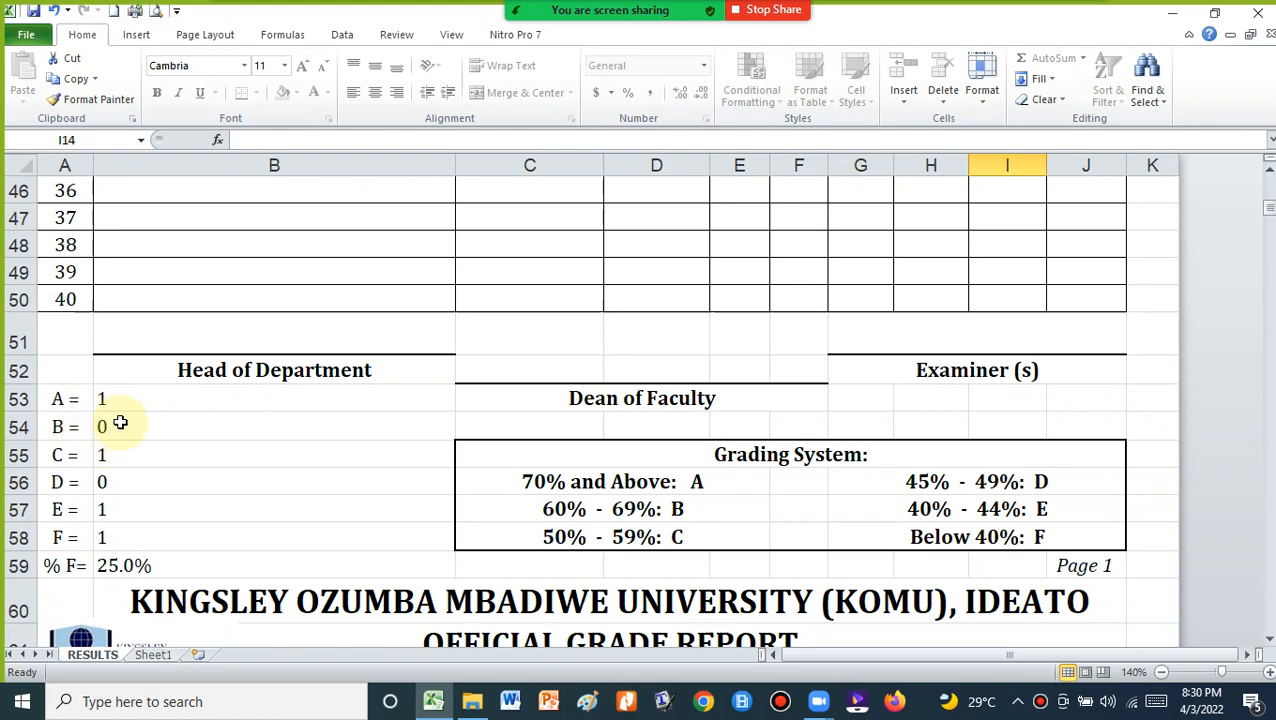
scroll(114, 433, "down", 13)
scroll(115, 433, "down", 9)
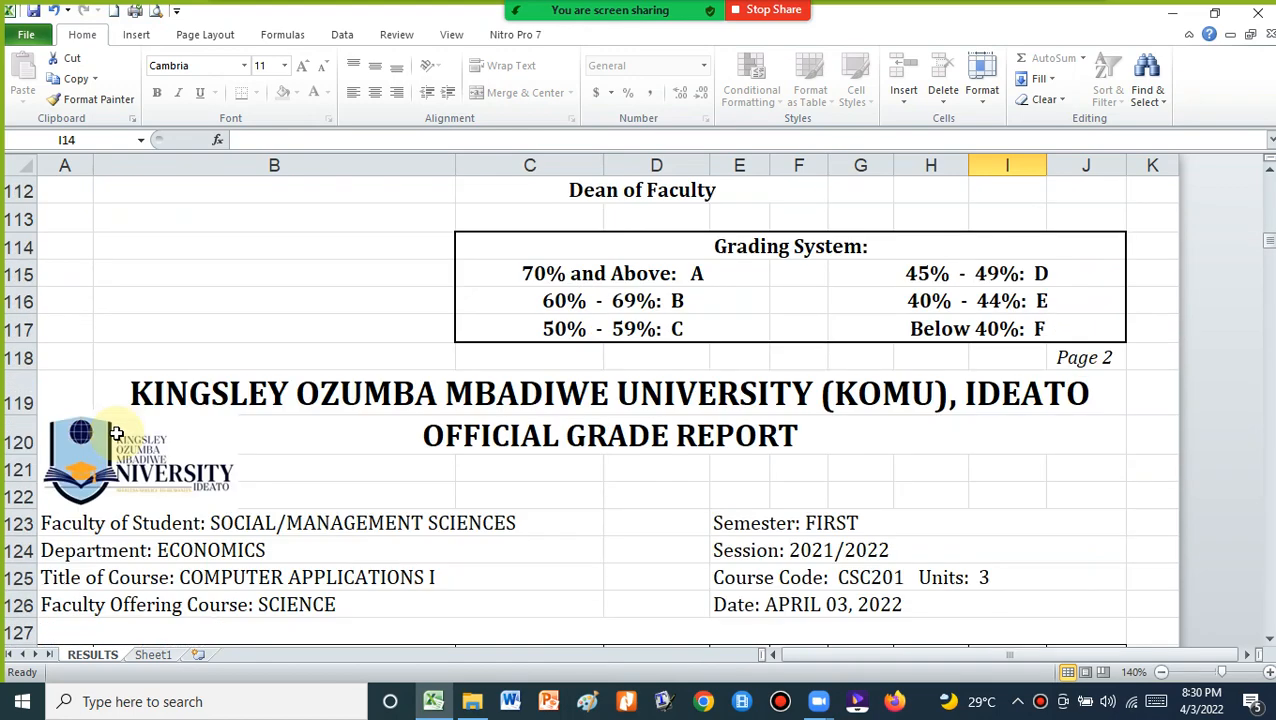
scroll(108, 352, "up", 1)
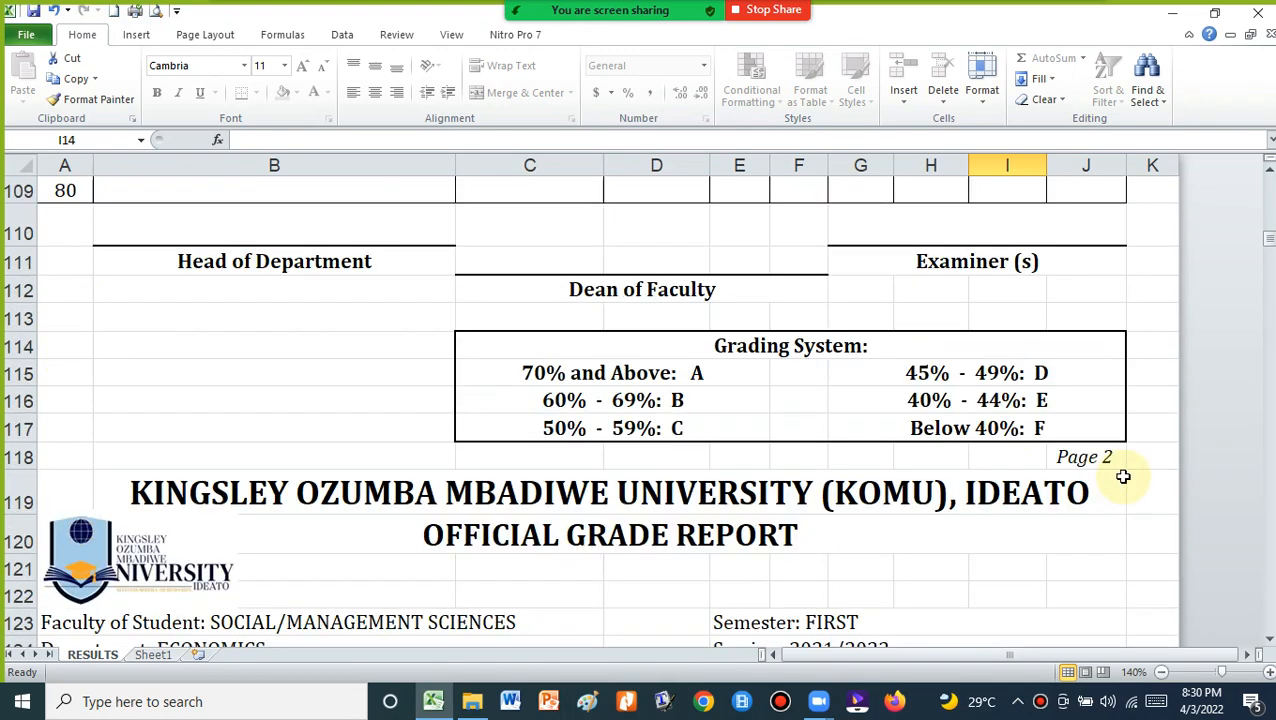
left_click(1073, 449)
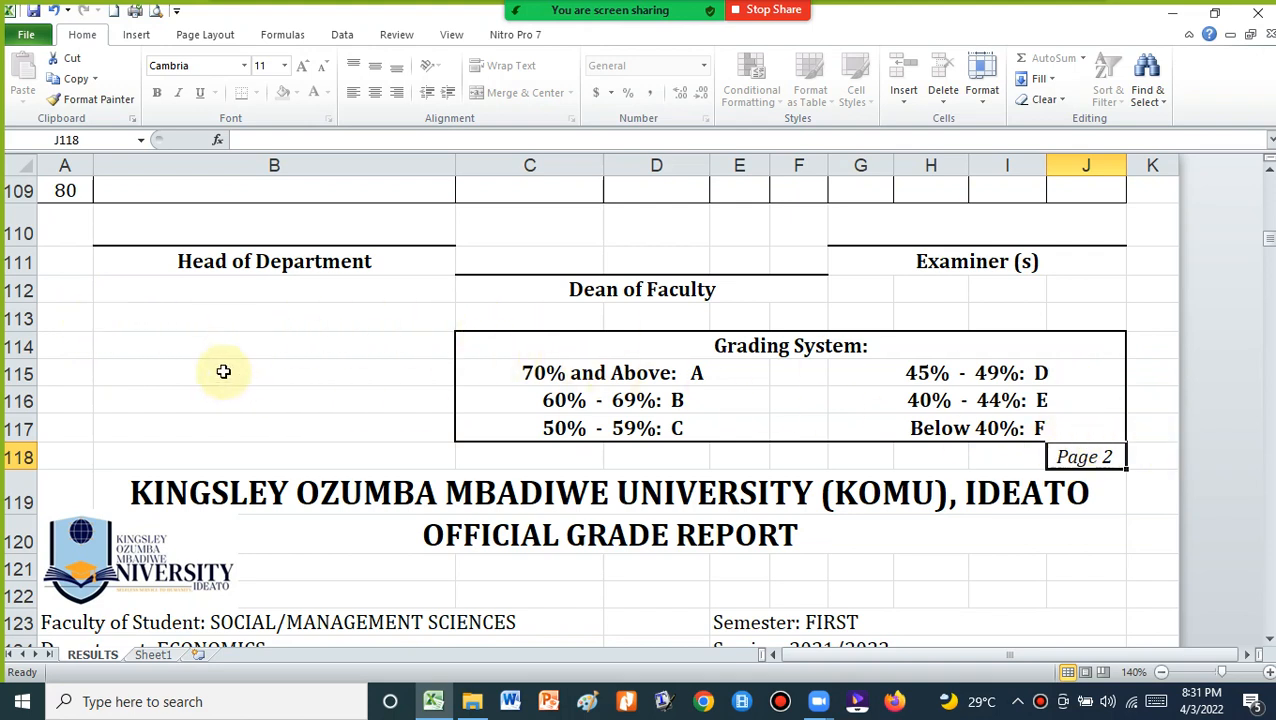
scroll(223, 371, "up", 1)
left_click(119, 276)
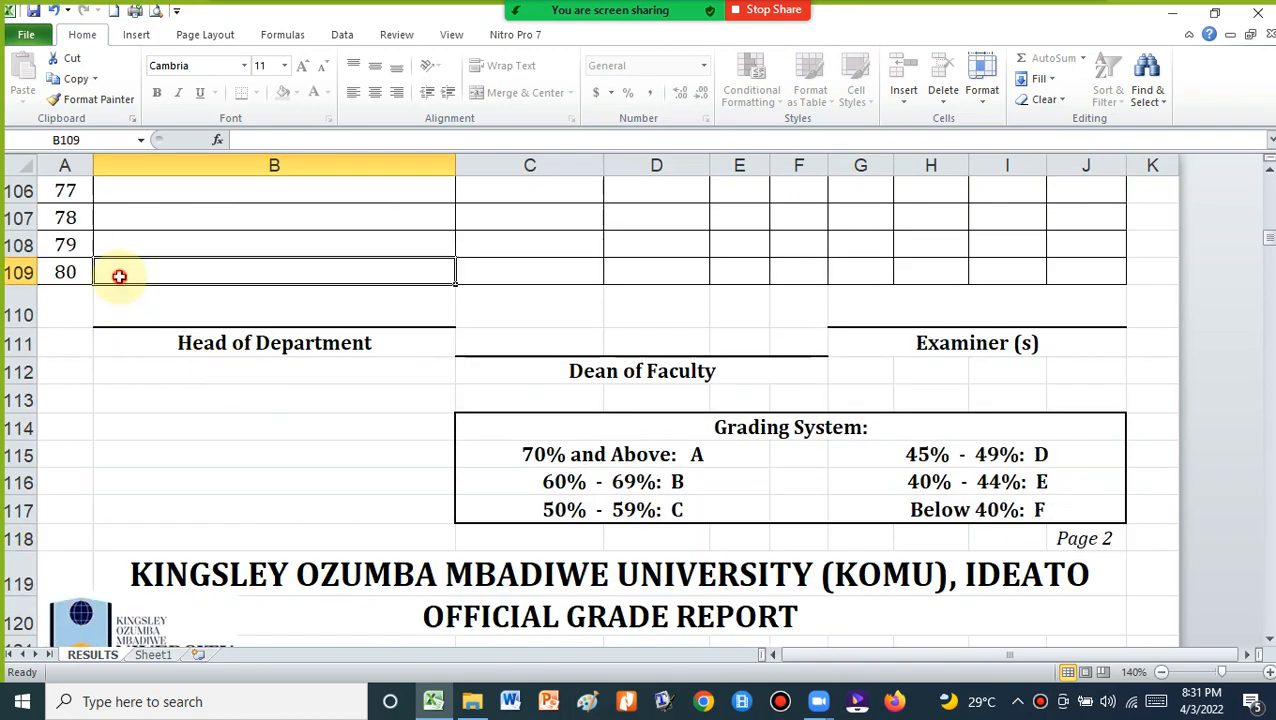
scroll(125, 315, "down", 4)
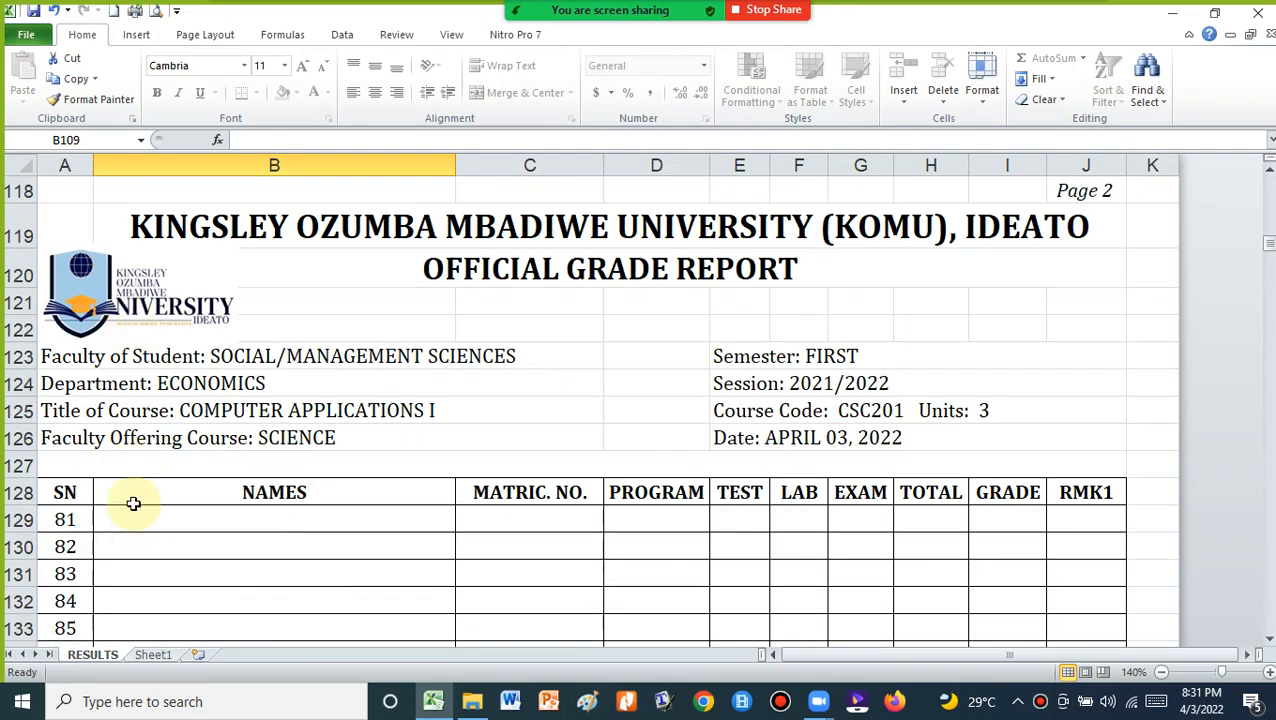
scroll(152, 268, "up", 8)
scroll(152, 280, "down", 9)
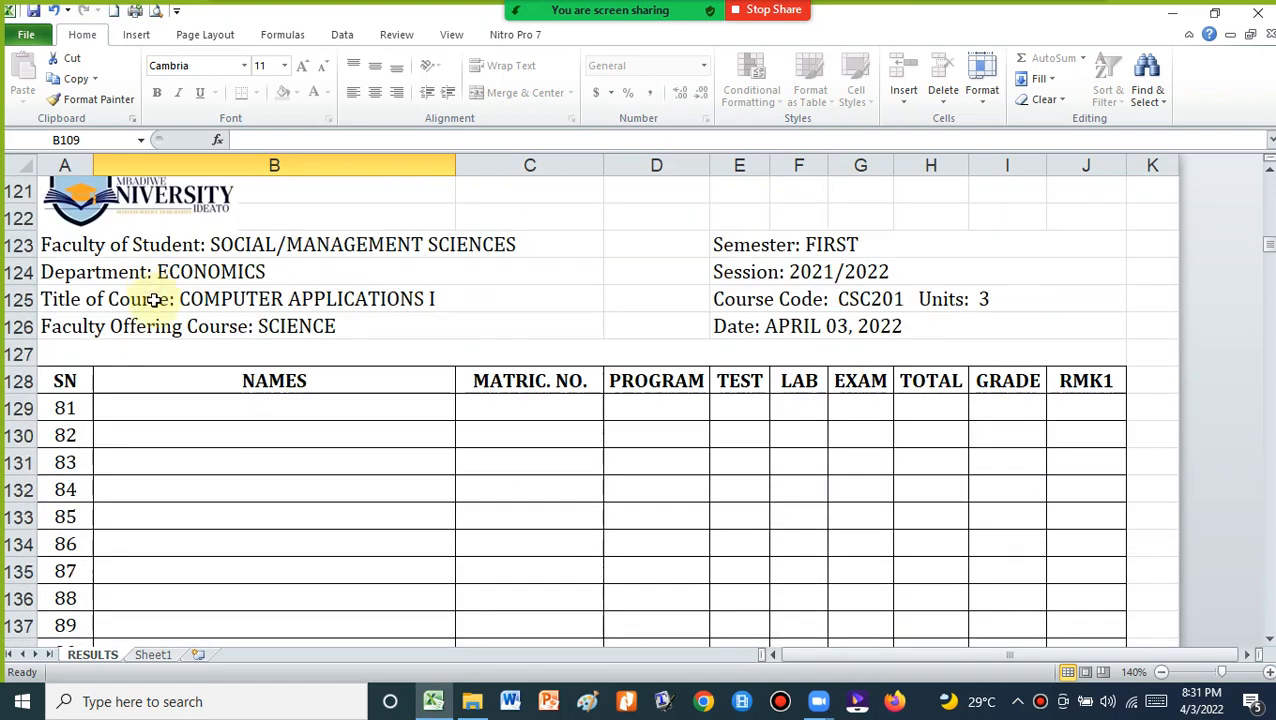
left_click(143, 415)
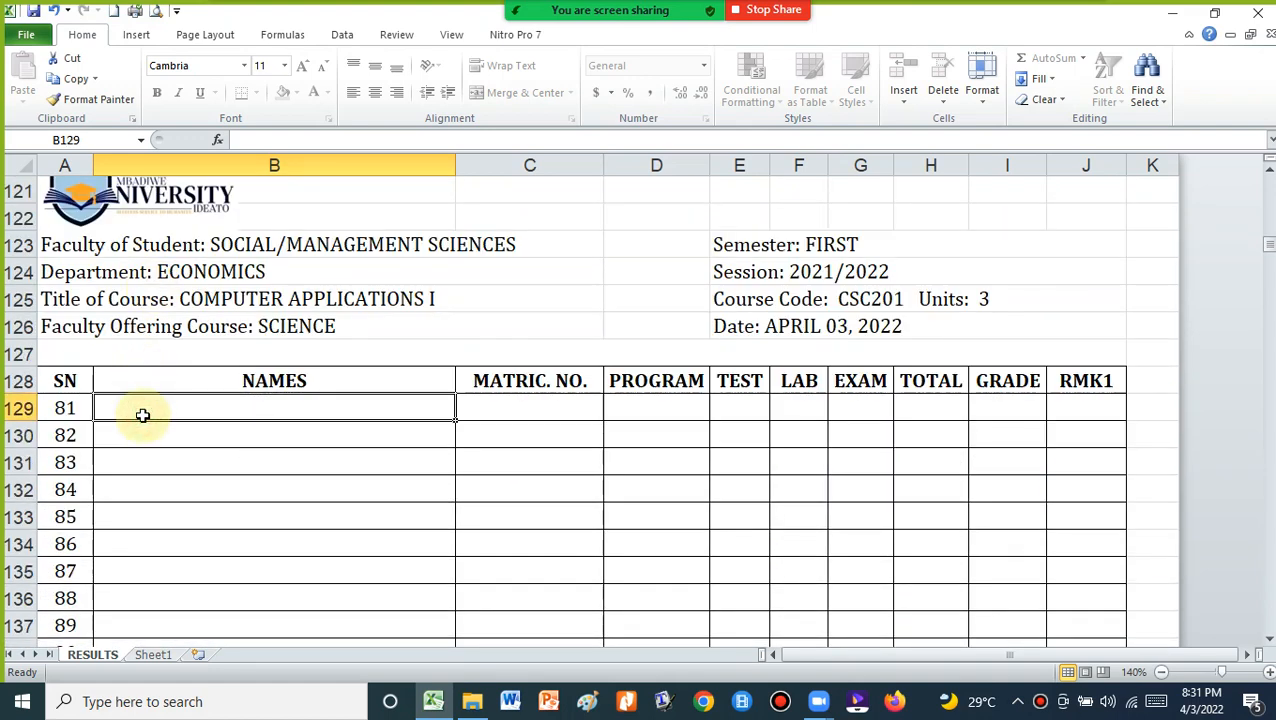
scroll(114, 319, "down", 11)
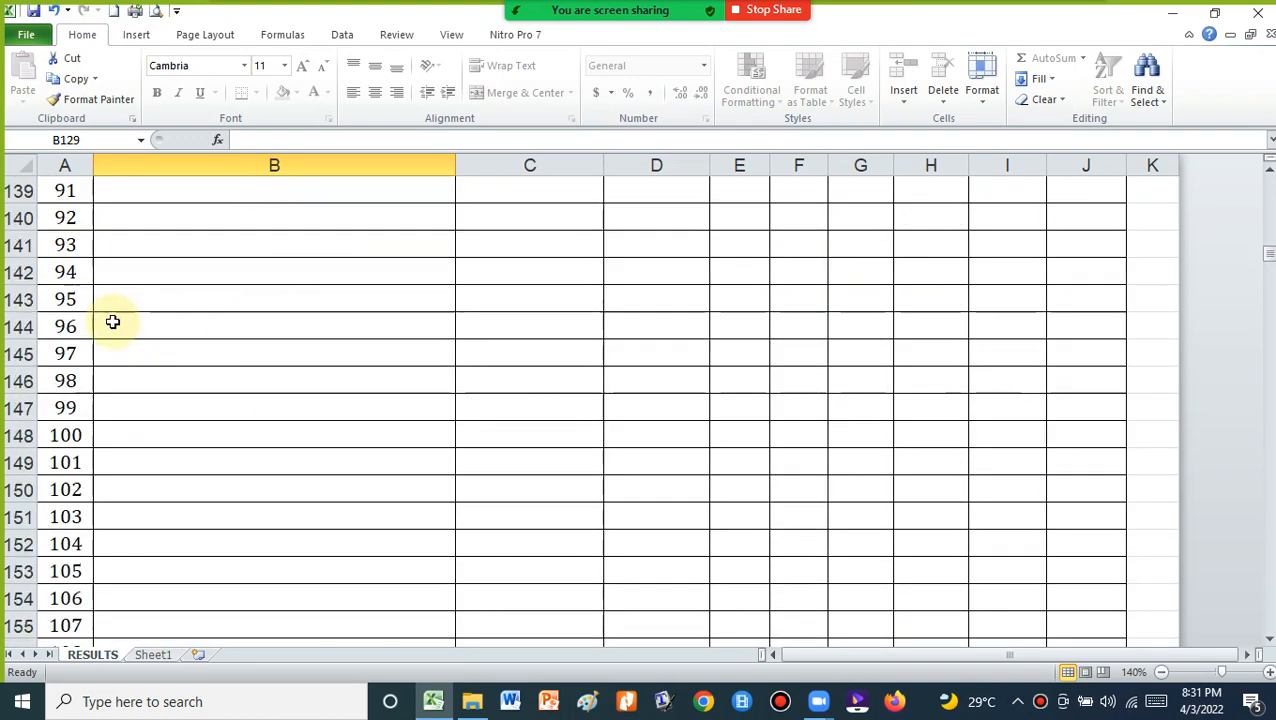
scroll(117, 345, "down", 2)
scroll(110, 510, "down", 2)
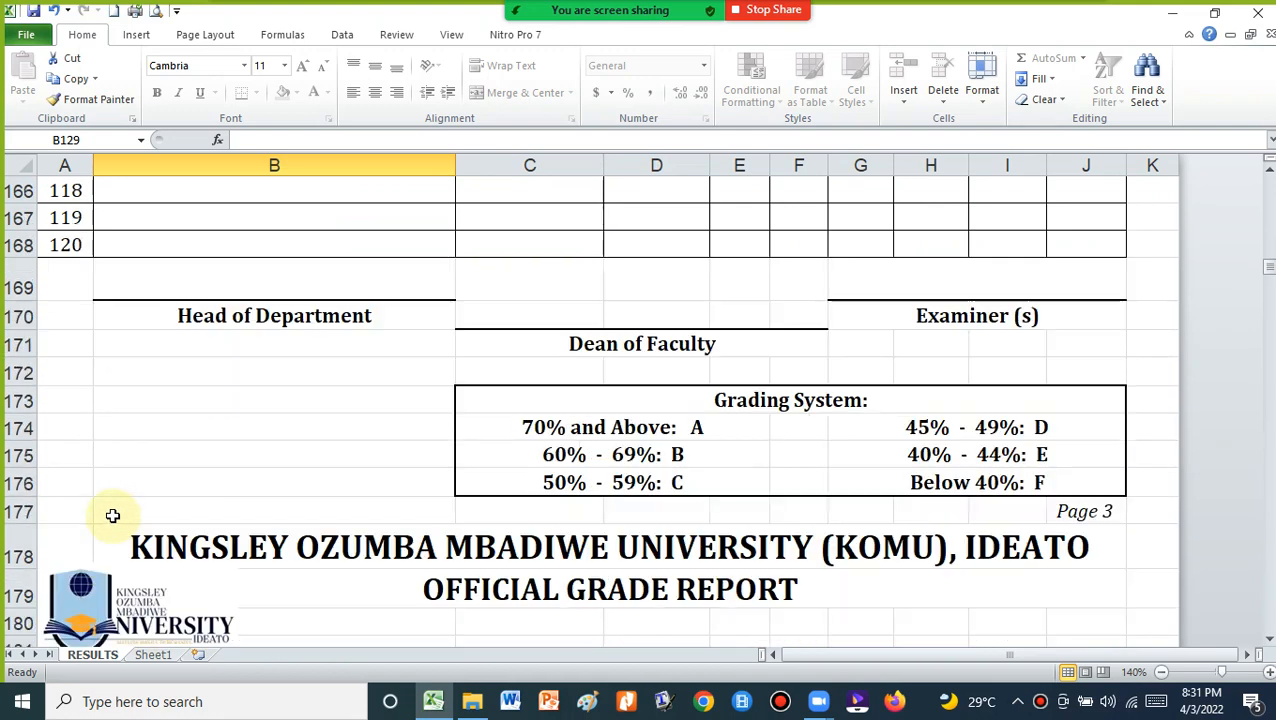
left_click(77, 442)
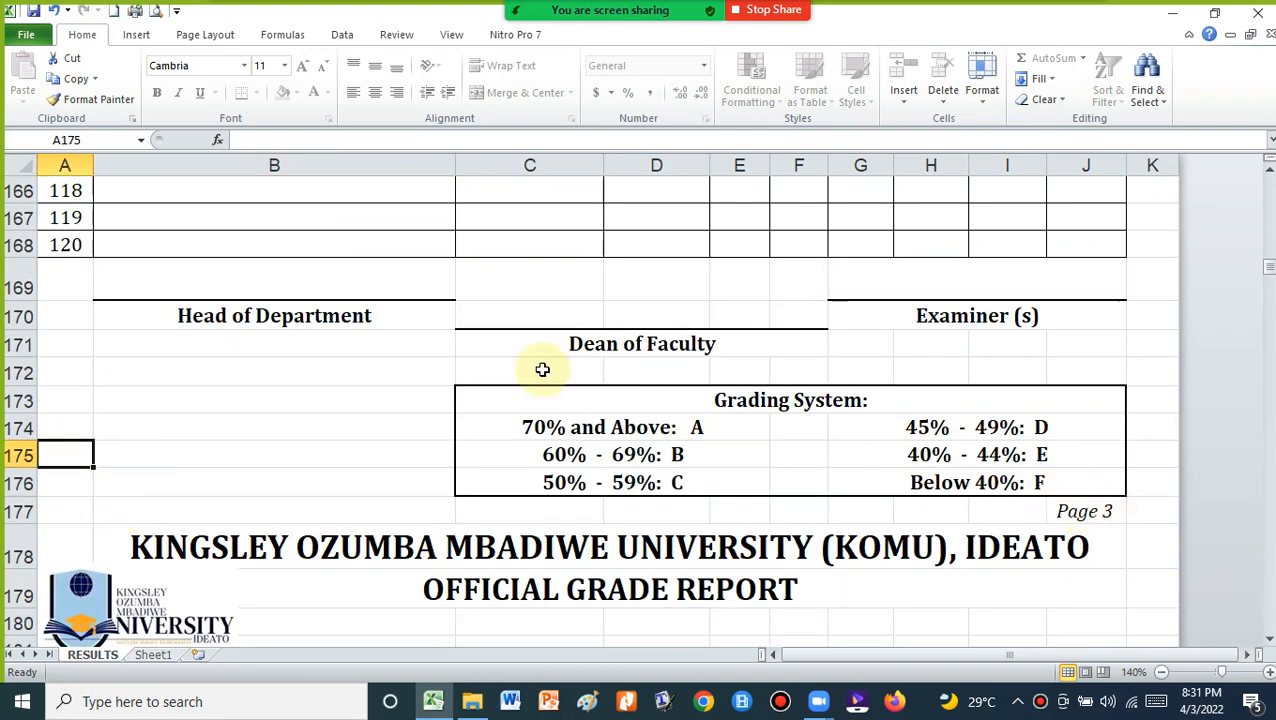
scroll(495, 370, "up", 14)
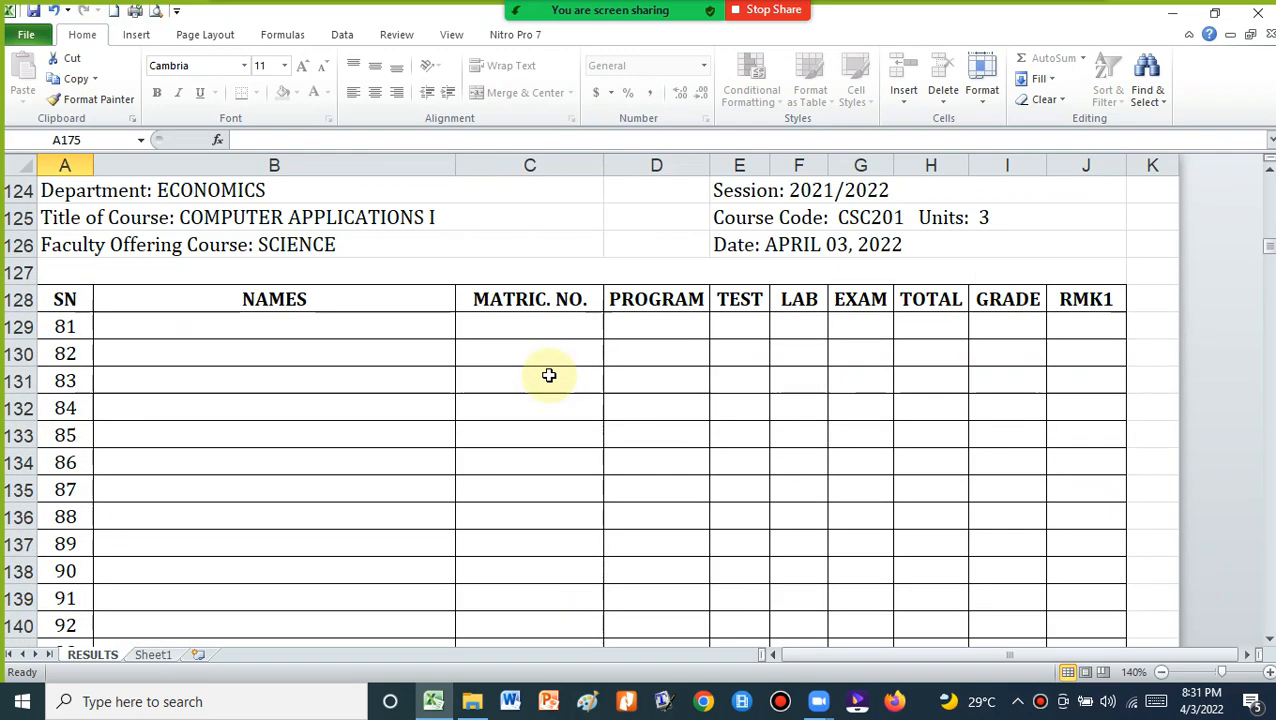
scroll(499, 375, "up", 7)
scroll(253, 396, "up", 15)
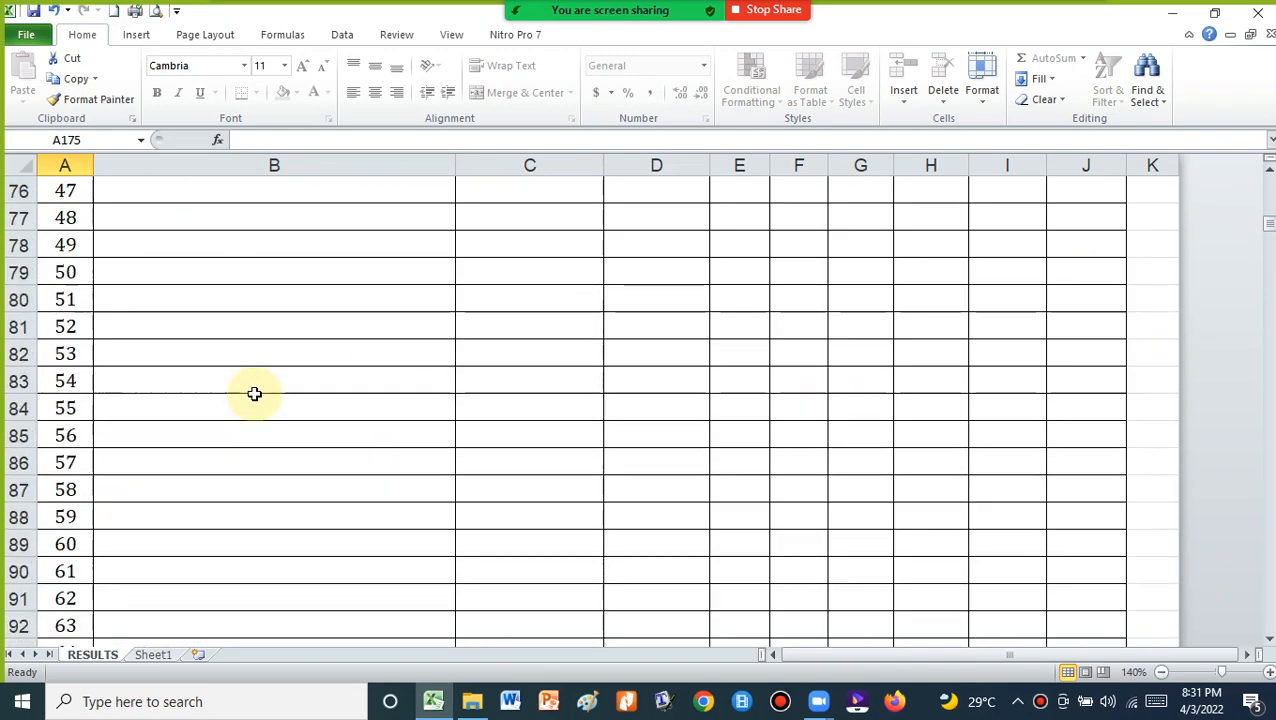
scroll(253, 393, "up", 2)
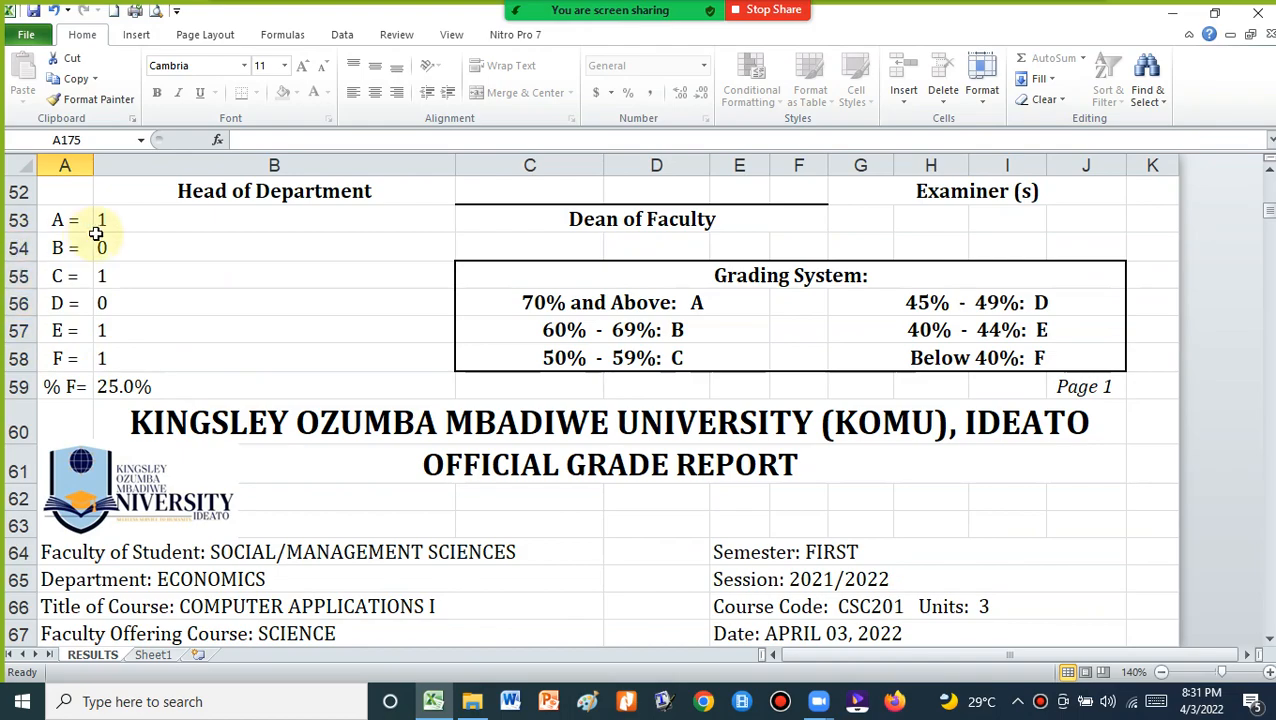
scroll(84, 253, "down", 2)
scroll(84, 253, "down", 3)
scroll(94, 239, "up", 8)
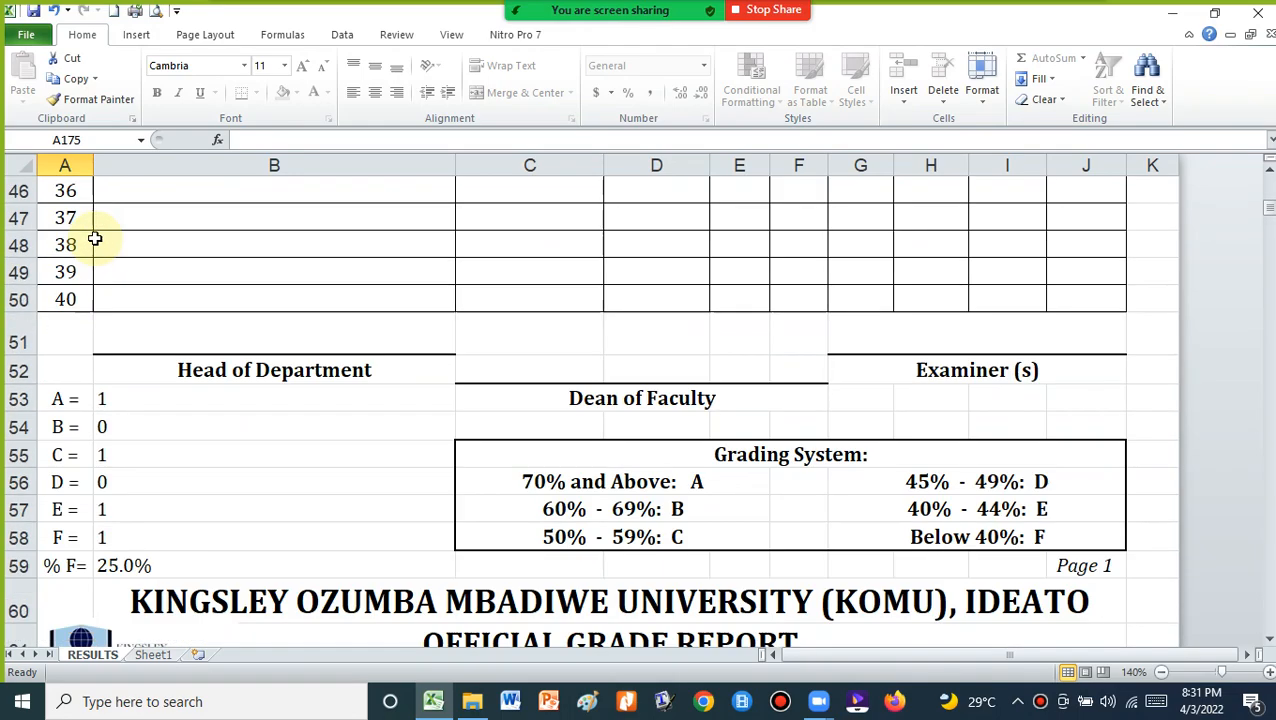
scroll(93, 300, "down", 2)
left_click(97, 350)
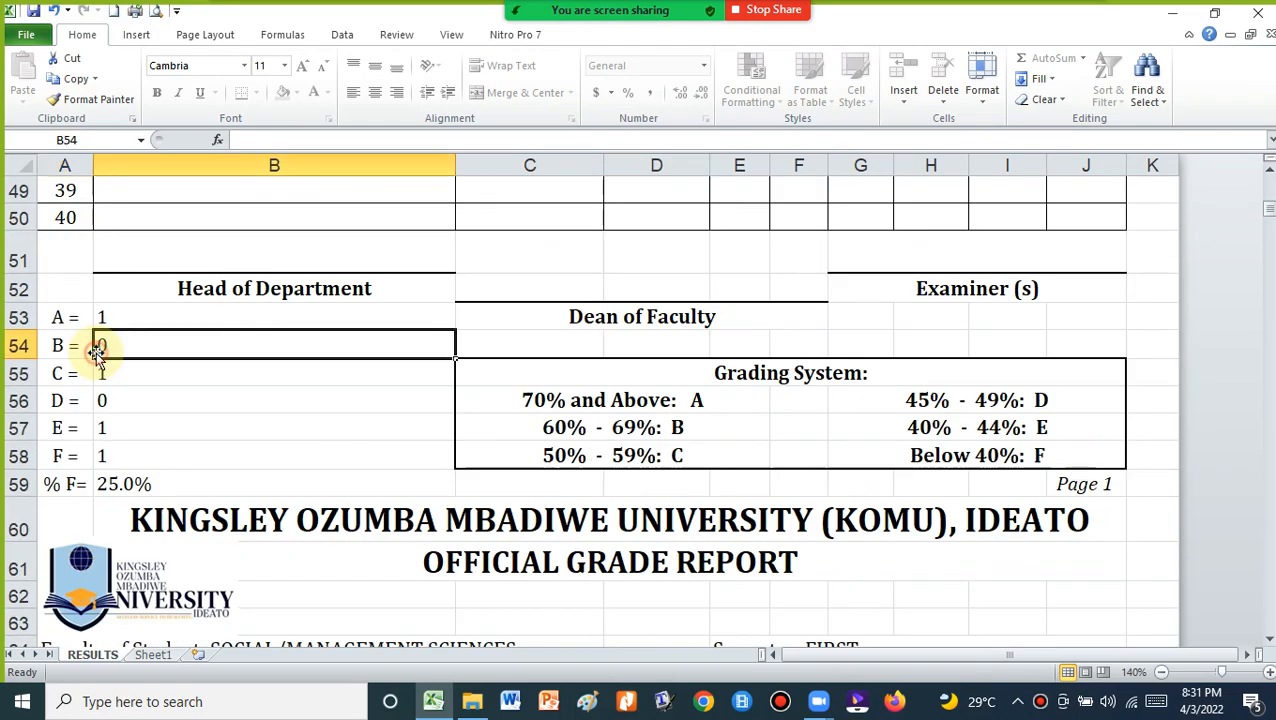
scroll(97, 370, "down", 11)
scroll(99, 389, "down", 4)
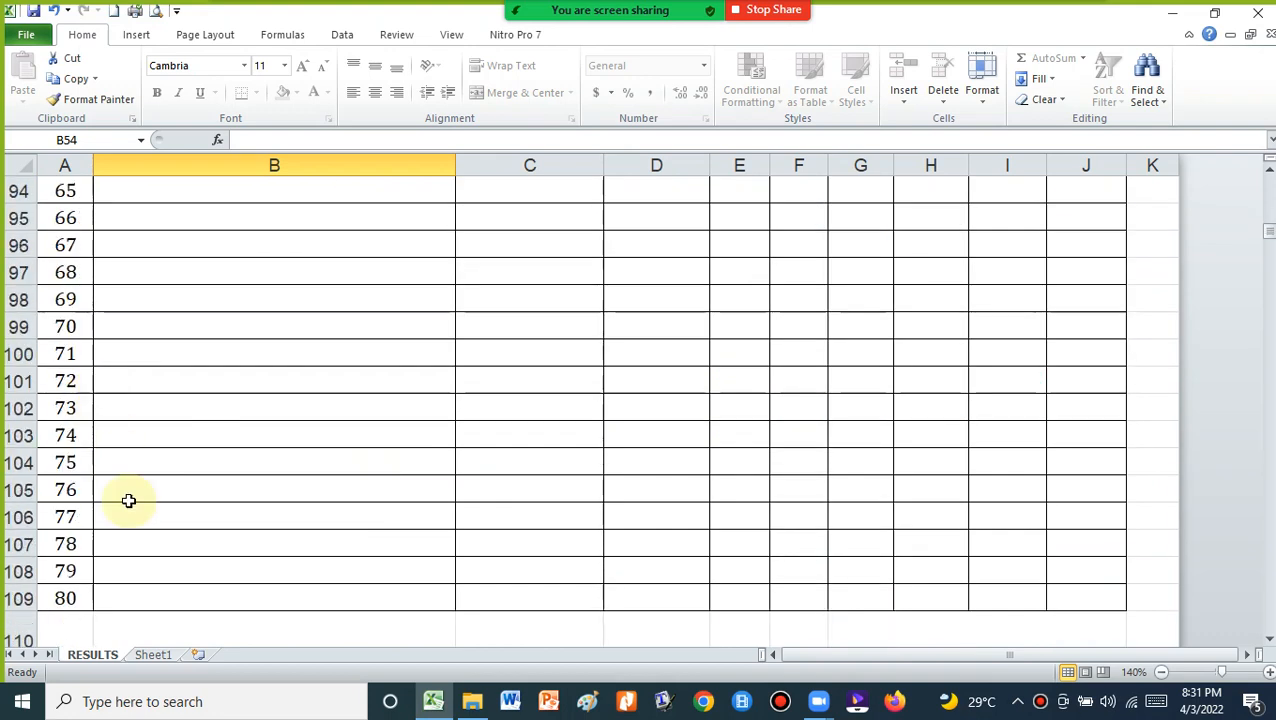
On Sheet1, fill the SN series from A4:A5 down so numbering continues to 43
left_click(151, 656)
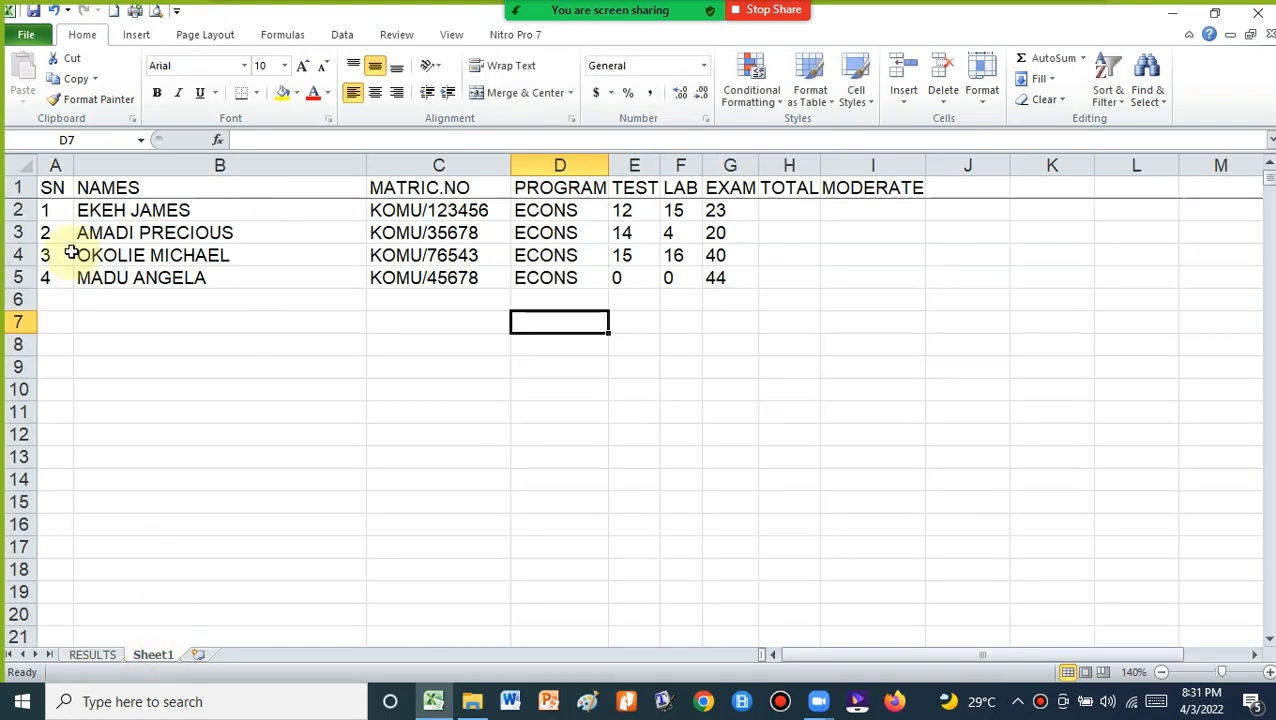
left_click_drag(48, 255, 104, 348)
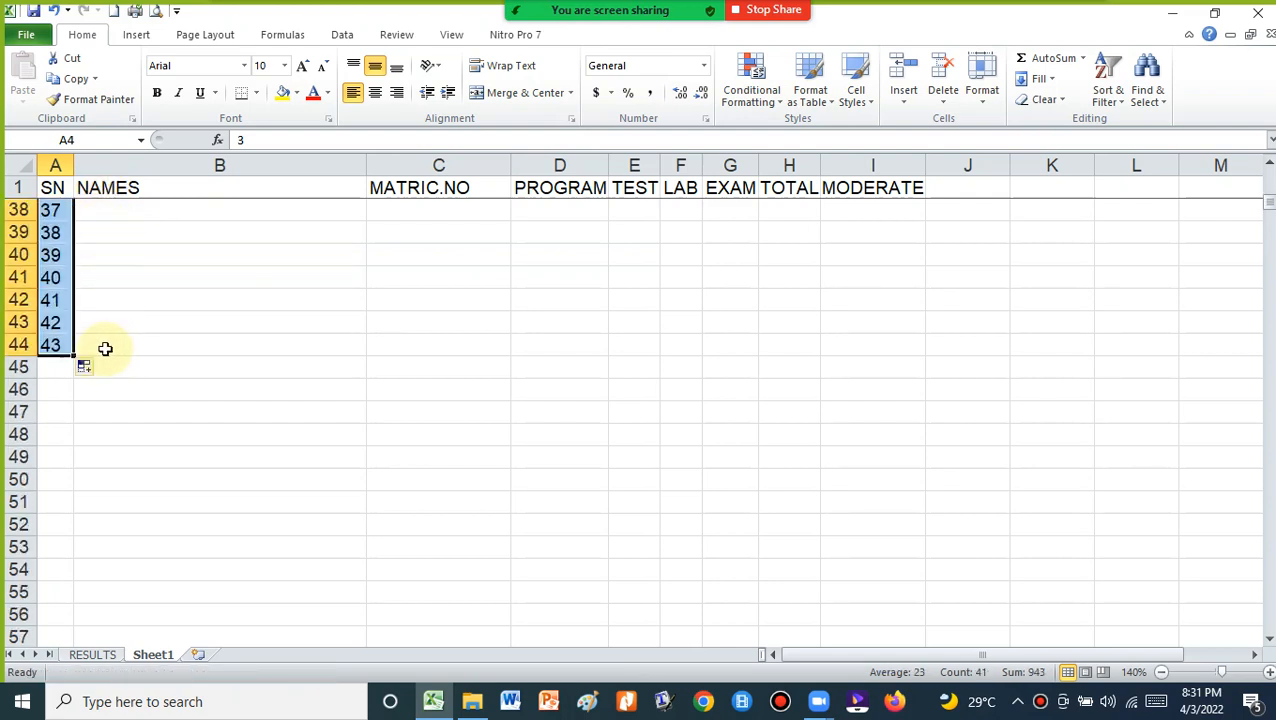
left_click(106, 300)
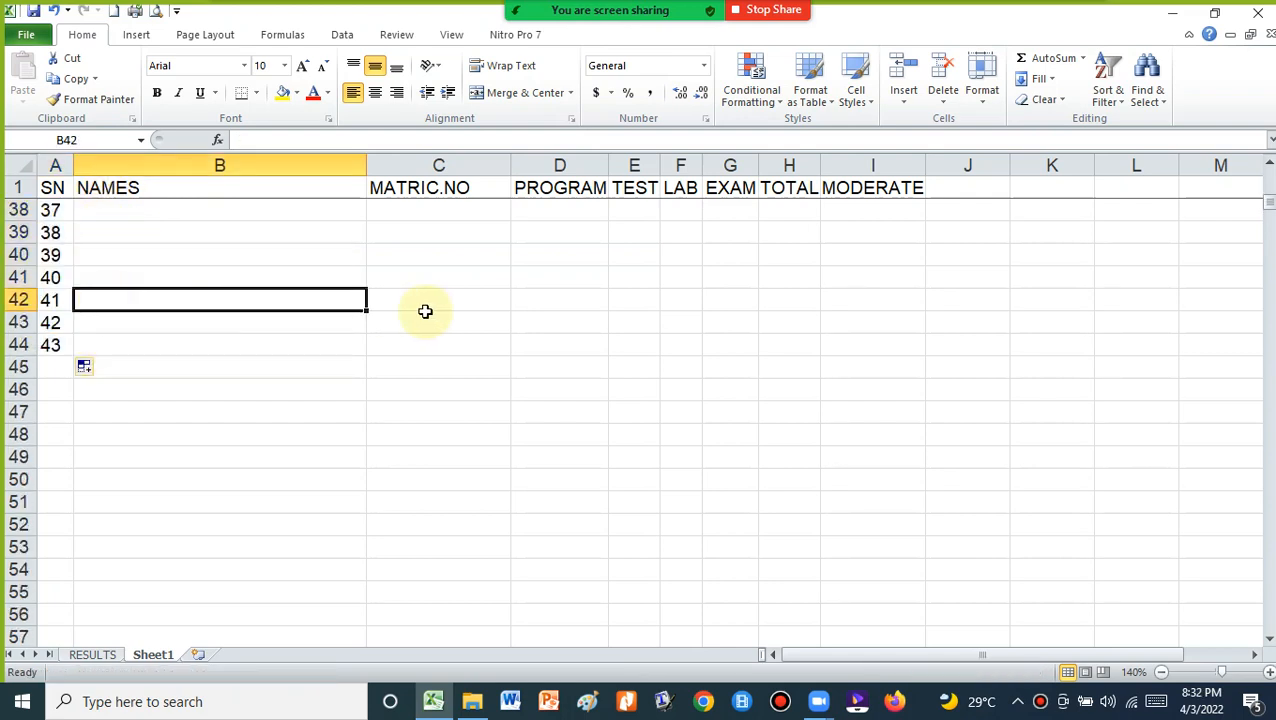
scroll(433, 310, "up", 5)
scroll(193, 320, "up", 5)
scroll(193, 320, "up", 3)
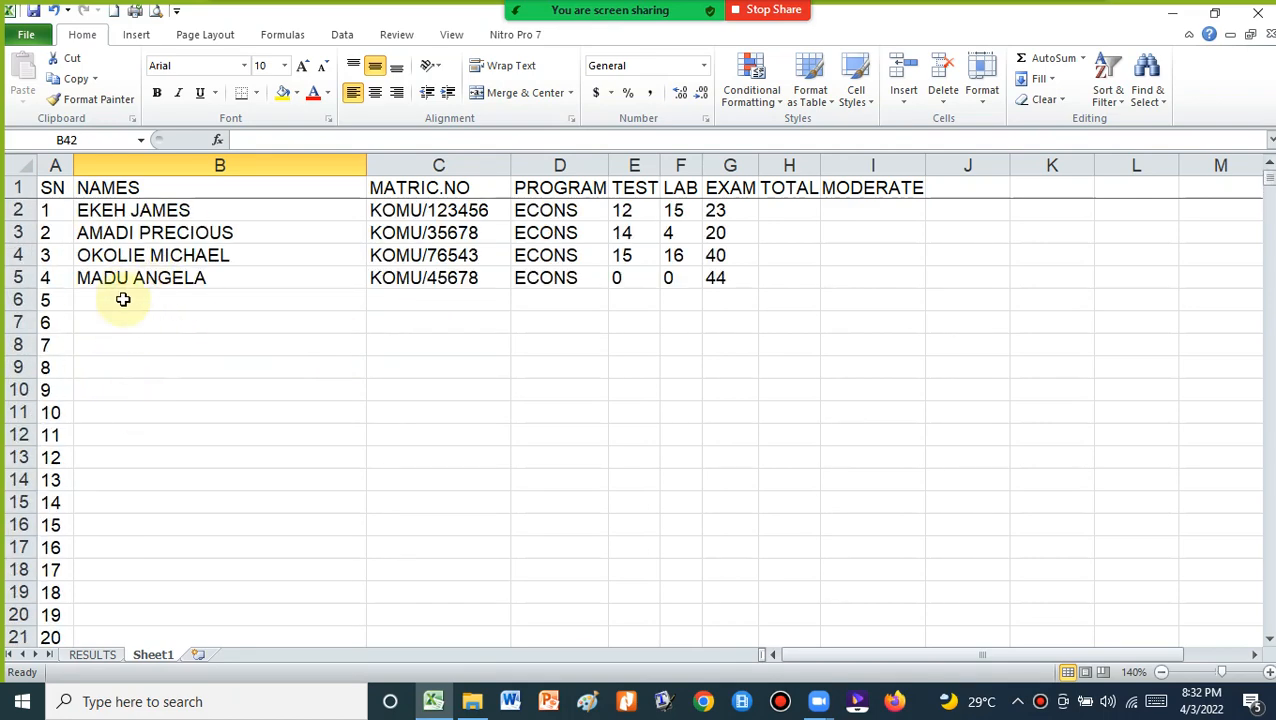
scroll(129, 400, "down", 4)
scroll(129, 400, "down", 6)
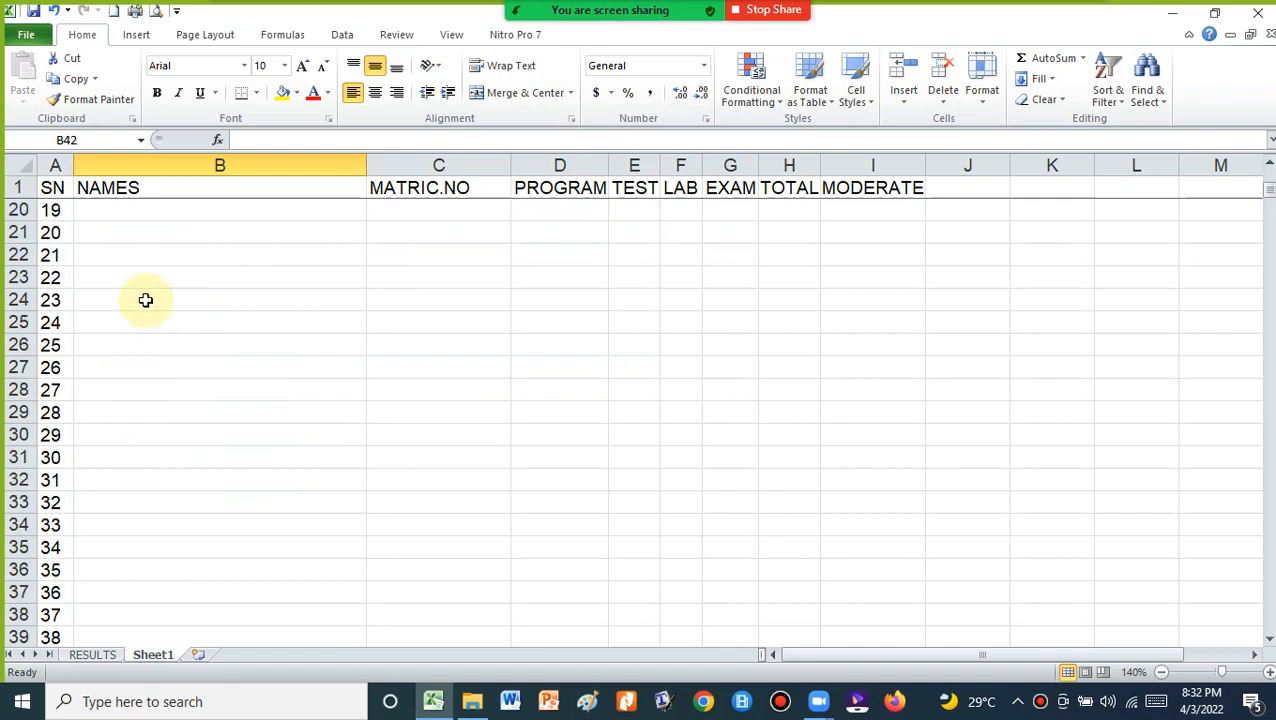
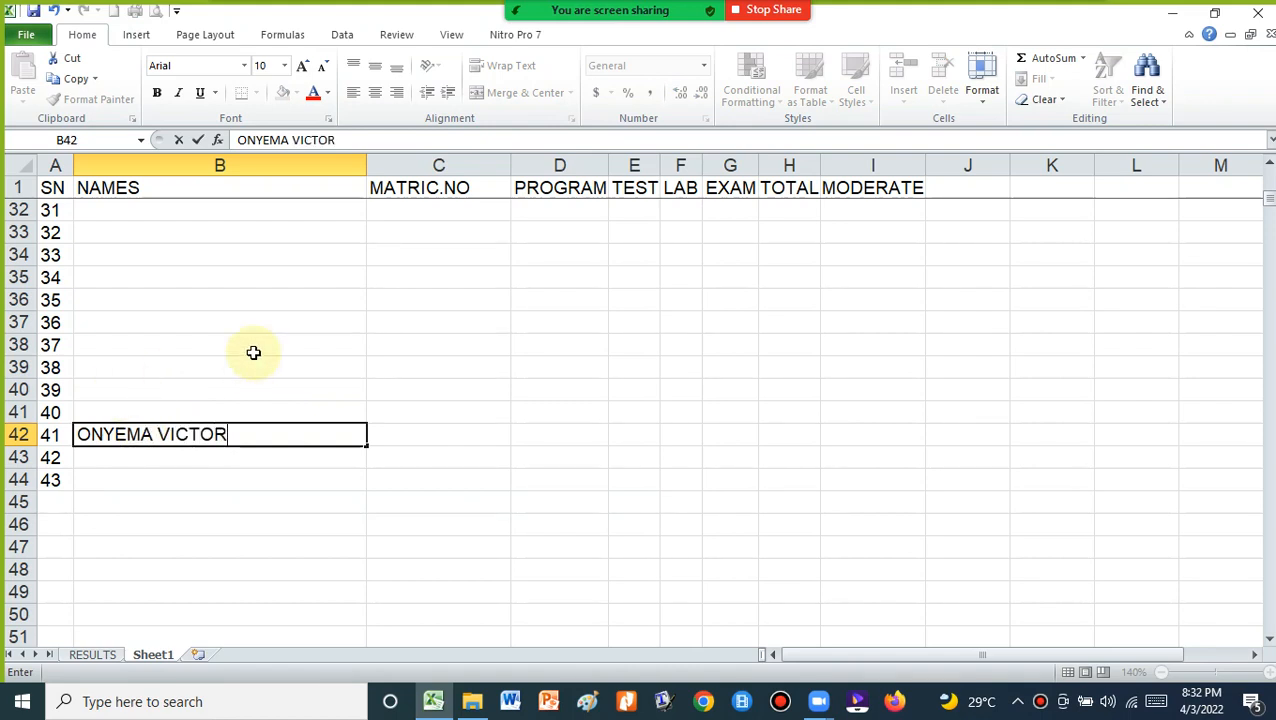
Enter student 41's name in B42 and matric number in C42 on Sheet1
scroll(177, 336, "down", 2)
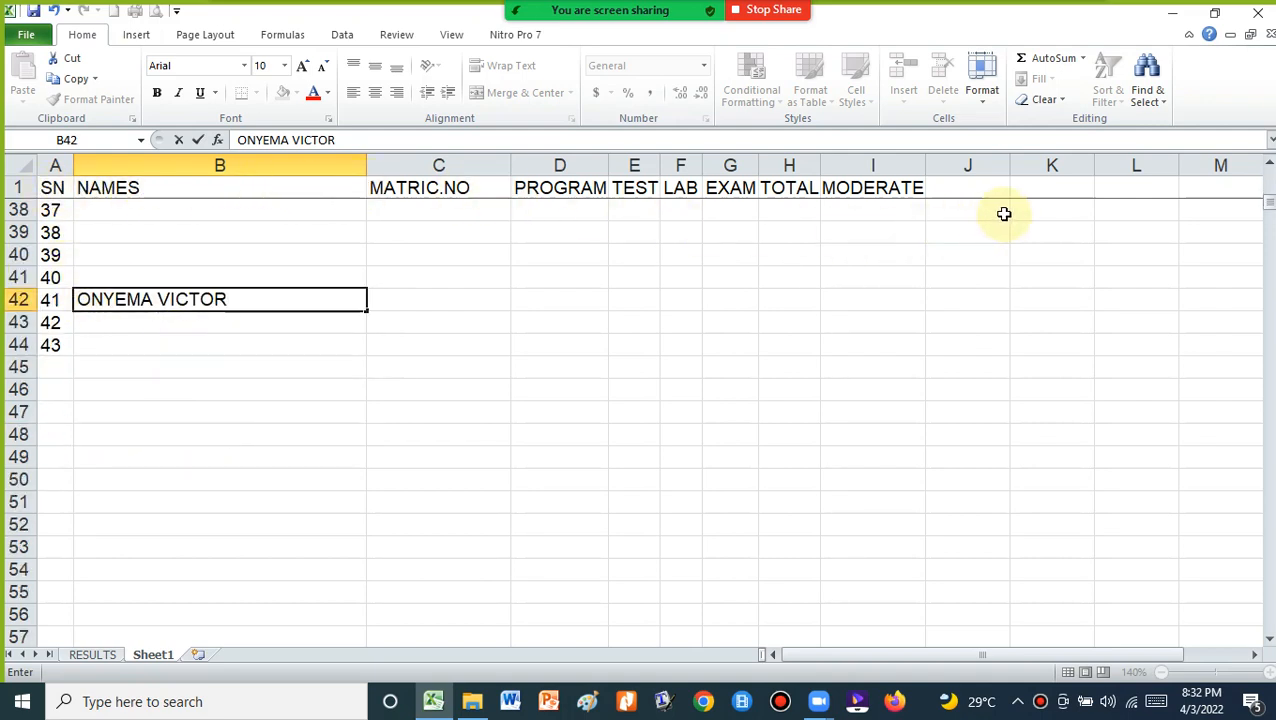
scroll(155, 390, "up", 12)
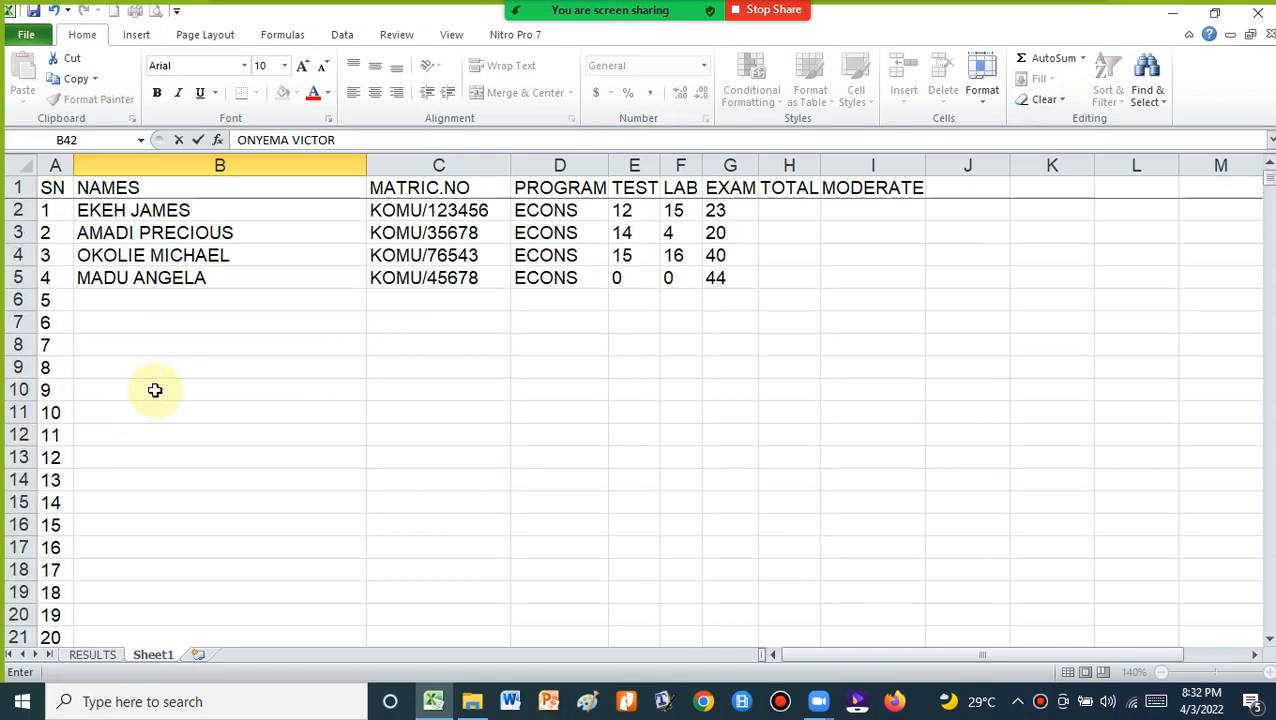
scroll(155, 390, "down", 13)
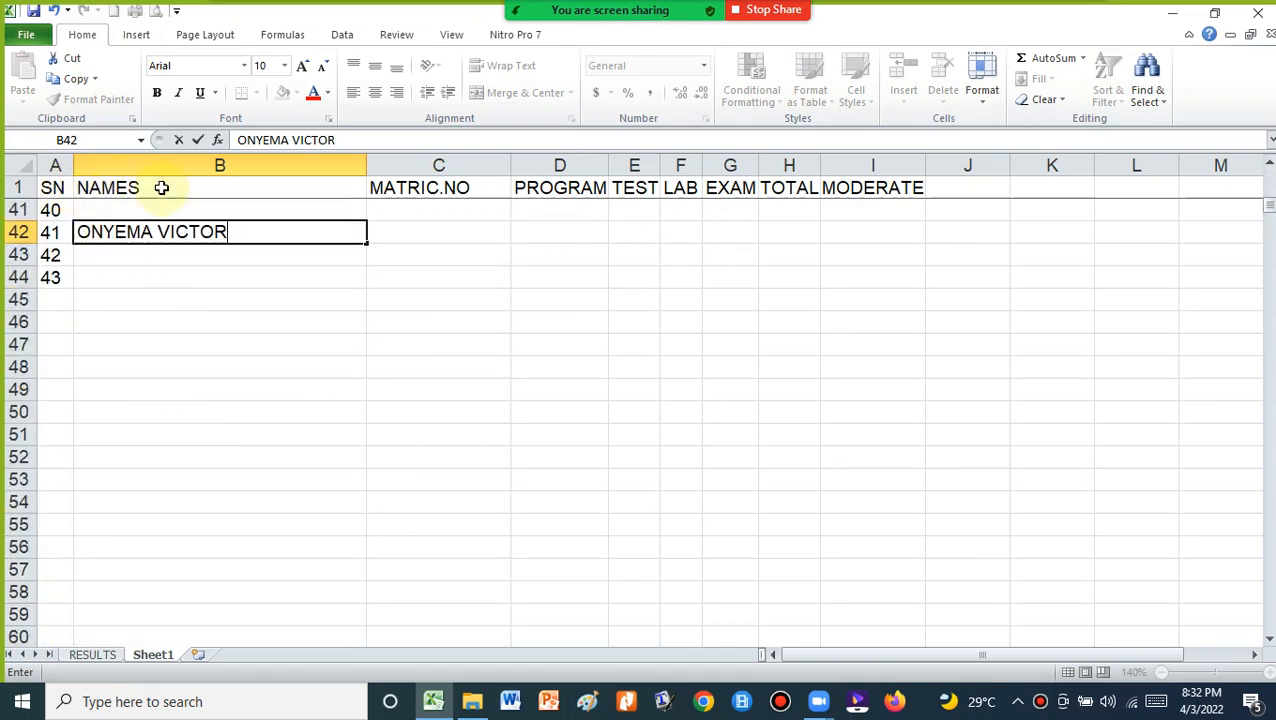
left_click(398, 234)
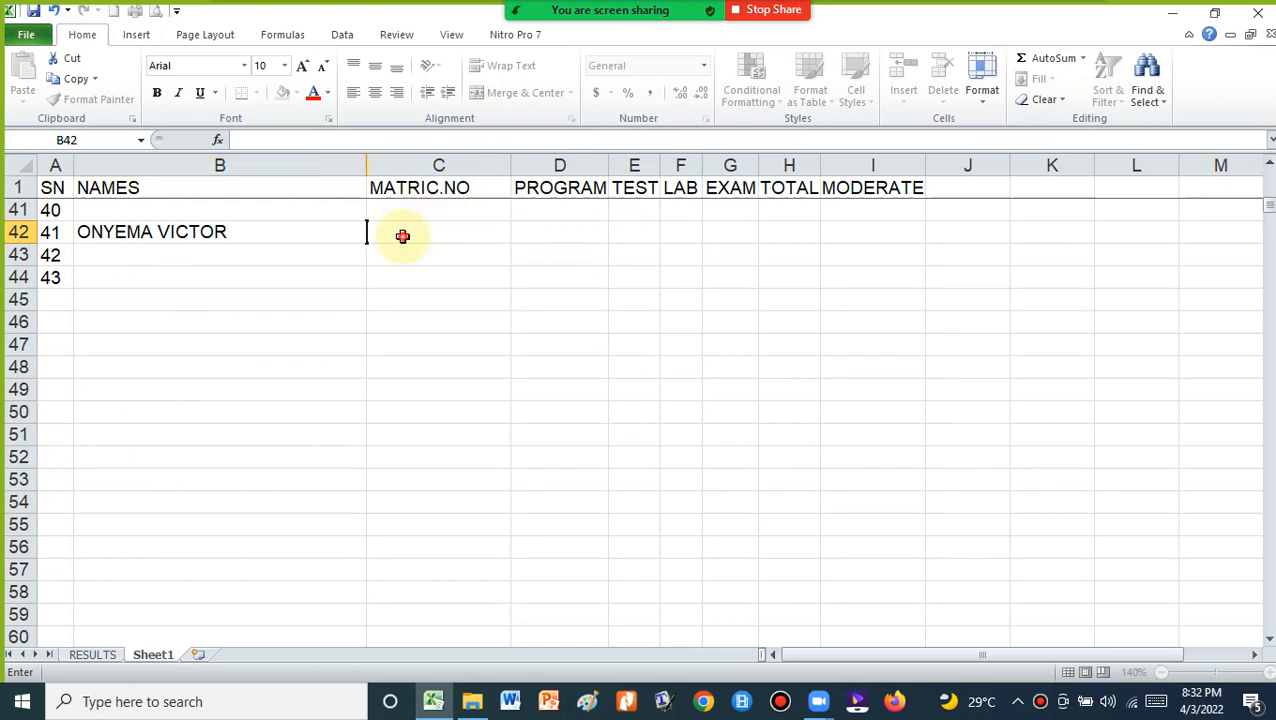
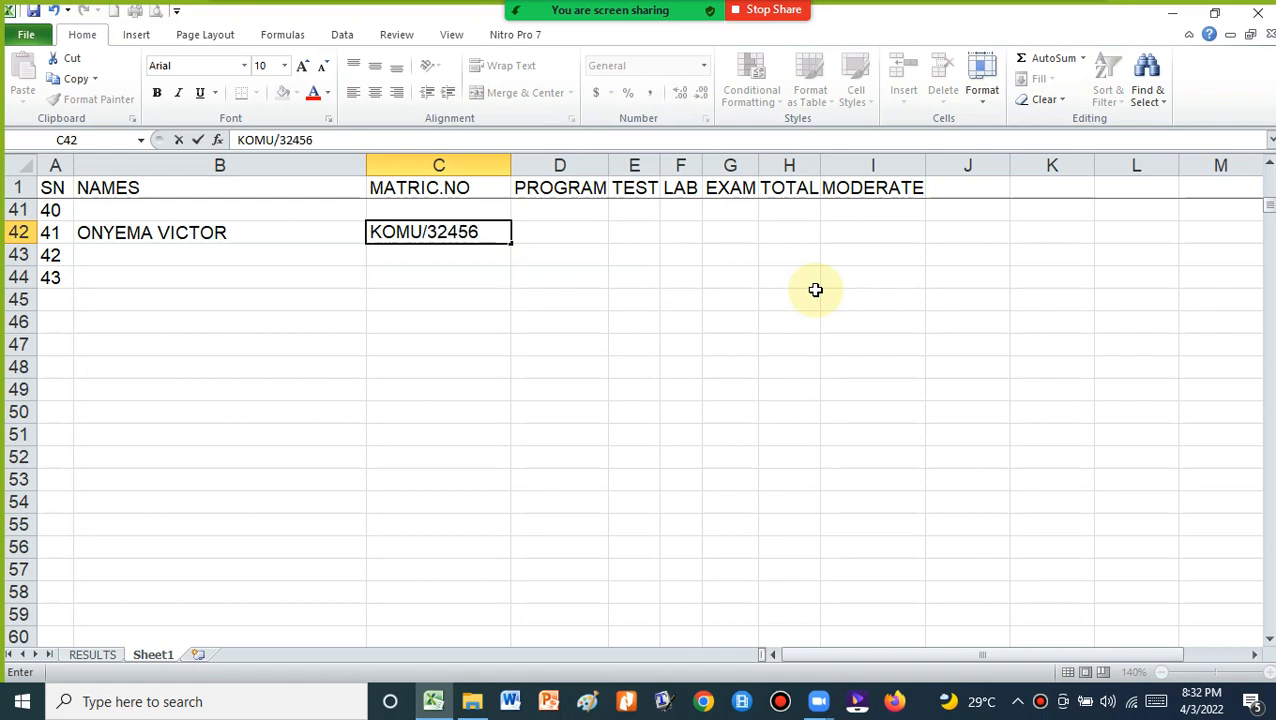
left_click(564, 236)
Fill D42:G42 with program ECONS, test 0, lab 0 and exam 42
type("E")
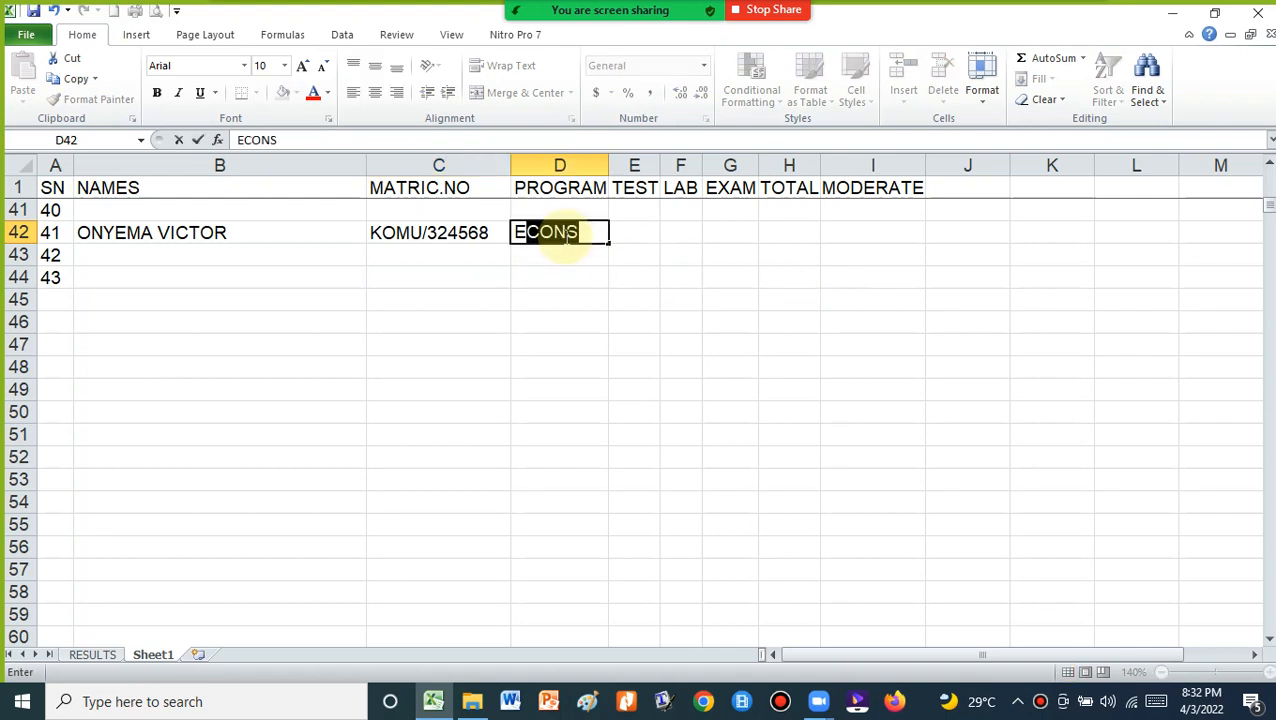
type("CON")
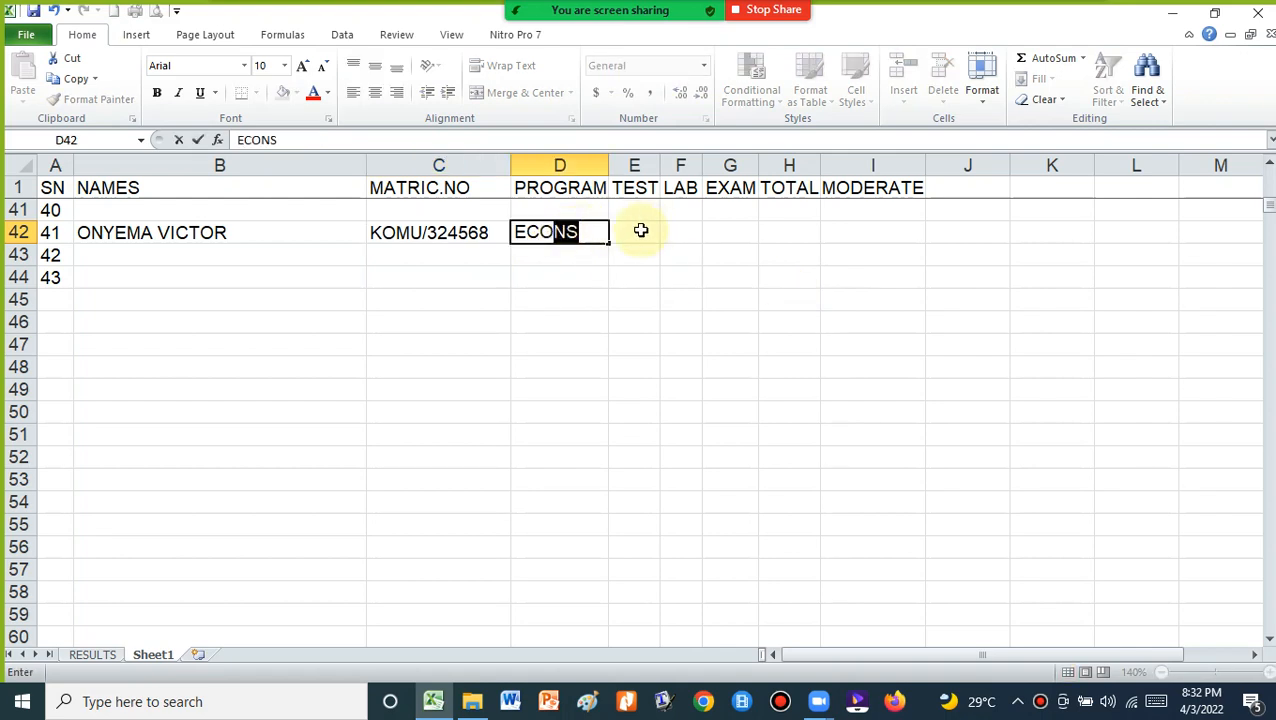
left_click(640, 231)
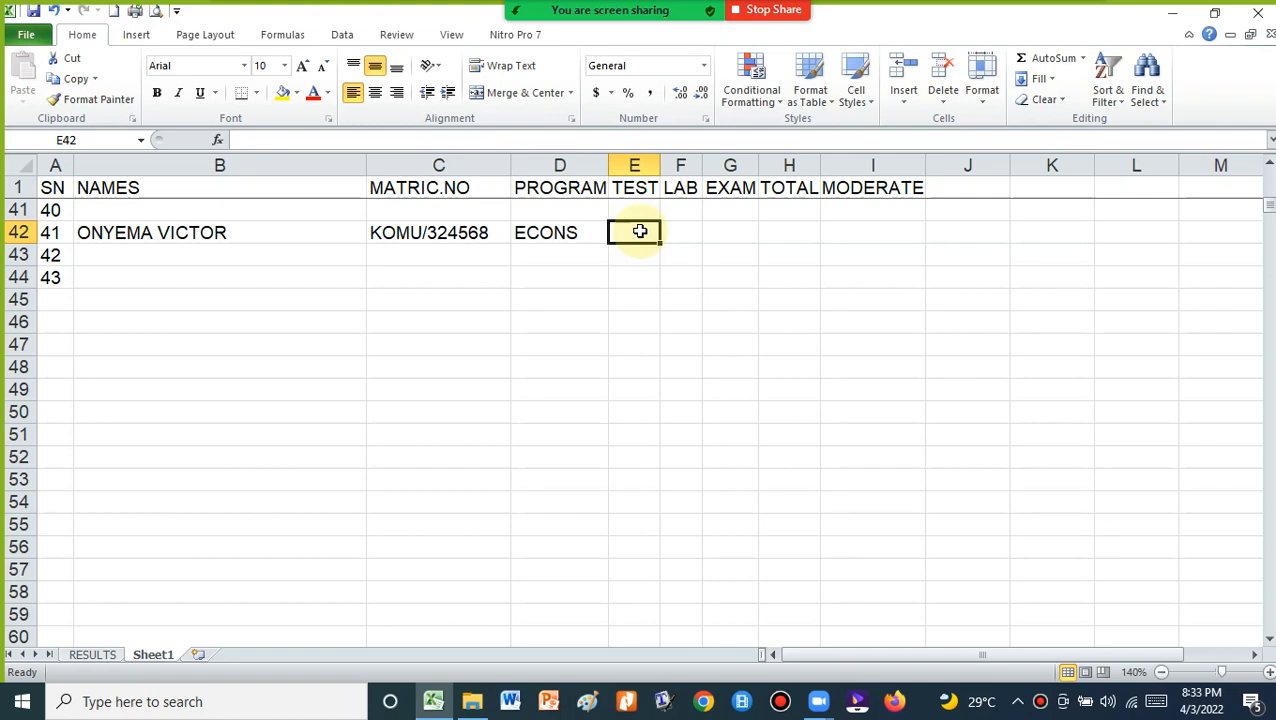
type("0")
left_click(670, 236)
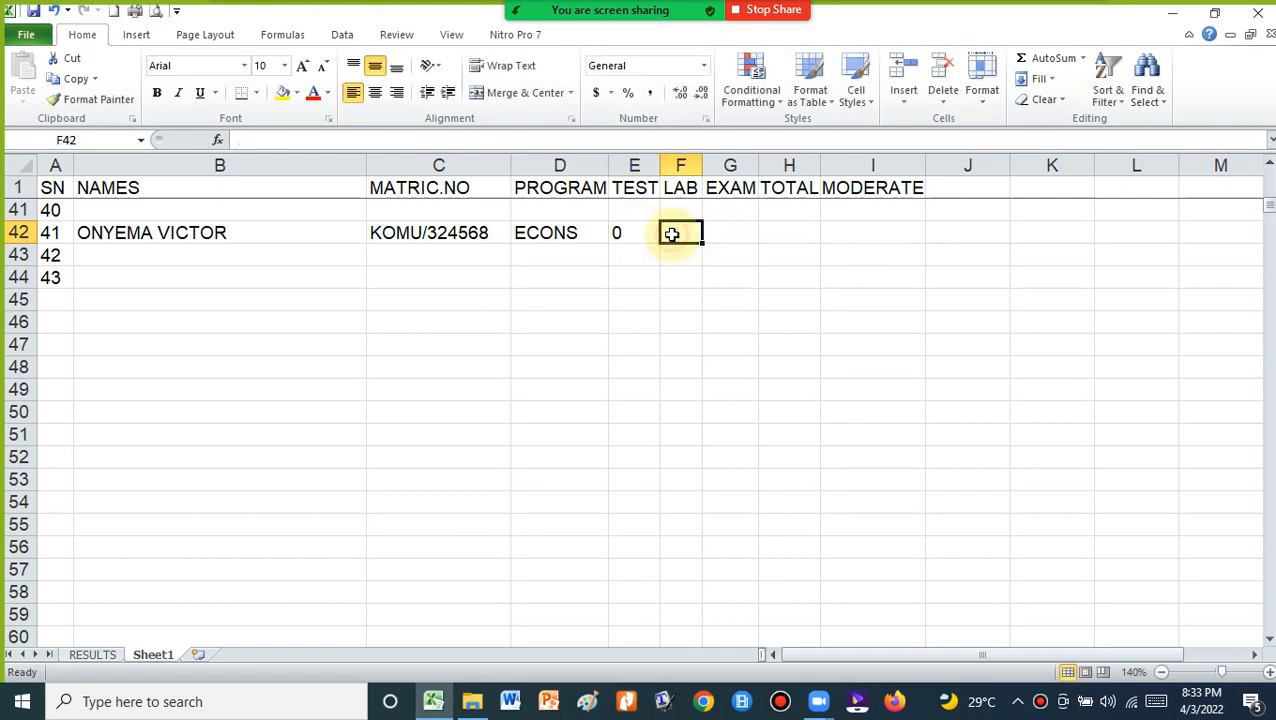
type("0")
left_click(719, 234)
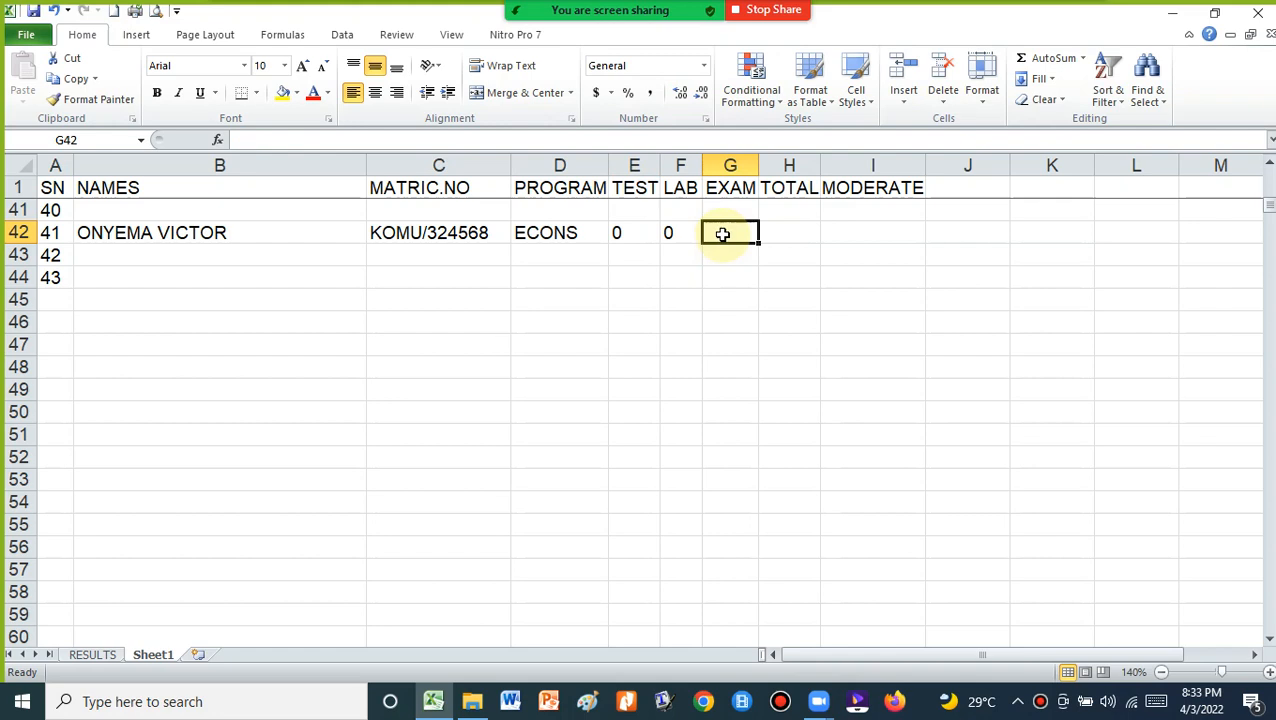
type("42")
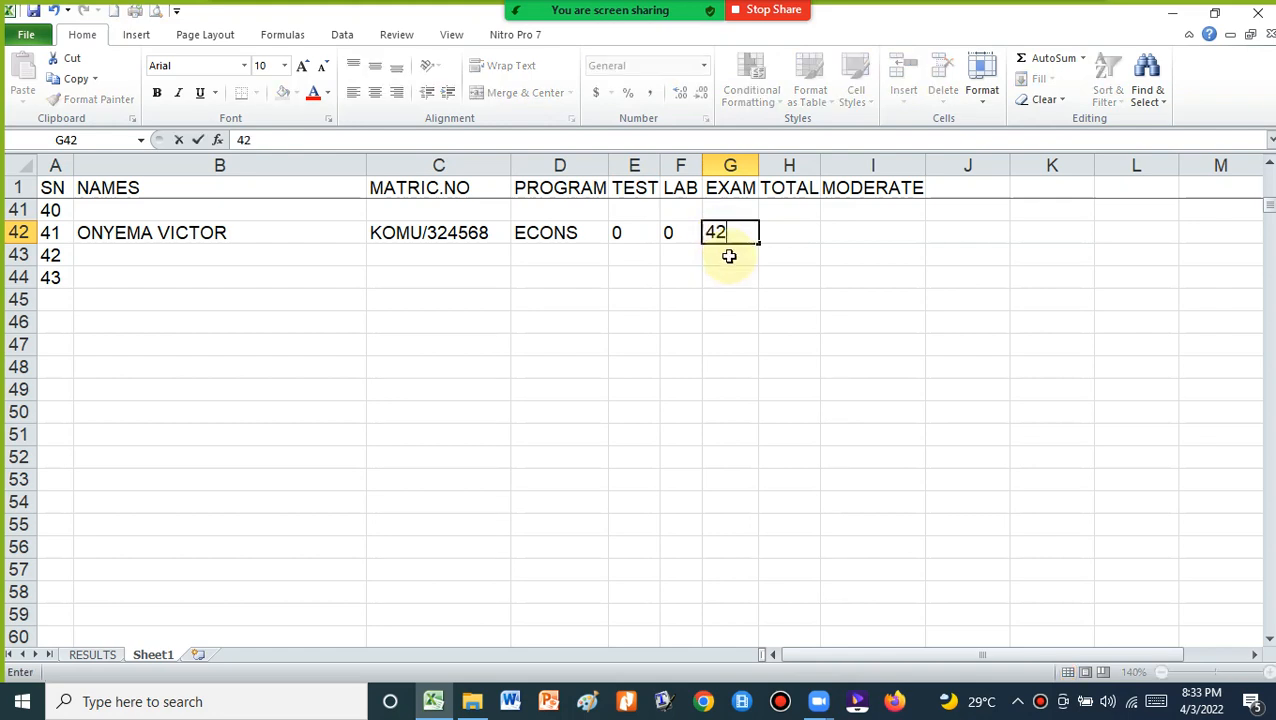
left_click(718, 276)
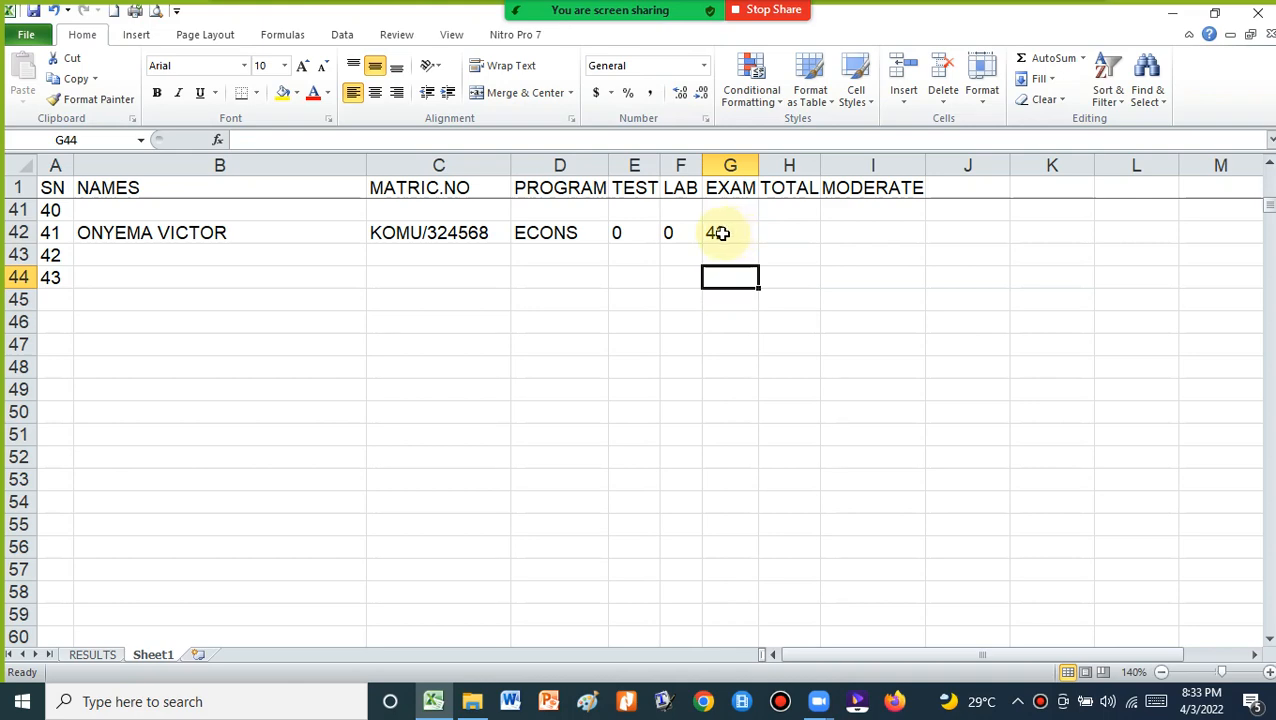
On RESULTS, confirm row 70 shows student 41 with total 42, grade E and PASS
left_click(96, 658)
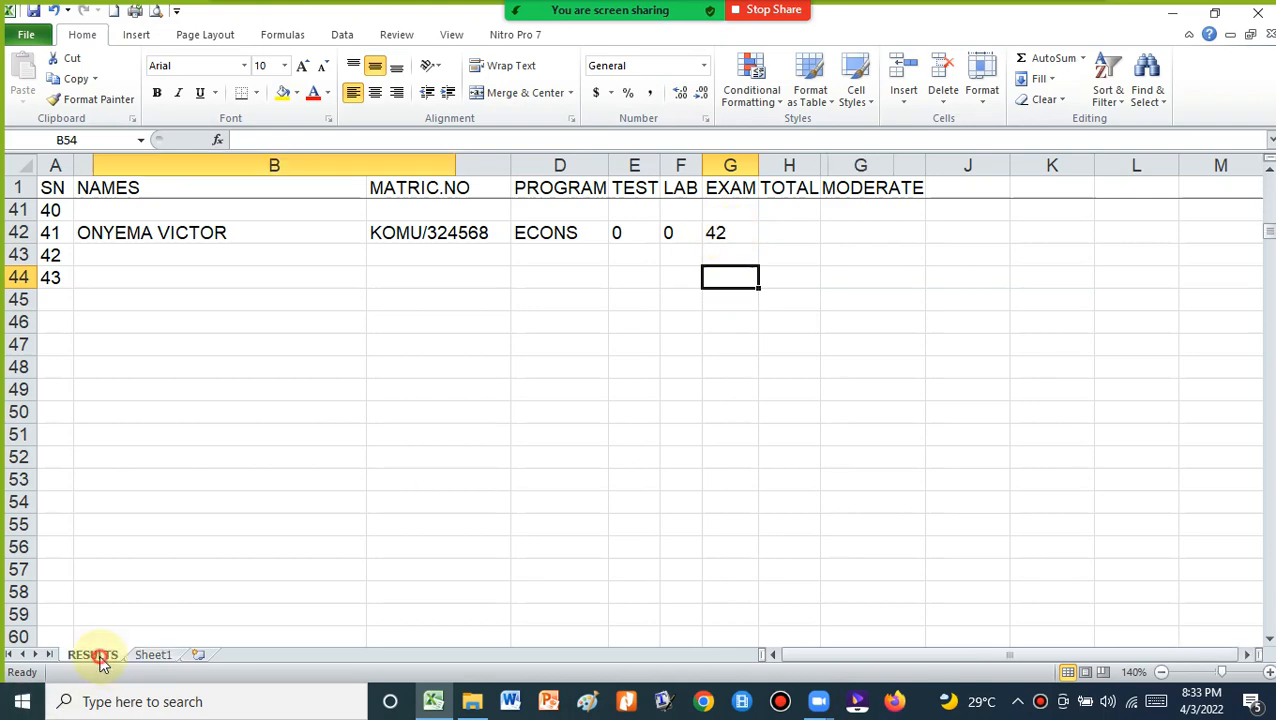
scroll(910, 421, "up", 14)
scroll(910, 421, "up", 16)
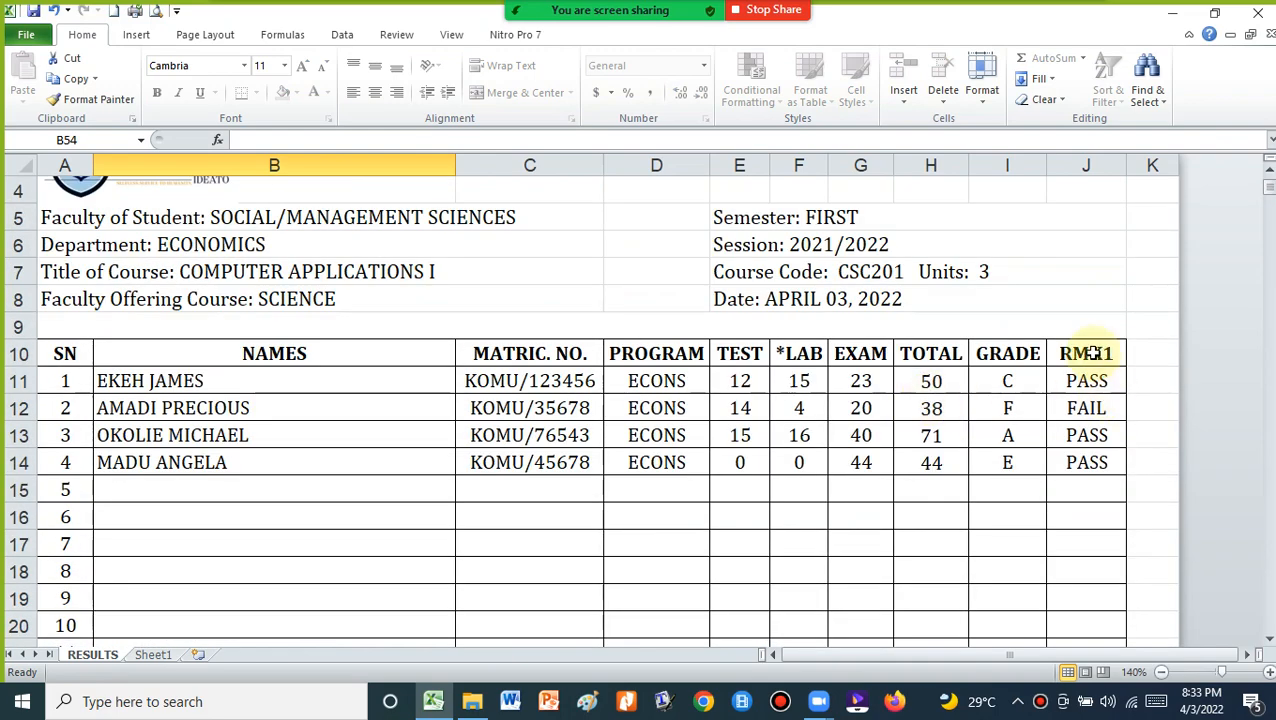
scroll(1018, 462, "down", 2)
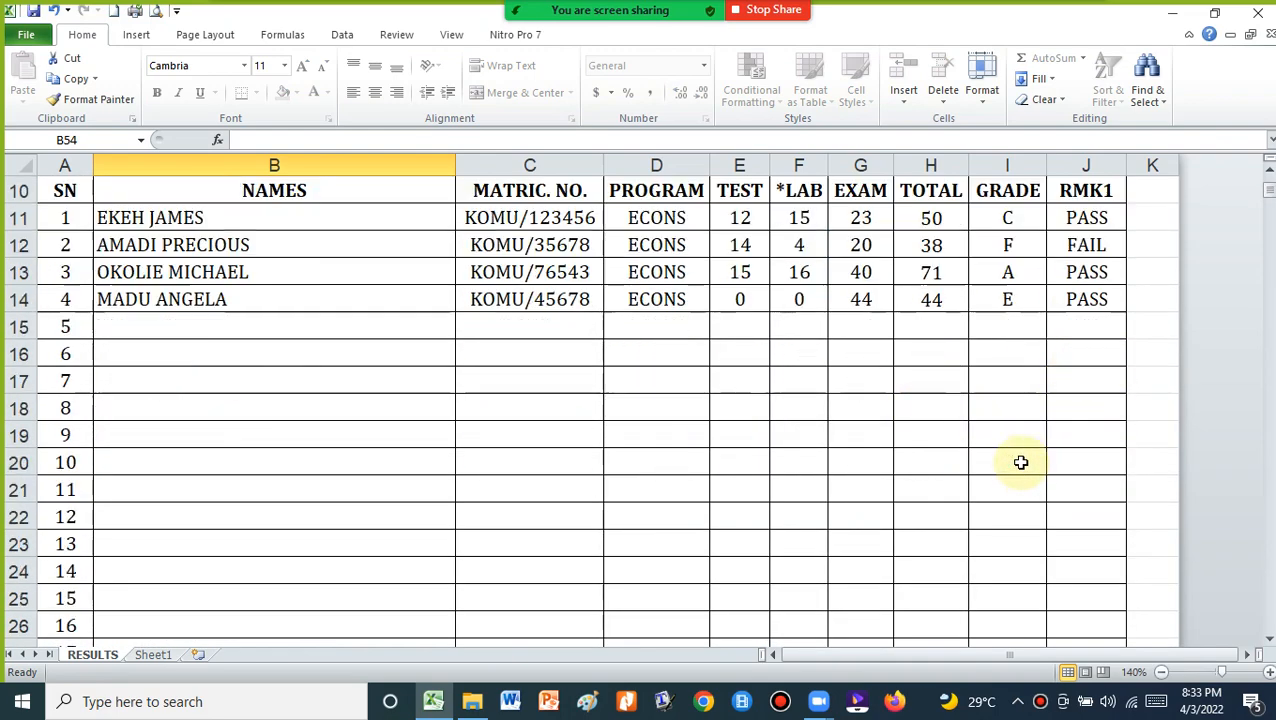
scroll(295, 380, "down", 12)
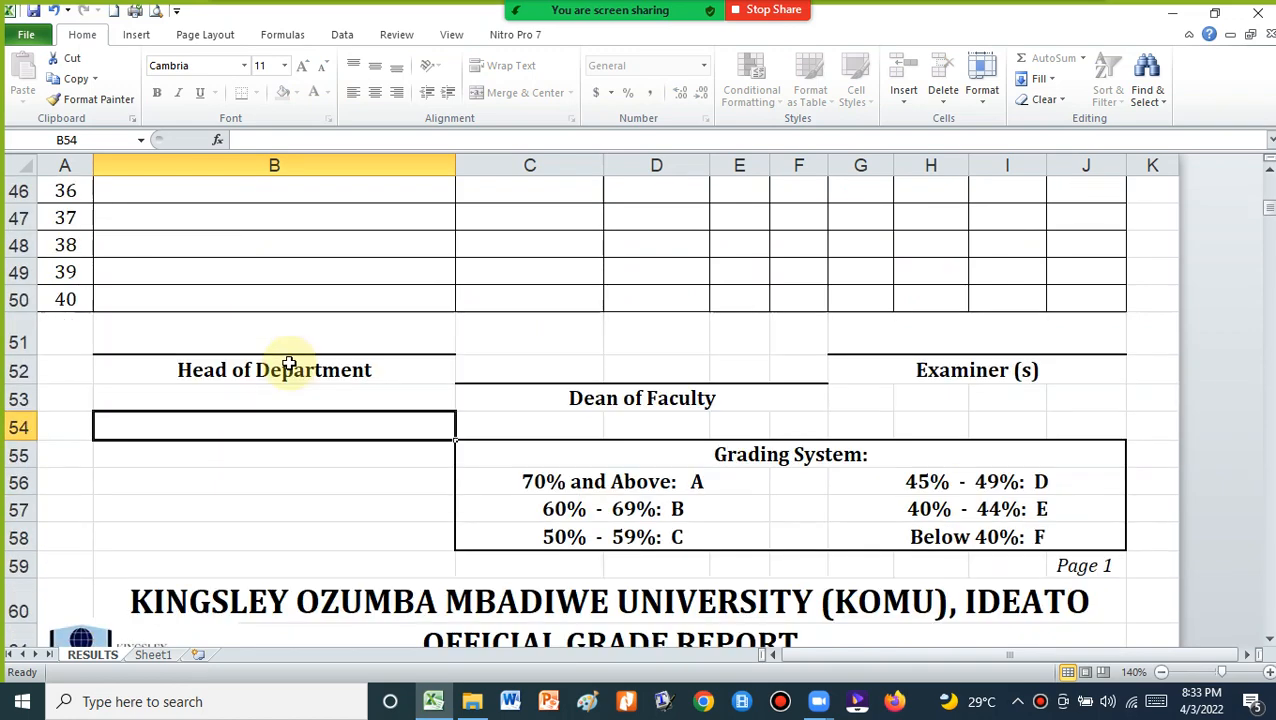
scroll(289, 364, "down", 5)
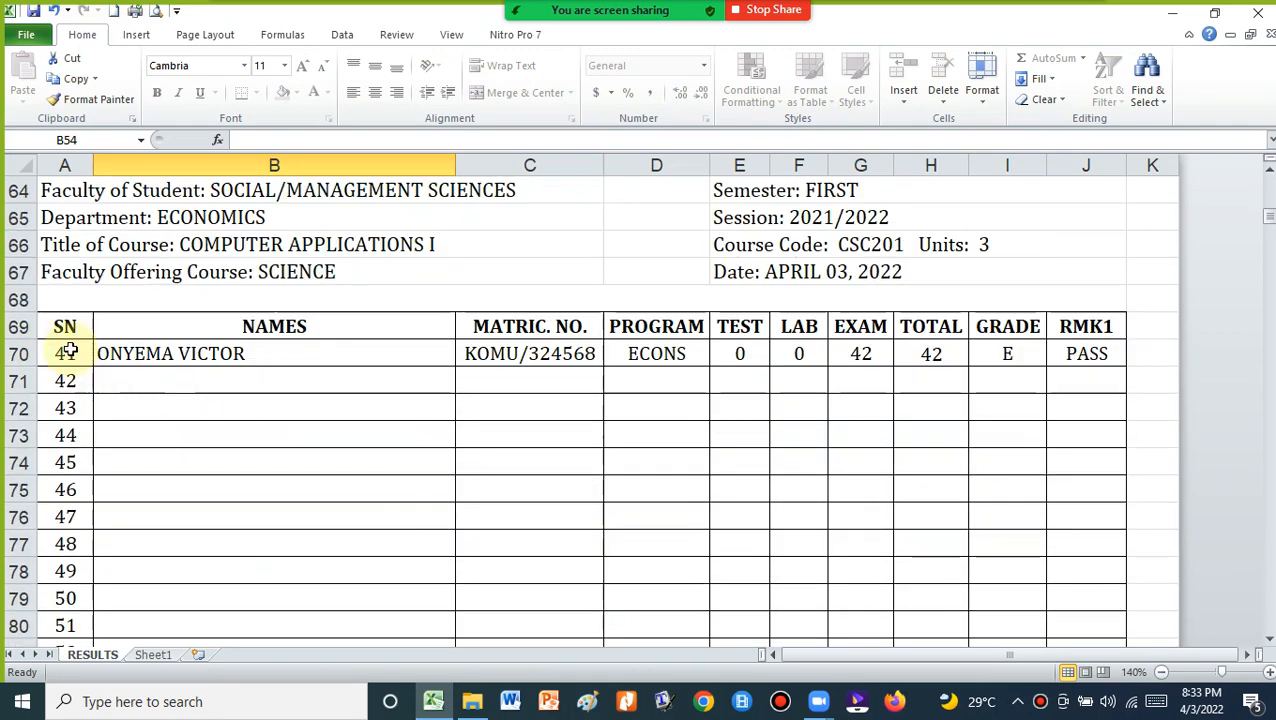
scroll(185, 307, "up", 5)
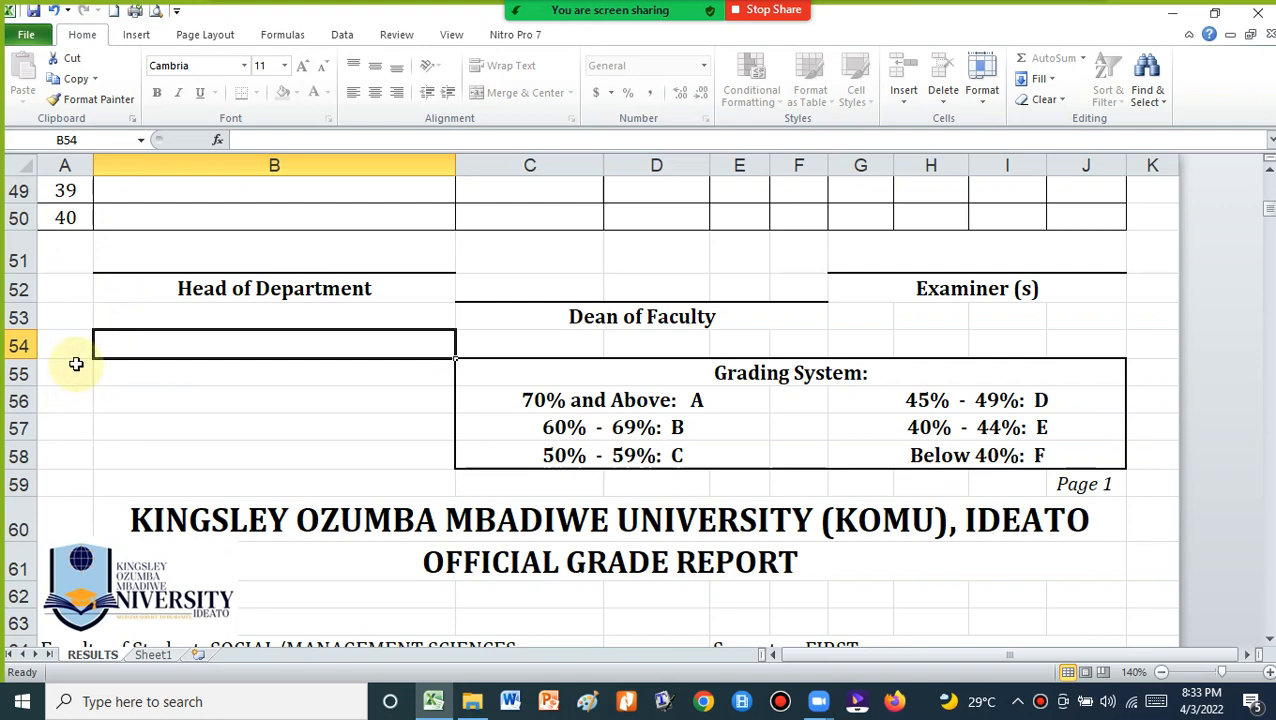
scroll(95, 371, "down", 5)
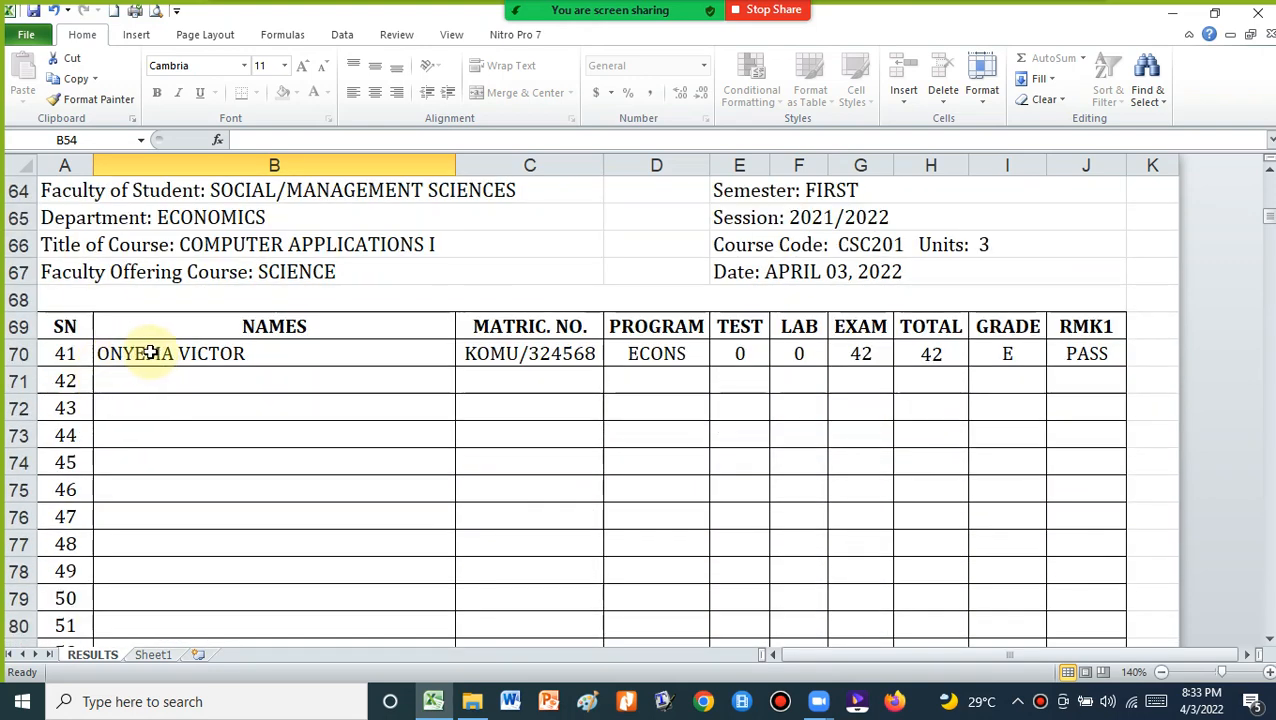
scroll(154, 356, "down", 13)
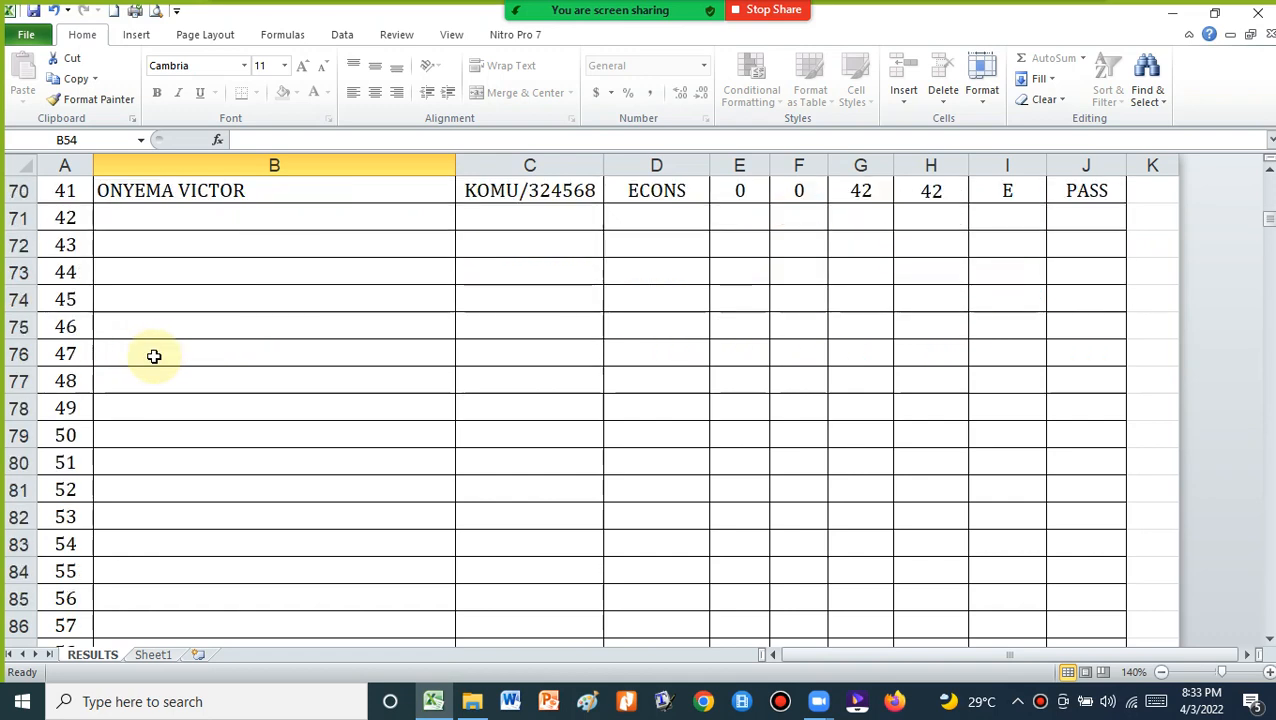
scroll(154, 356, "down", 1)
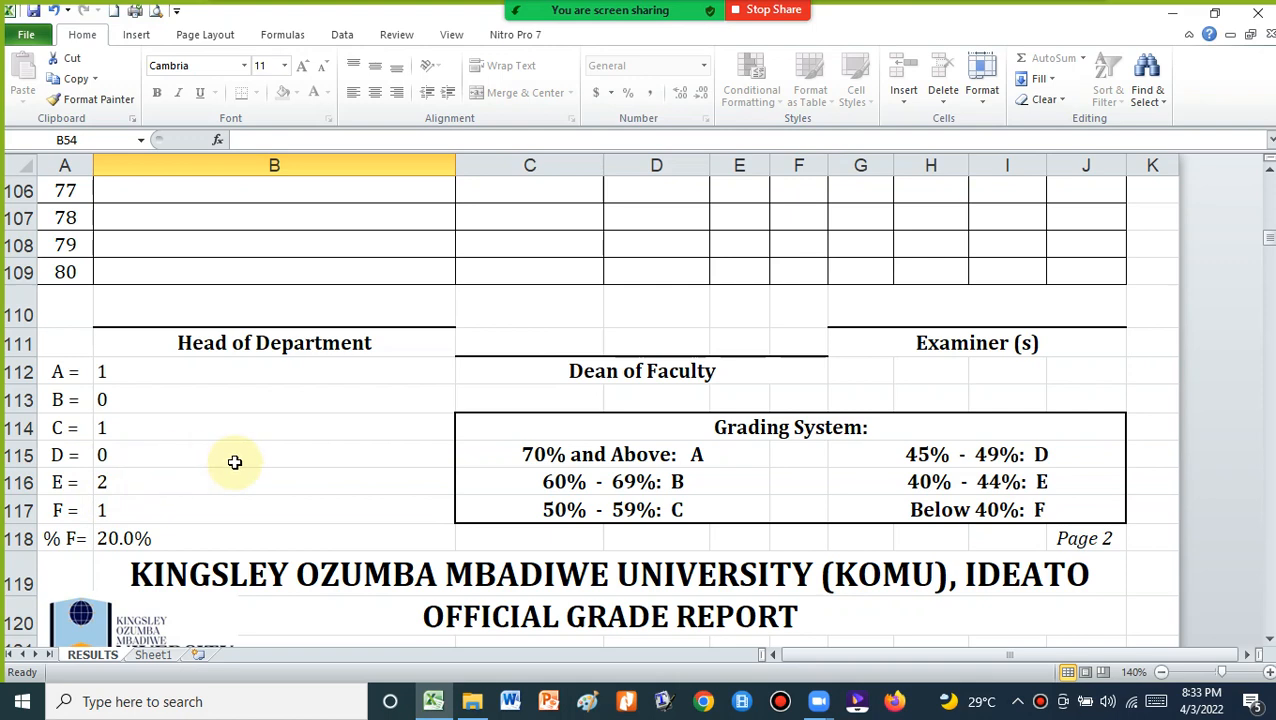
scroll(234, 462, "up", 6)
scroll(234, 462, "up", 7)
scroll(245, 462, "up", 3)
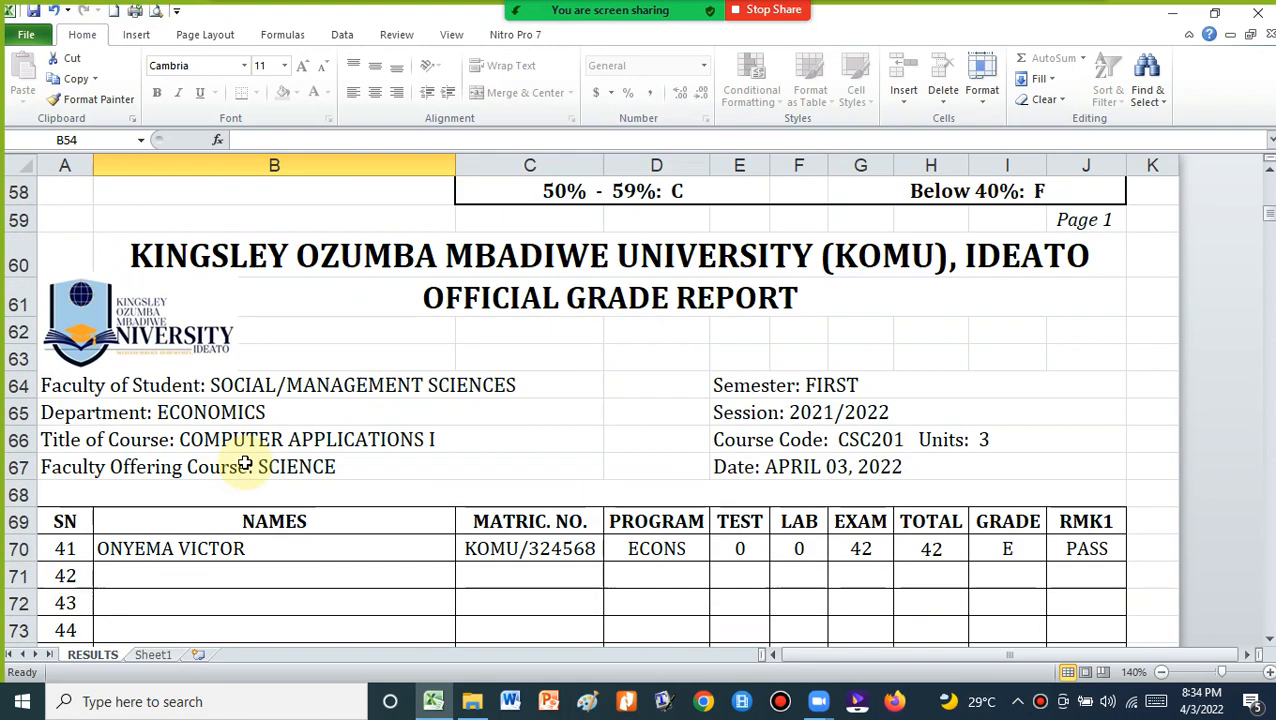
Go back to Sheet1 and view the student records from row 1
left_click(155, 658)
scroll(325, 268, "up", 6)
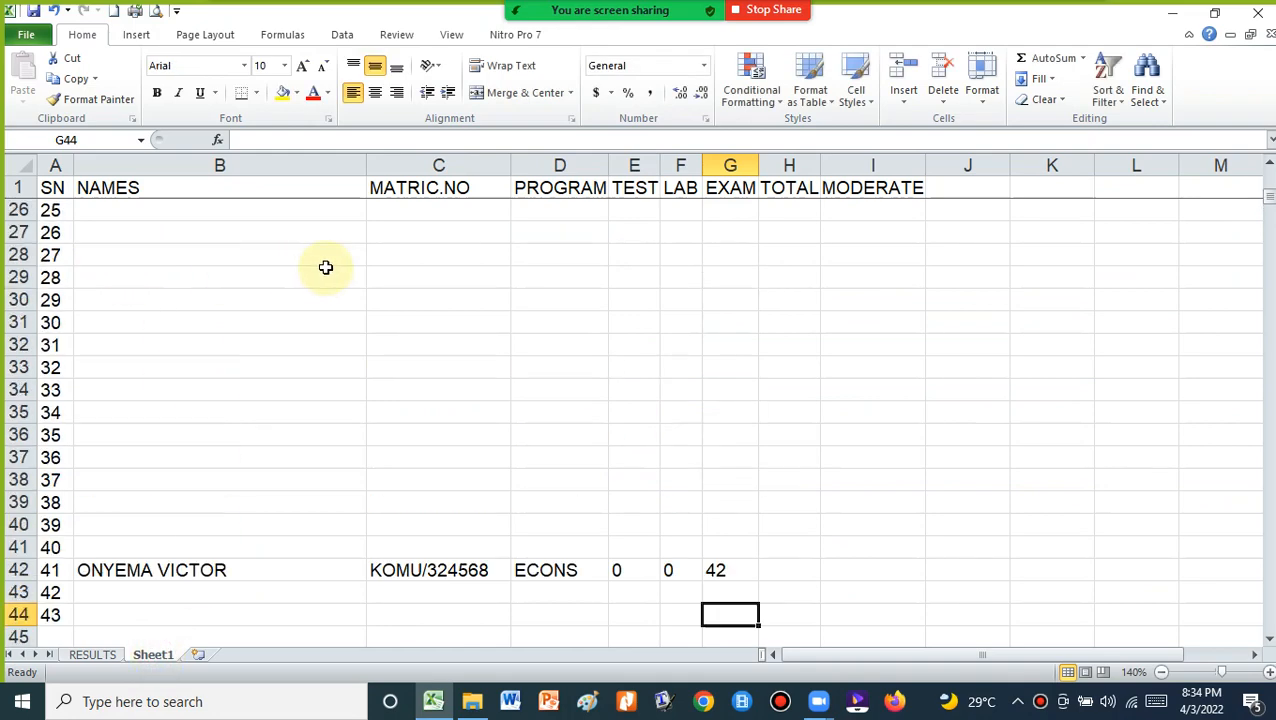
scroll(251, 287, "up", 7)
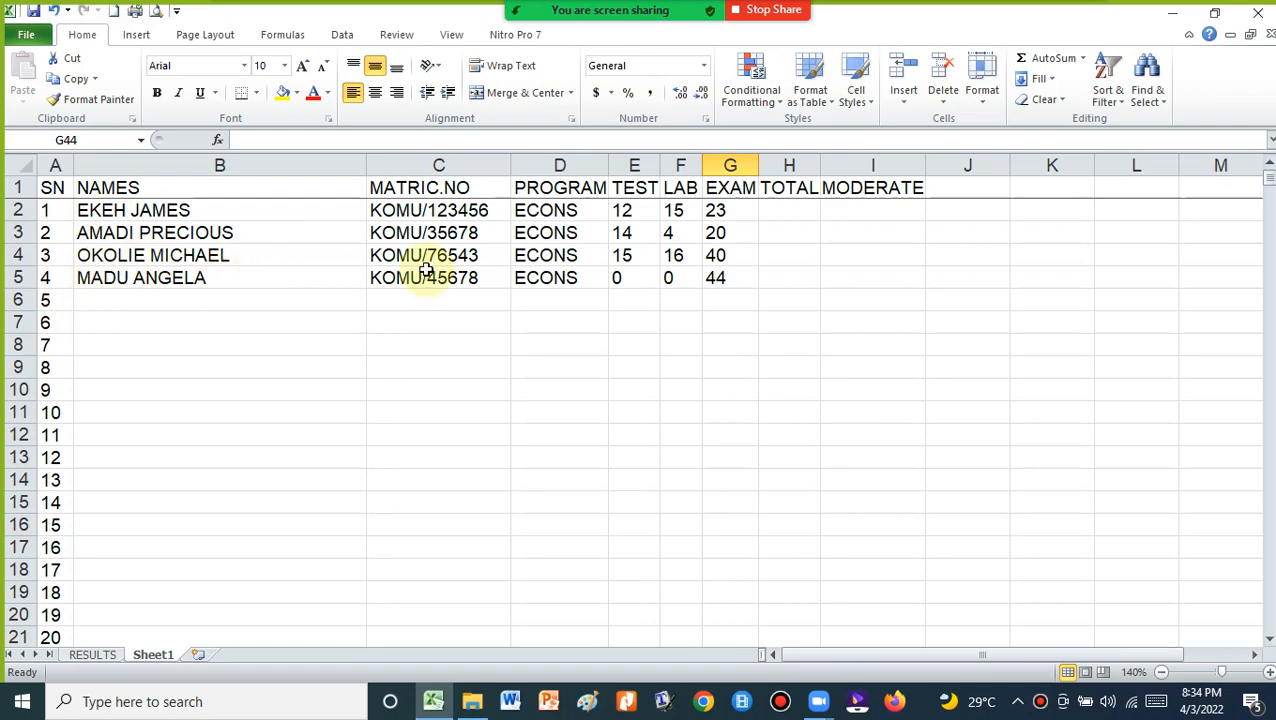
left_click(92, 654)
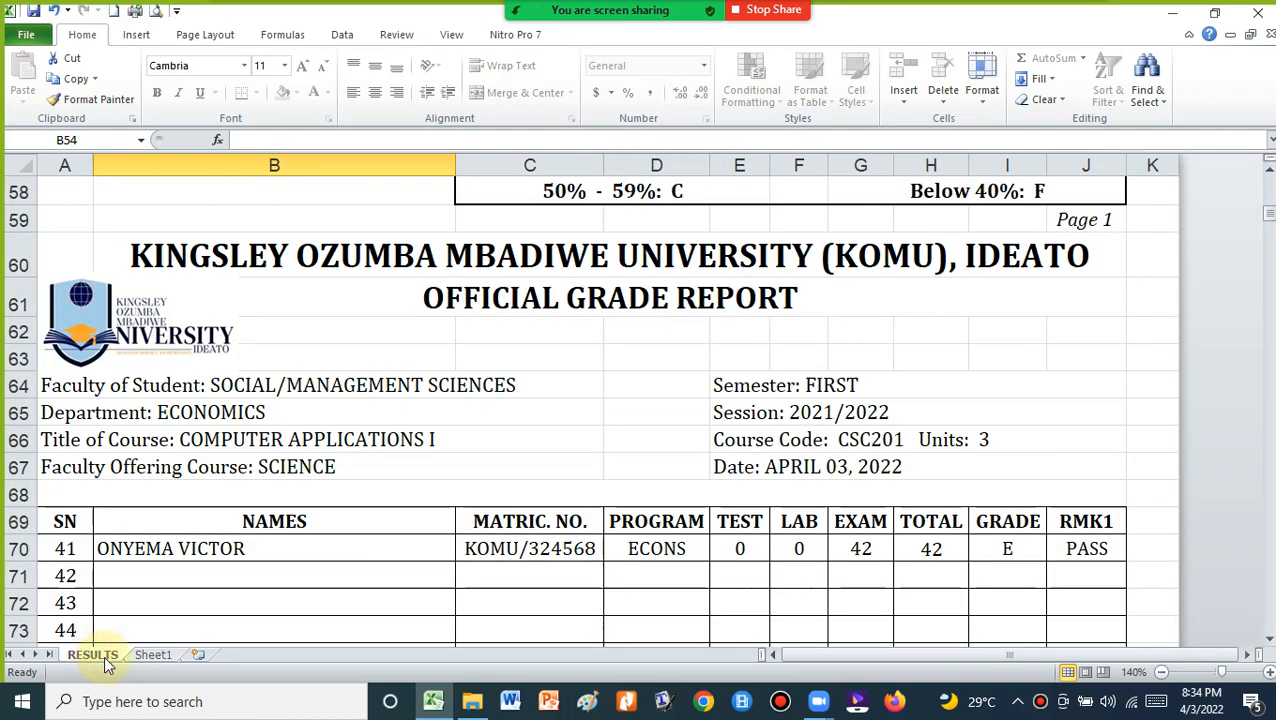
scroll(436, 274, "down", 3)
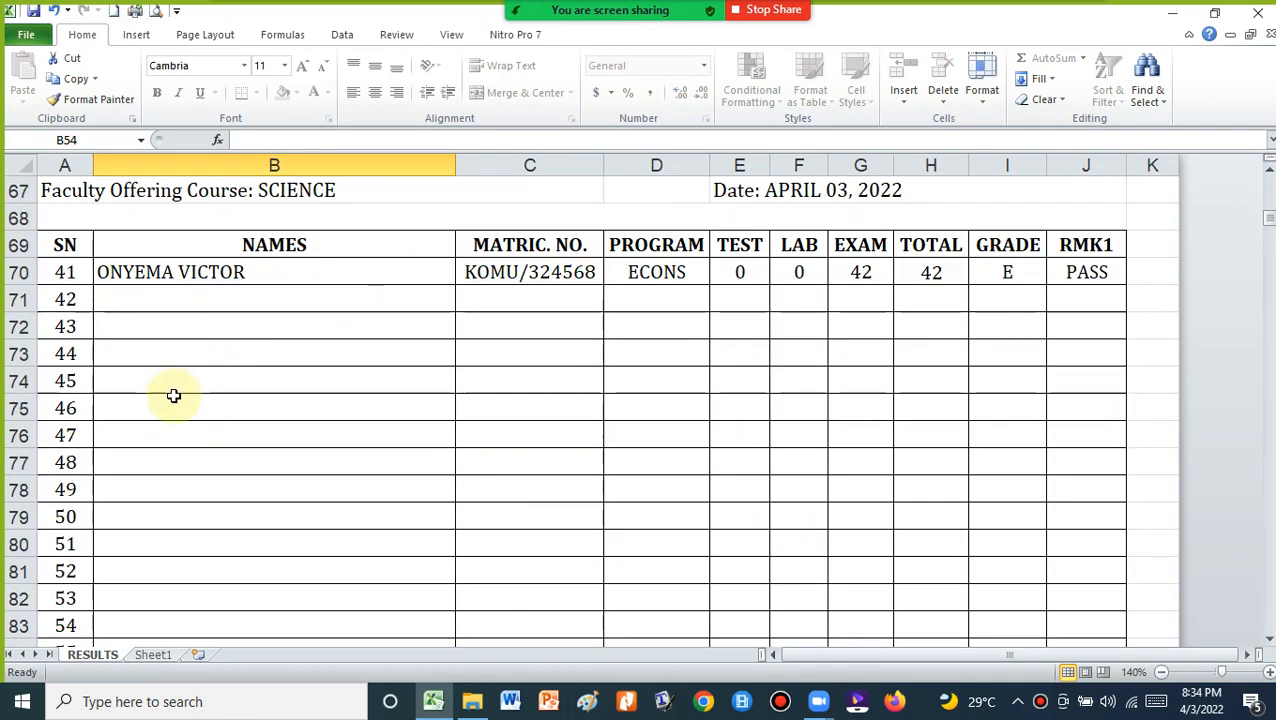
scroll(249, 332, "up", 15)
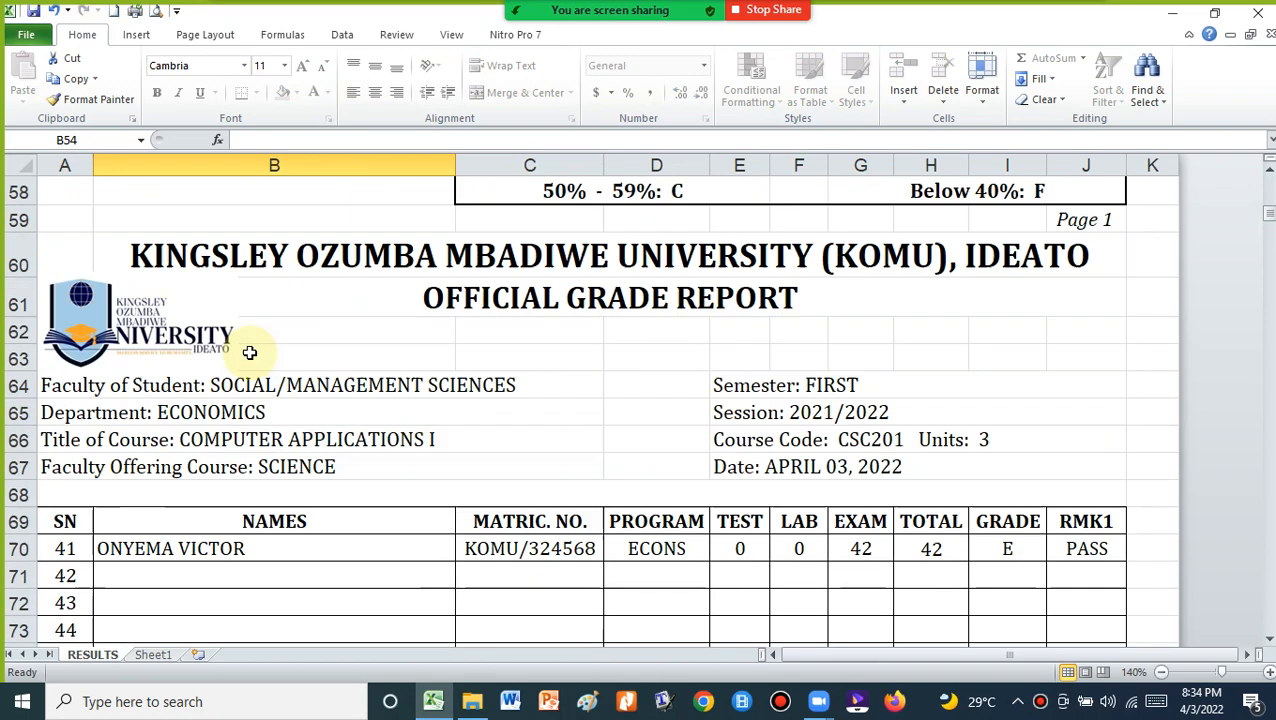
left_click(244, 303)
double_click(244, 303)
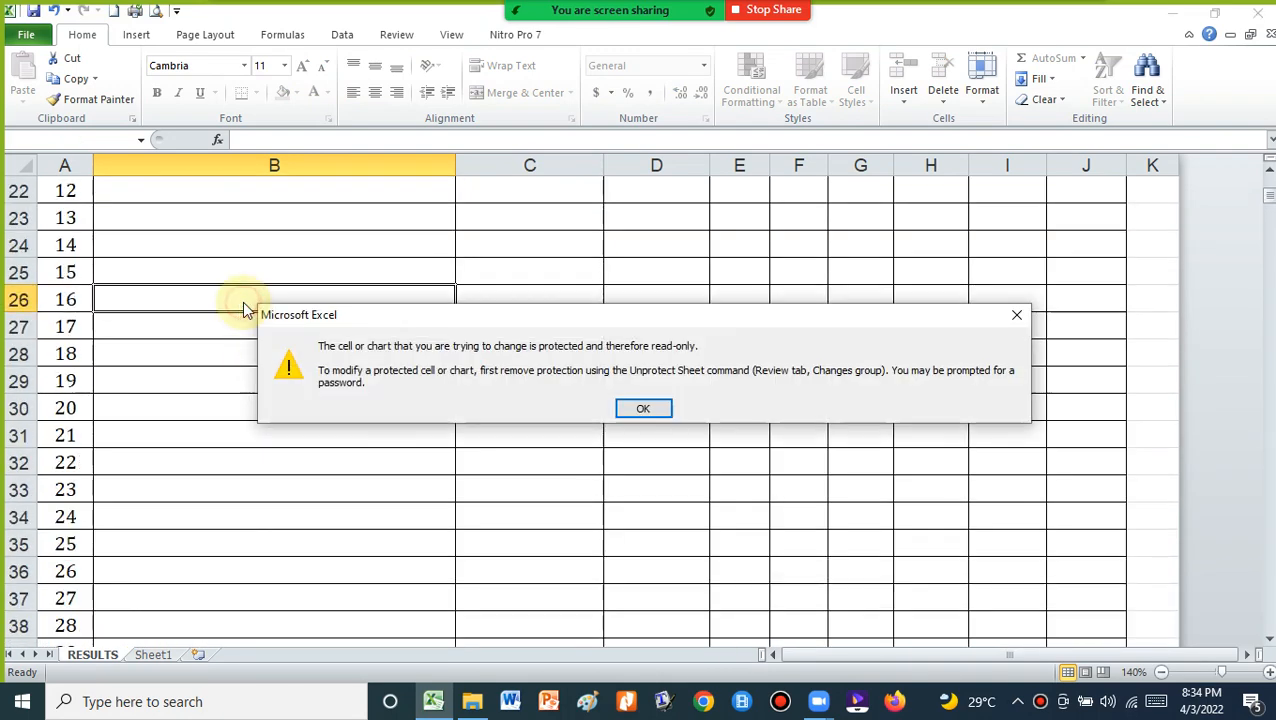
left_click(645, 409)
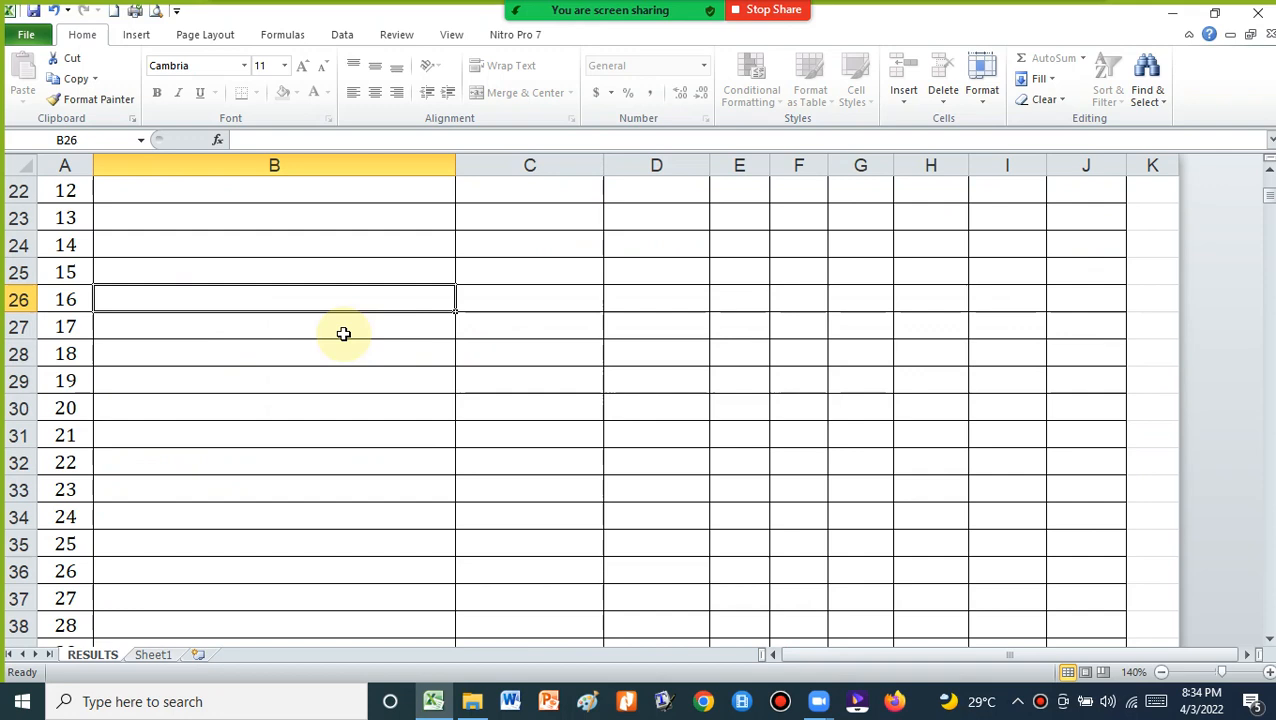
left_click(155, 656)
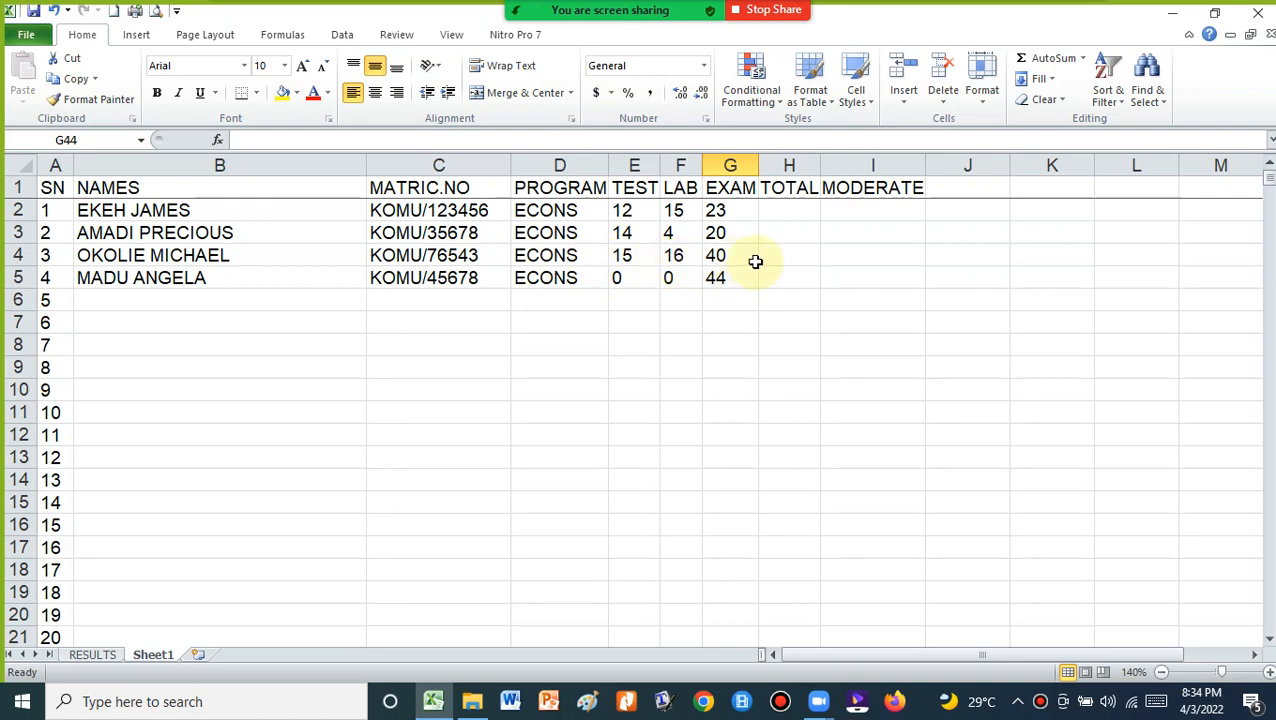
left_click(11, 166)
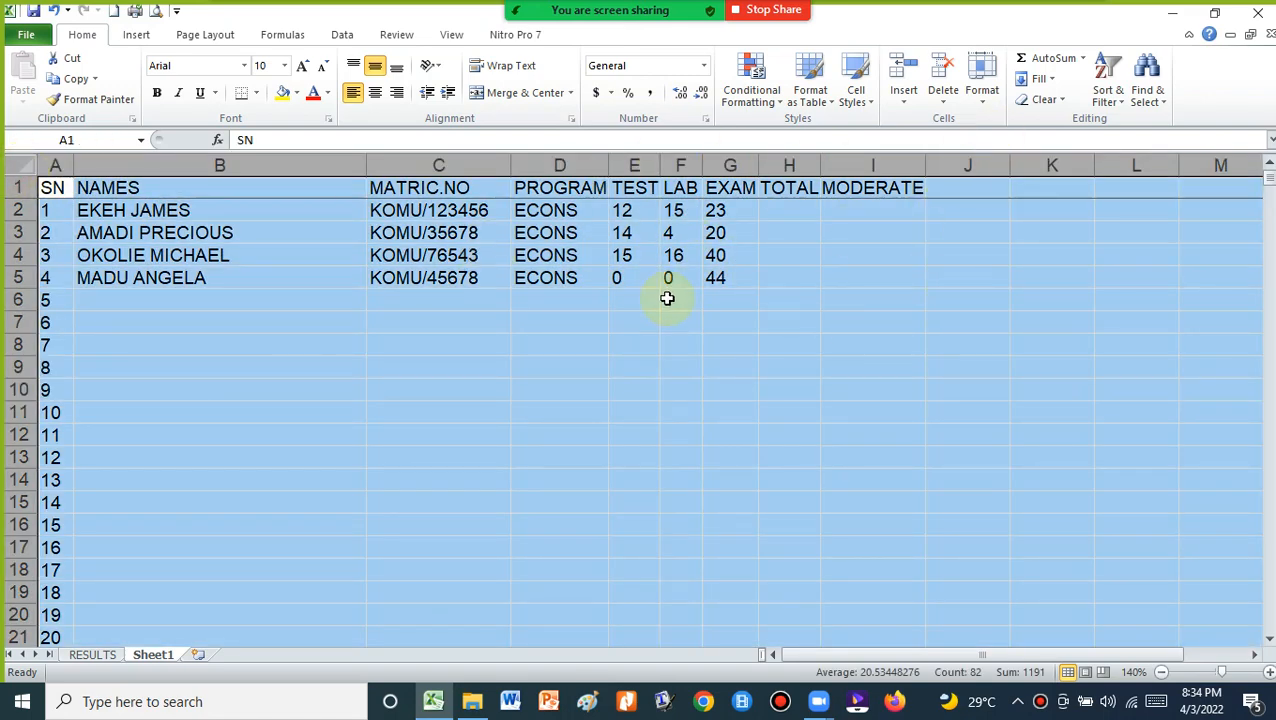
Select the Sheet1 student table from A1 through G5
left_click(476, 258)
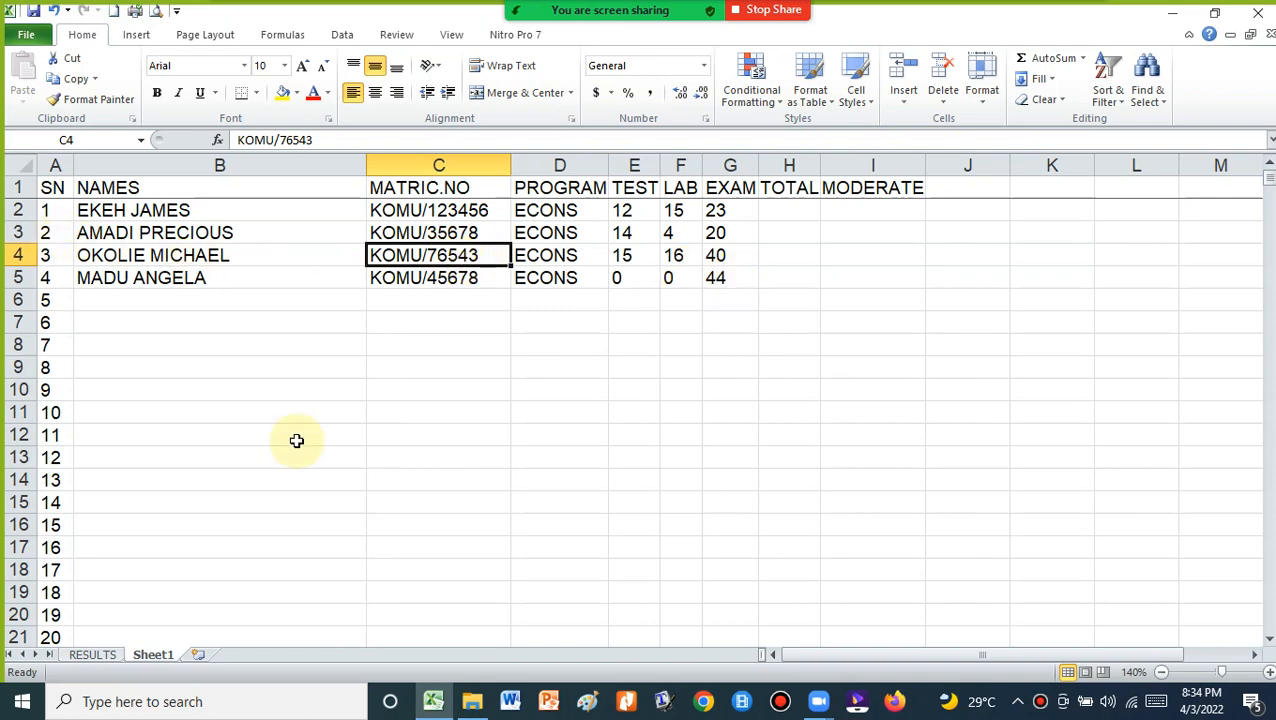
scroll(251, 464, "down", 14)
scroll(230, 400, "up", 3)
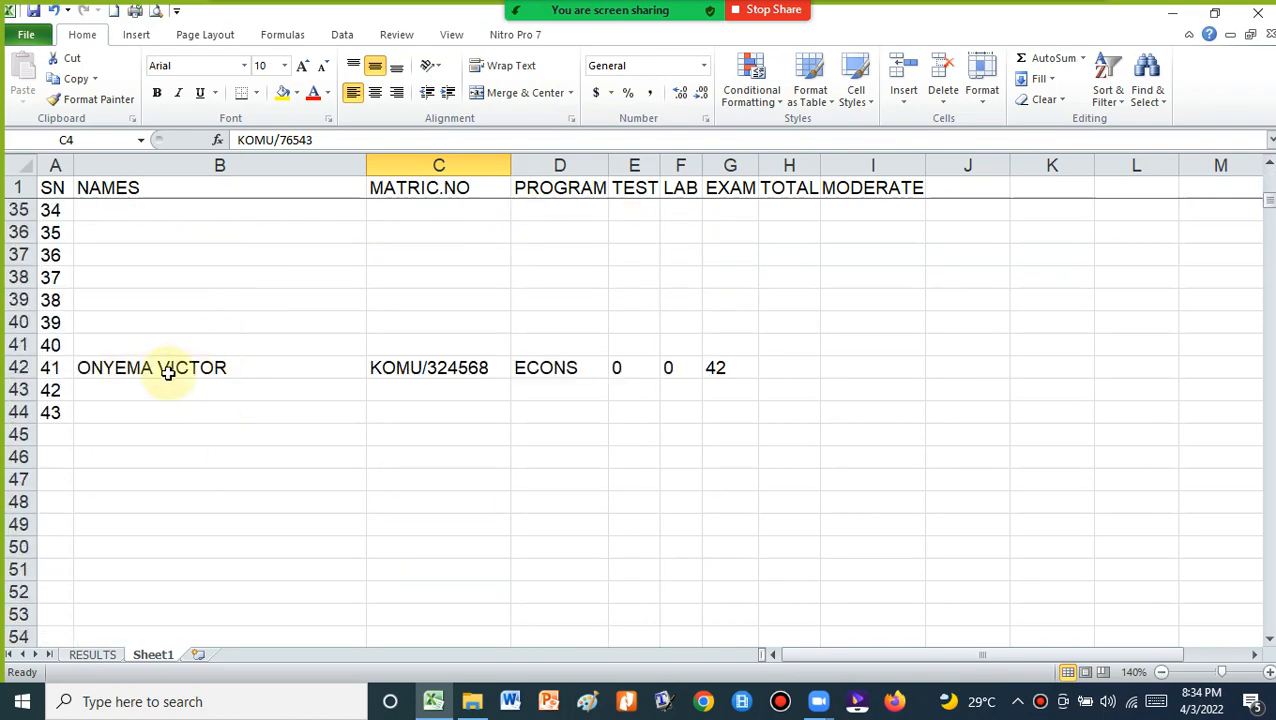
scroll(402, 373, "up", 11)
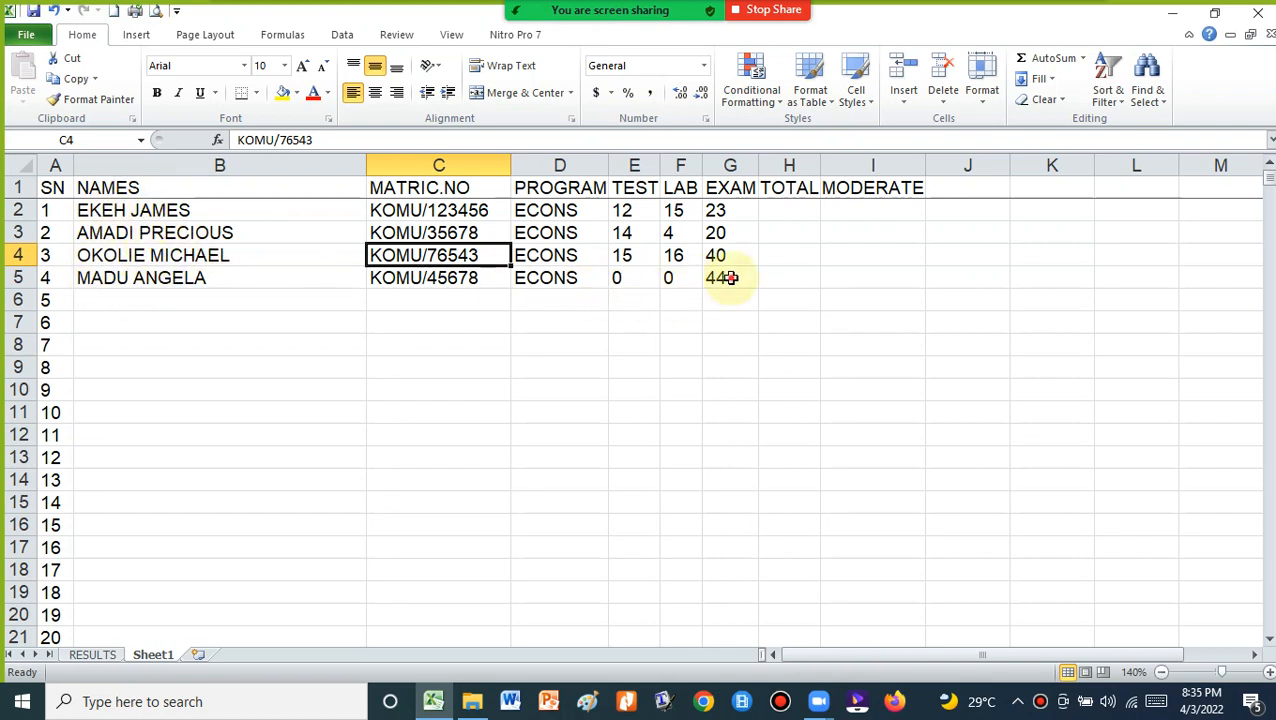
left_click_drag(727, 278, 38, 190)
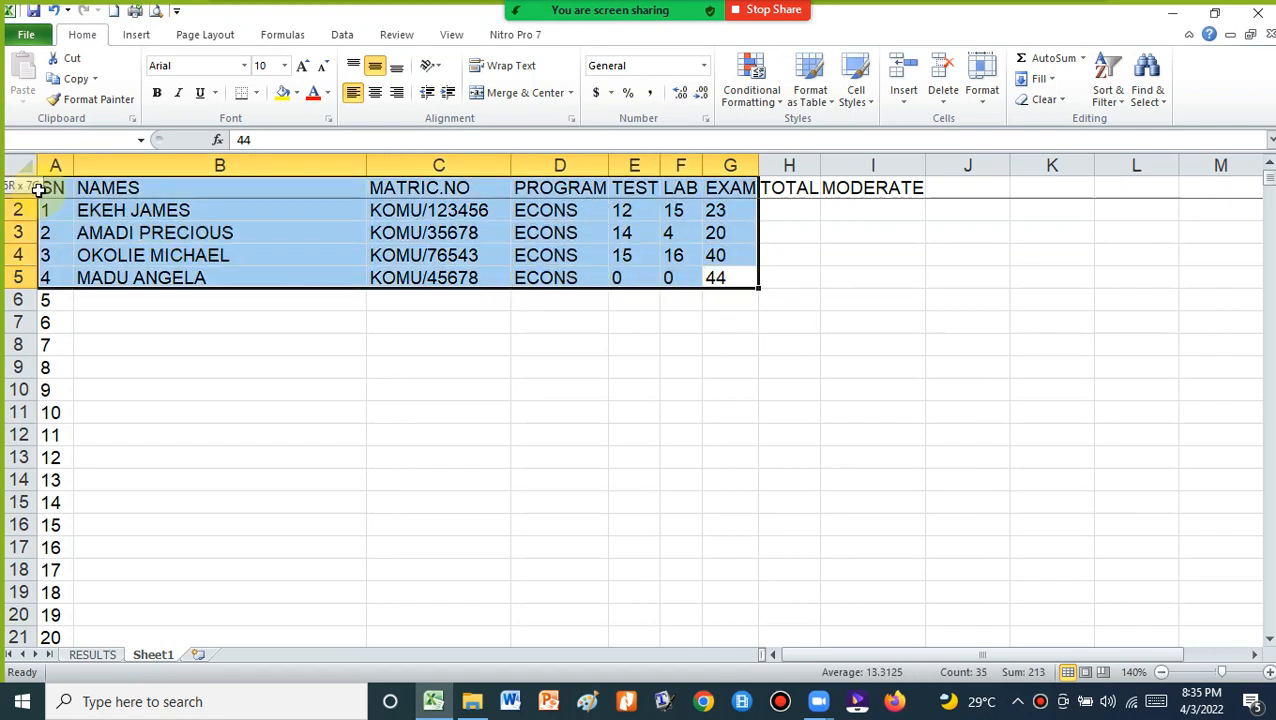
Custom-sort B1:G5 by NAMES, Values, A to Z, excluding the SN column
left_click_drag(55, 190, 86, 198)
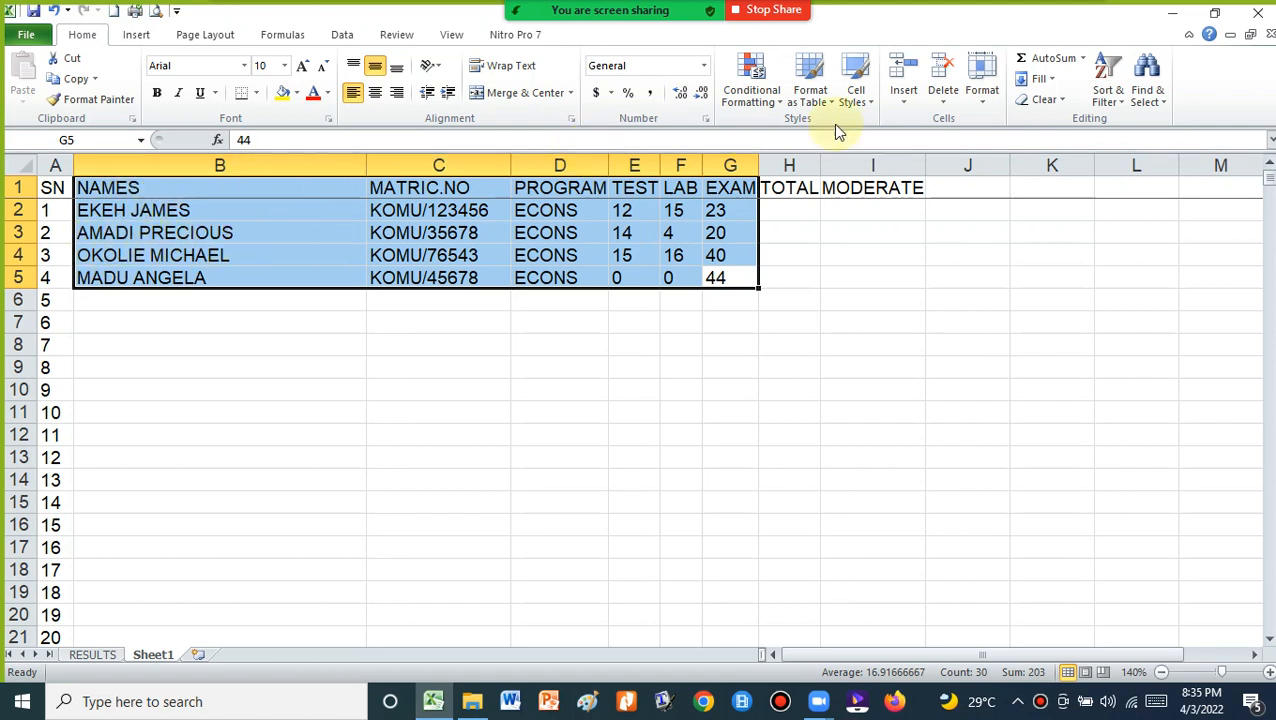
left_click(1120, 100)
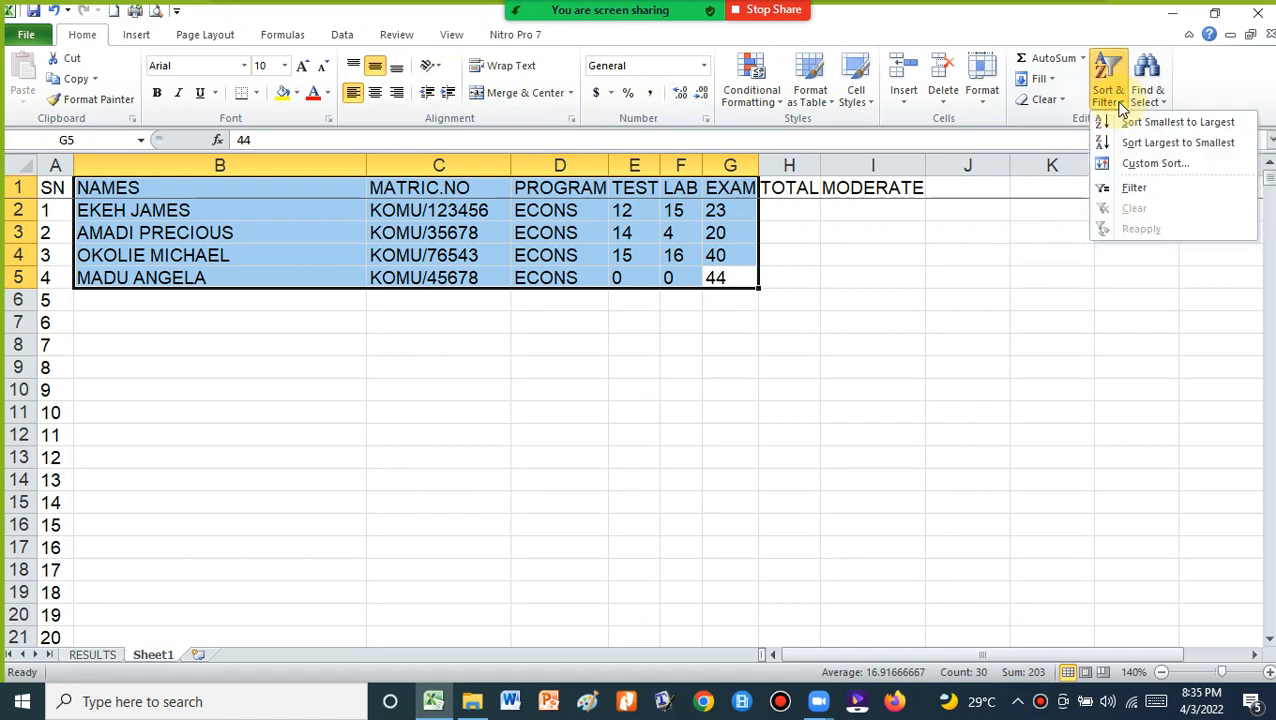
left_click(1145, 166)
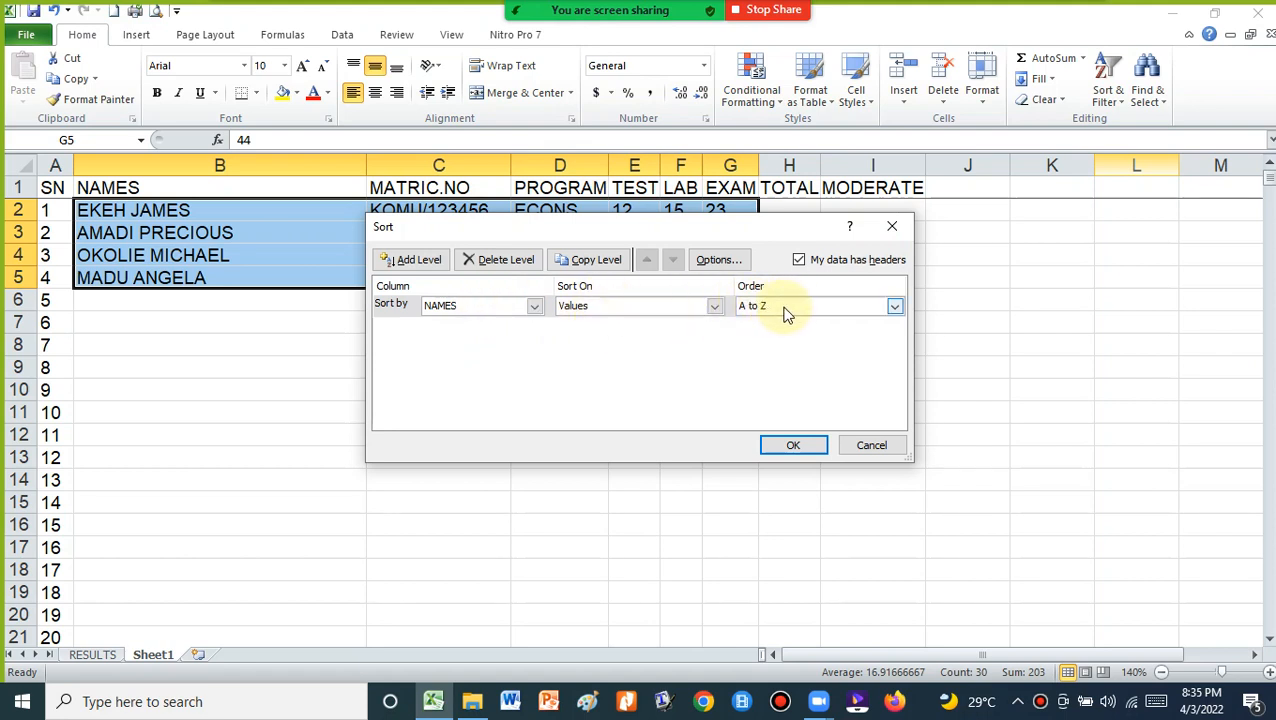
left_click(893, 308)
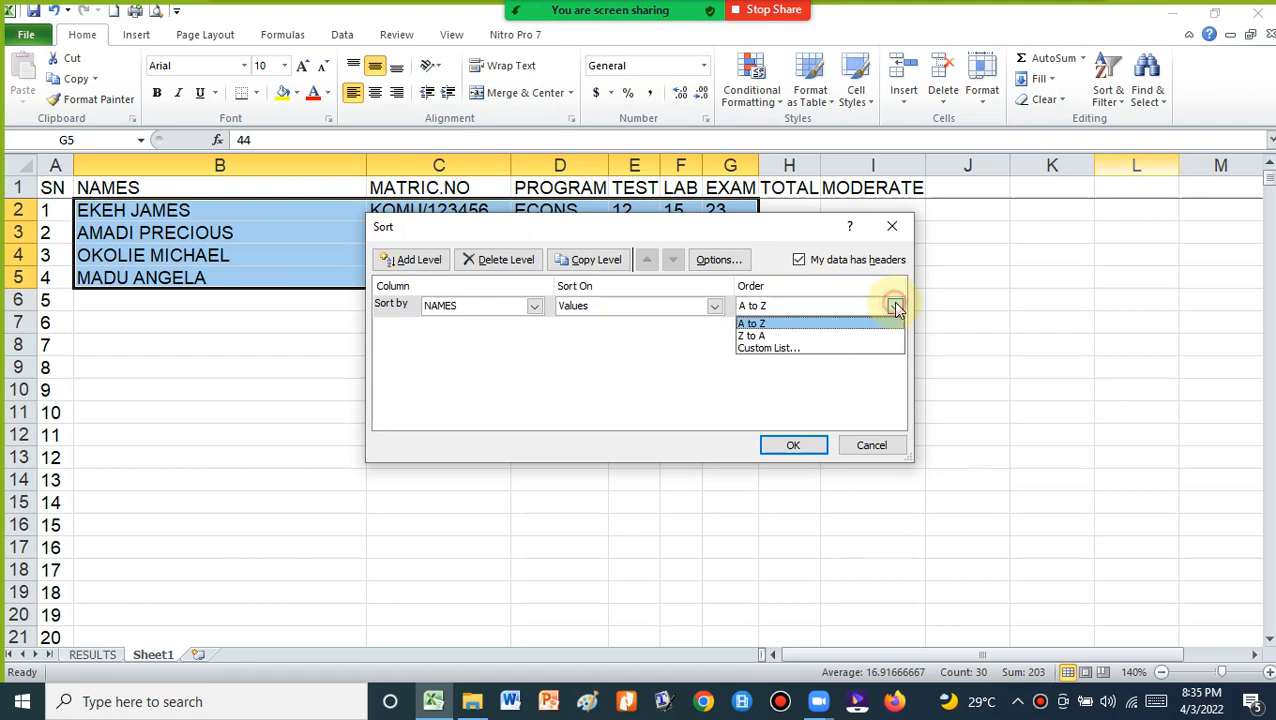
left_click(751, 326)
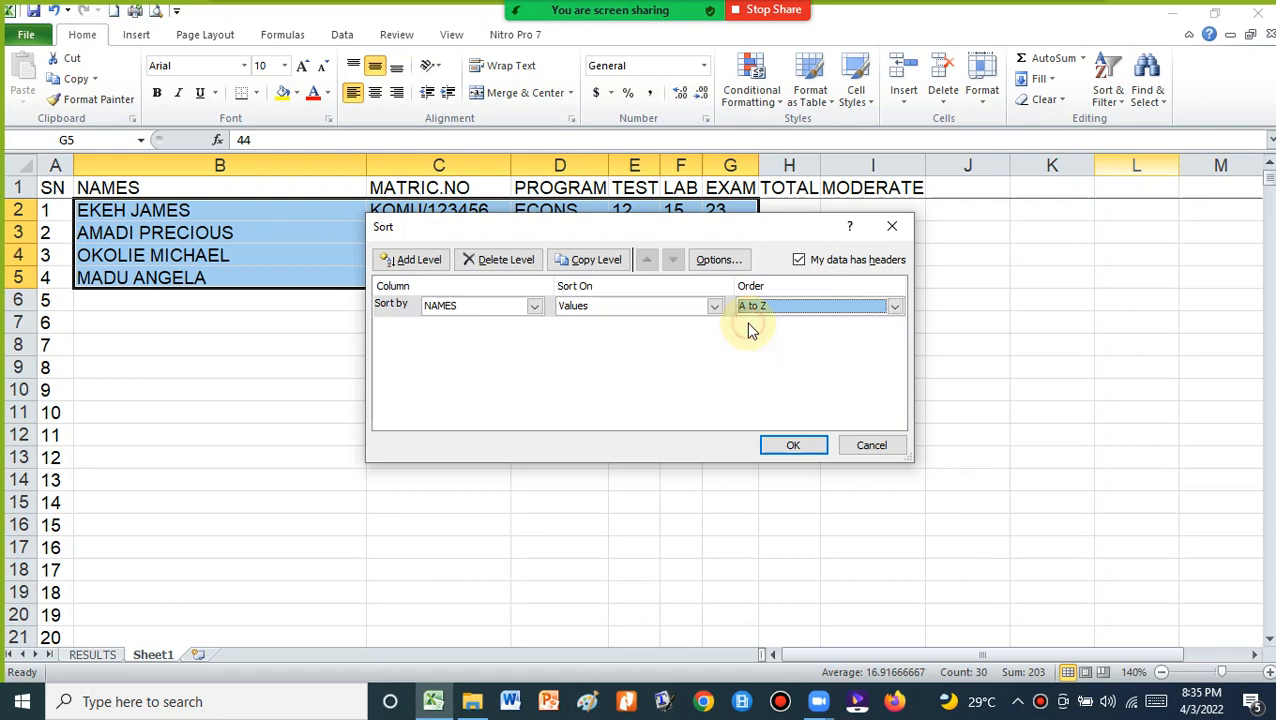
left_click(793, 447)
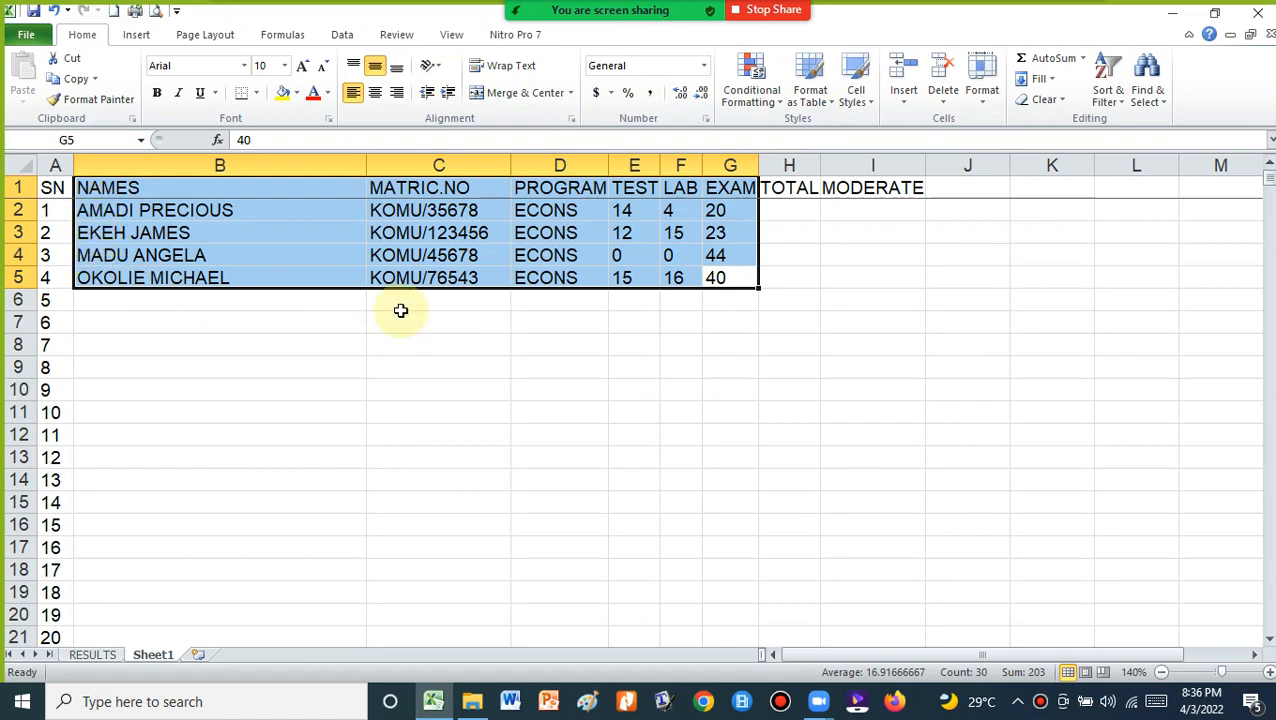
left_click(196, 219)
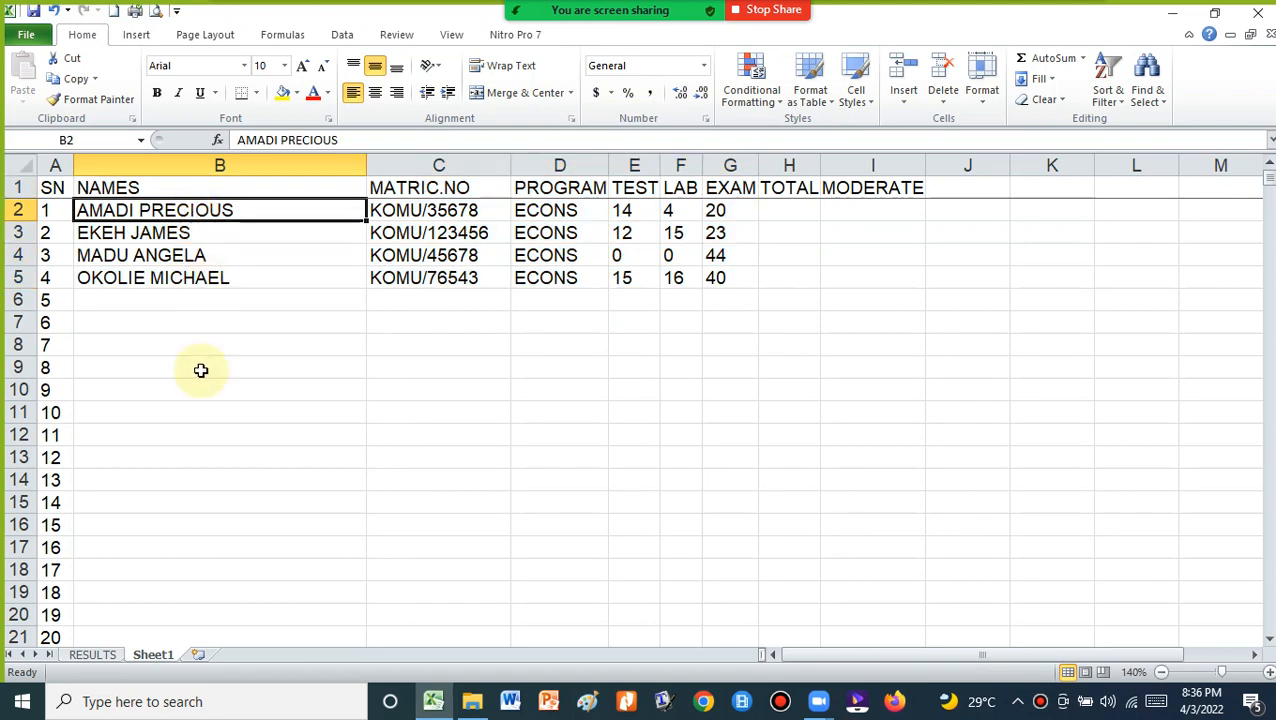
On RESULTS, inspect the faculty, department, course title, semester, session, course code and date entries
left_click(92, 655)
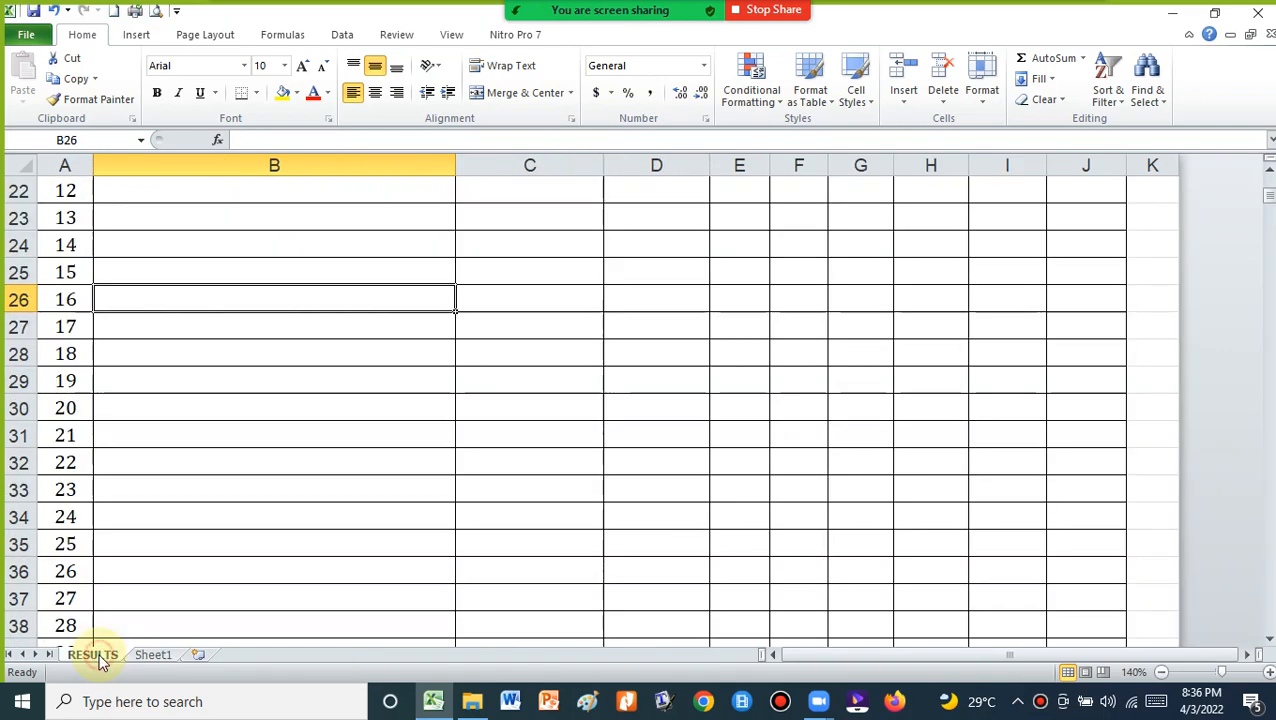
scroll(310, 433, "up", 6)
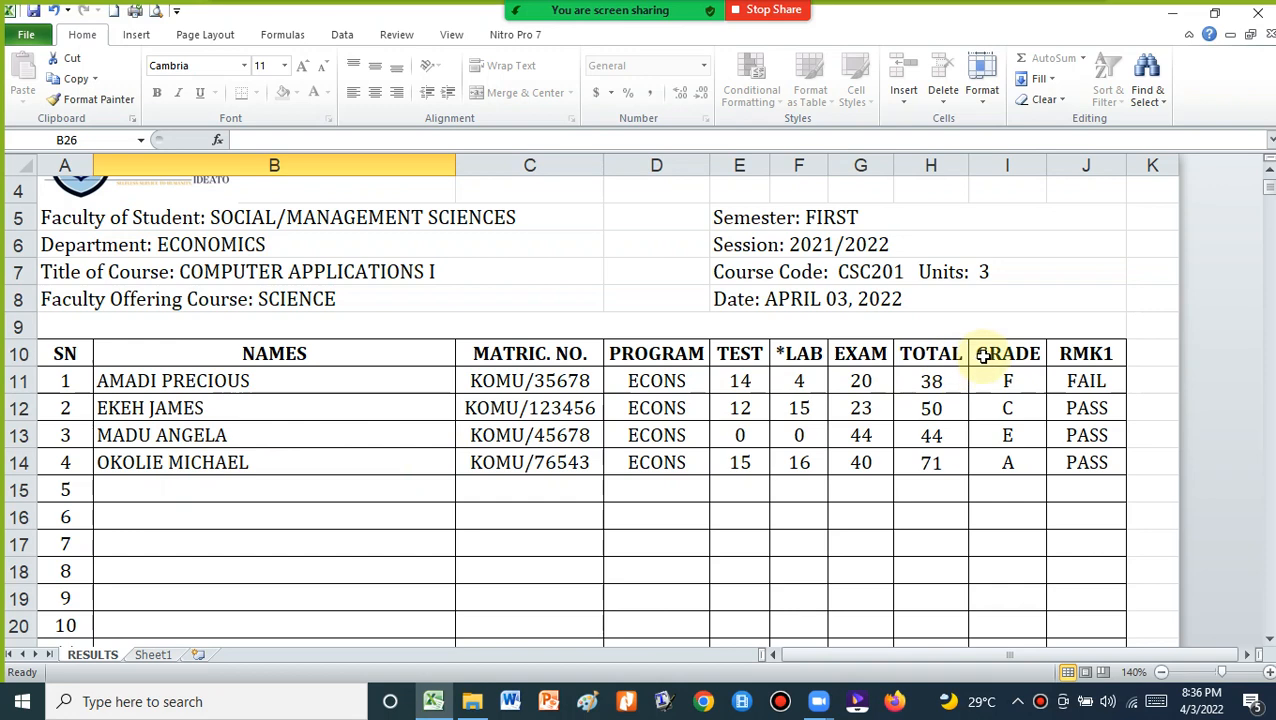
scroll(407, 253, "up", 1)
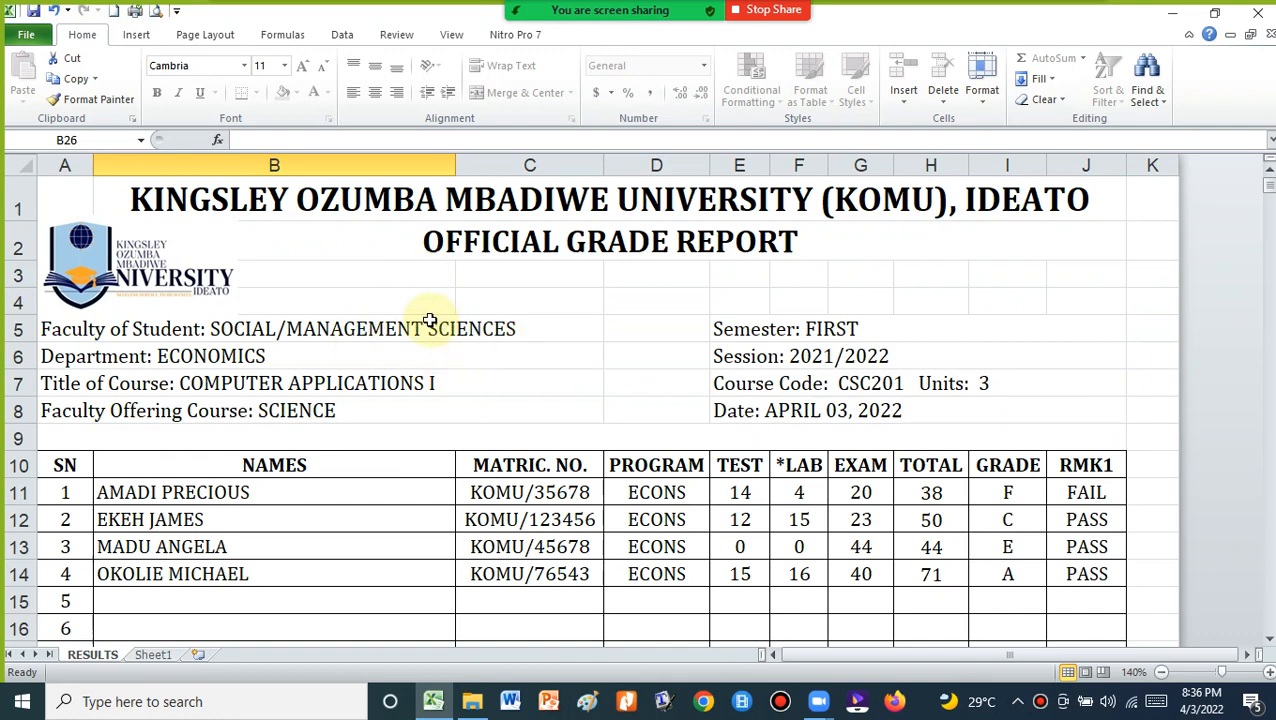
left_click(348, 322)
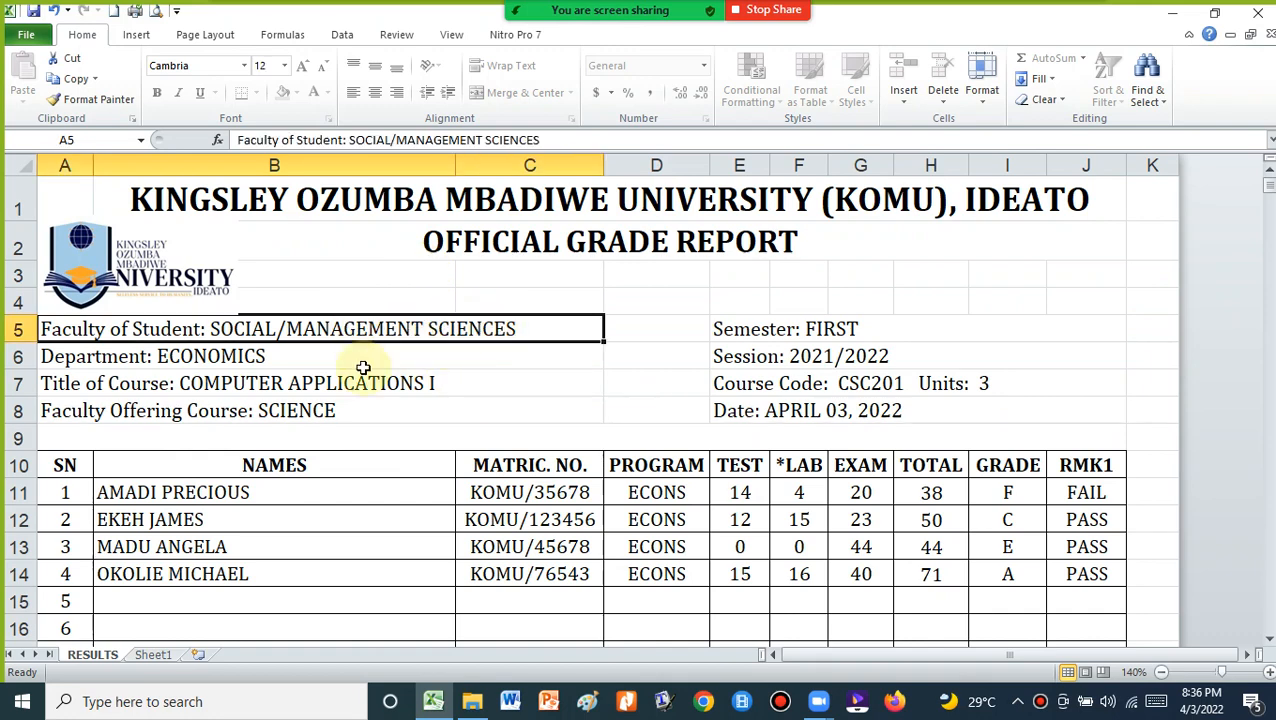
left_click(363, 361)
left_click(365, 382)
left_click(362, 410)
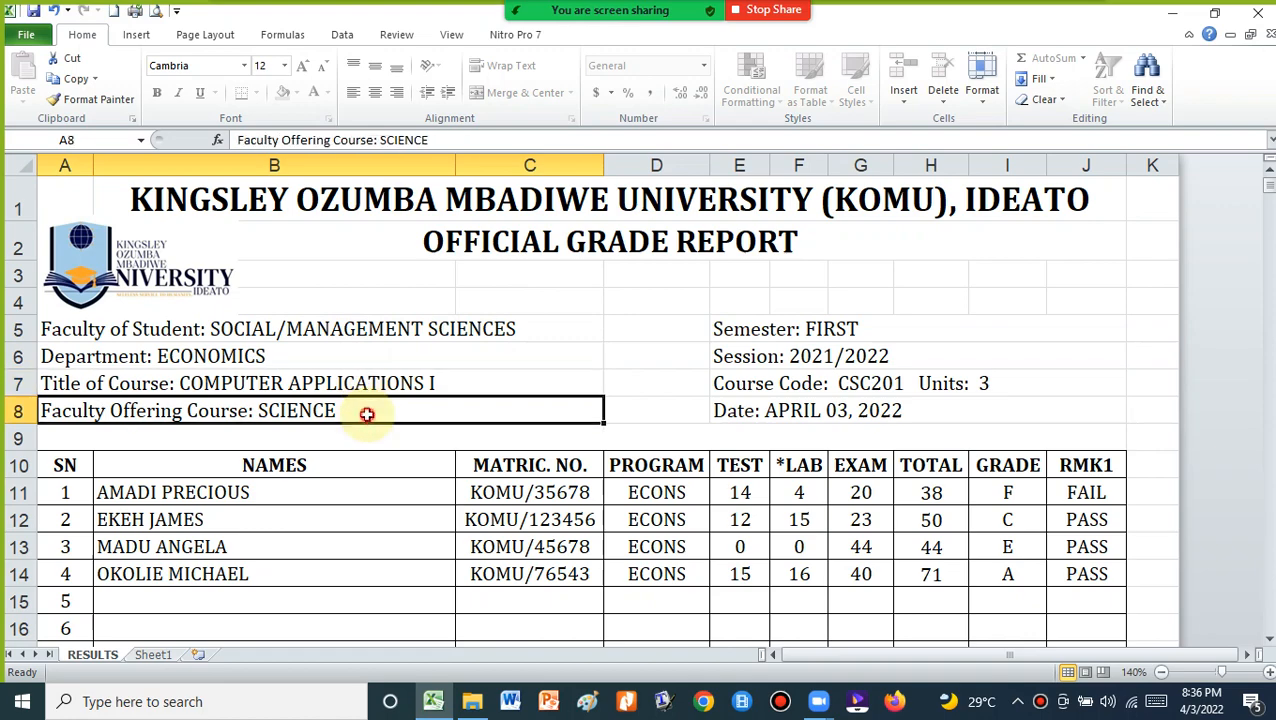
left_click(848, 328)
left_click(843, 355)
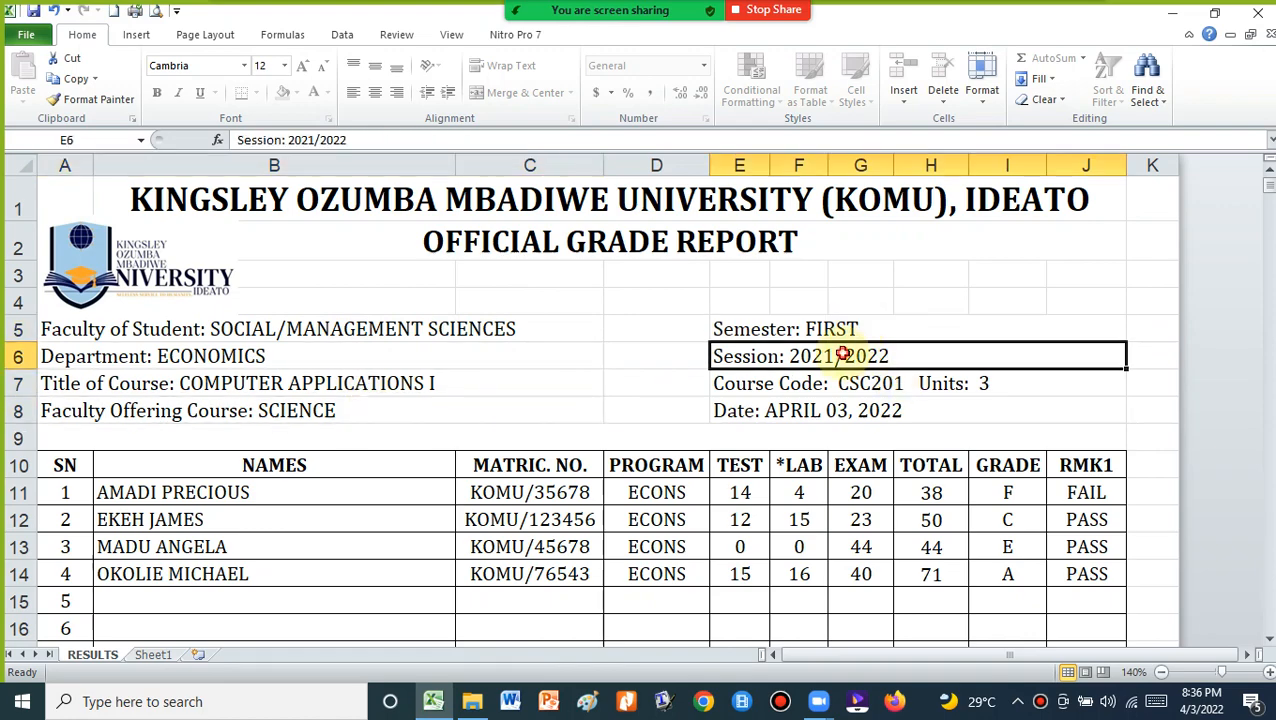
left_click(840, 383)
left_click(838, 404)
Check the header cells of the lower report copy, then return to Sheet1
scroll(524, 379, "down", 15)
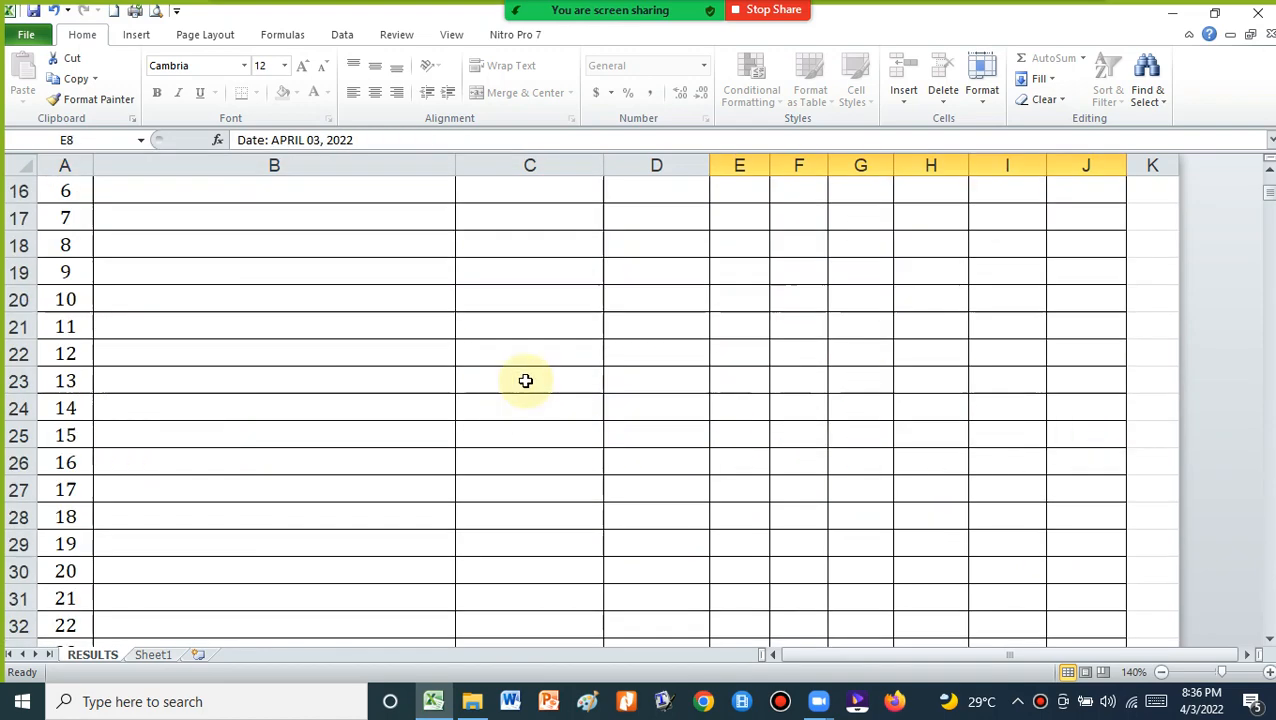
scroll(525, 380, "down", 7)
scroll(410, 342, "up", 2)
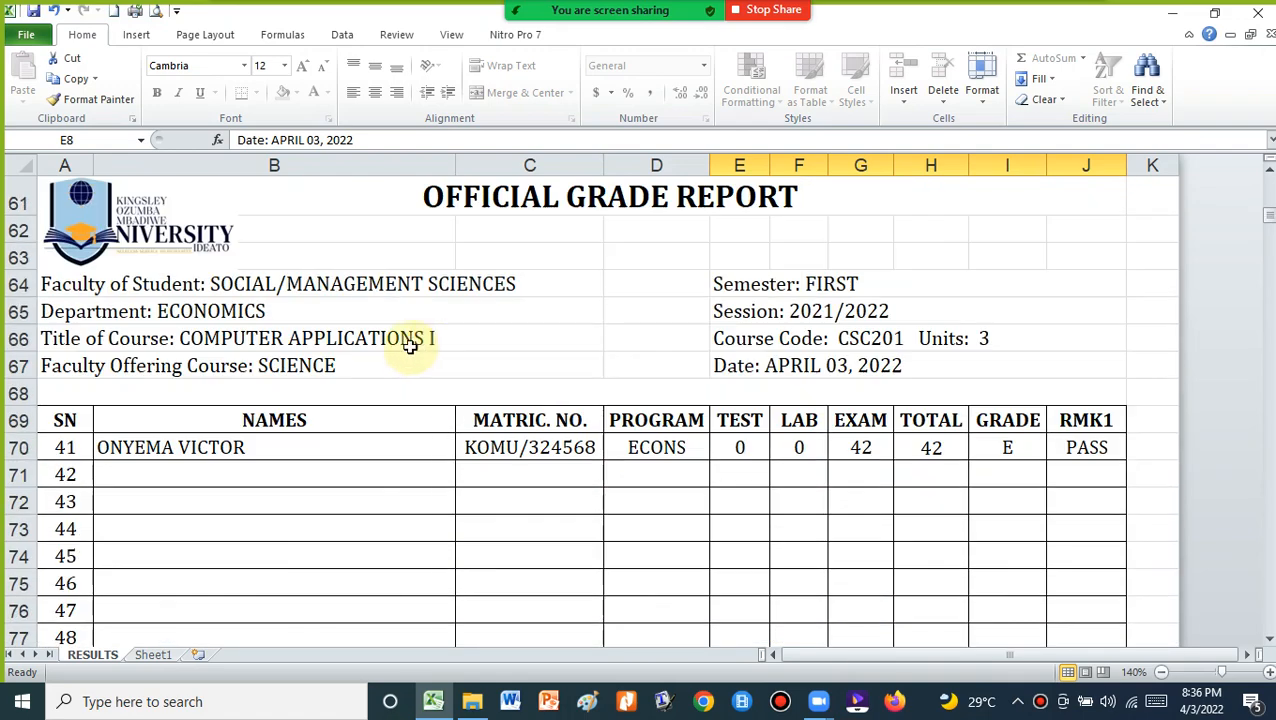
left_click(344, 288)
left_click(333, 337)
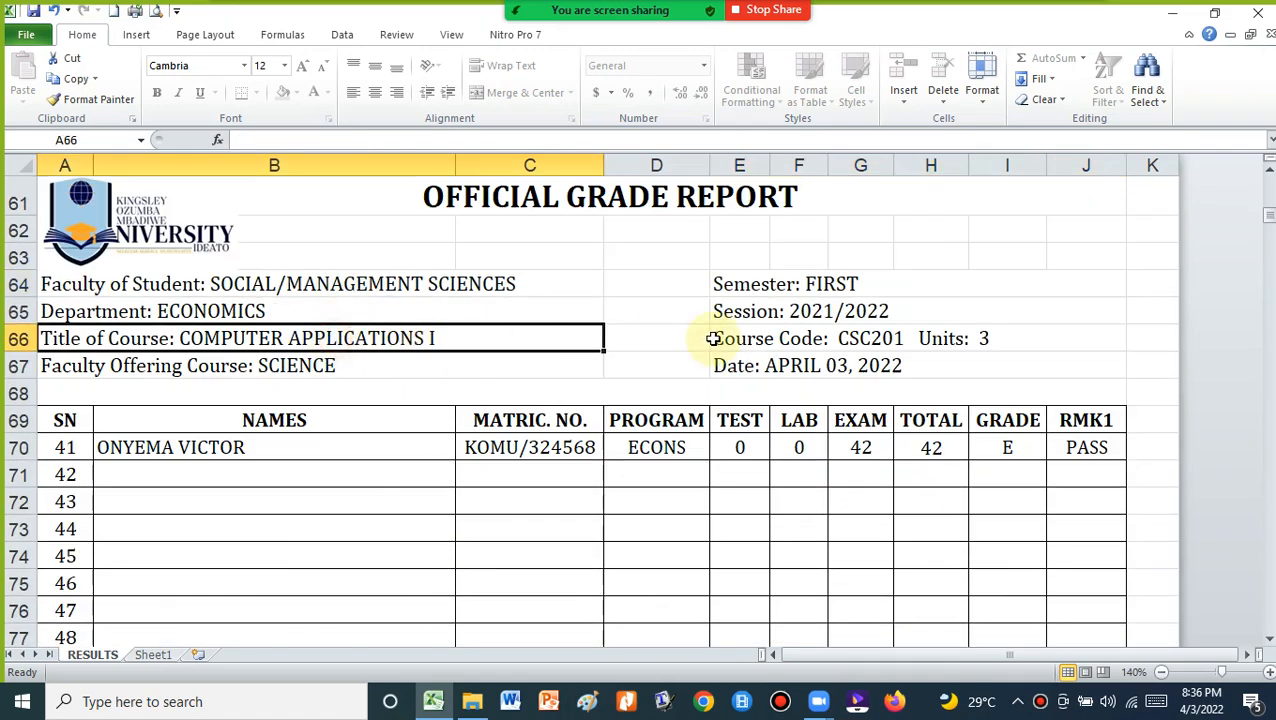
left_click(829, 330)
scroll(558, 305, "up", 20)
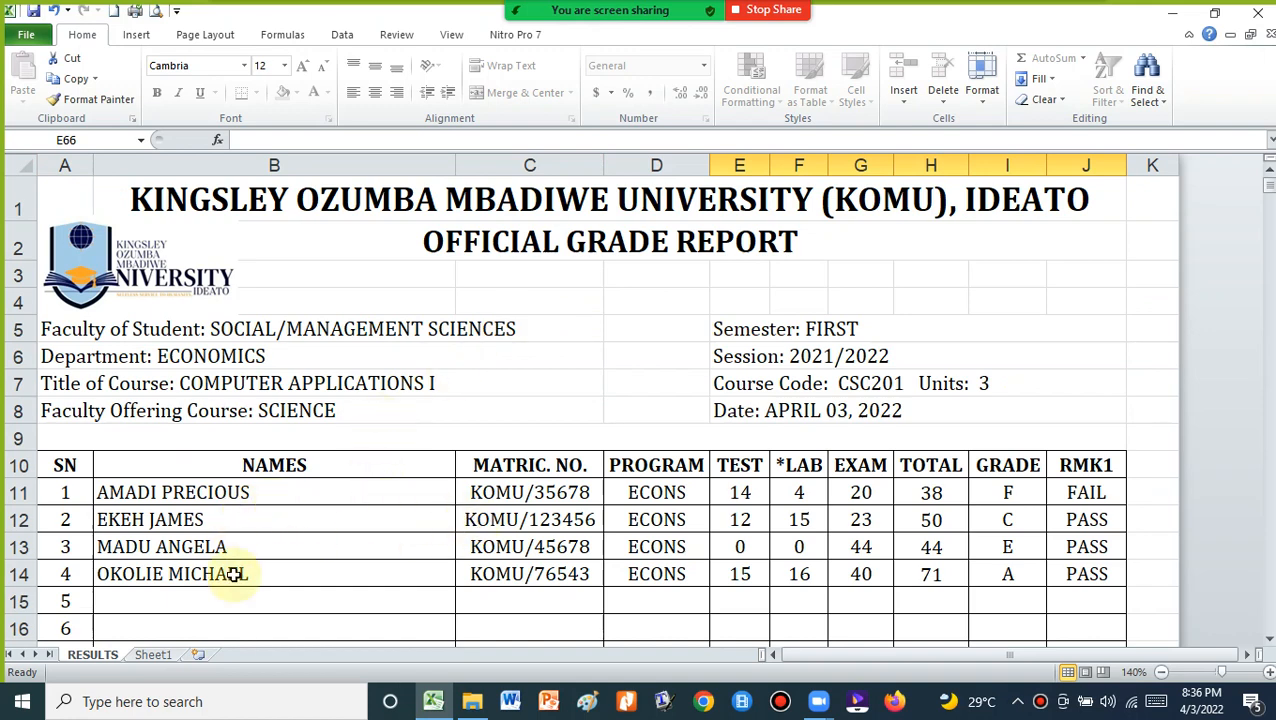
left_click(155, 655)
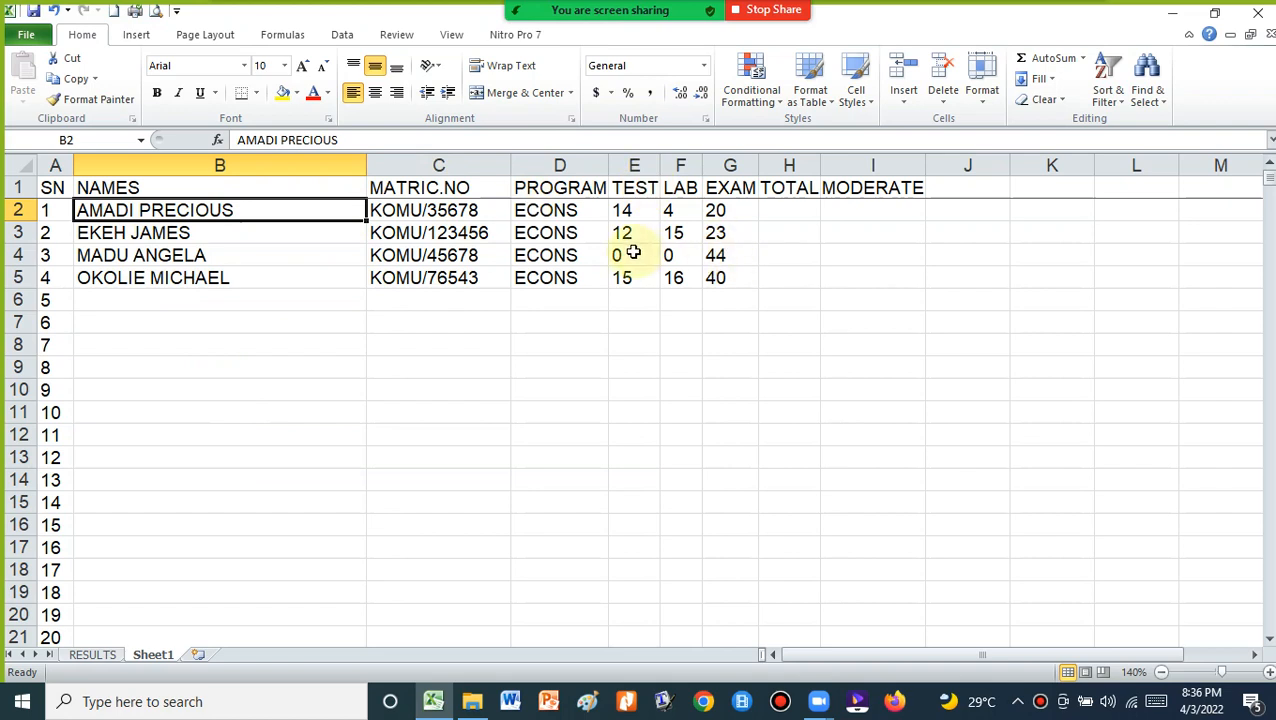
Delete the extra 1 from the matric number in C3, then return to RESULTS
left_click(452, 232)
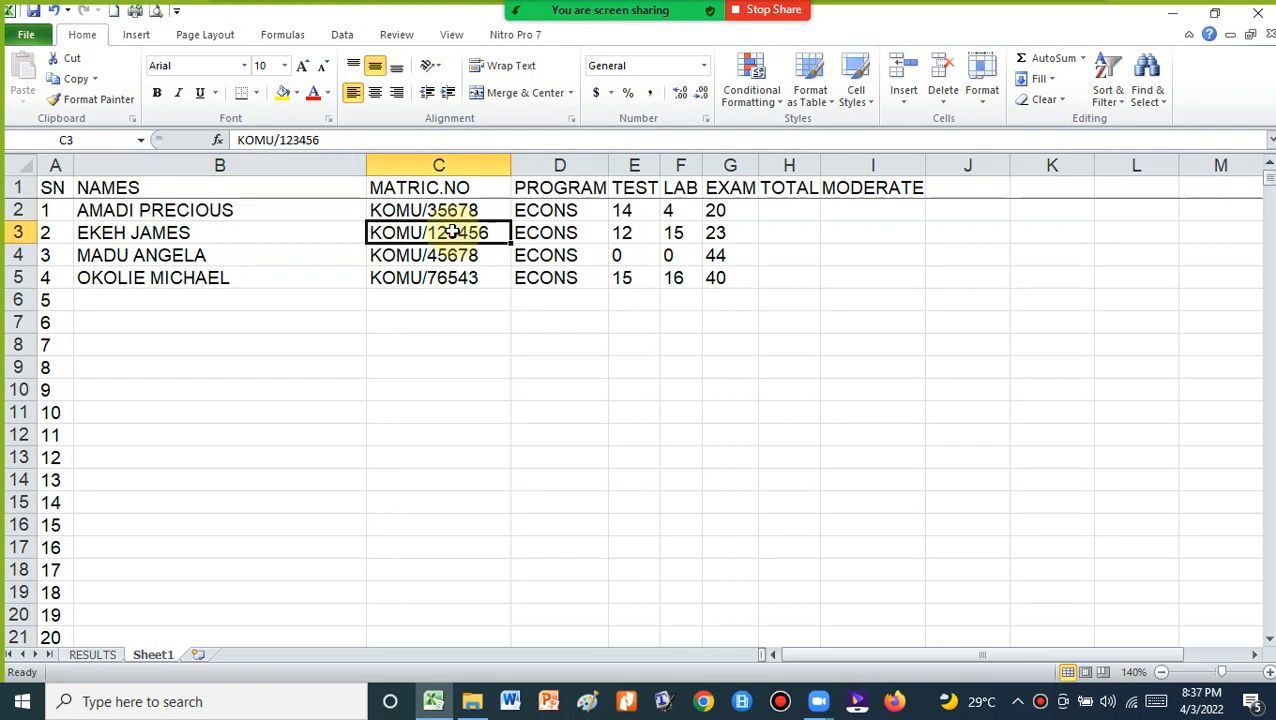
left_click(288, 140)
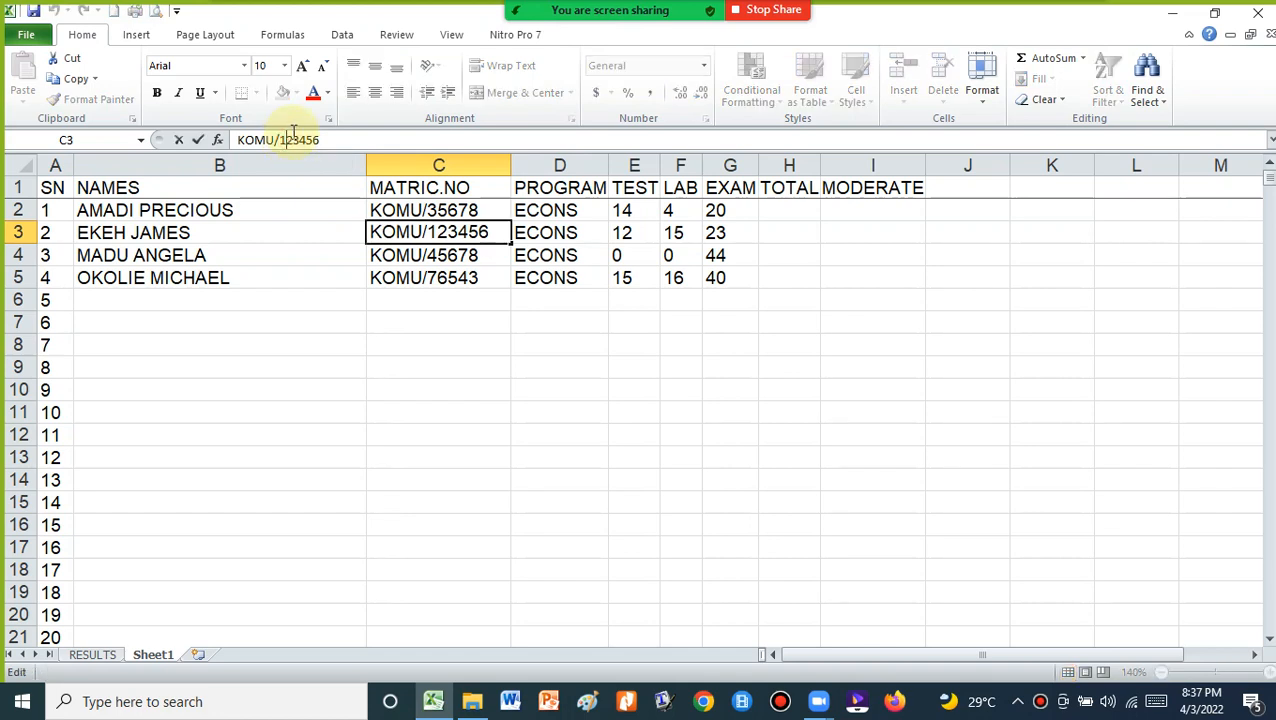
key("BackSpace")
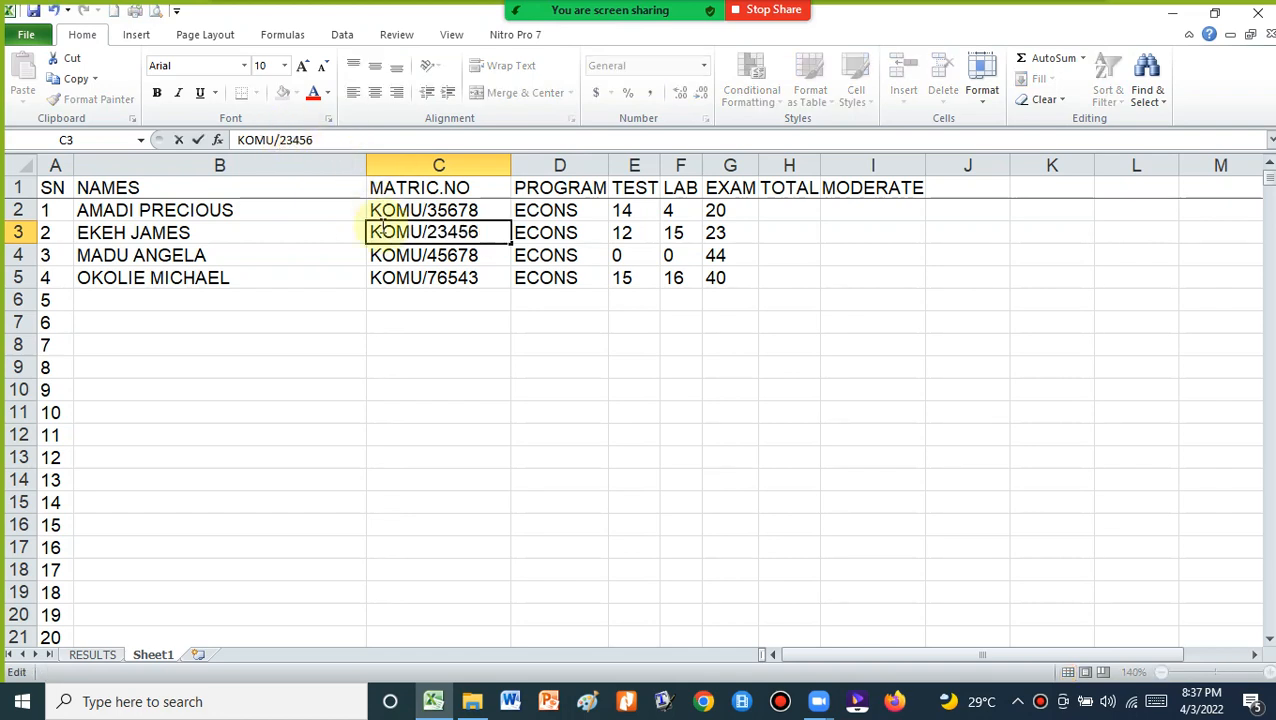
left_click(359, 250)
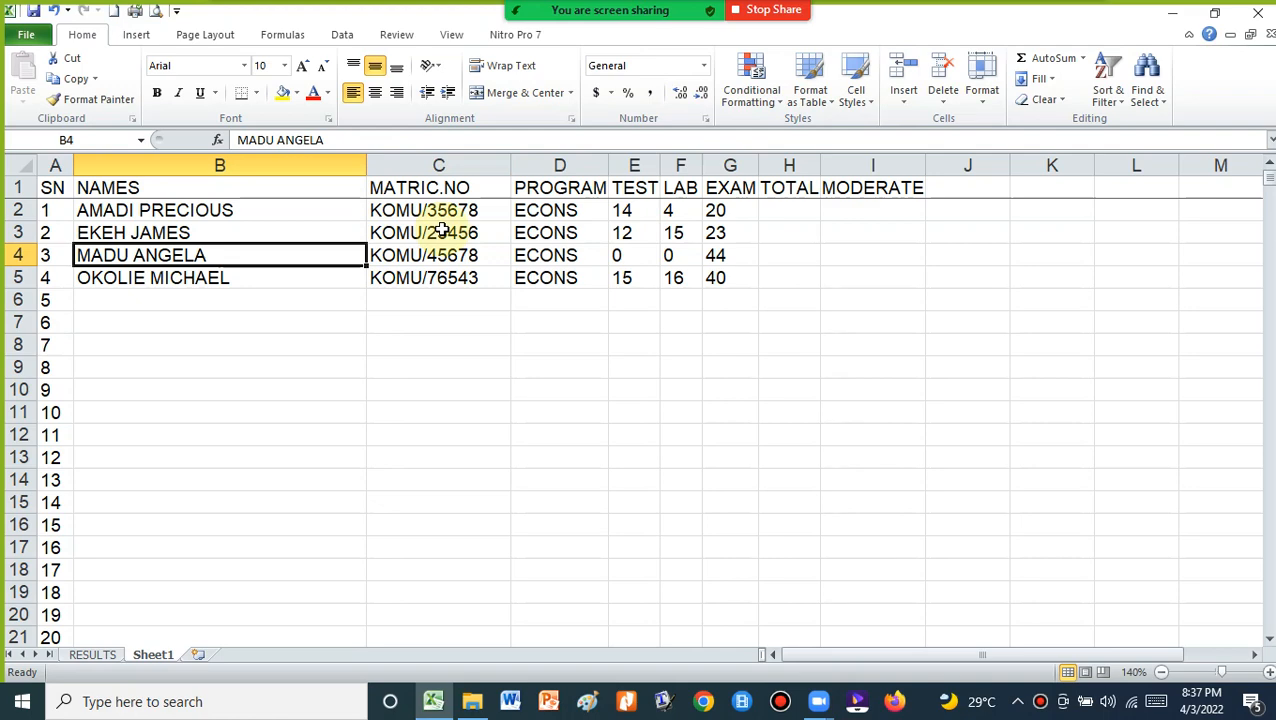
left_click(87, 657)
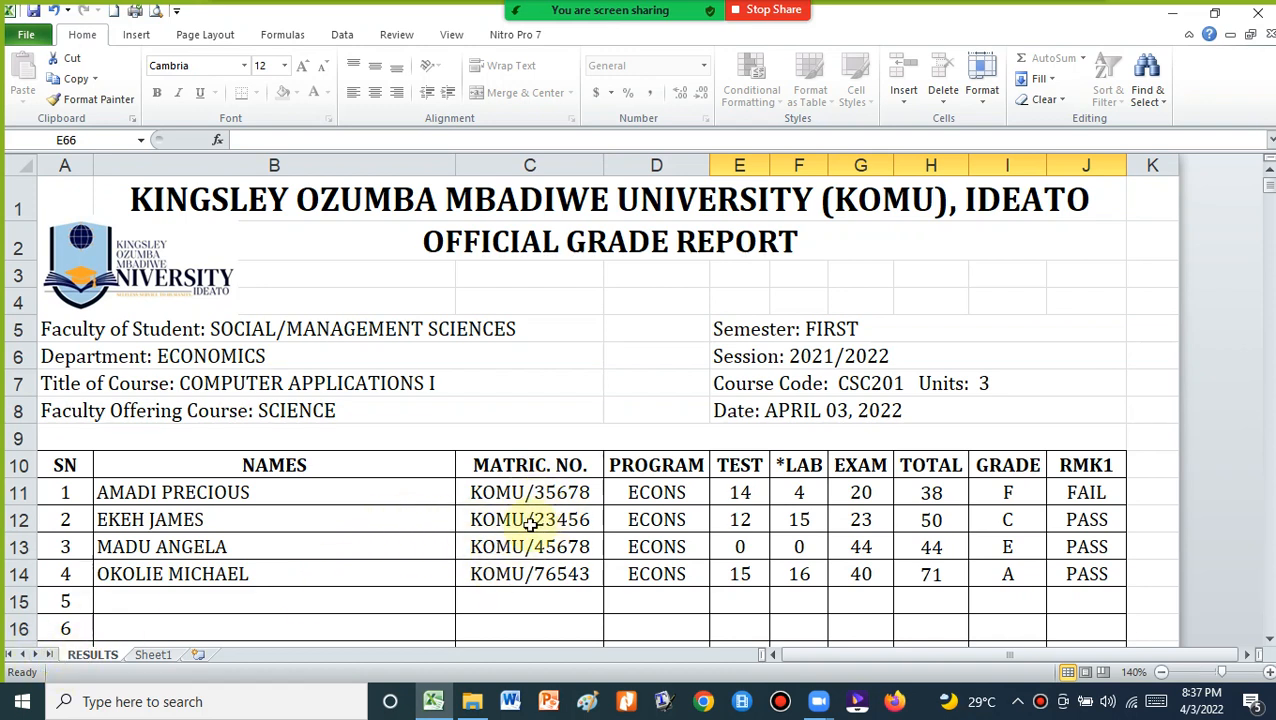
Look at Sheet1 again, then go back to the RESULTS report
left_click(155, 652)
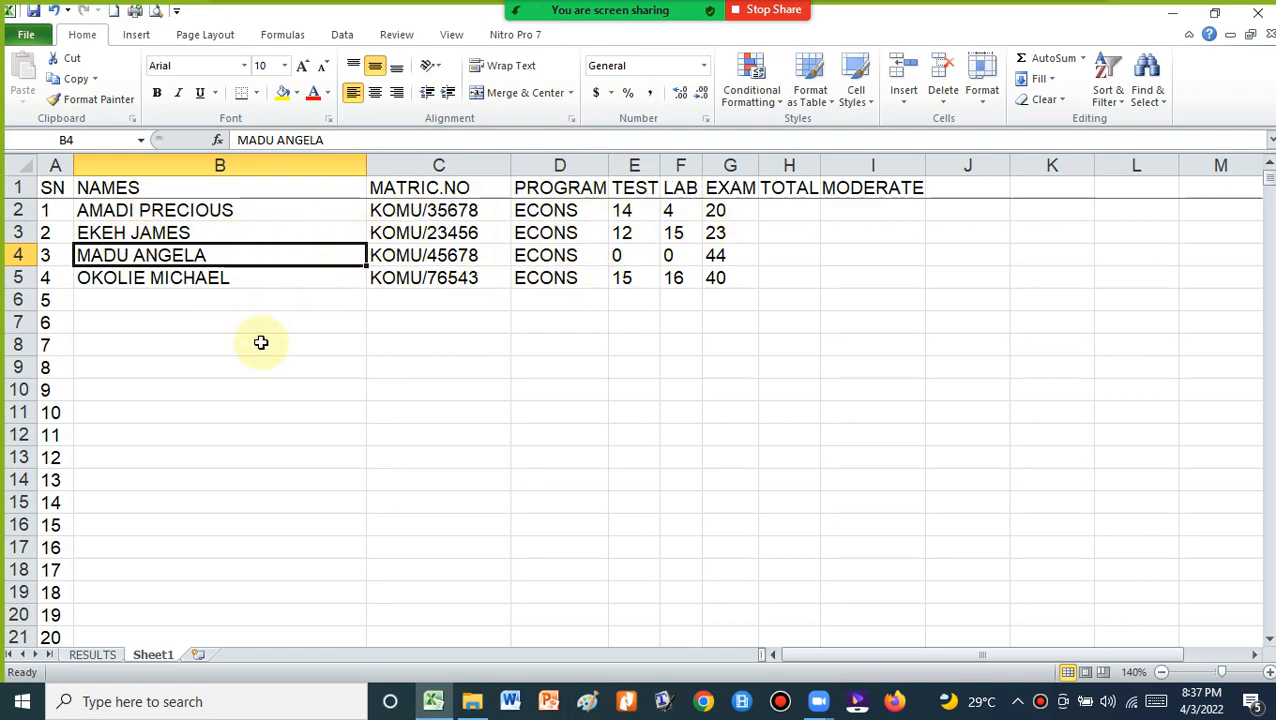
left_click(92, 655)
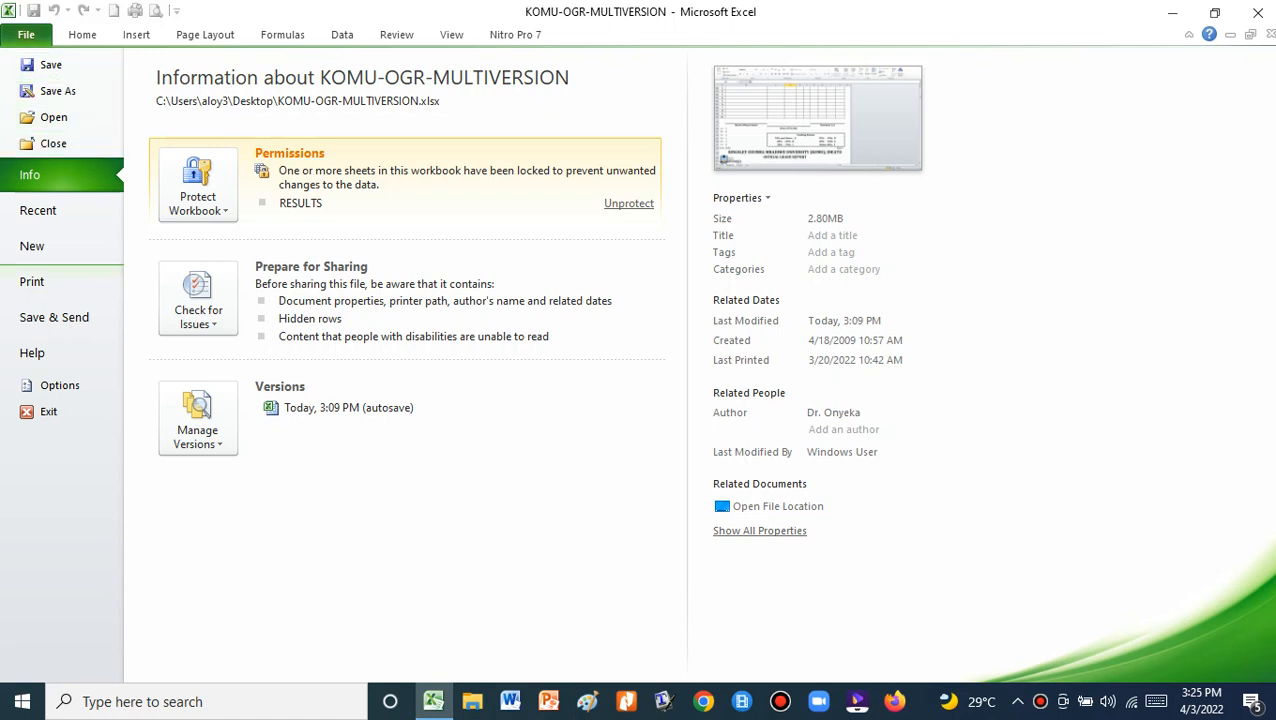
Print pages 1 to 2 of the report using Microsoft Print to PDF
left_click(45, 281)
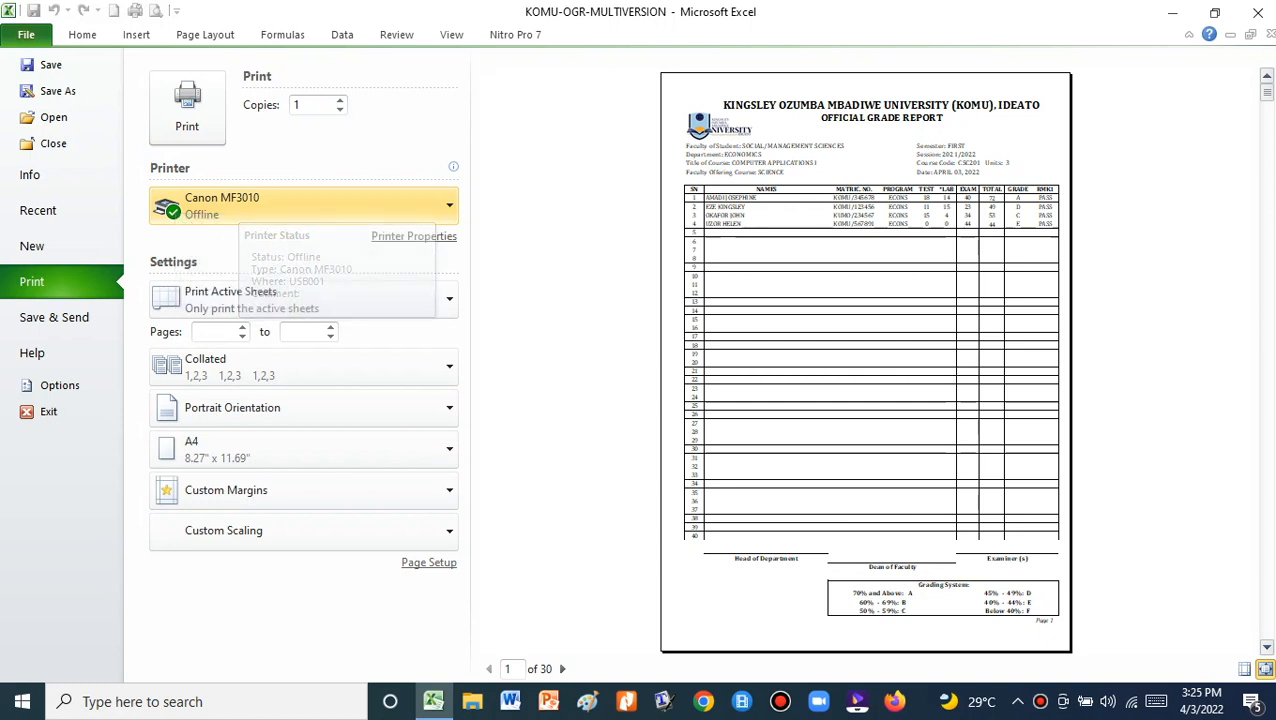
left_click(449, 206)
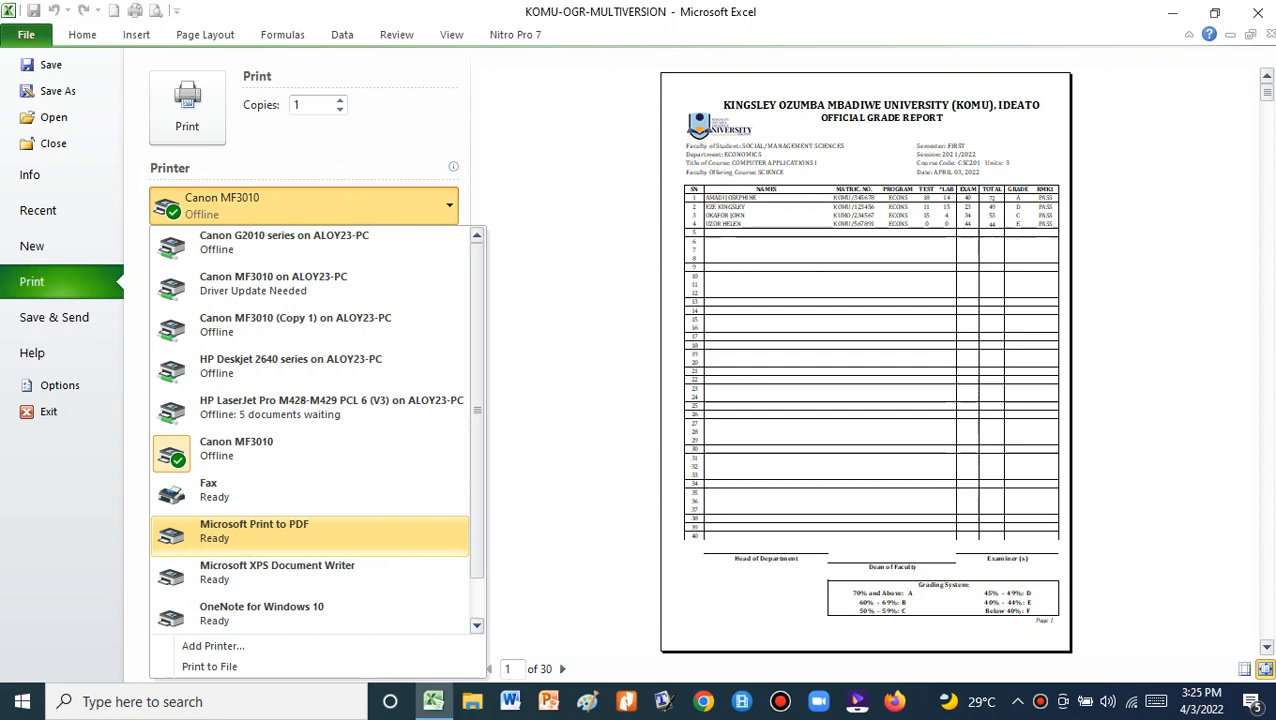
left_click(254, 530)
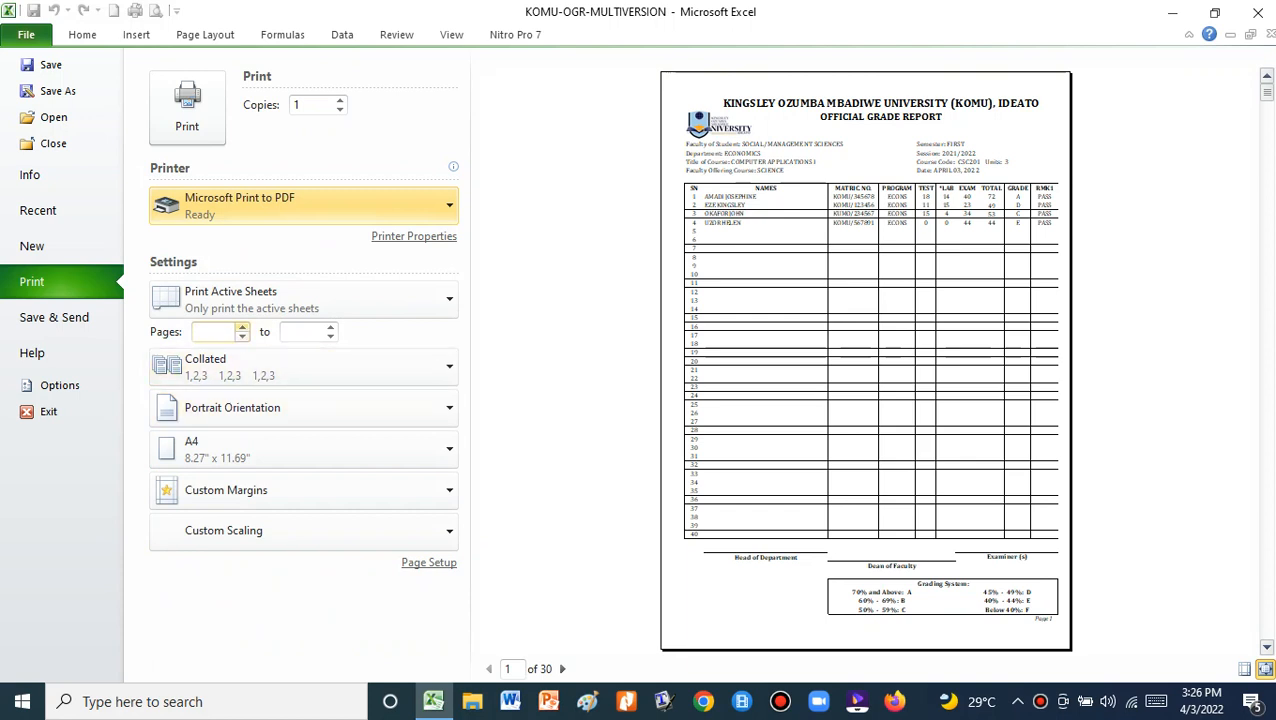
left_click(242, 327)
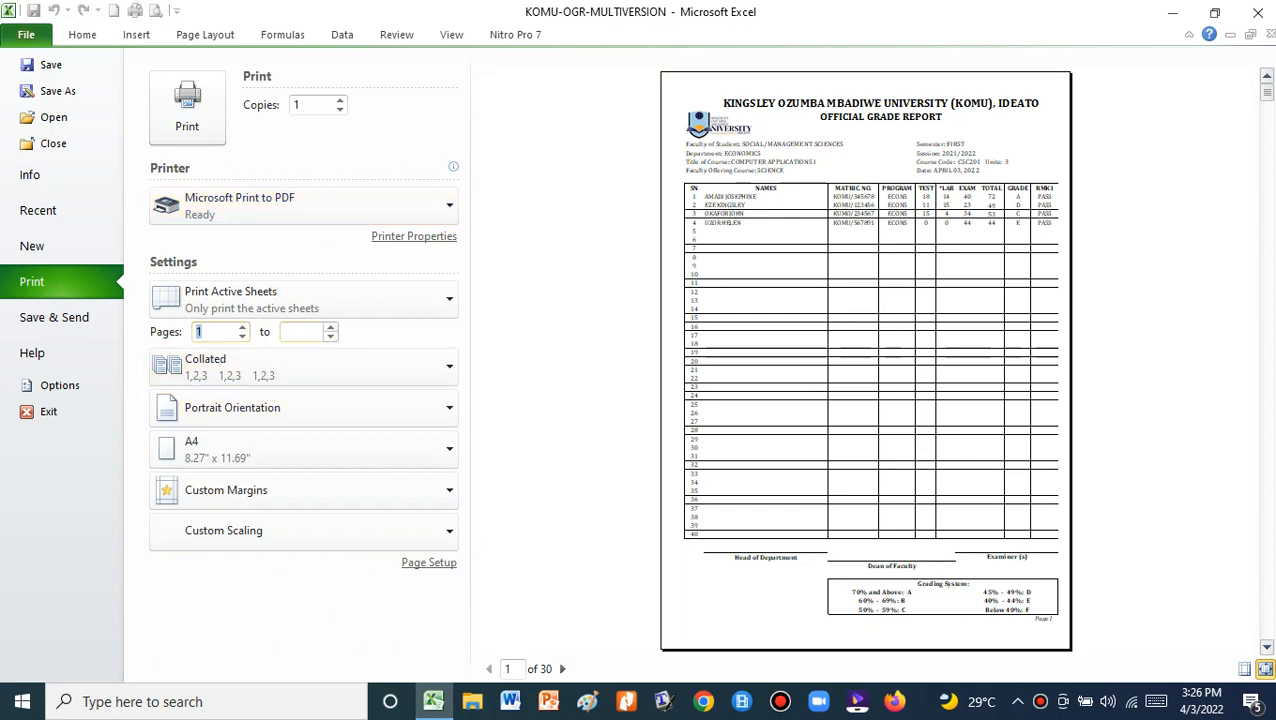
left_click(330, 327)
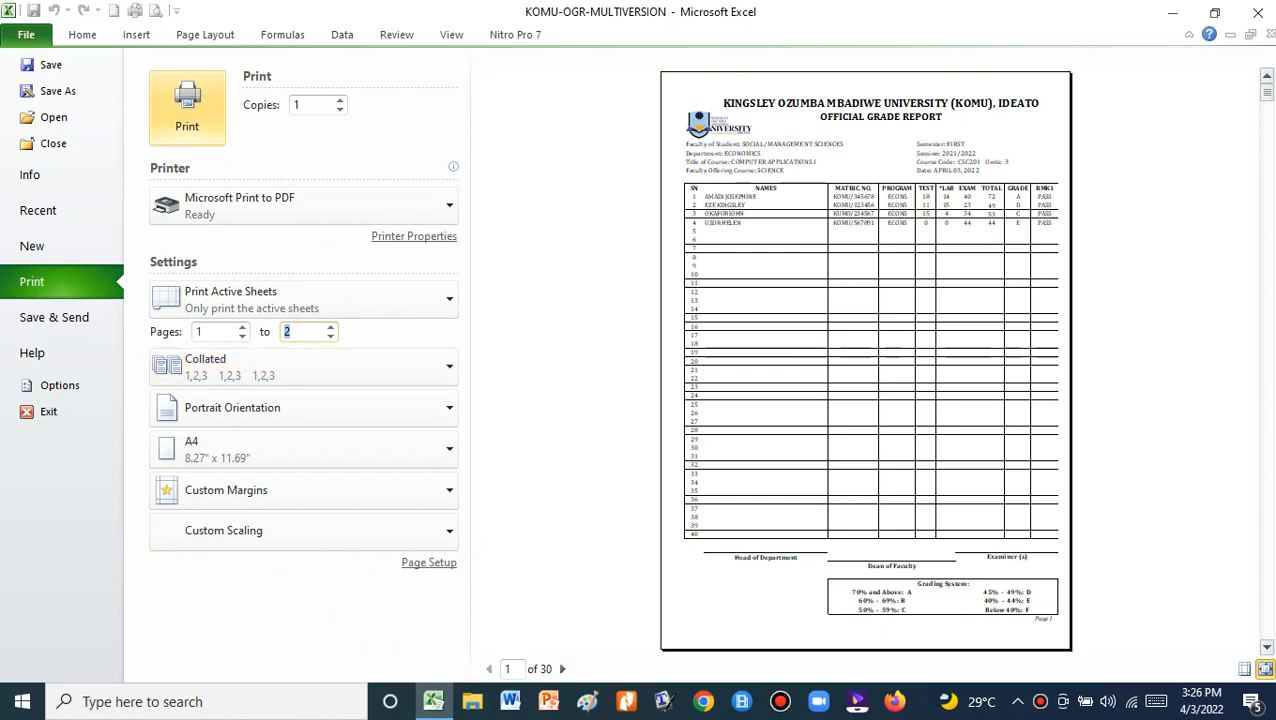
left_click(187, 108)
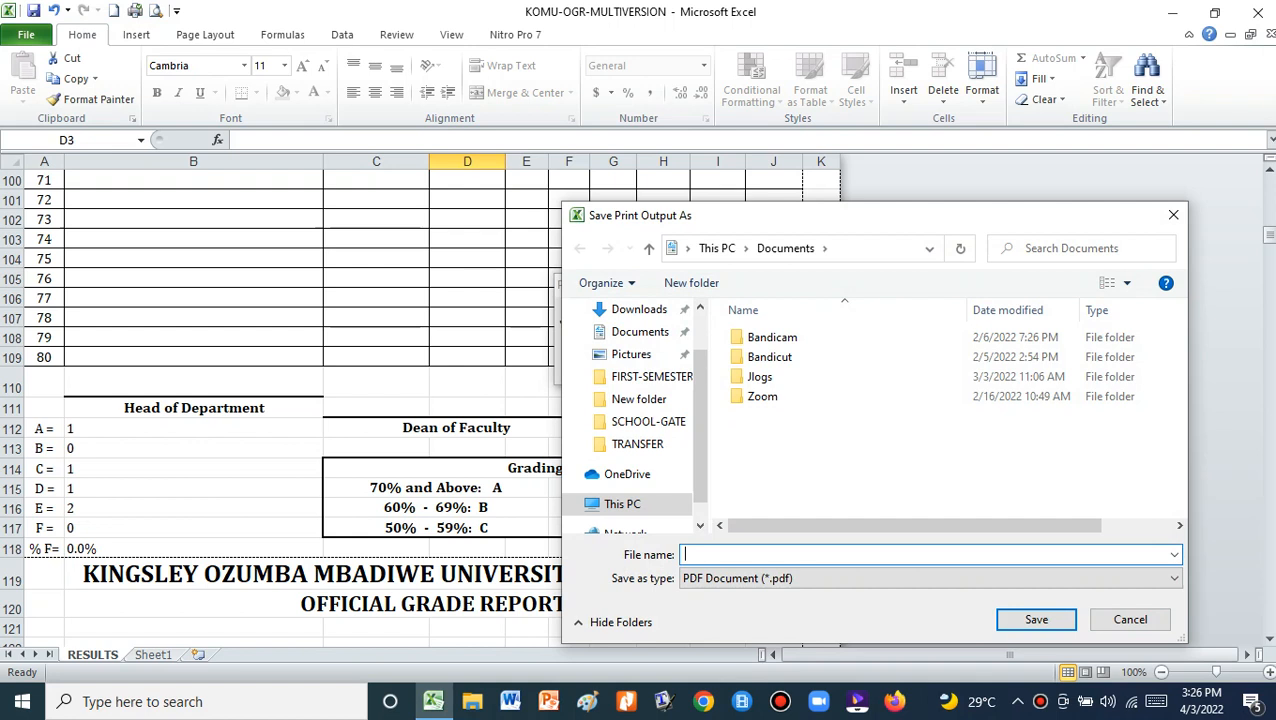
type("CSC201-2021-2022-")
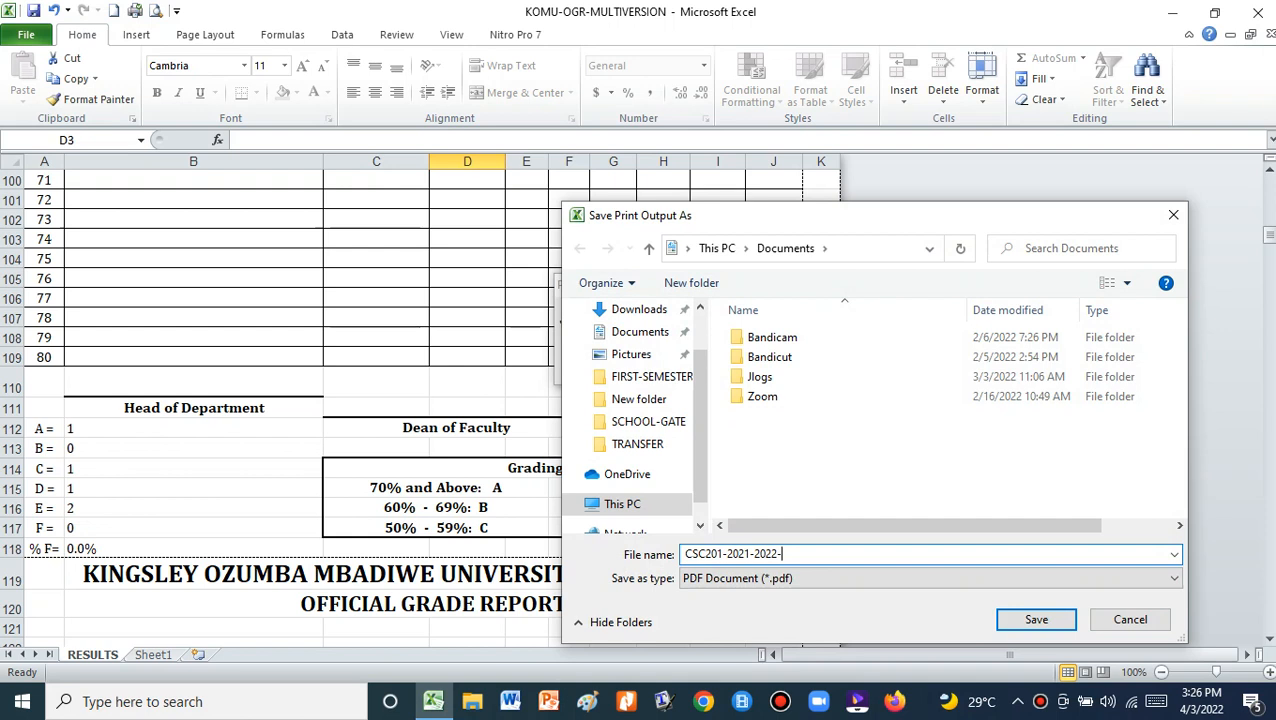
type("ECONS")
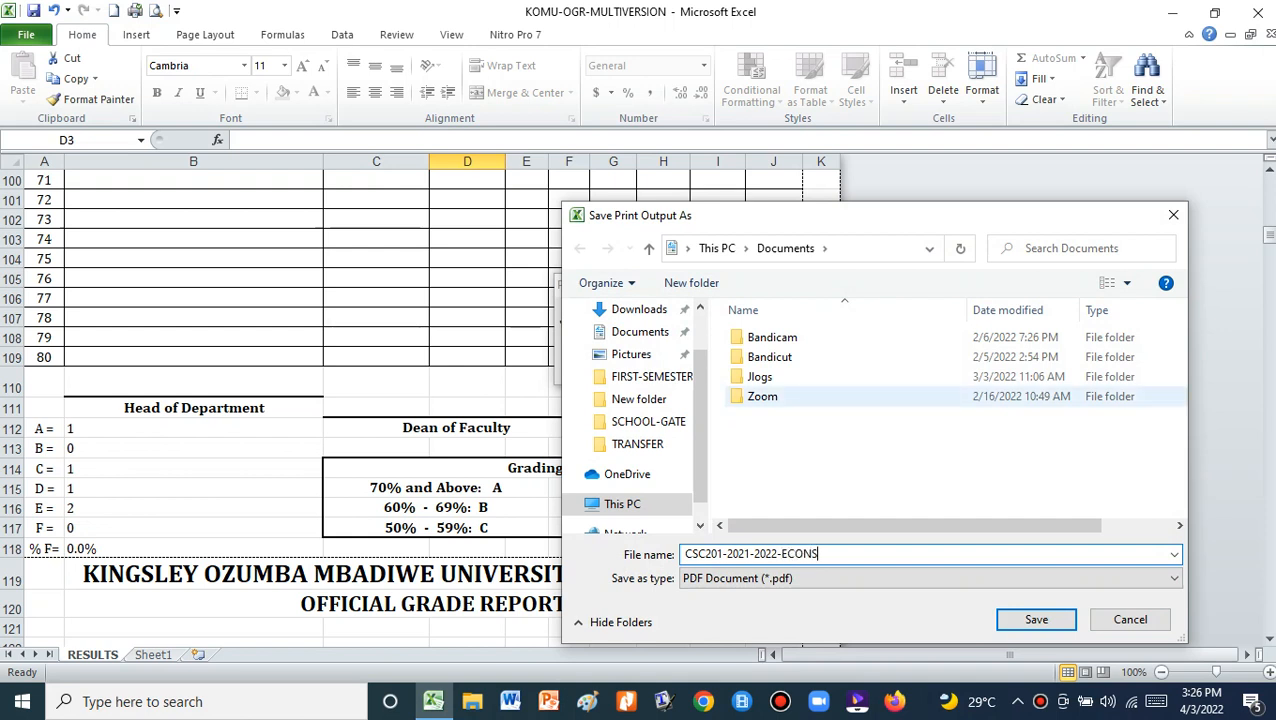
scroll(635, 420, "up", 2)
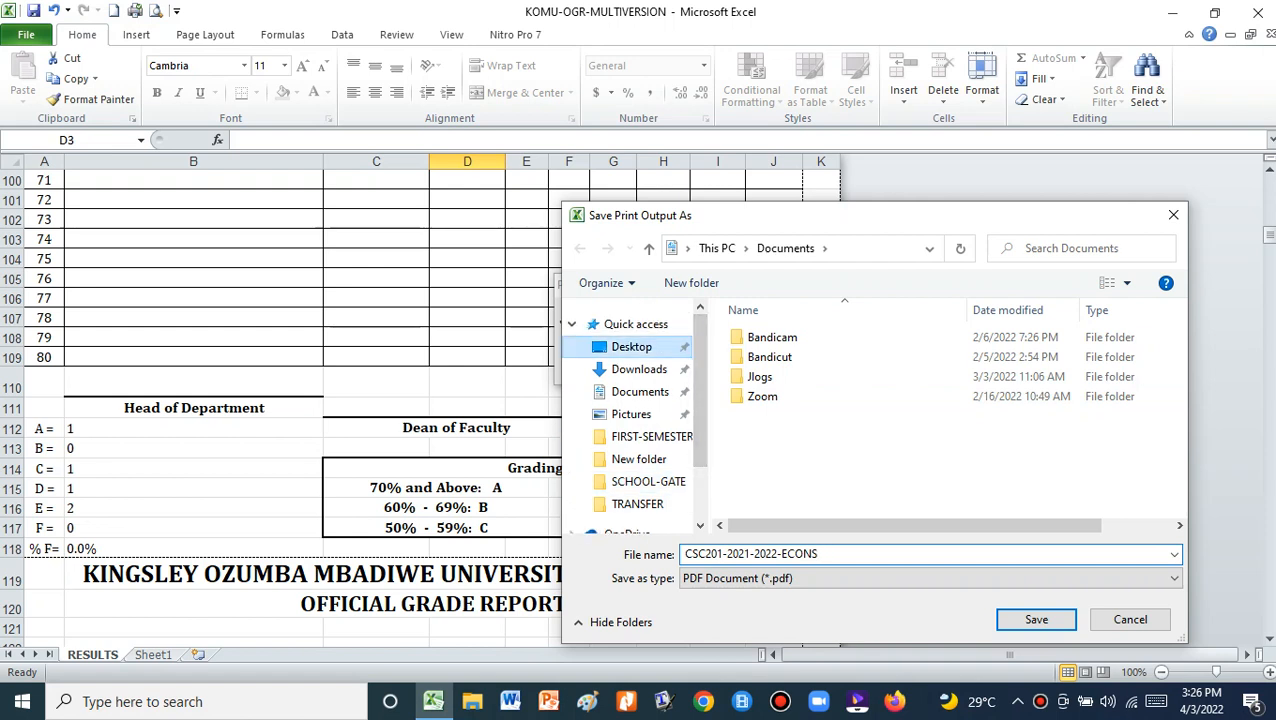
left_click(631, 346)
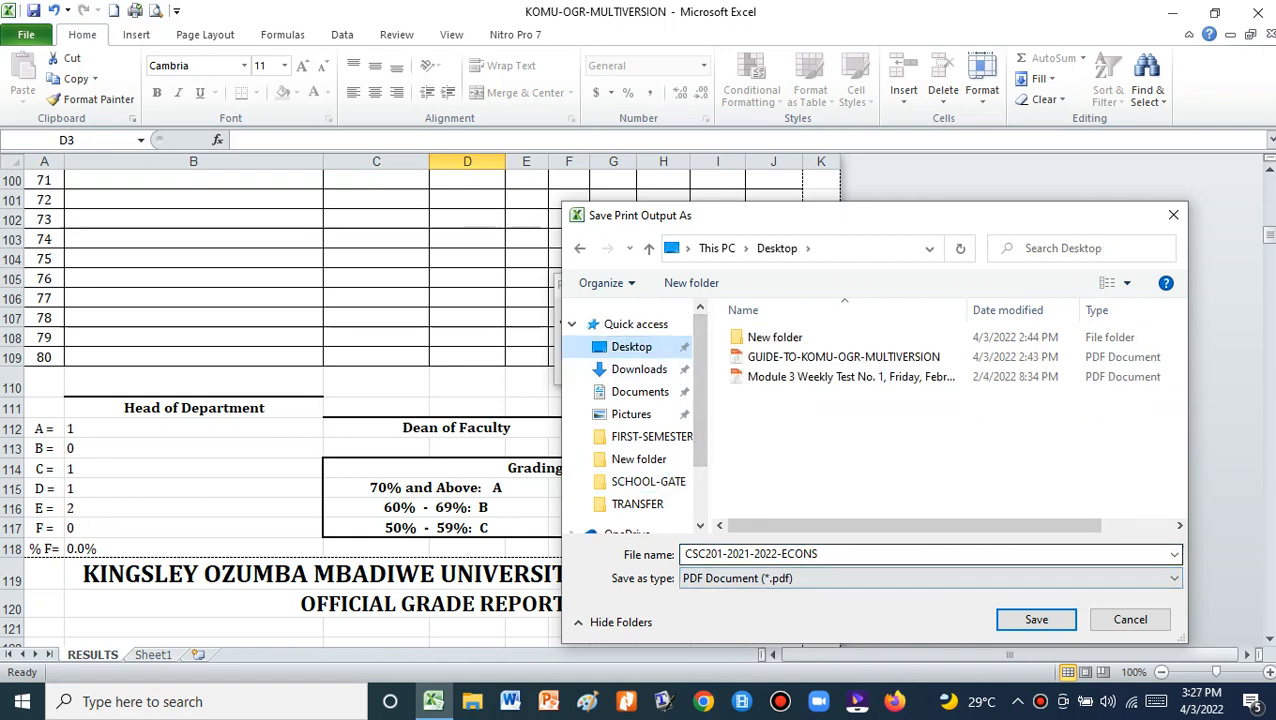
key("Return")
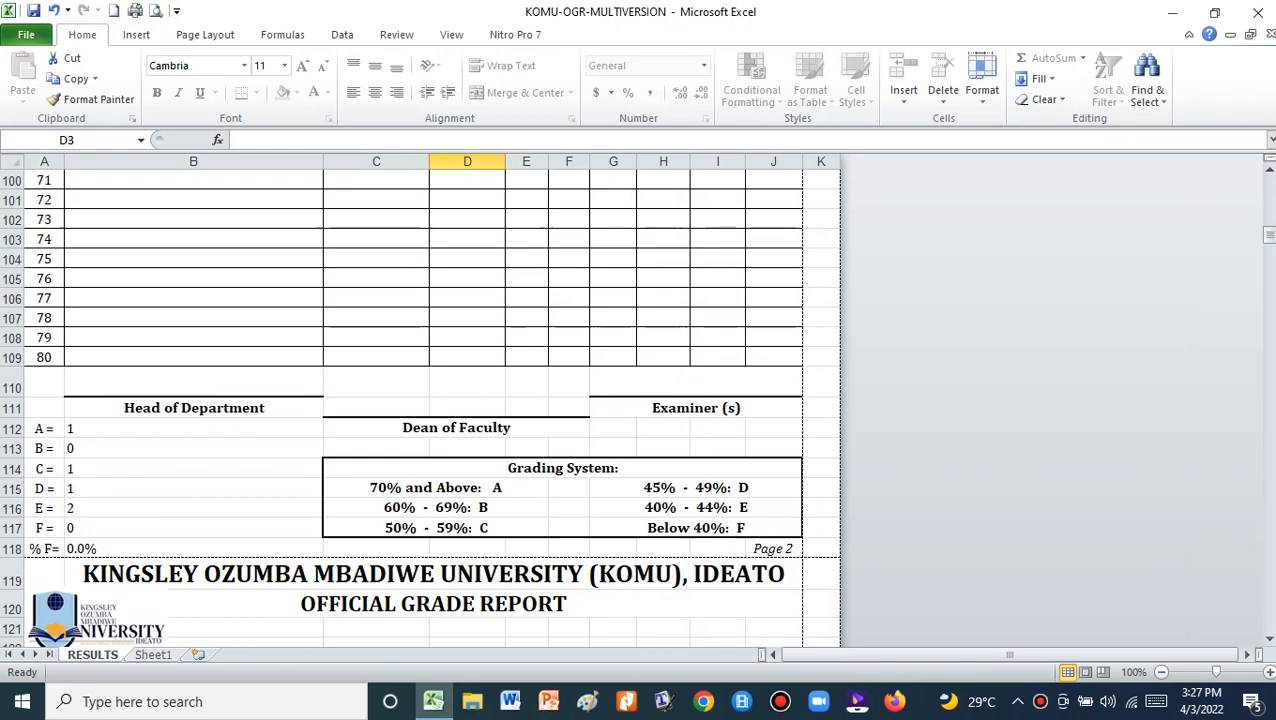
scroll(432, 406, "down", 8)
scroll(432, 406, "up", 20)
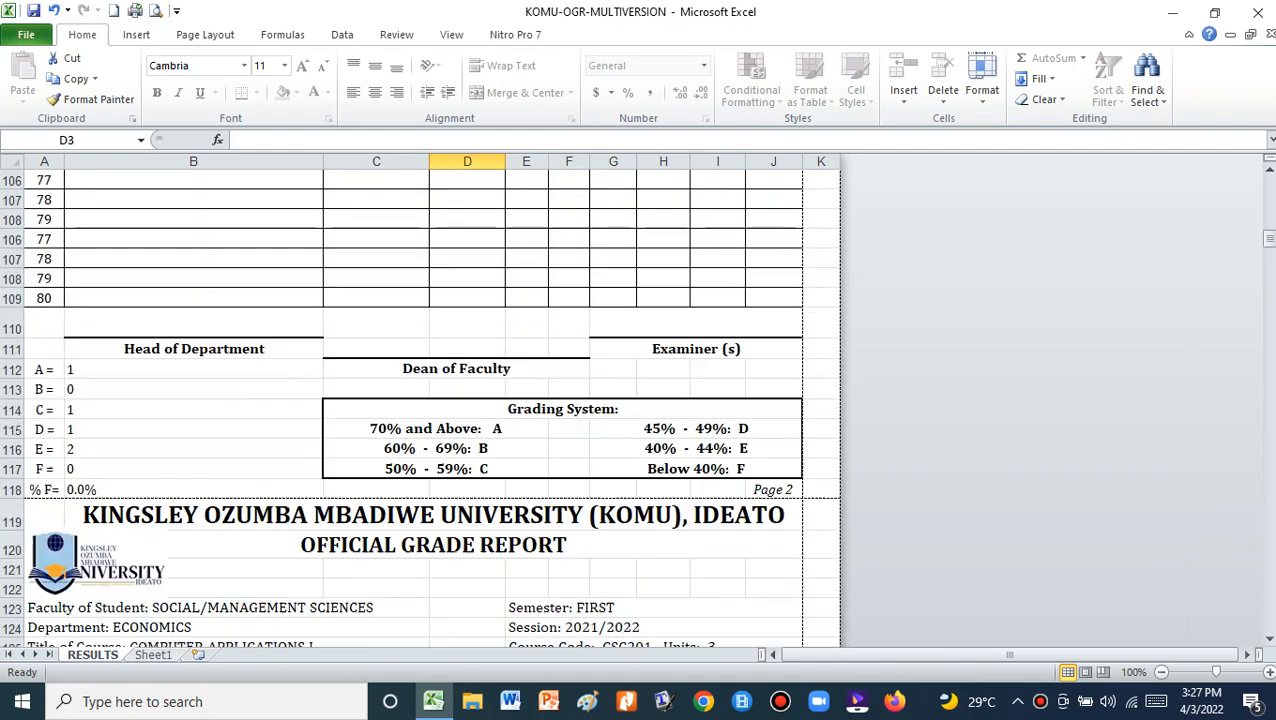
scroll(432, 406, "up", 14)
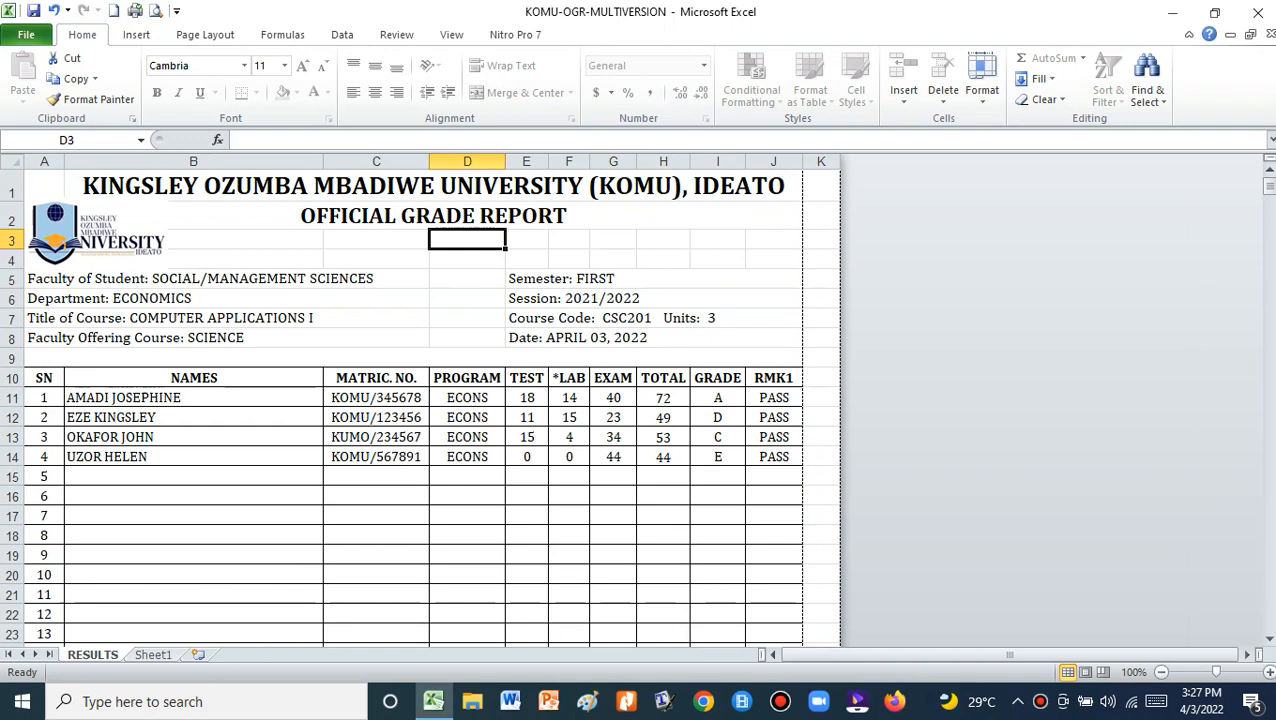
key("ctrl+Page_Down")
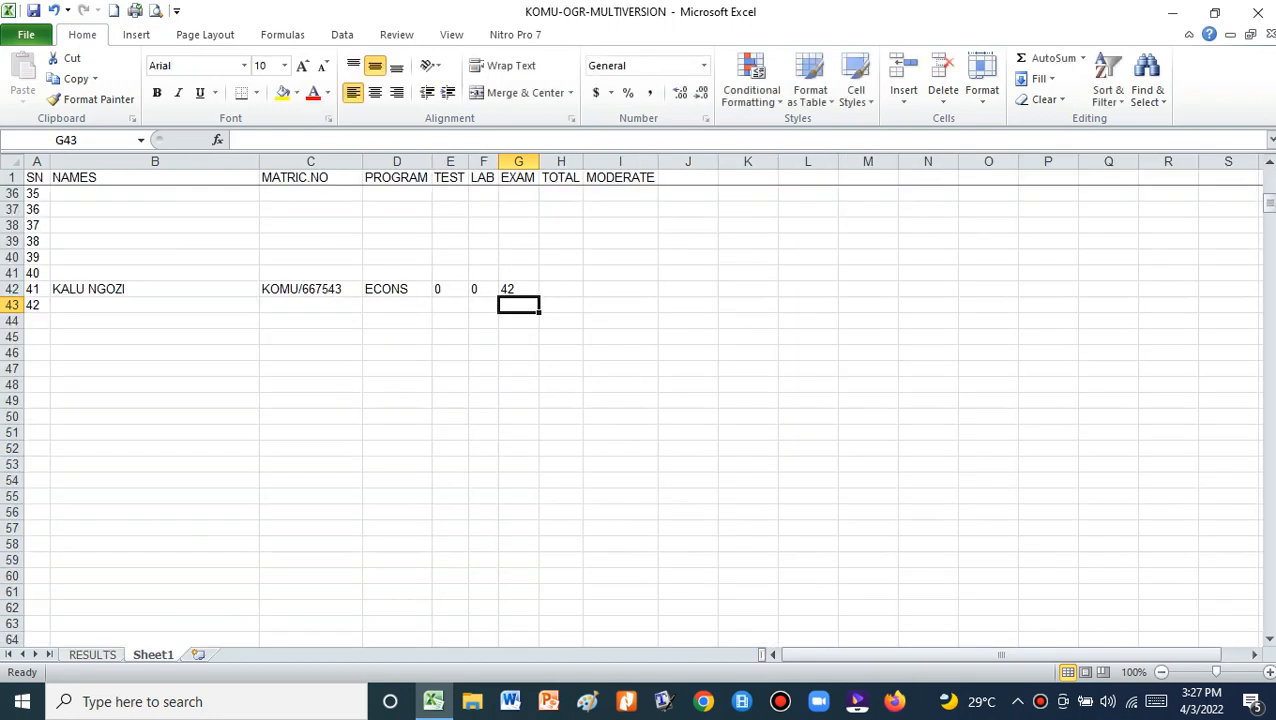
key("ctrl+Page_Up")
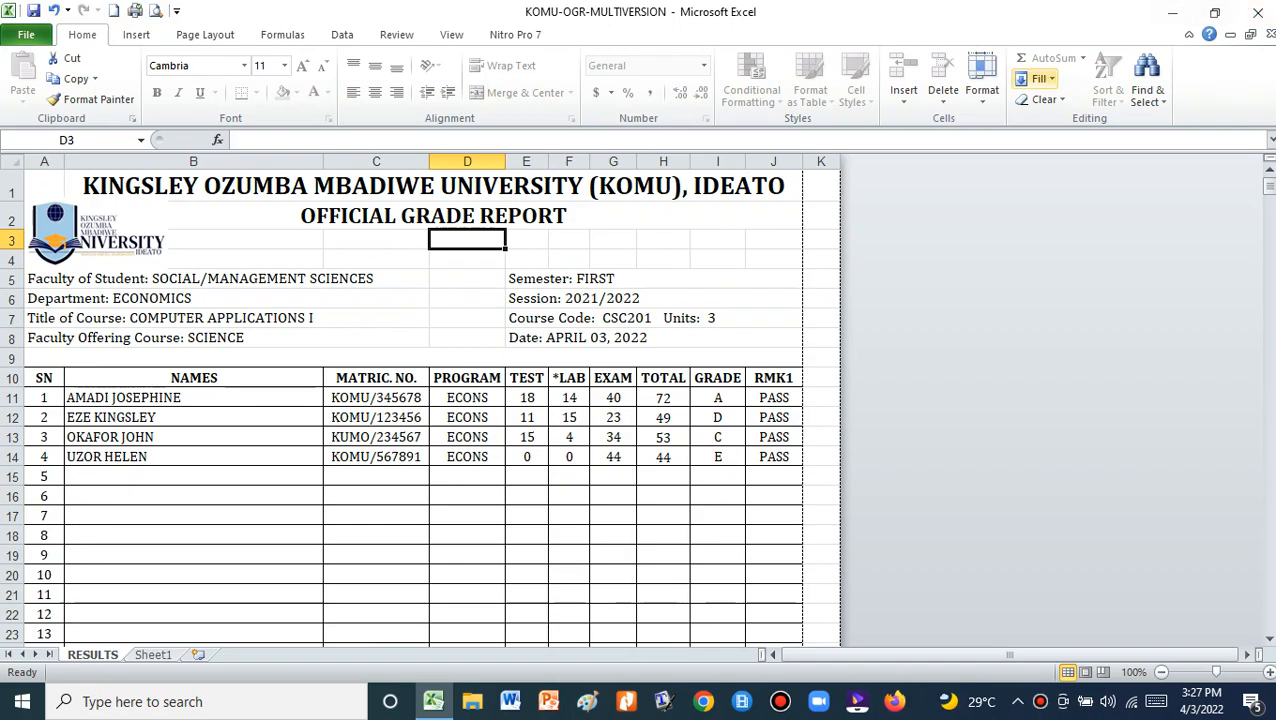
left_click(1172, 12)
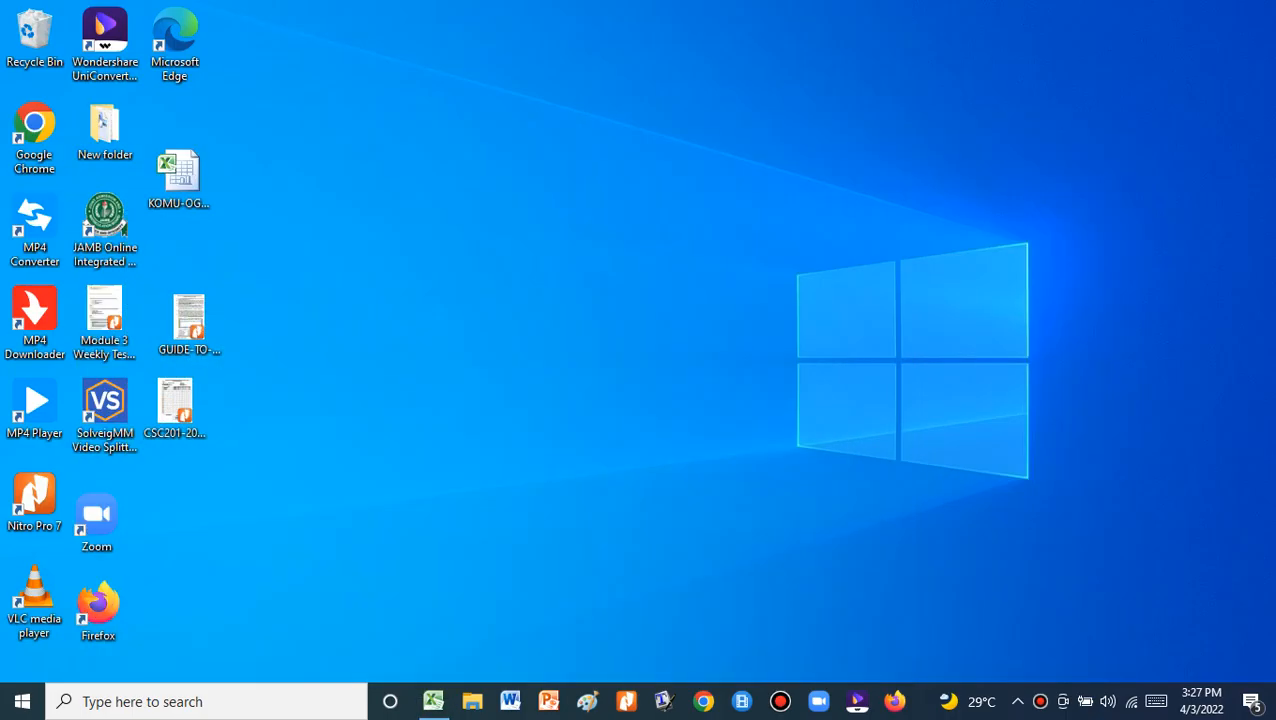
left_click(175, 405)
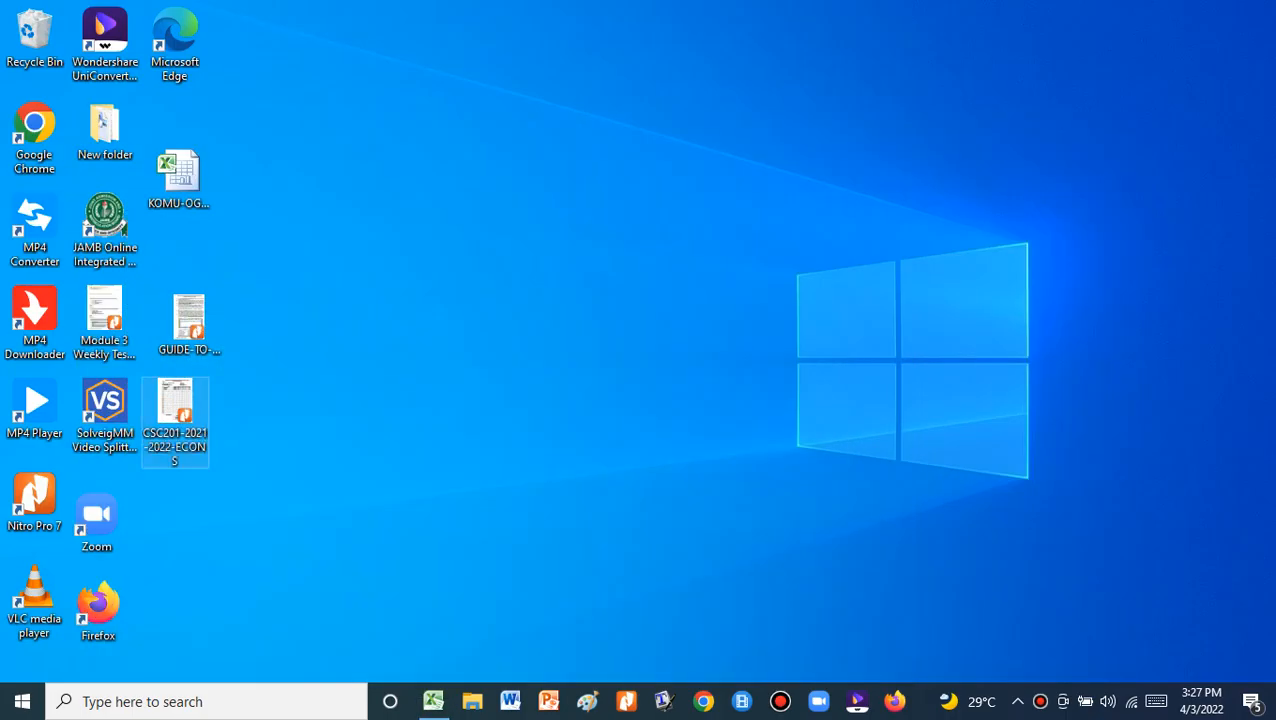
left_click_drag(175, 405, 543, 200)
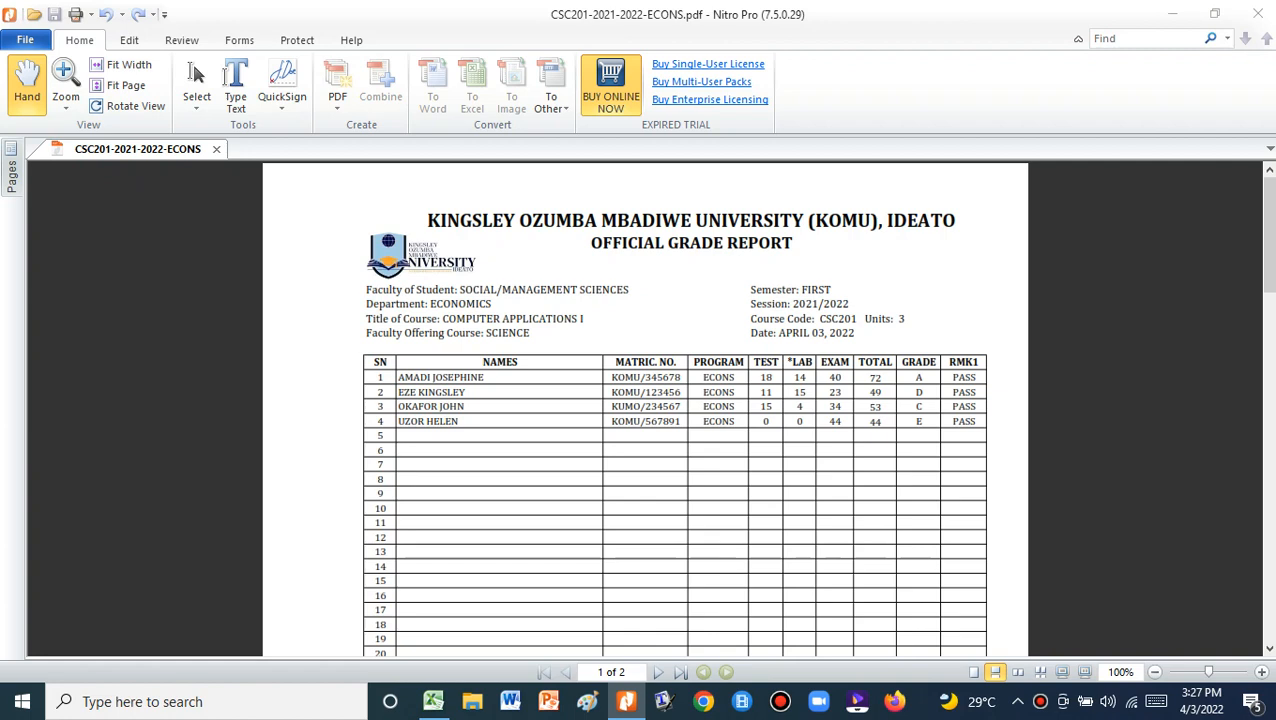
scroll(645, 400, "down", 10)
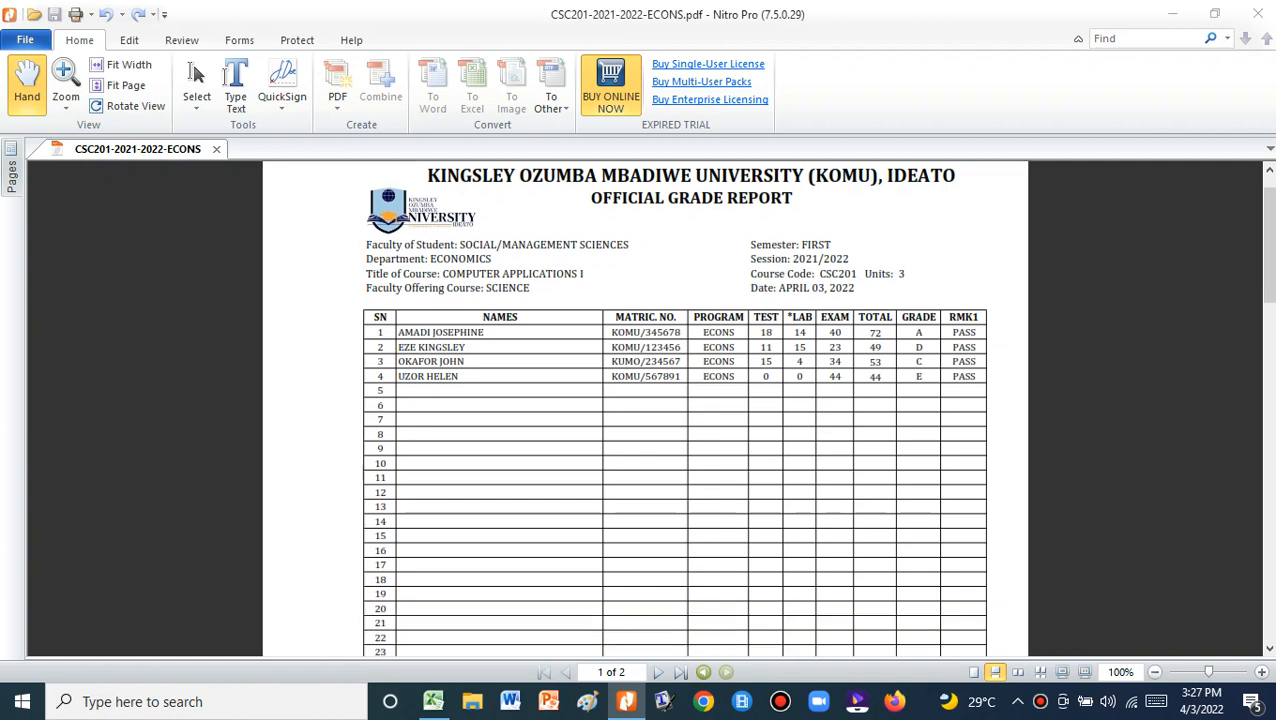
scroll(645, 400, "down", 5)
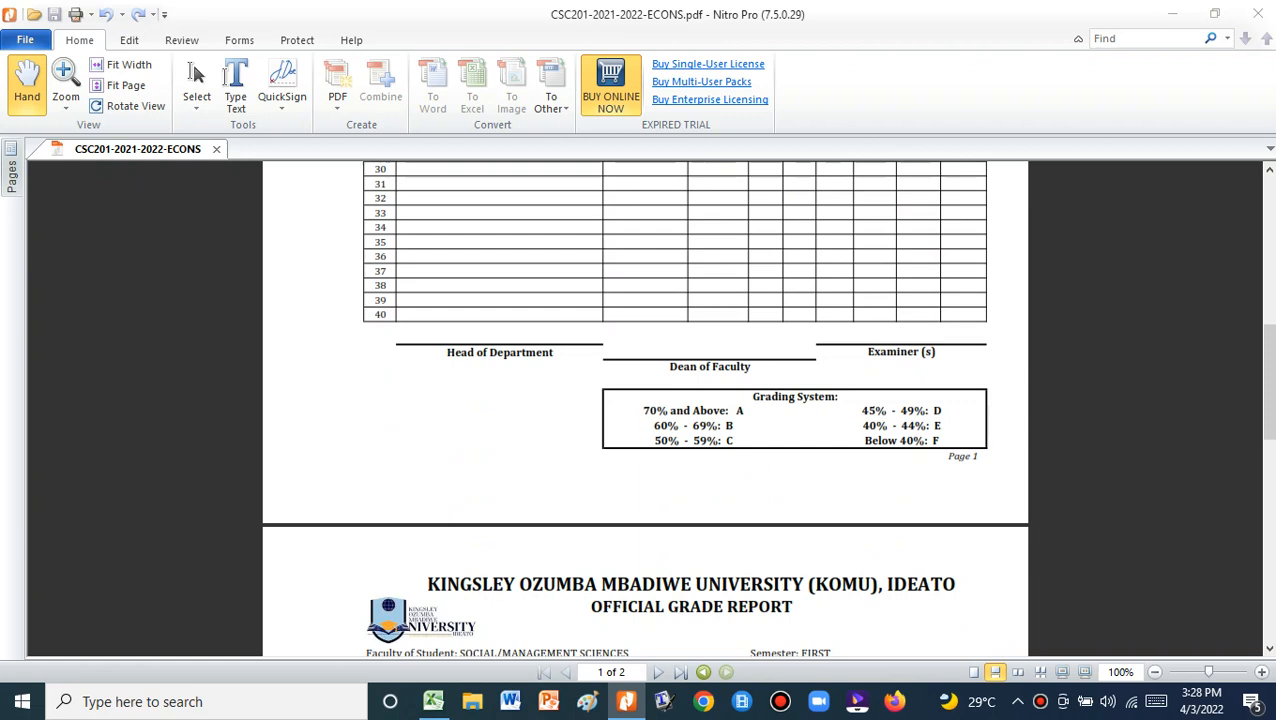
scroll(645, 400, "down", 5)
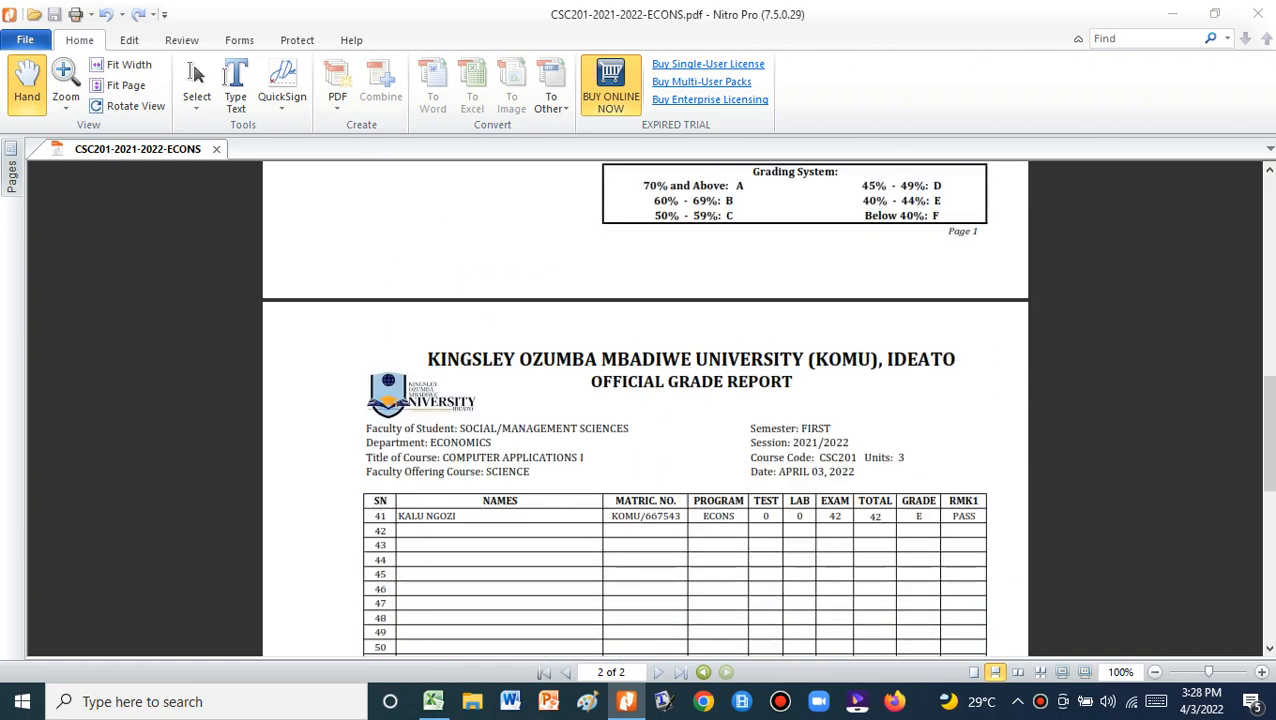
scroll(645, 408, "down", 2)
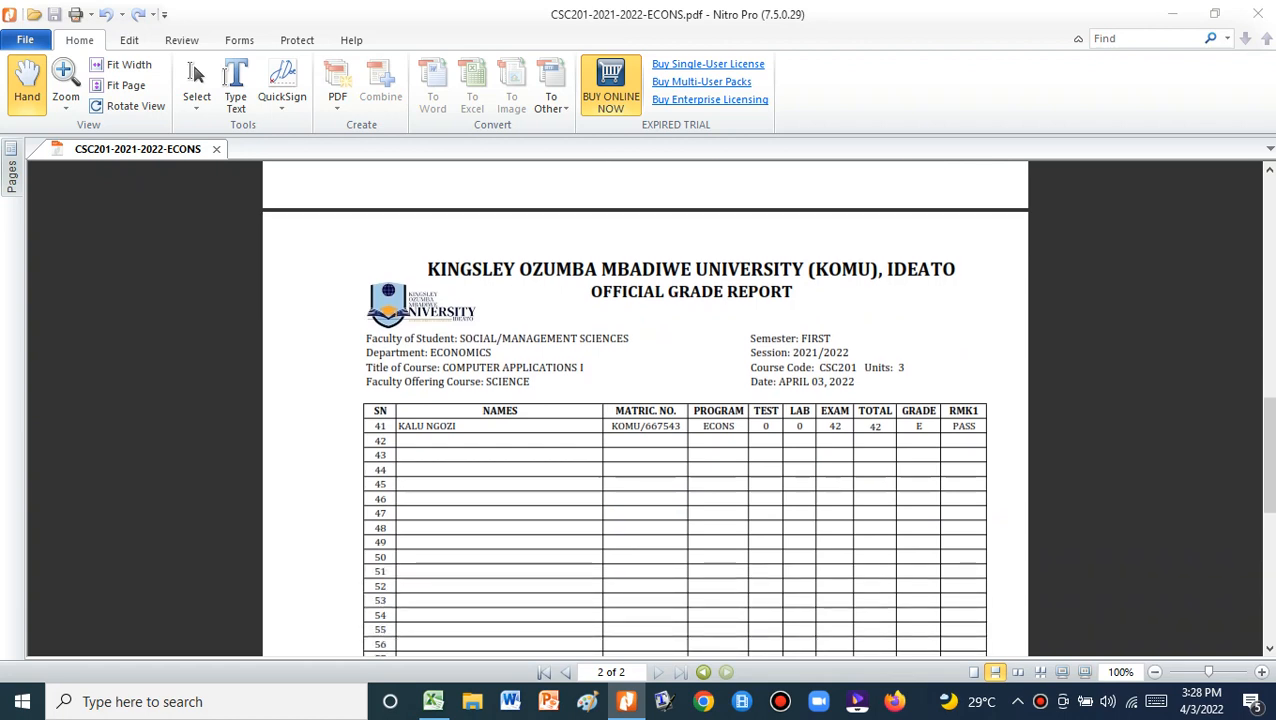
scroll(645, 408, "down", 12)
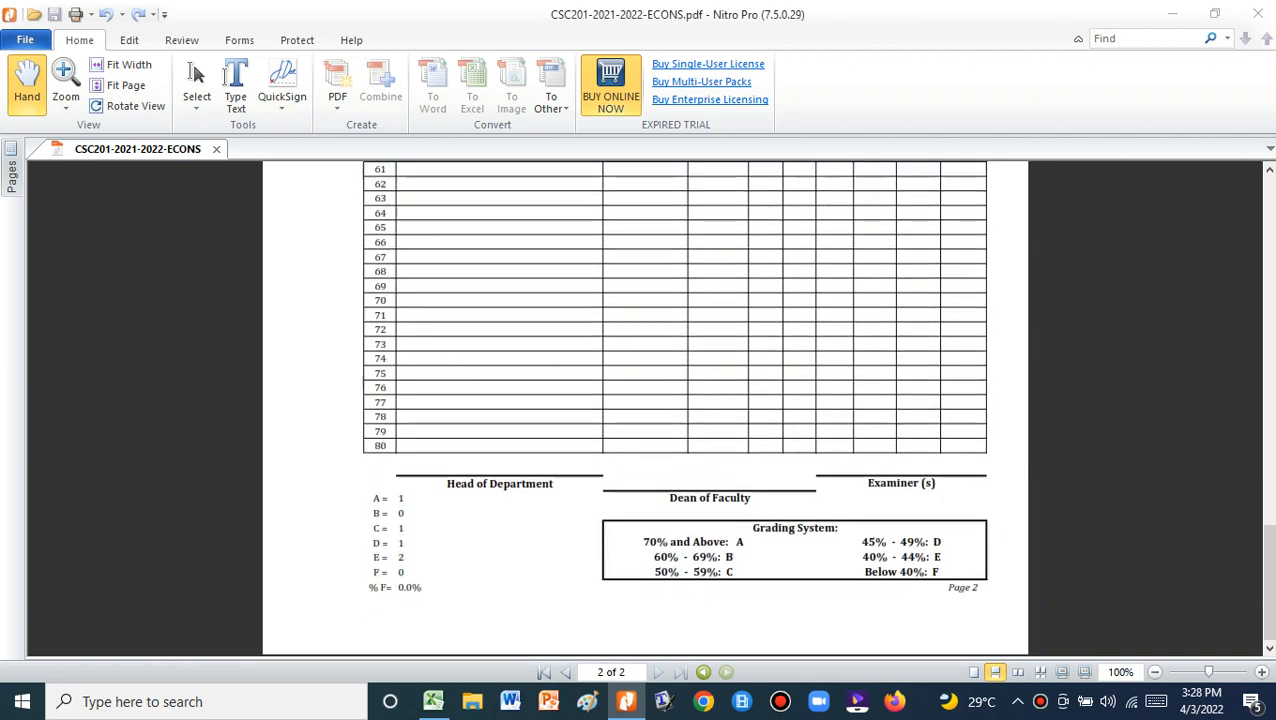
scroll(645, 408, "up", 20)
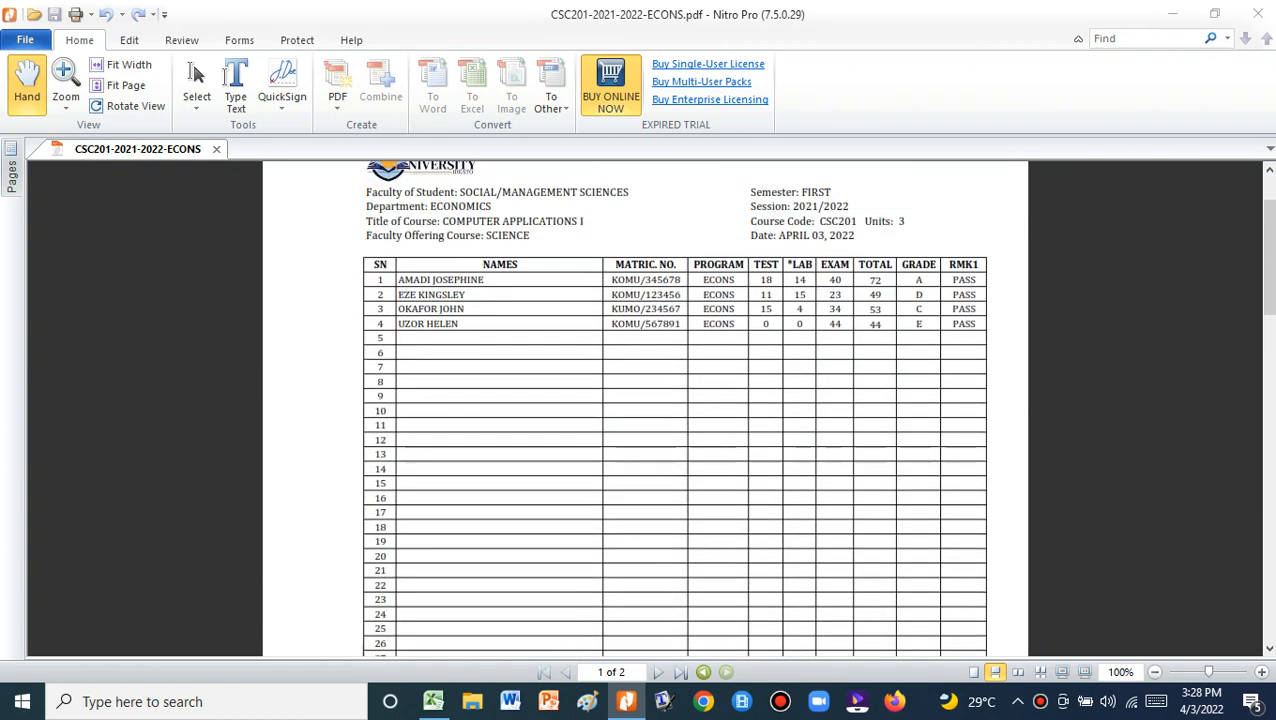
scroll(645, 408, "up", 2)
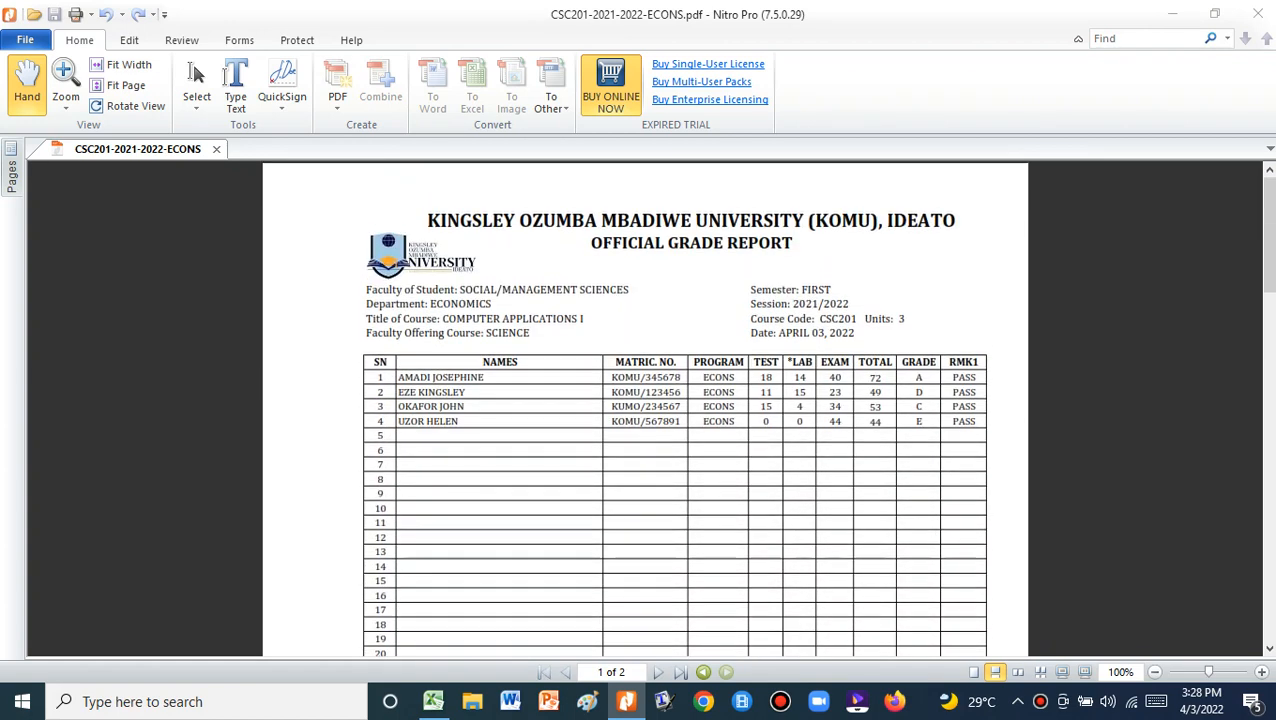
scroll(645, 408, "down", 20)
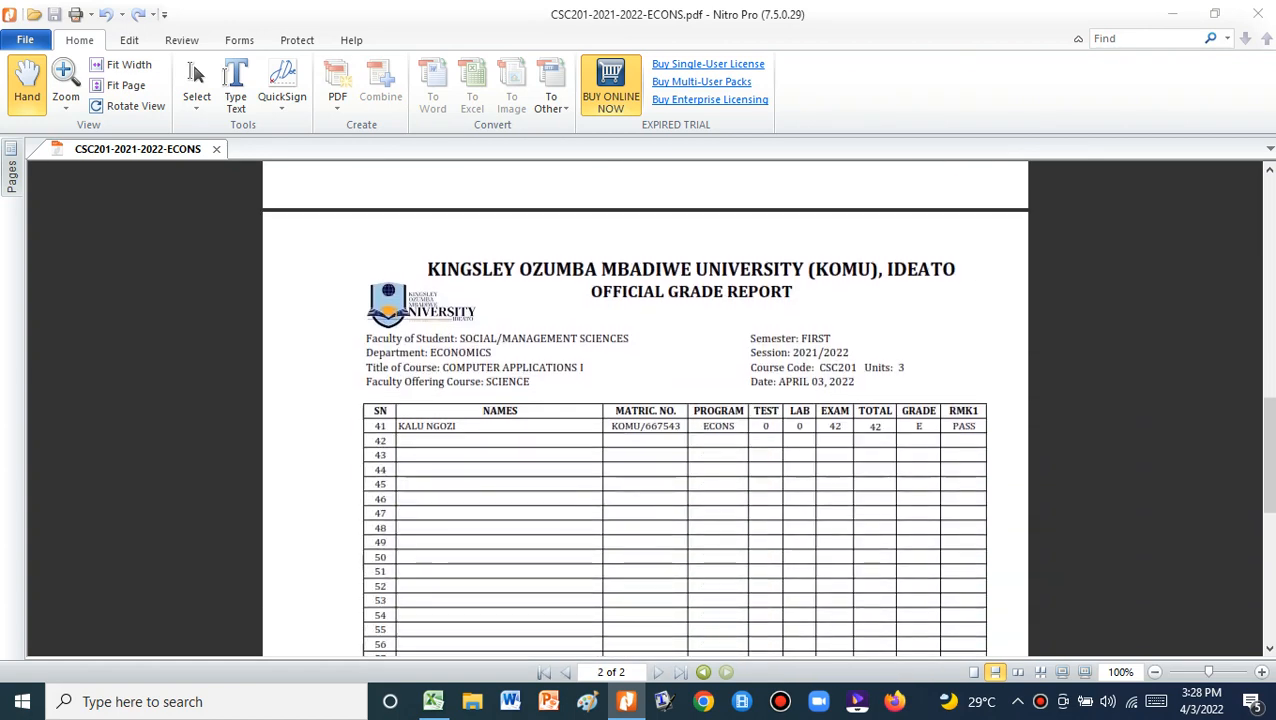
scroll(645, 408, "down", 5)
scroll(645, 408, "up", 14)
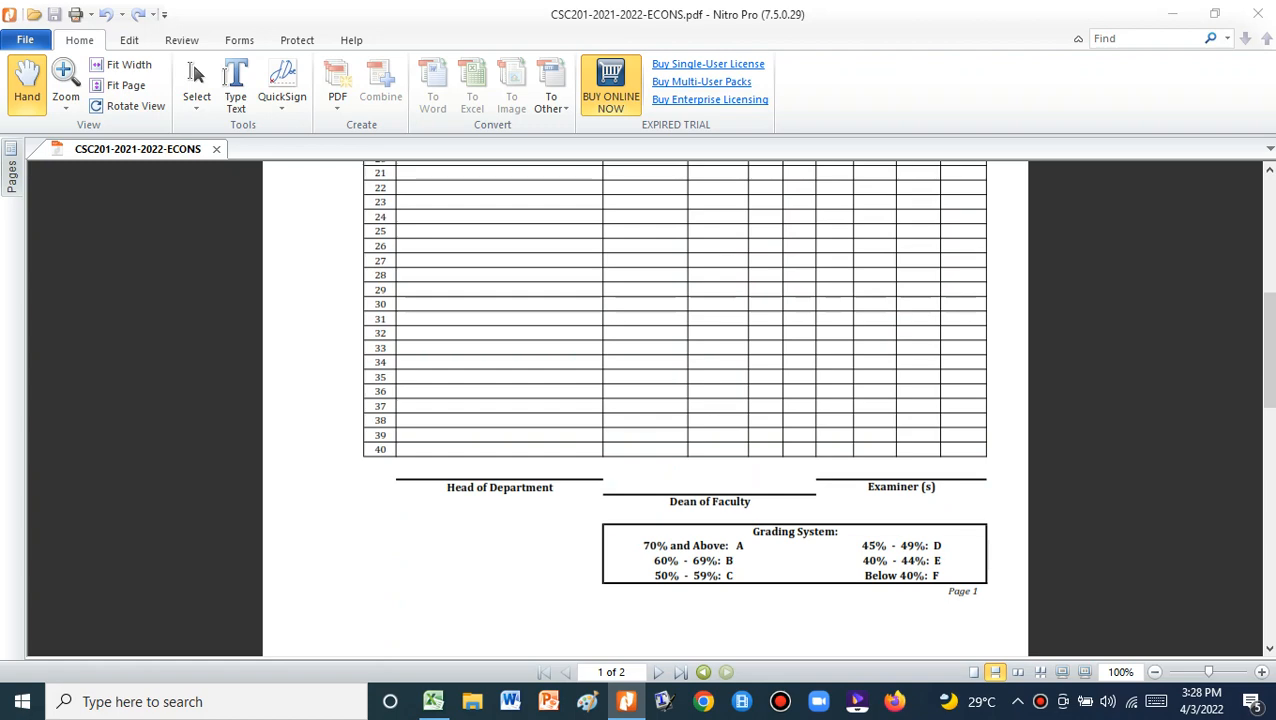
scroll(645, 408, "down", 20)
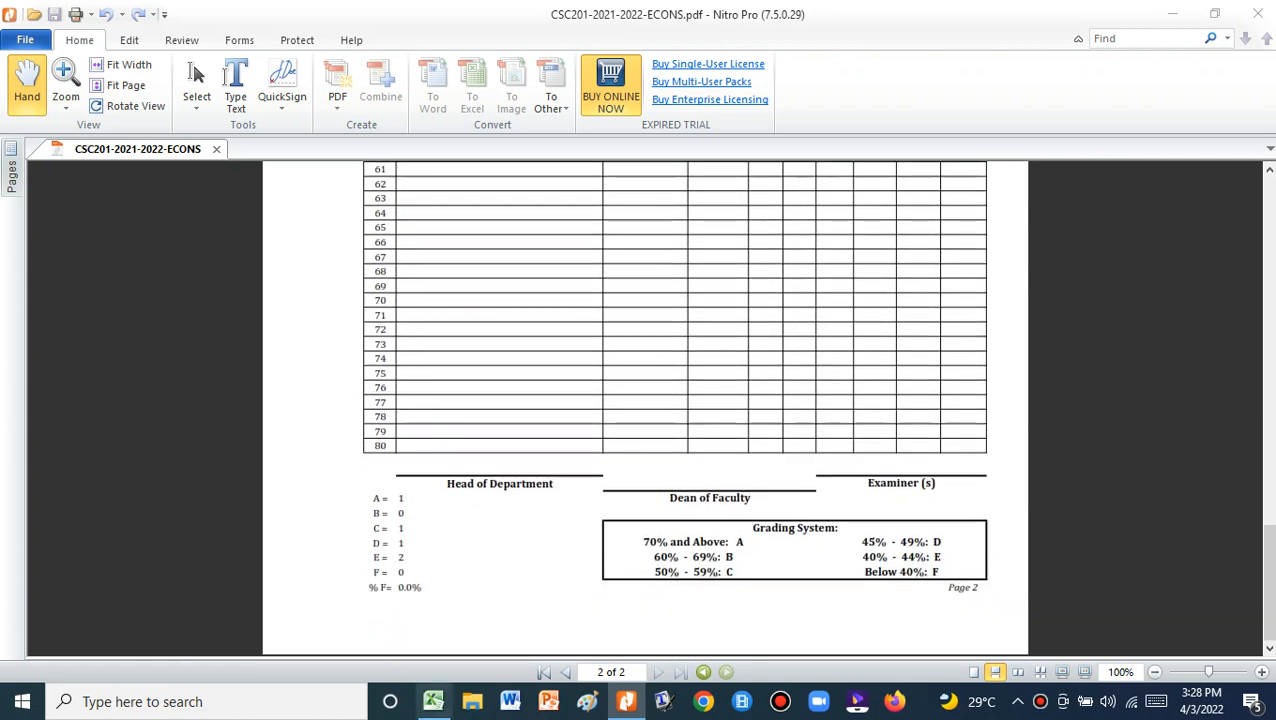
mouse_move(433, 701)
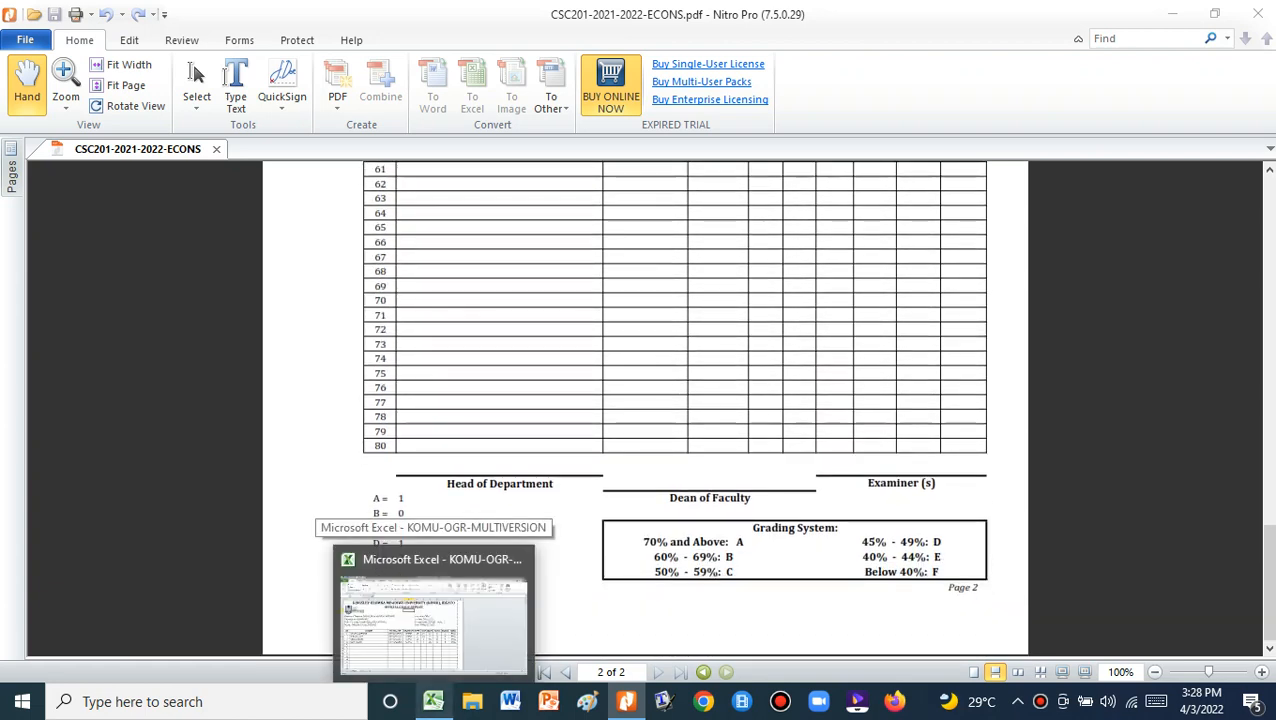
left_click(433, 701)
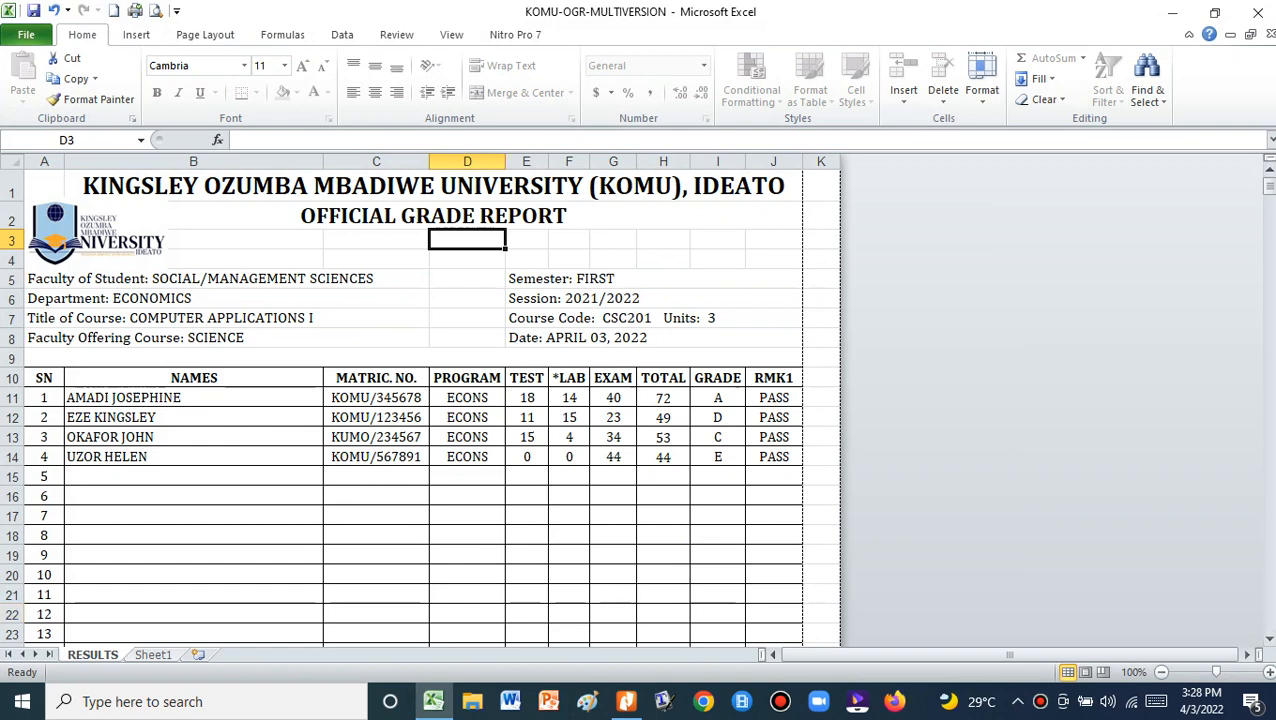
left_click(153, 655)
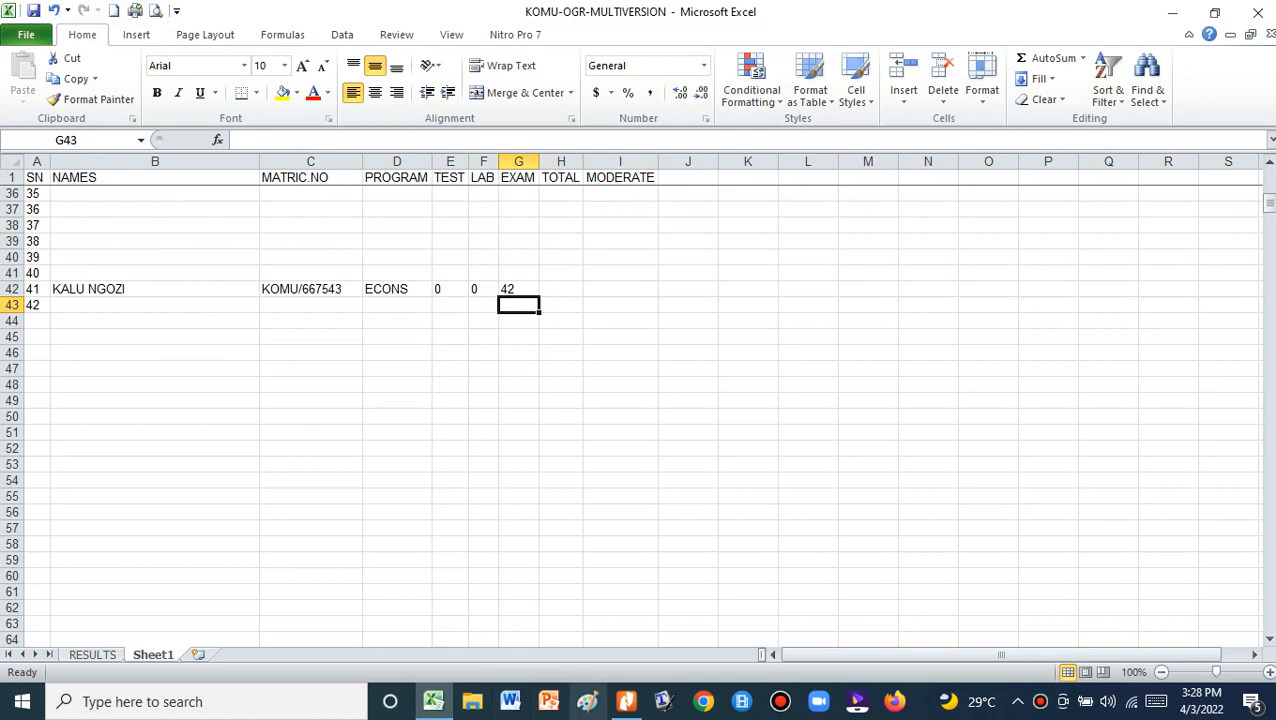
left_click(627, 702)
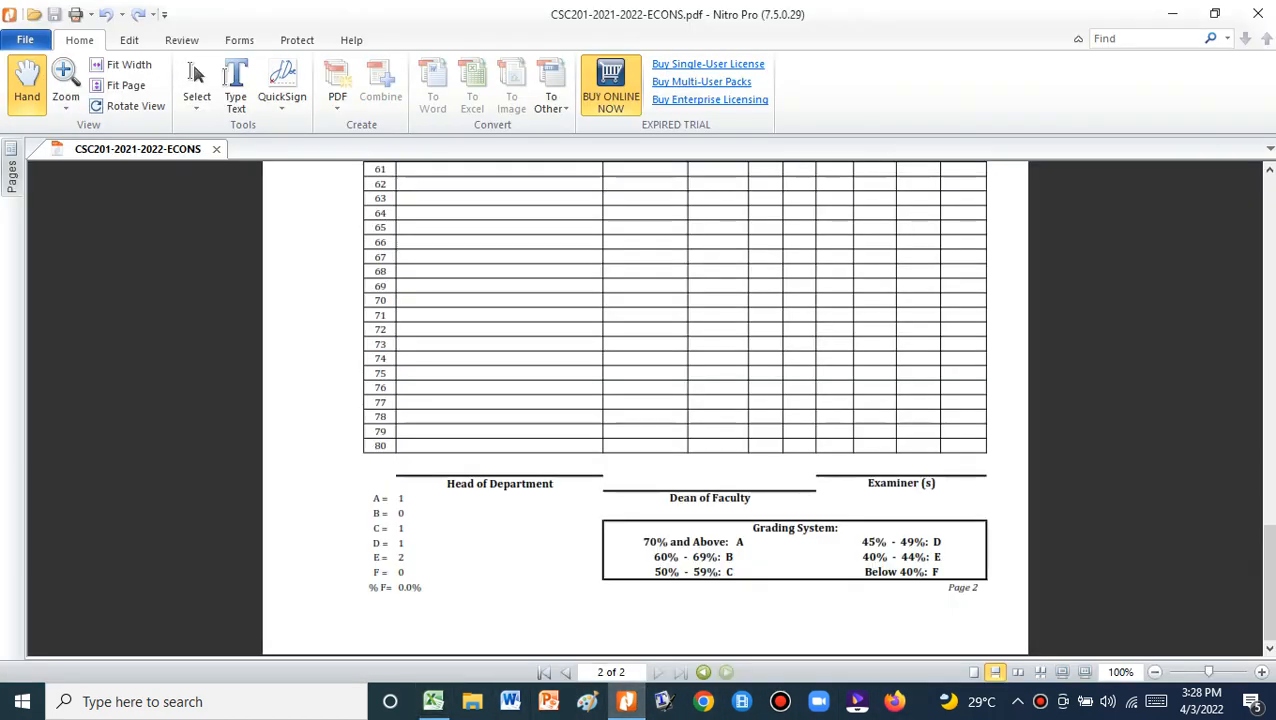
scroll(645, 400, "up", 15)
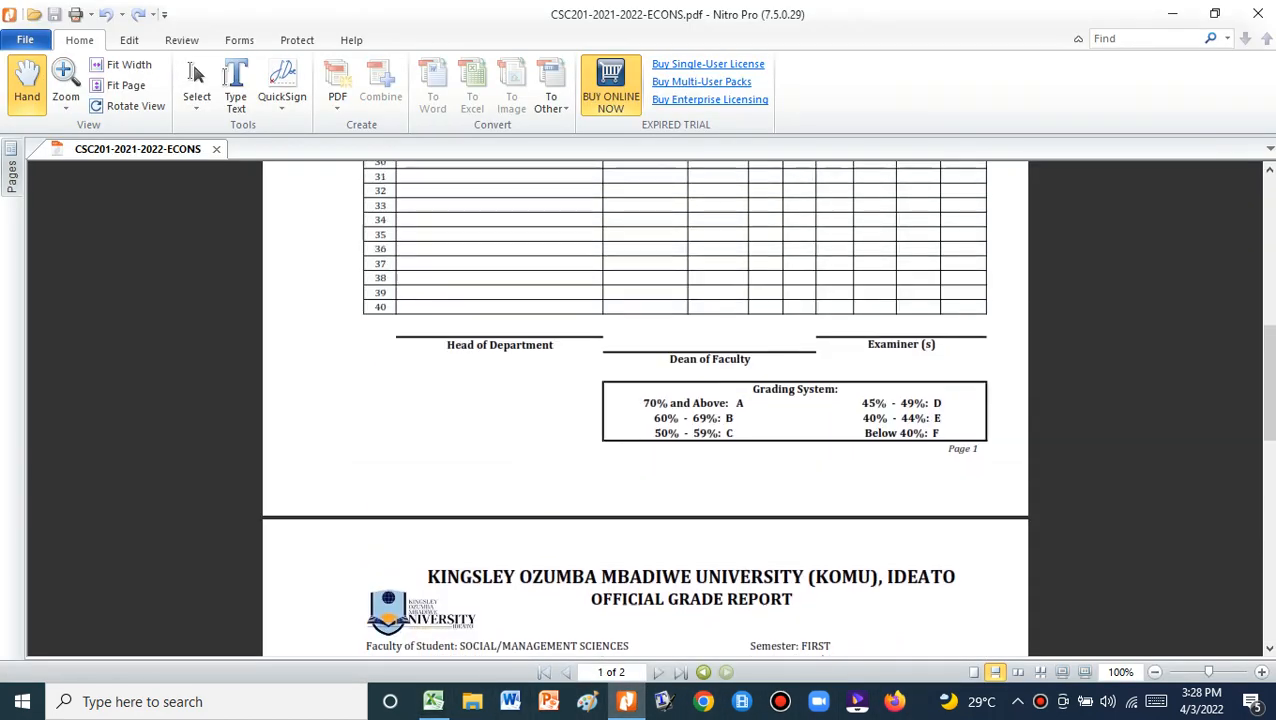
scroll(645, 400, "up", 5)
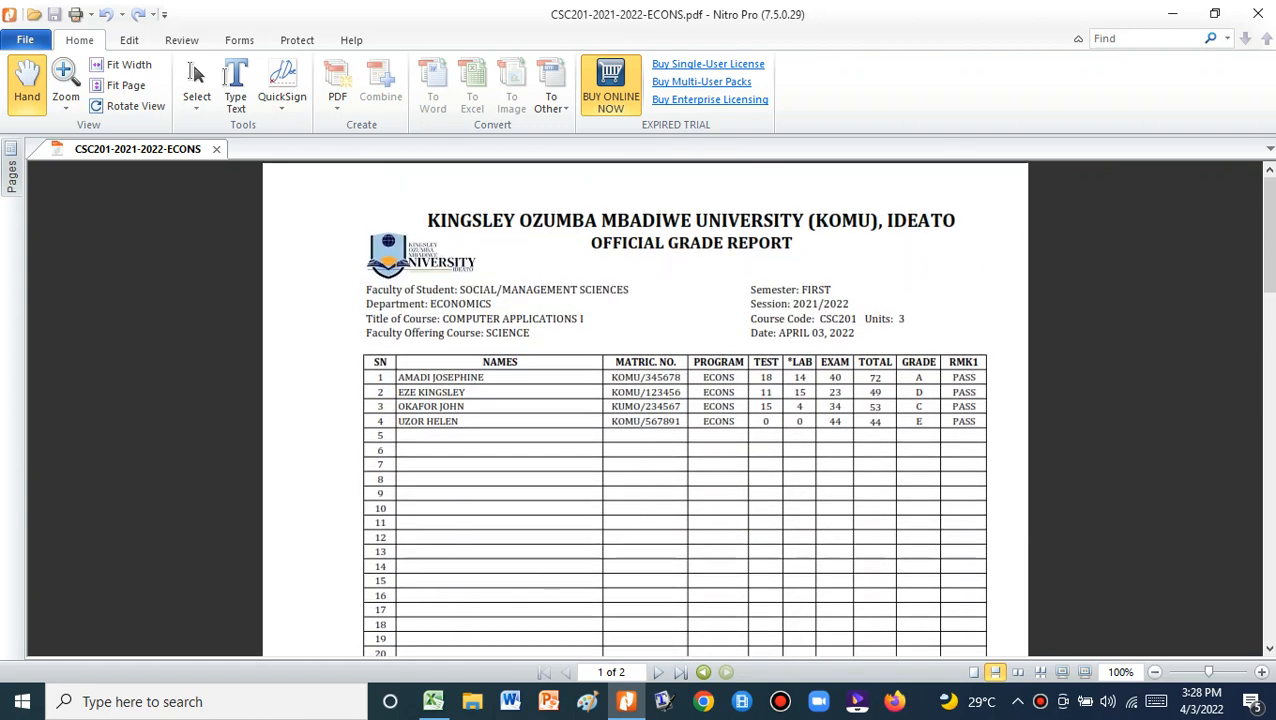
scroll(645, 400, "down", 20)
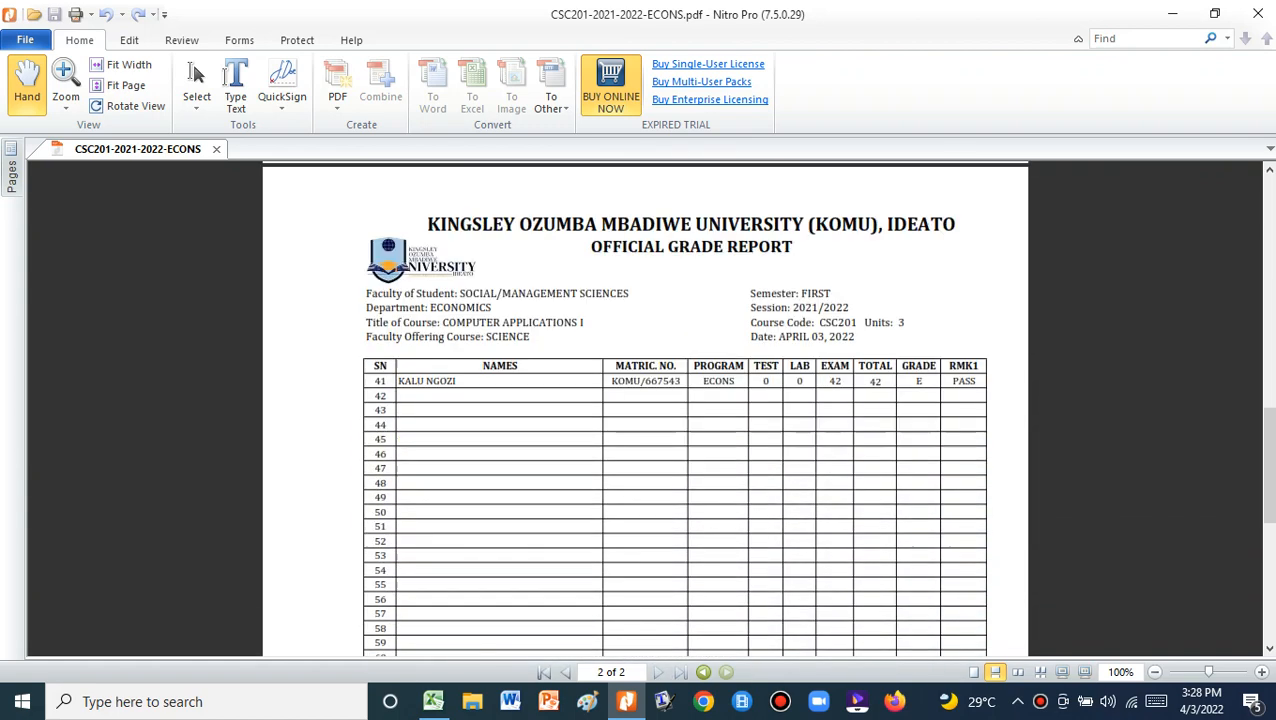
scroll(645, 400, "down", 3)
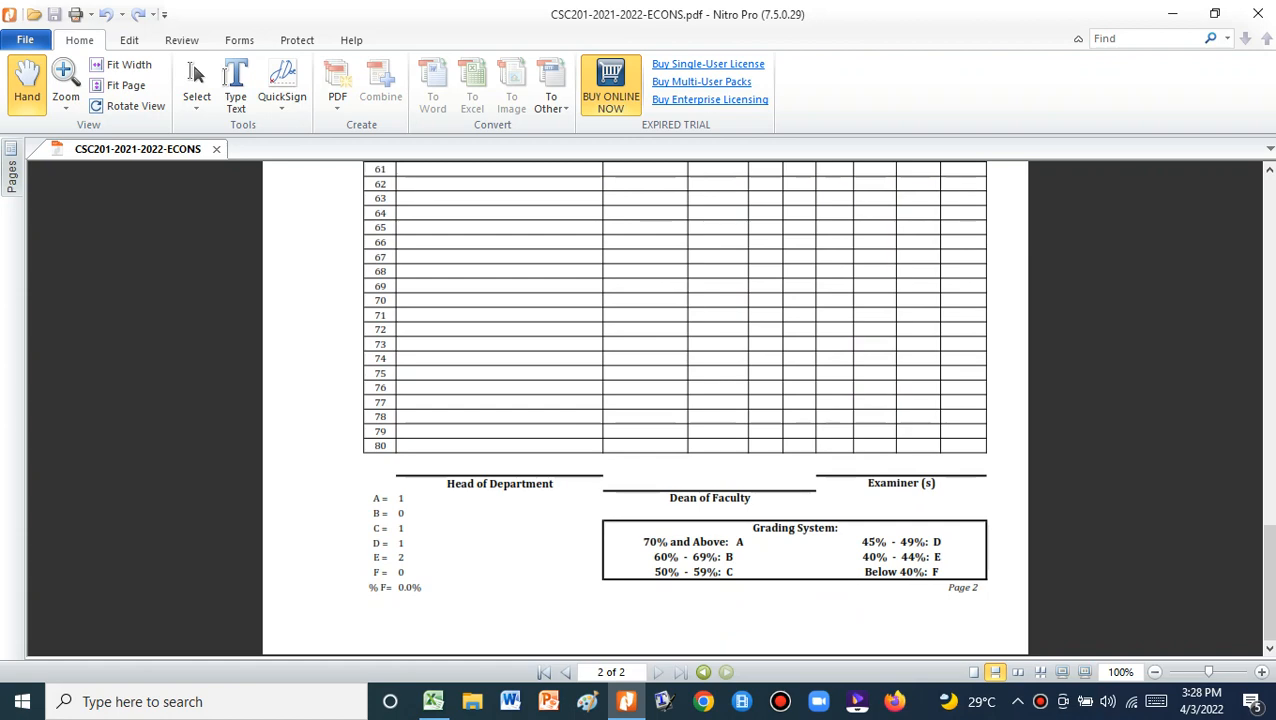
scroll(645, 400, "up", 10)
scroll(645, 400, "up", 6)
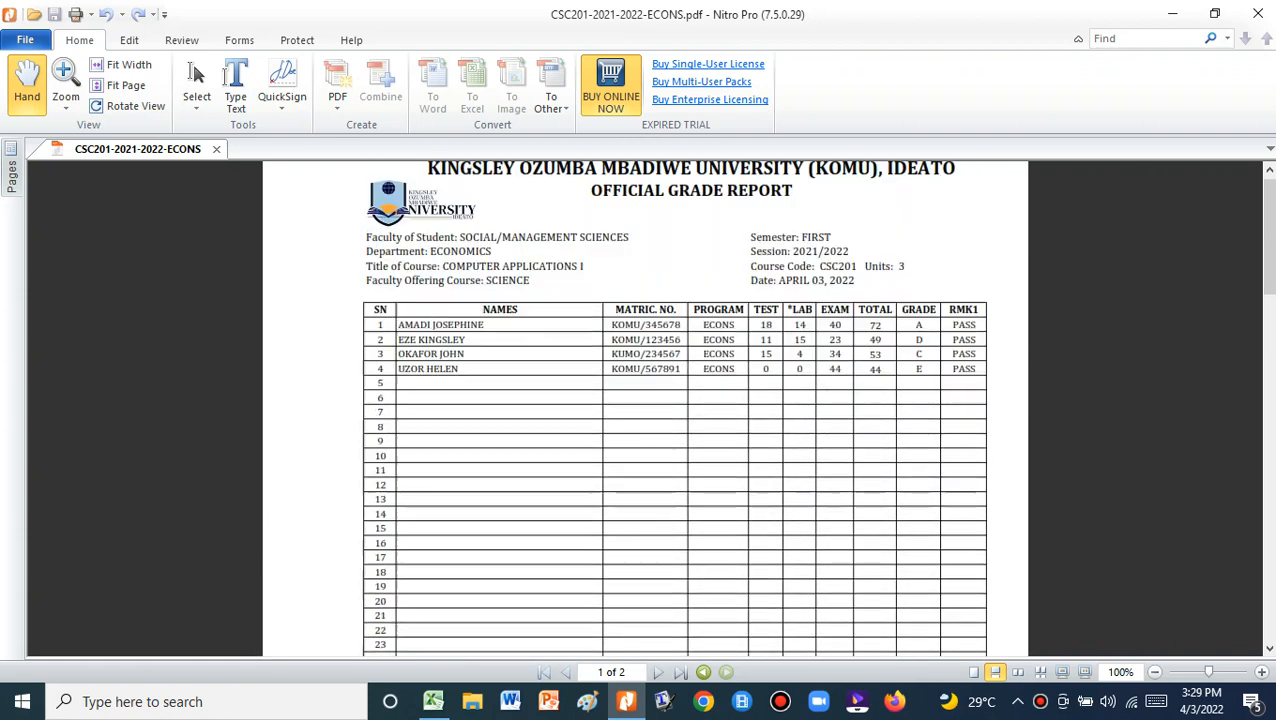
scroll(645, 400, "down", 6)
scroll(645, 400, "down", 10)
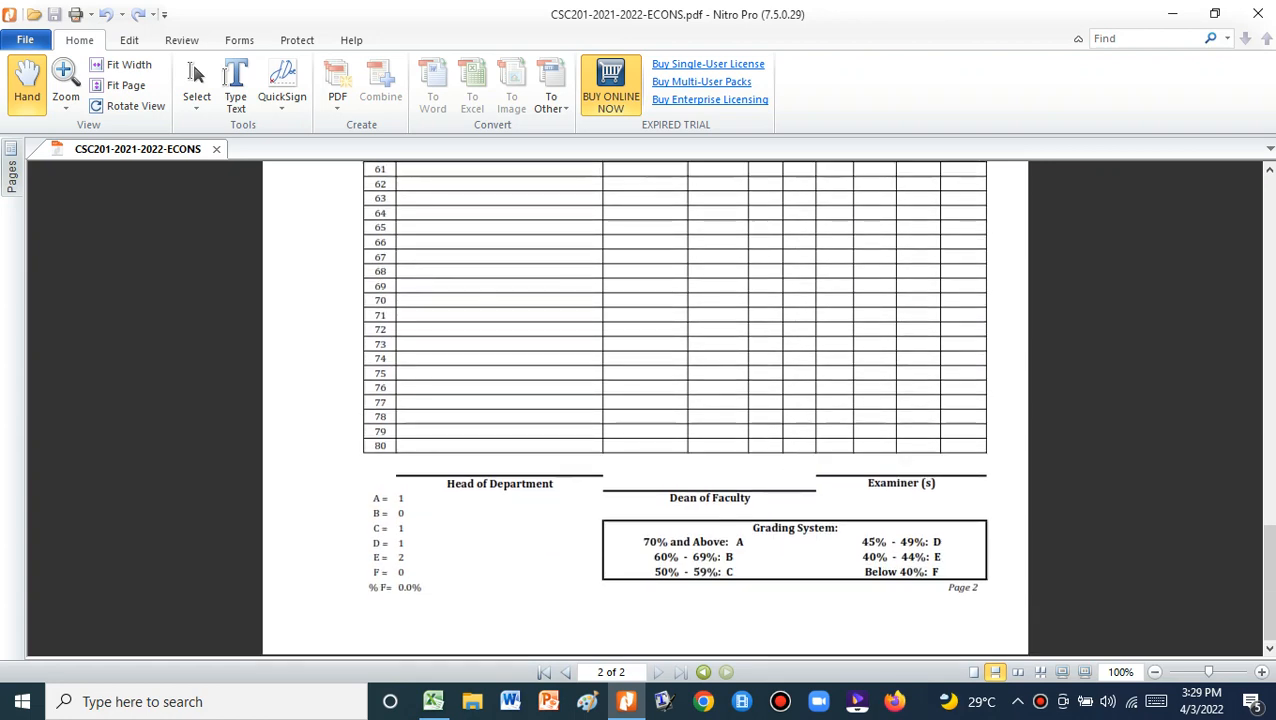
scroll(645, 400, "up", 6)
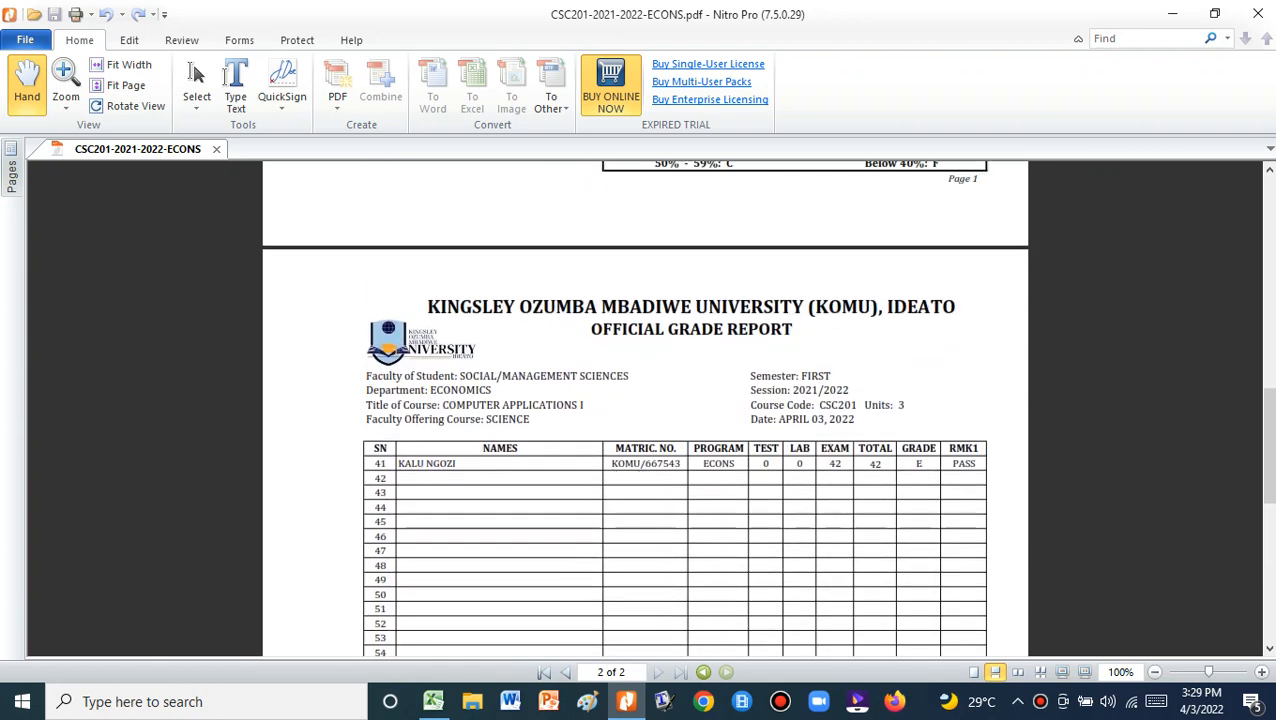
scroll(645, 400, "up", 10)
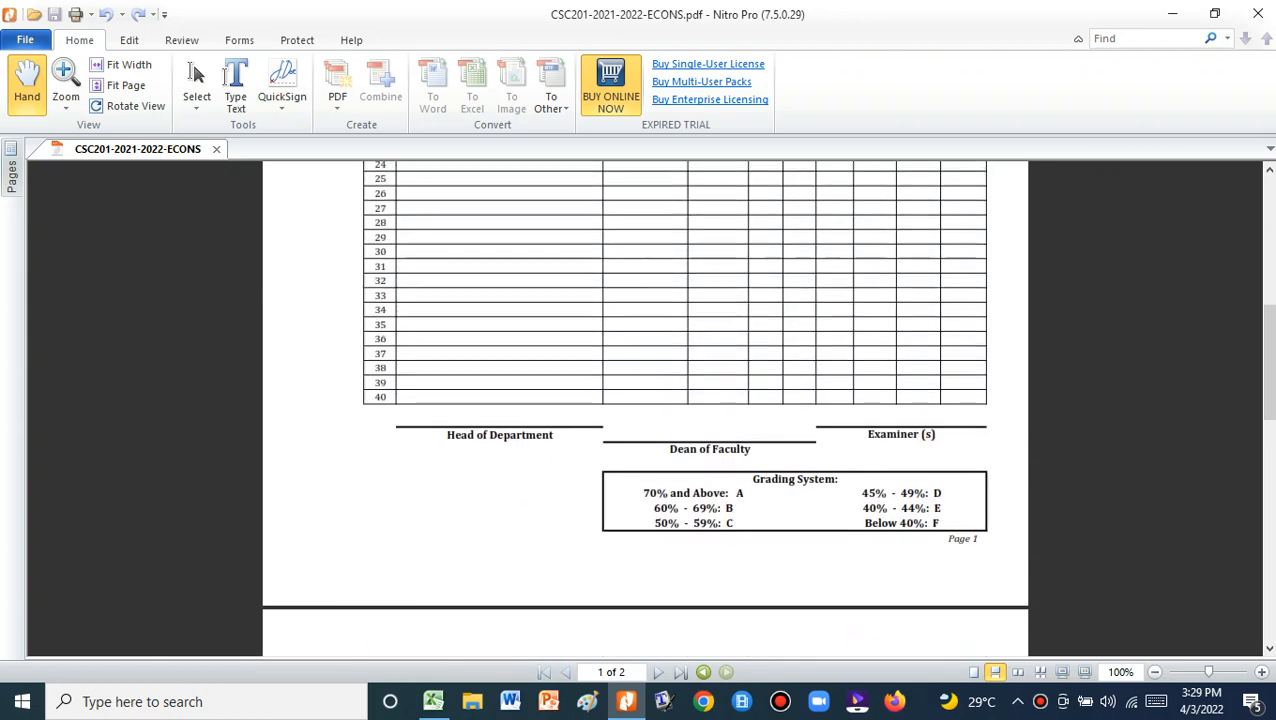
scroll(645, 400, "up", 3)
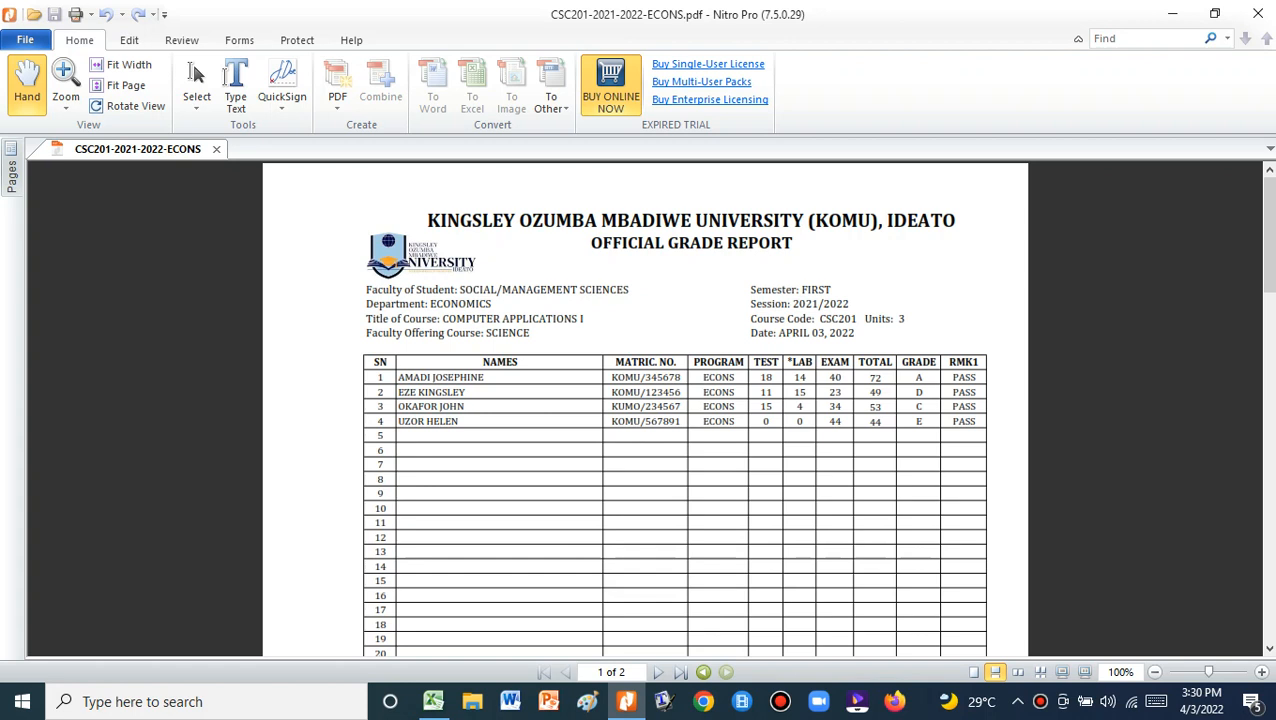
mouse_move(626, 701)
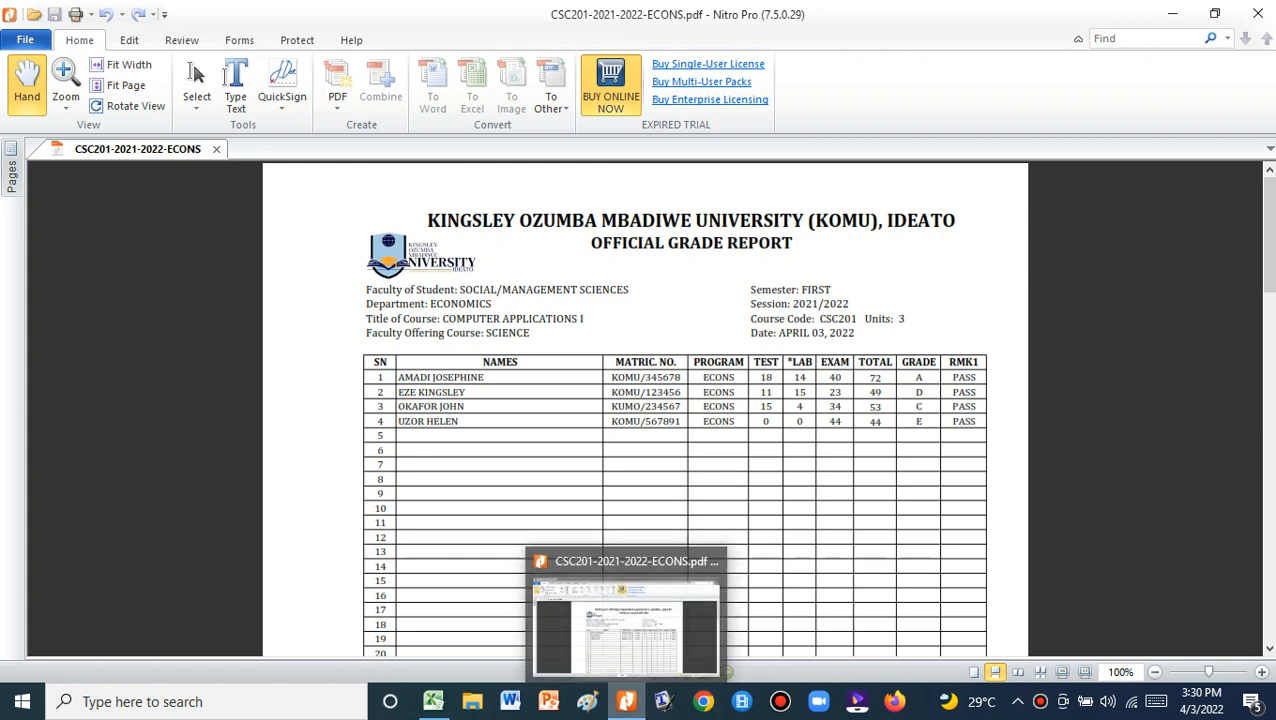